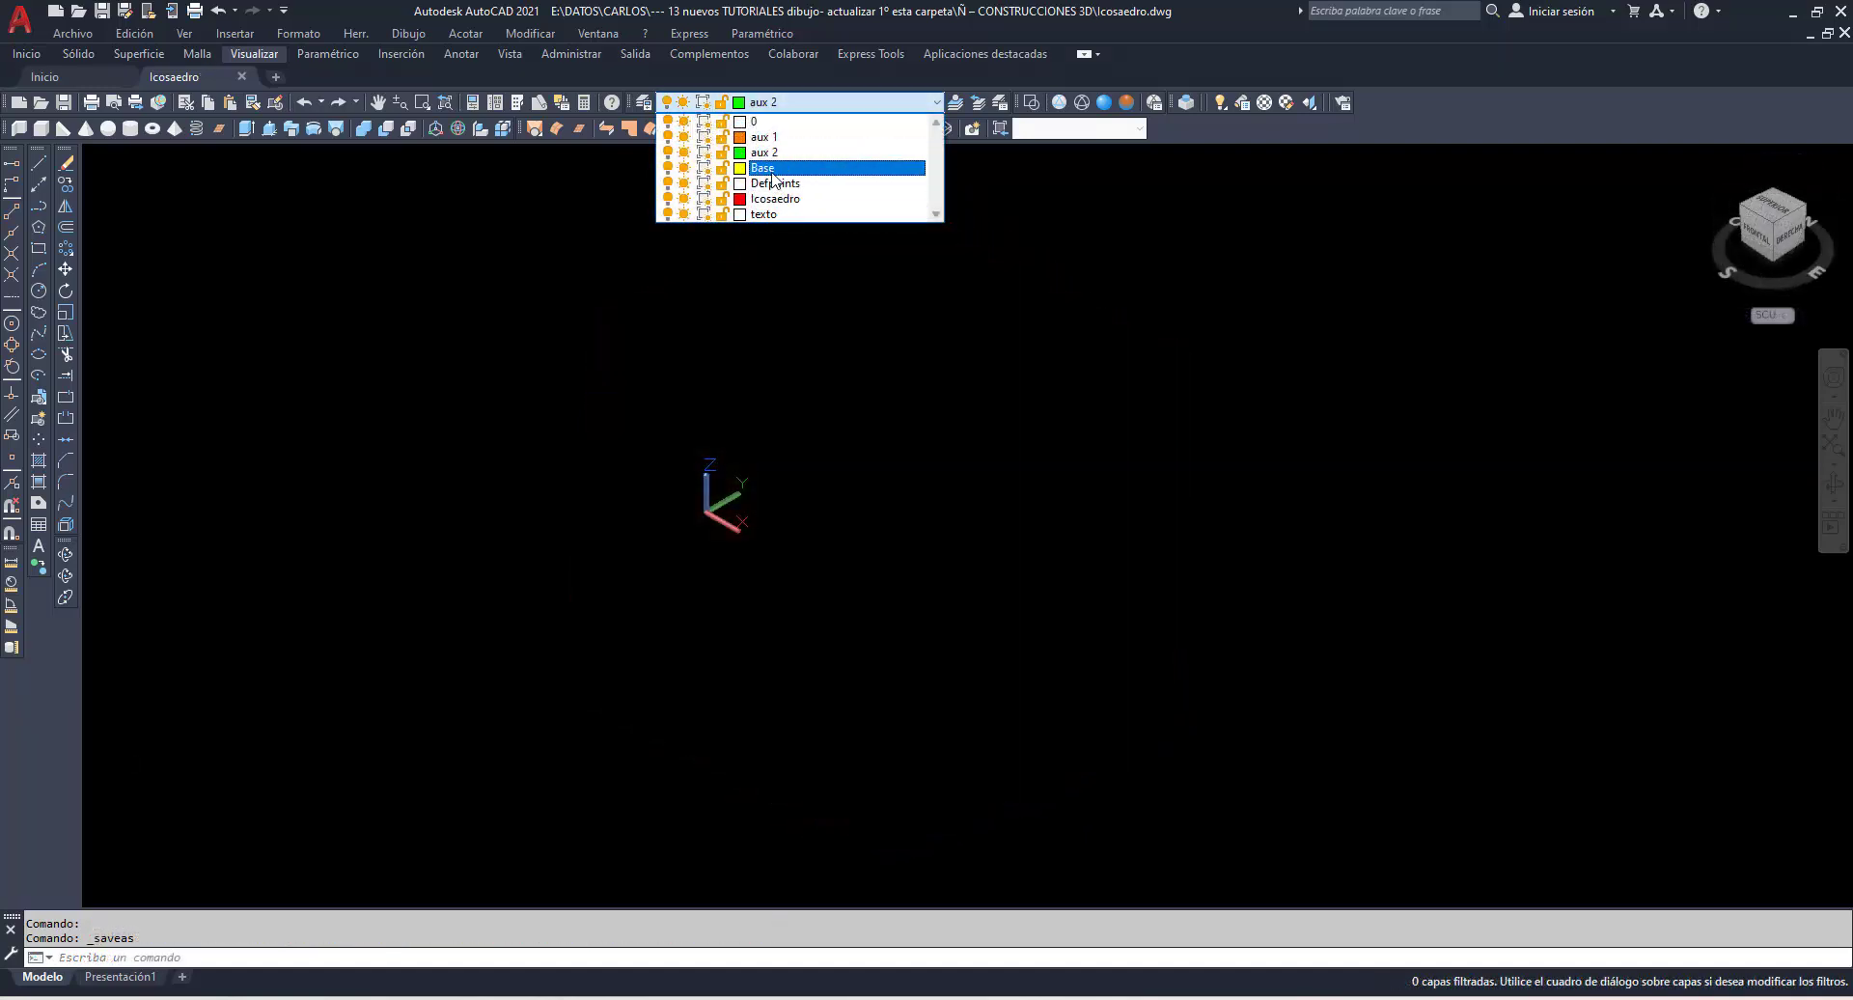
On layer Base, draw a 5-sided polygon by edge from 0,0 with side length 10.
{"action": "left_click", "coordinate": [772, 172]}
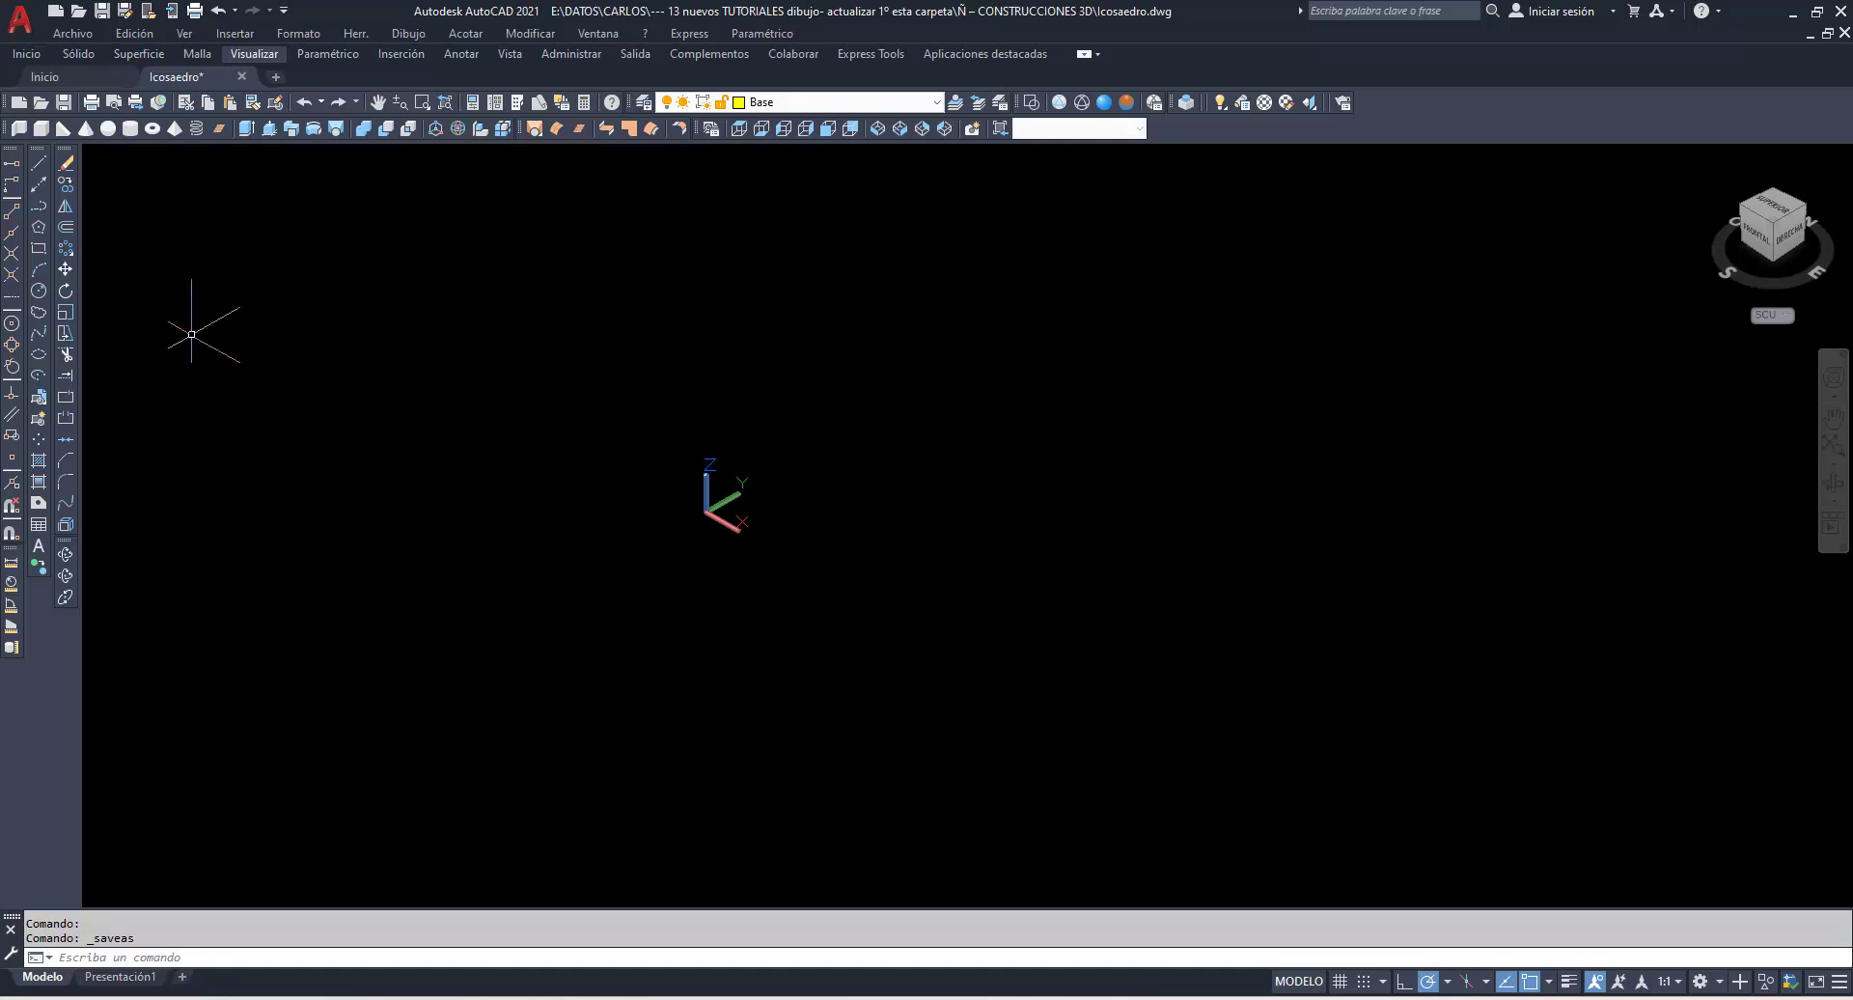
{"action": "left_click", "coordinate": [42, 232]}
{"action": "type", "text": "5"}
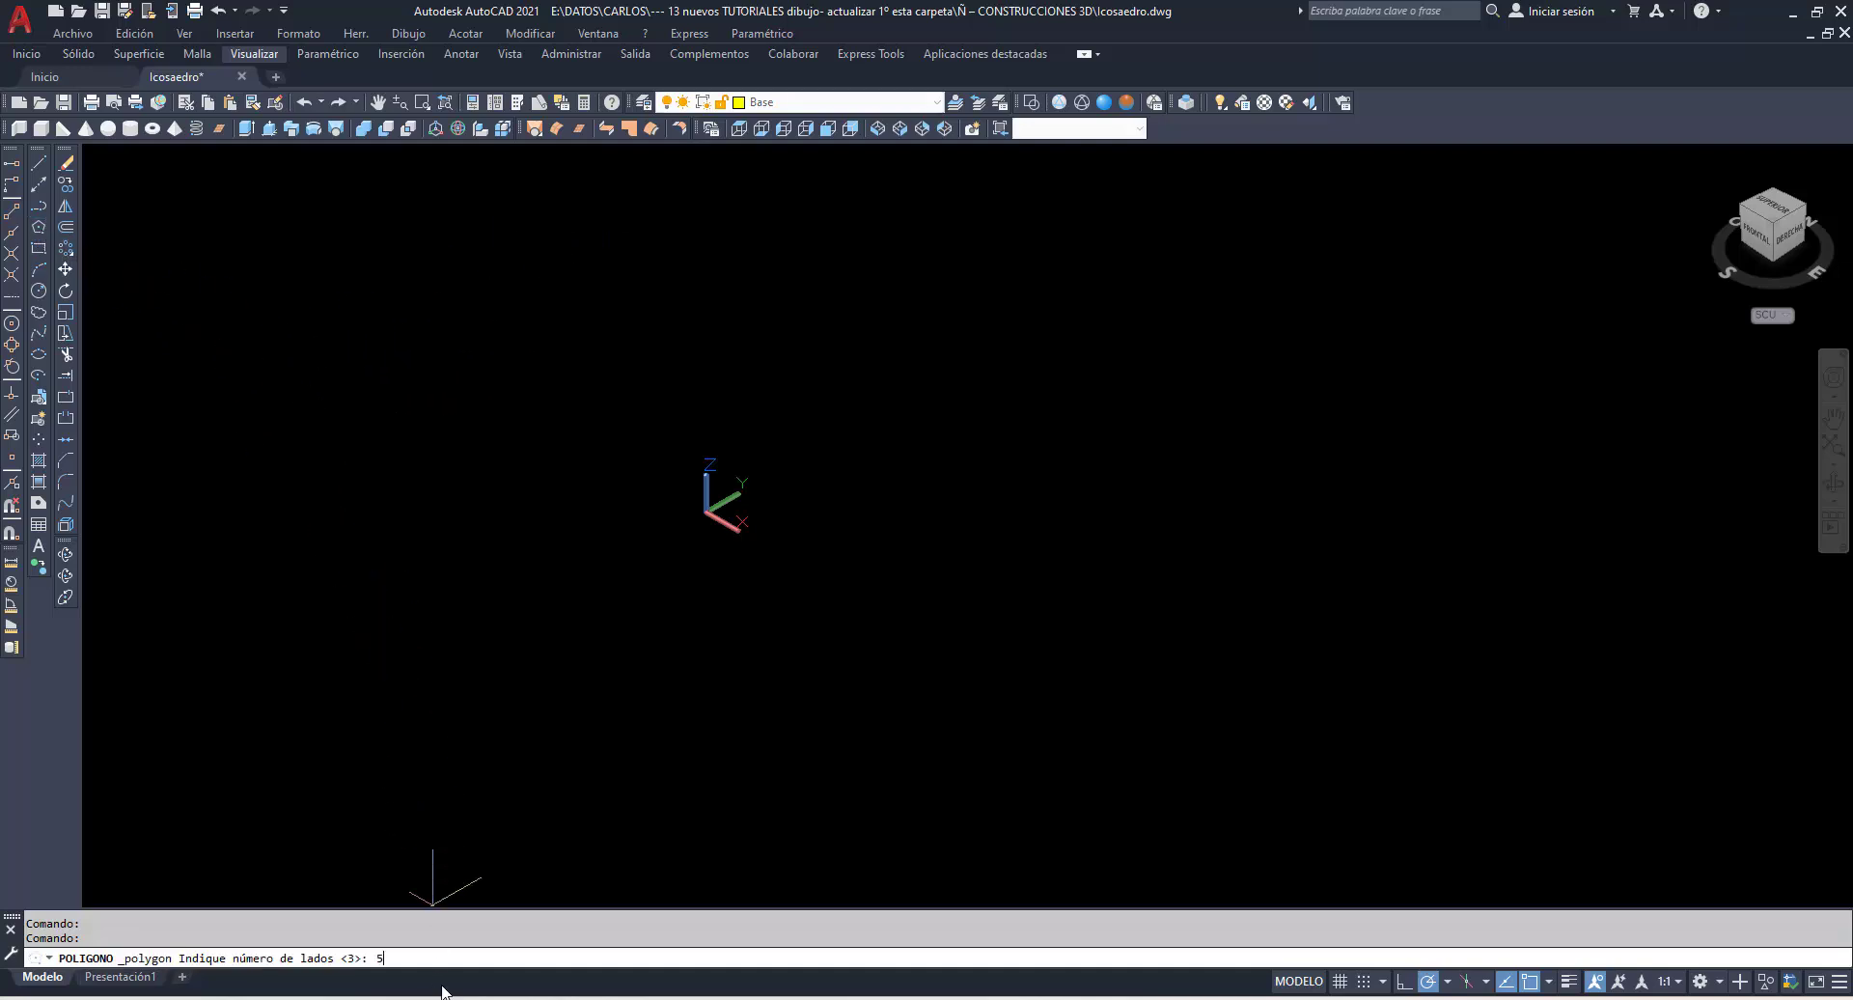
{"action": "key", "text": "Return"}
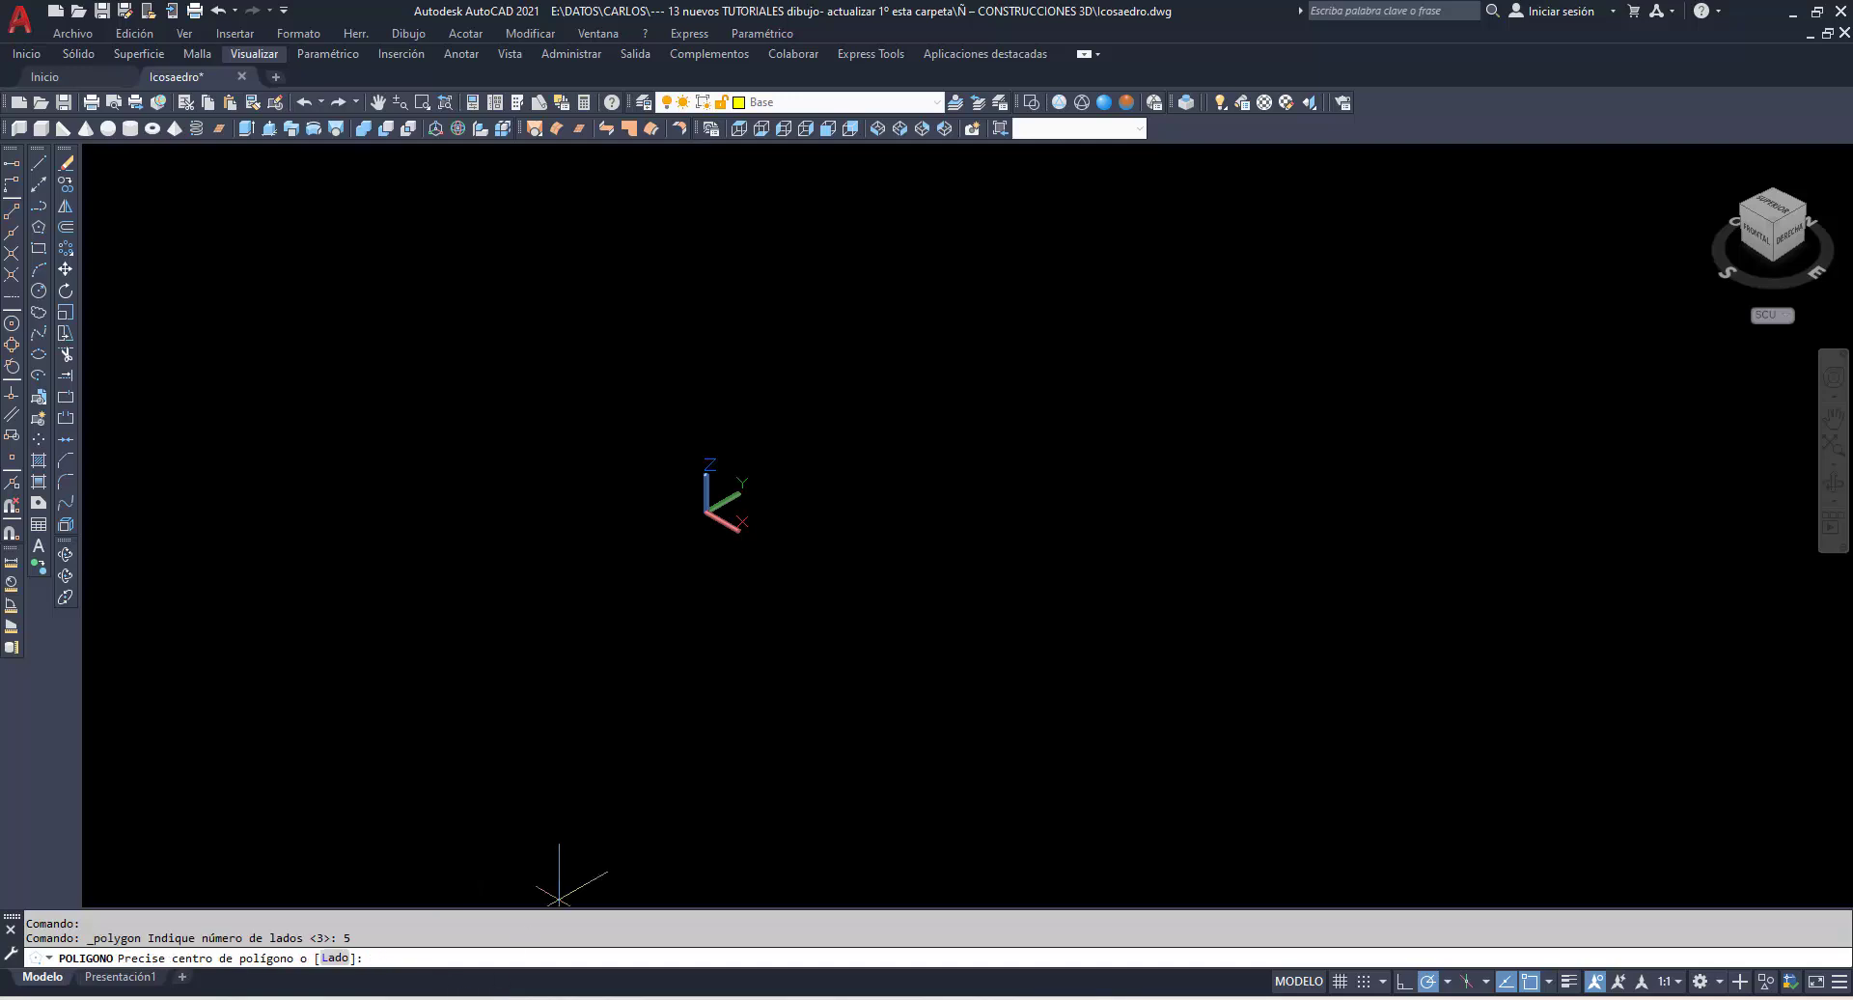
{"action": "left_click", "coordinate": [328, 957]}
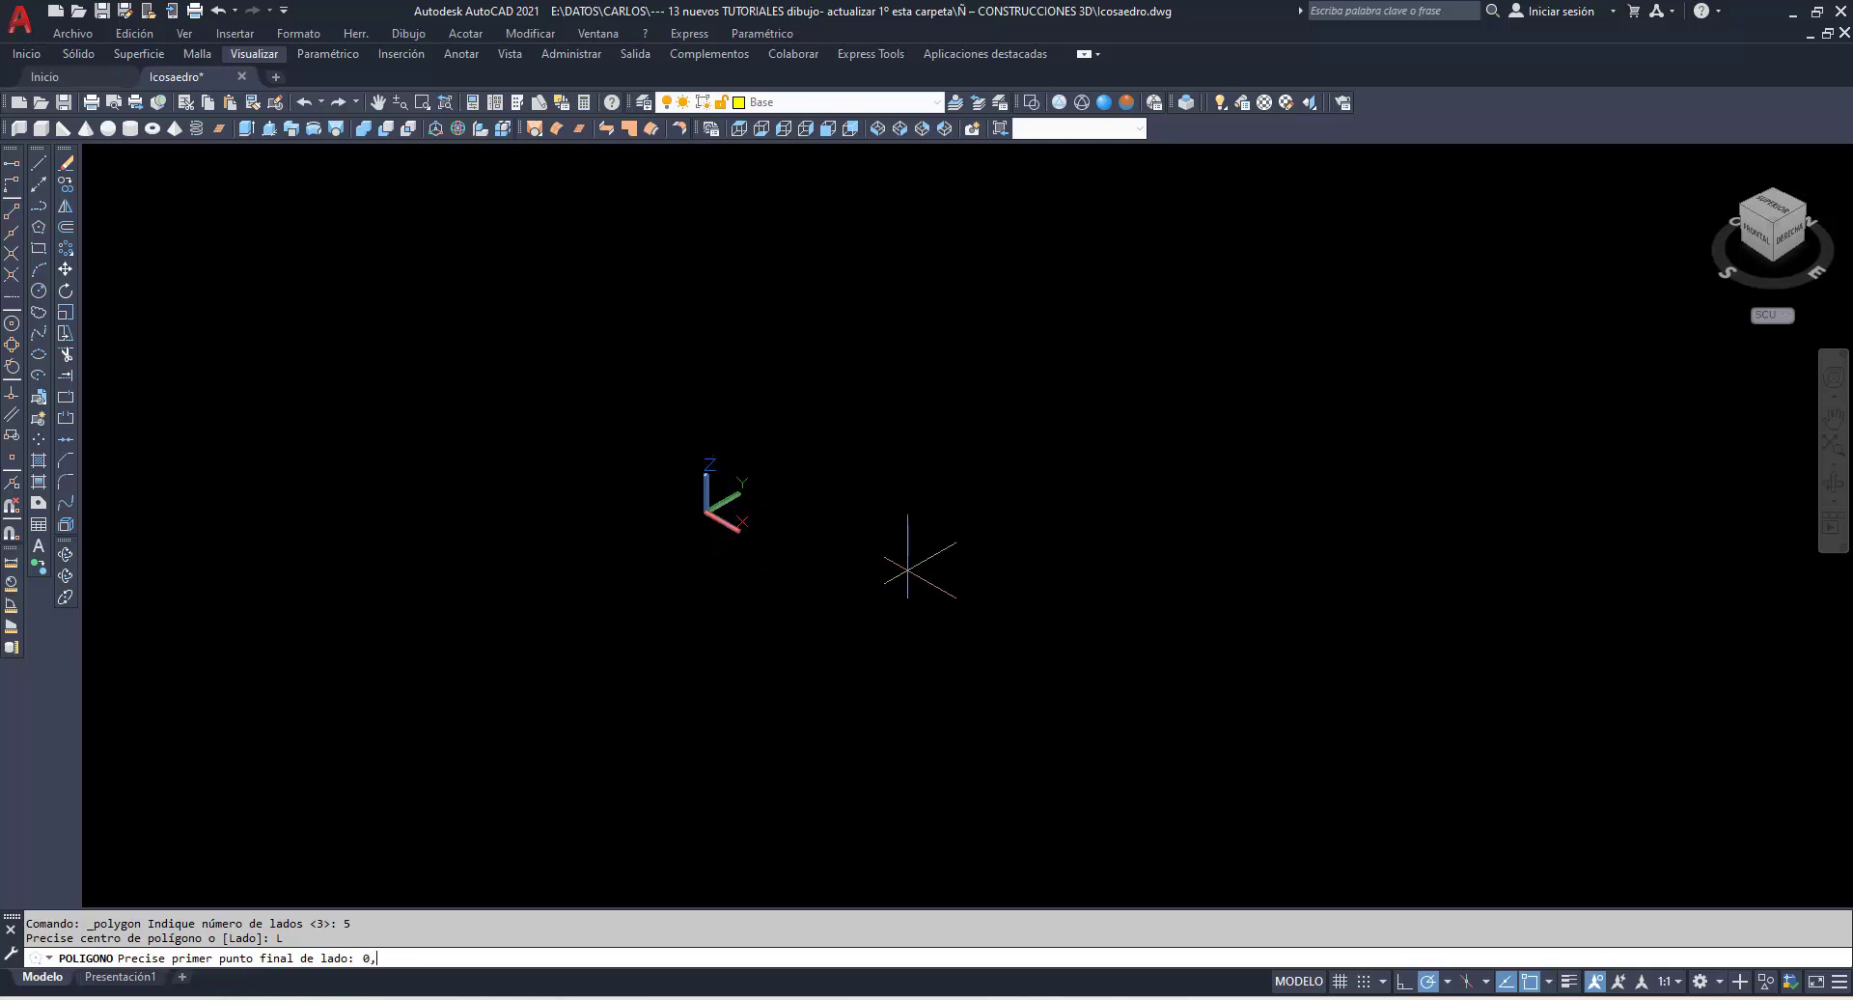
{"action": "key", "text": "Return"}
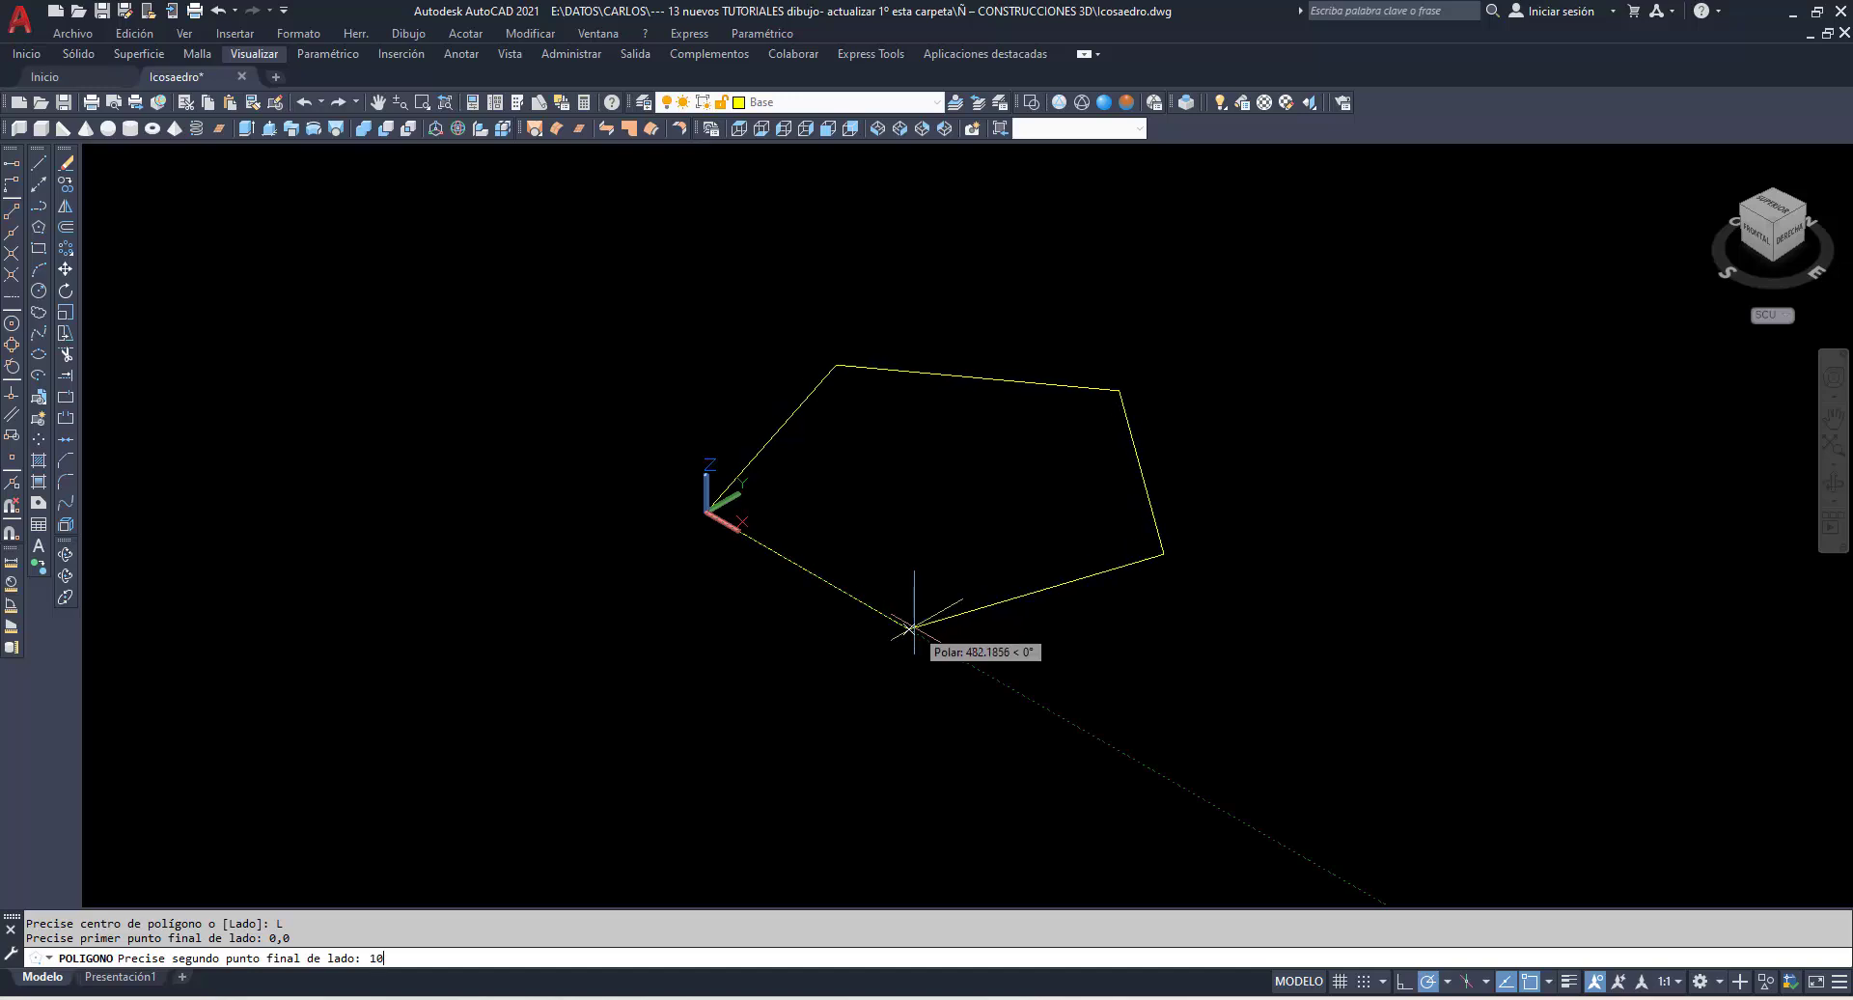
{"action": "key", "text": "Return"}
{"action": "scroll", "coordinate": [724, 447], "scroll_direction": "up", "scroll_amount": 10}
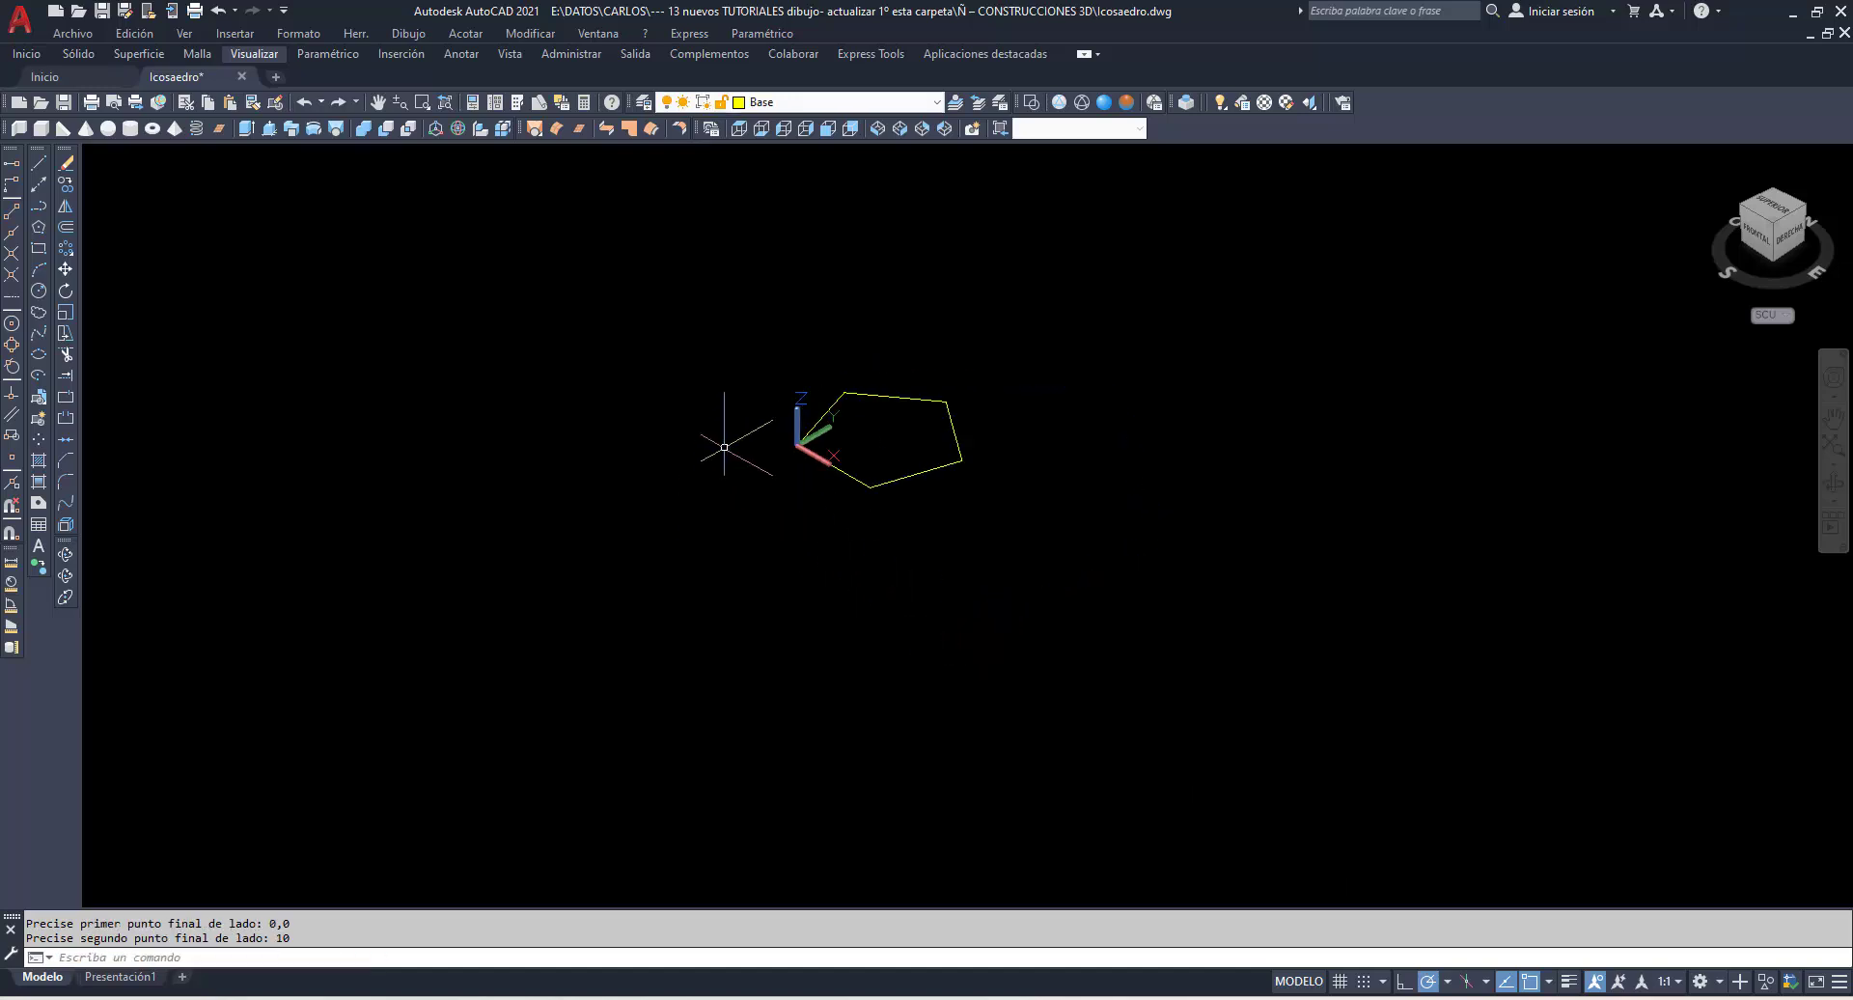
{"action": "scroll", "coordinate": [813, 427], "scroll_direction": "up", "scroll_amount": 3}
{"action": "scroll", "coordinate": [898, 353], "scroll_direction": "up", "scroll_amount": 3}
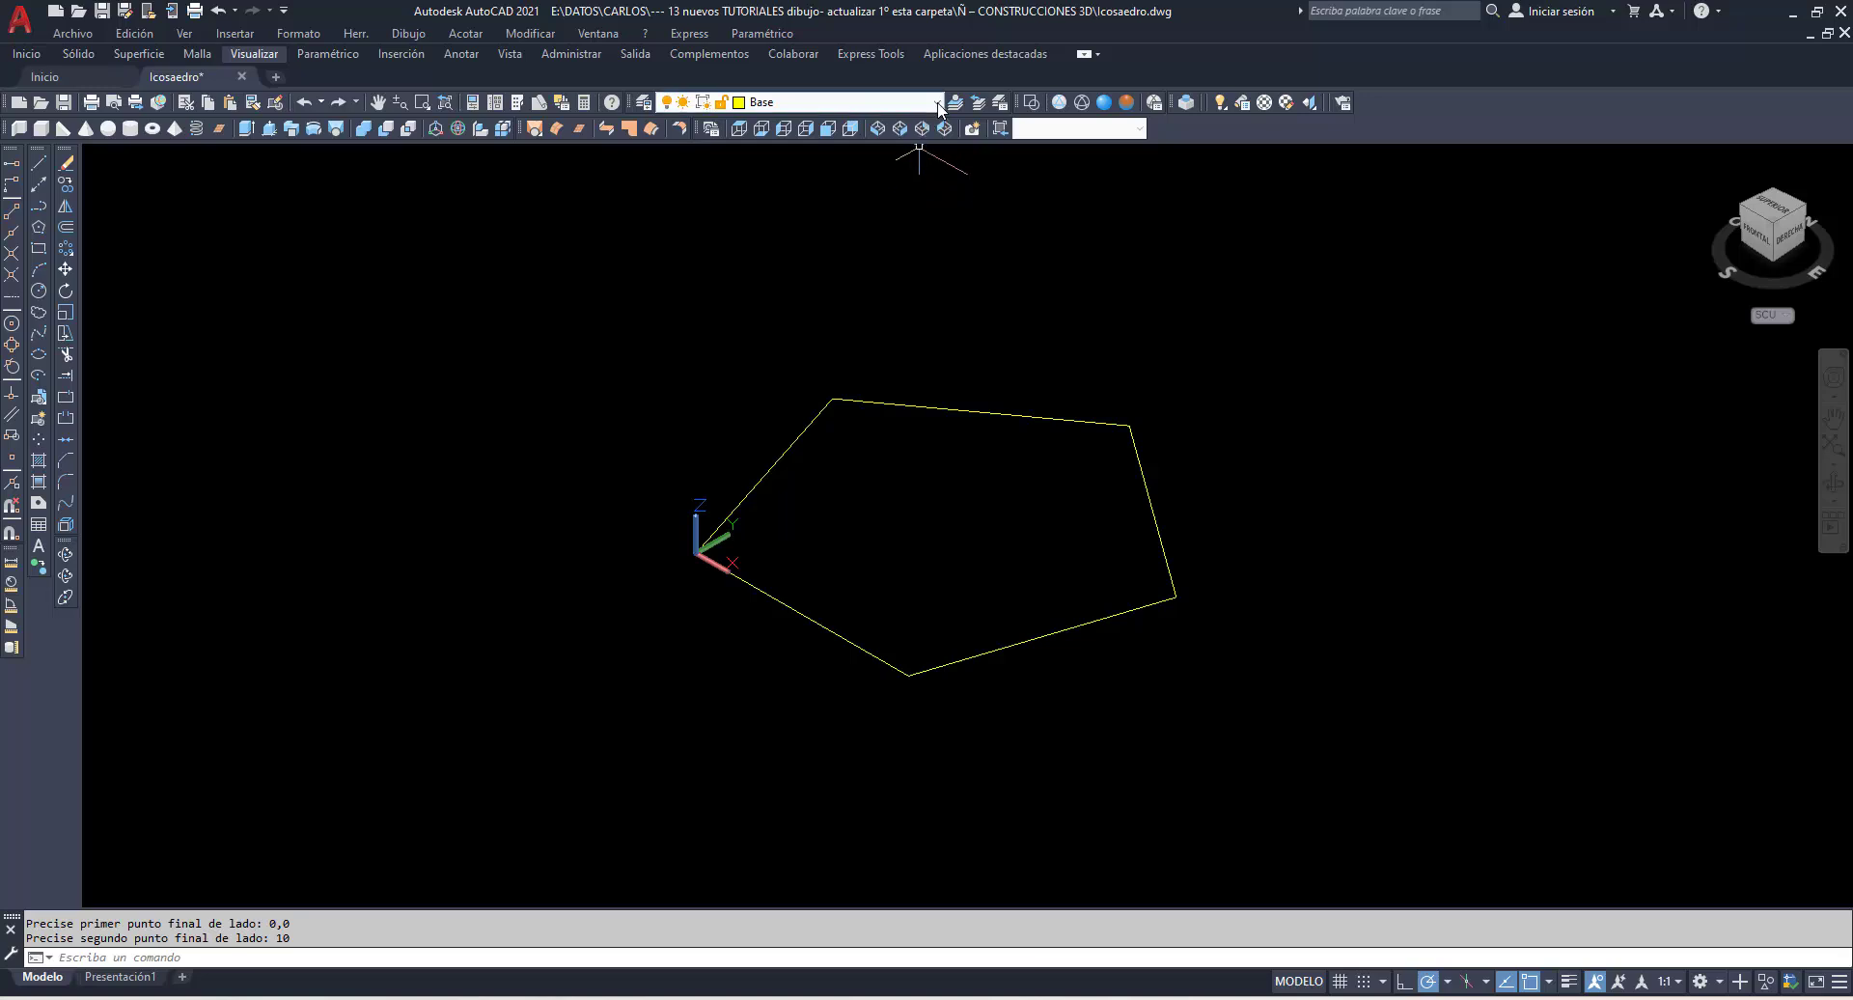
On layer aux 1, draw two lines from pentagon vertices to their opposite sides' midpoints.
{"action": "left_click", "coordinate": [937, 102]}
{"action": "left_click", "coordinate": [803, 142]}
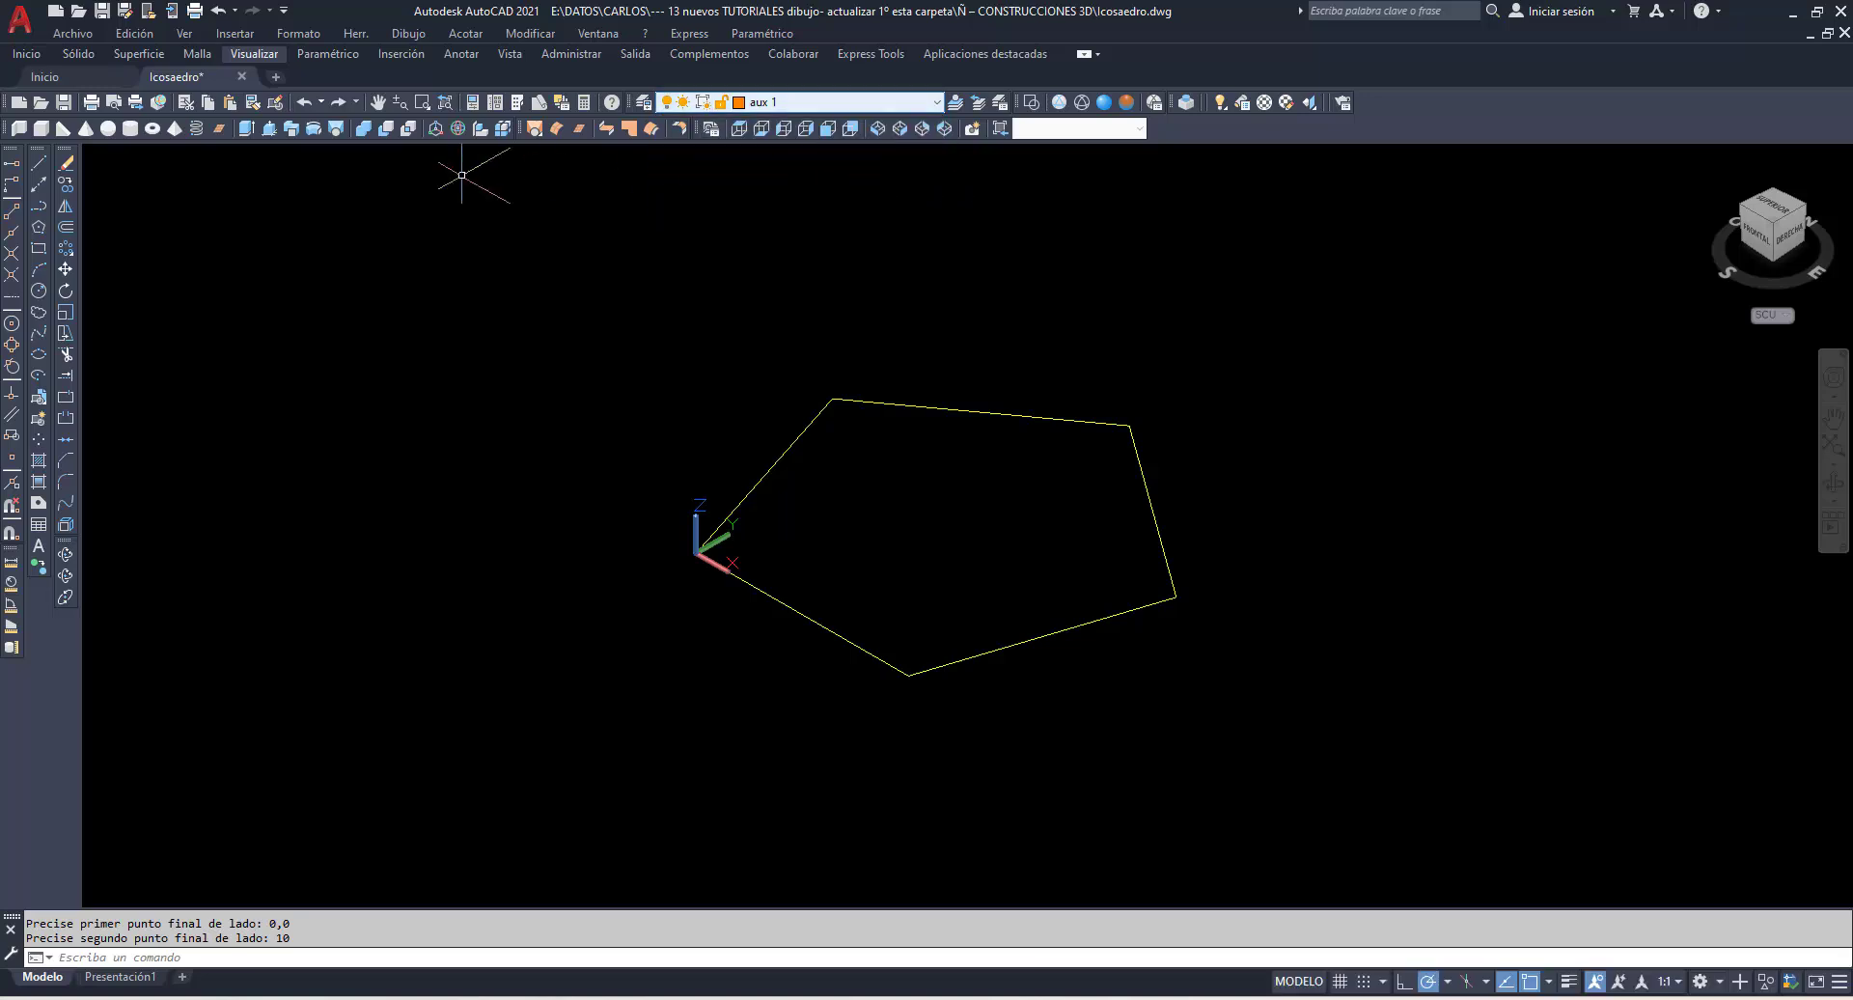
{"action": "left_click", "coordinate": [39, 163]}
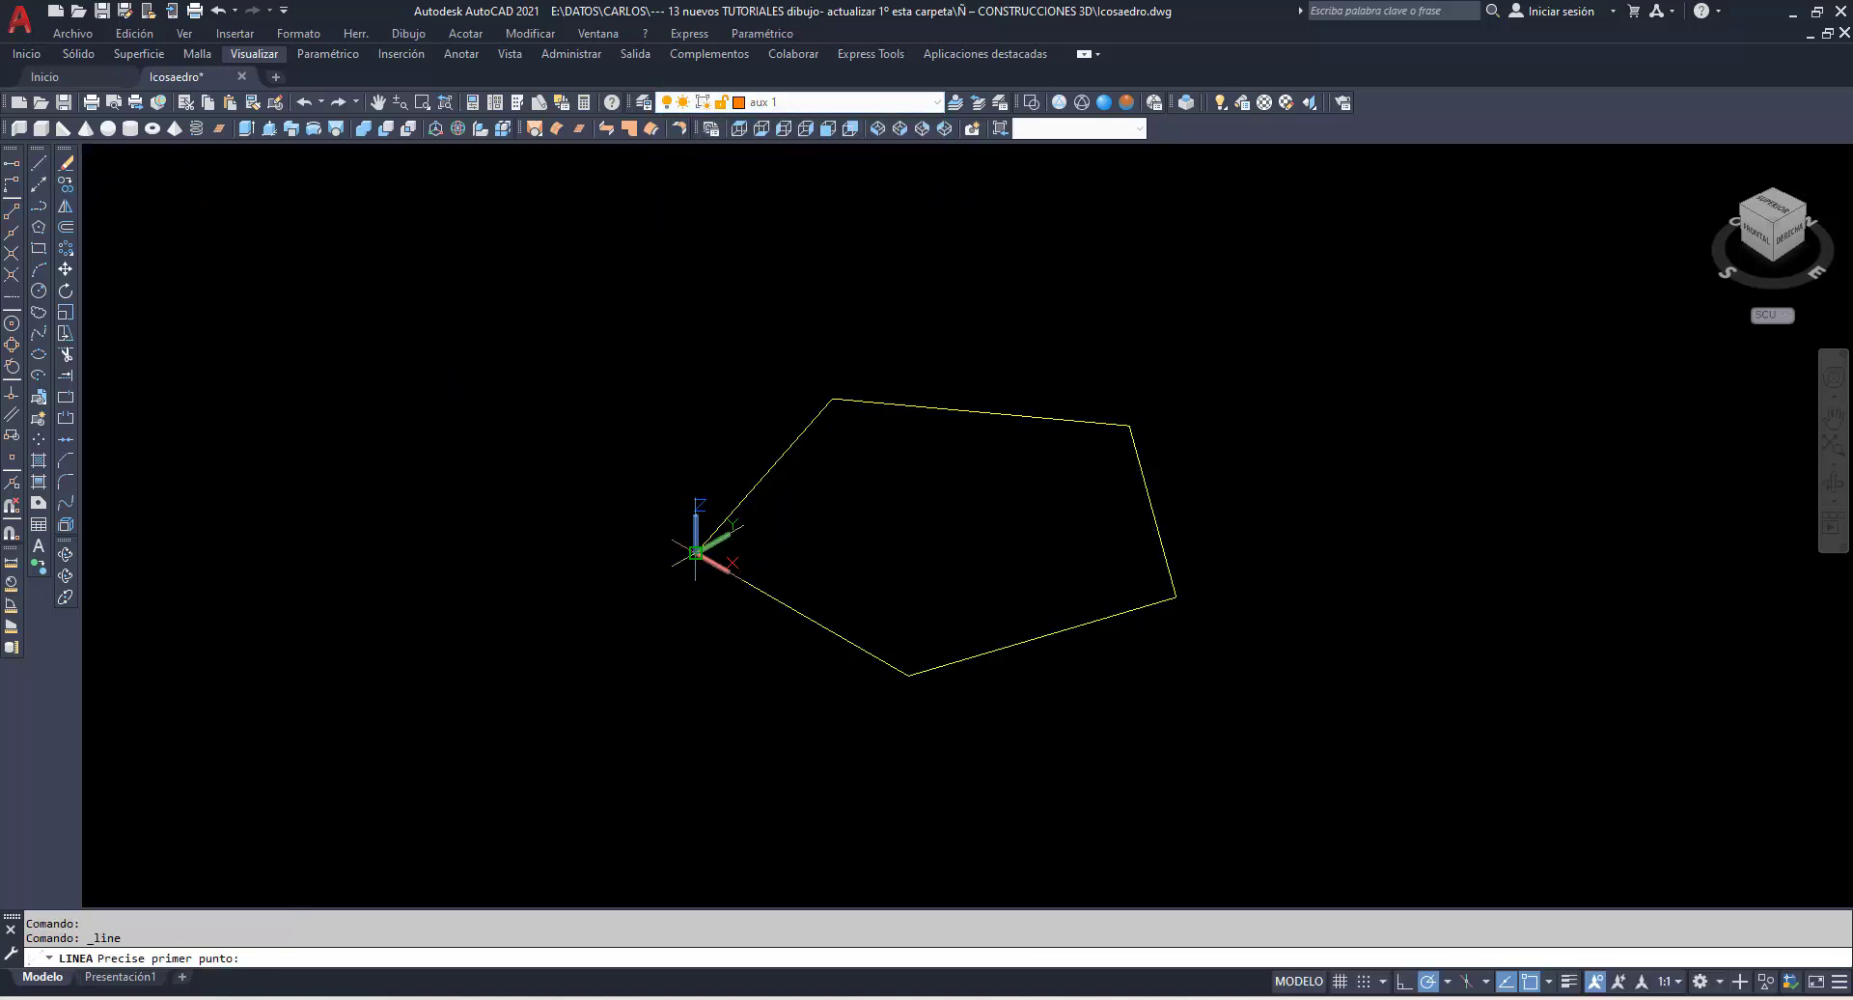
{"action": "left_click", "coordinate": [695, 552]}
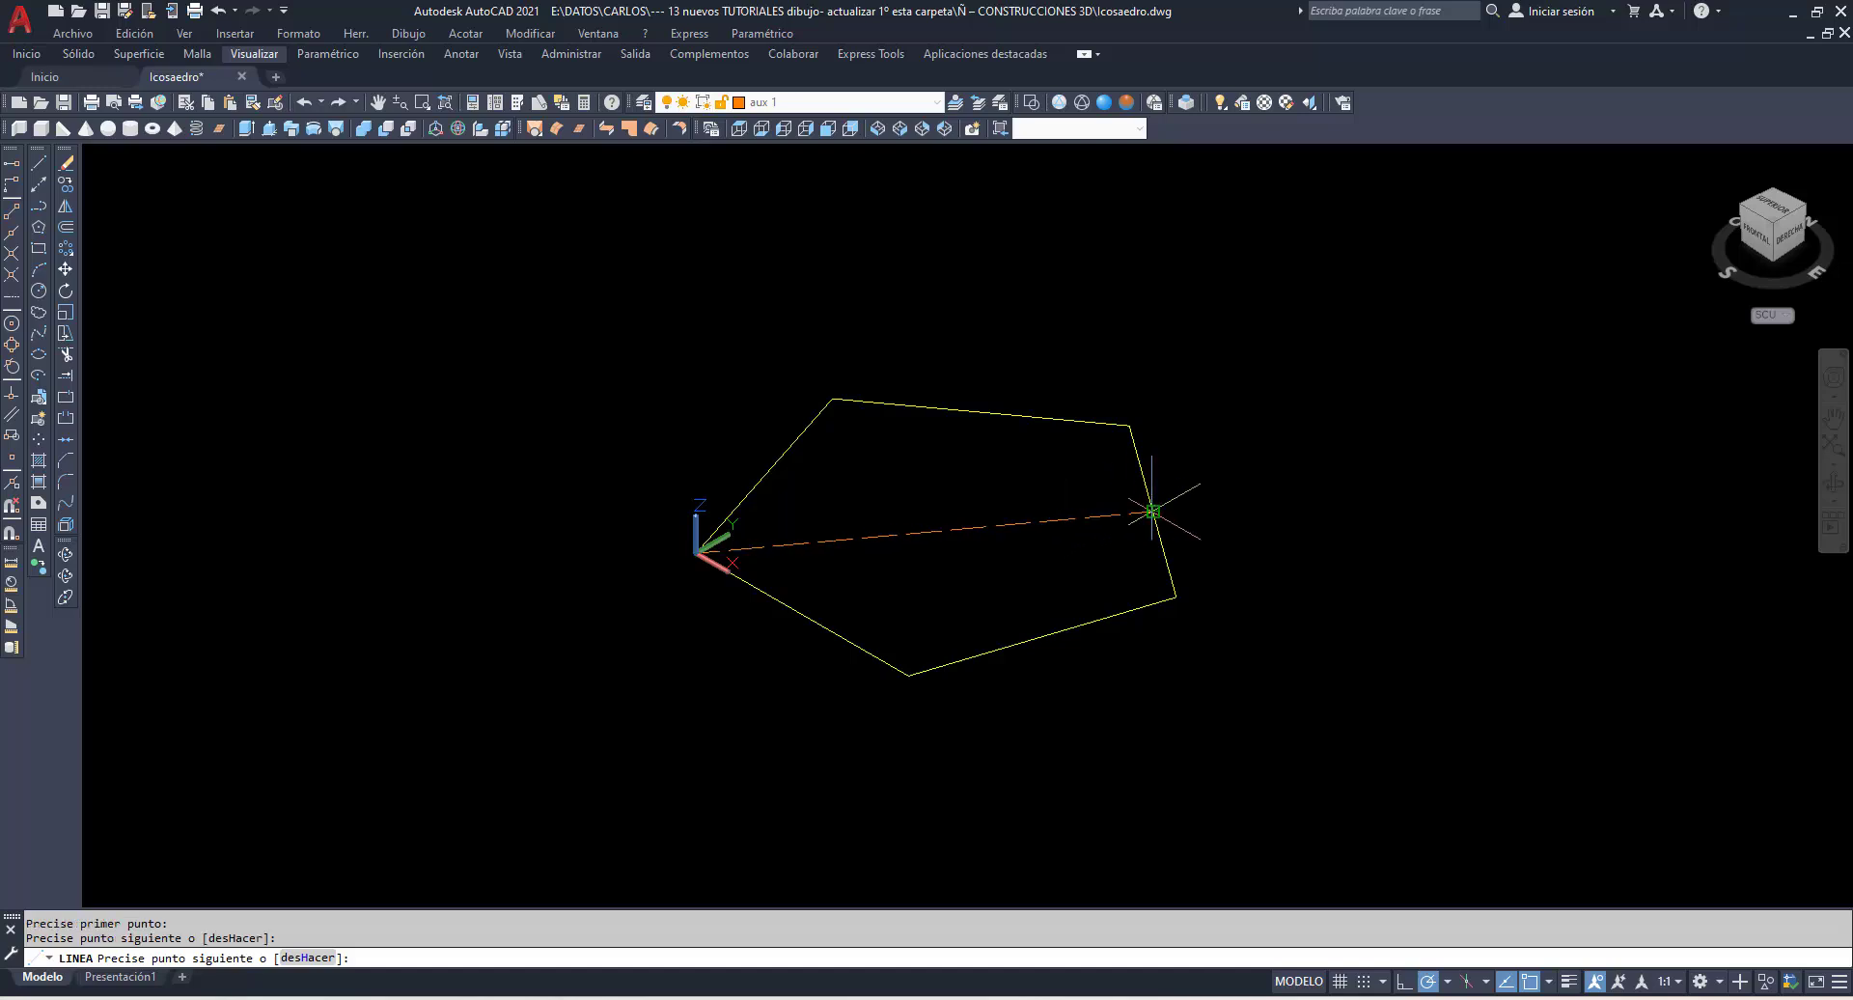
{"action": "left_click", "coordinate": [1151, 512]}
{"action": "key", "text": "Return"}
{"action": "key", "text": "Return"}
{"action": "left_click", "coordinate": [832, 398]}
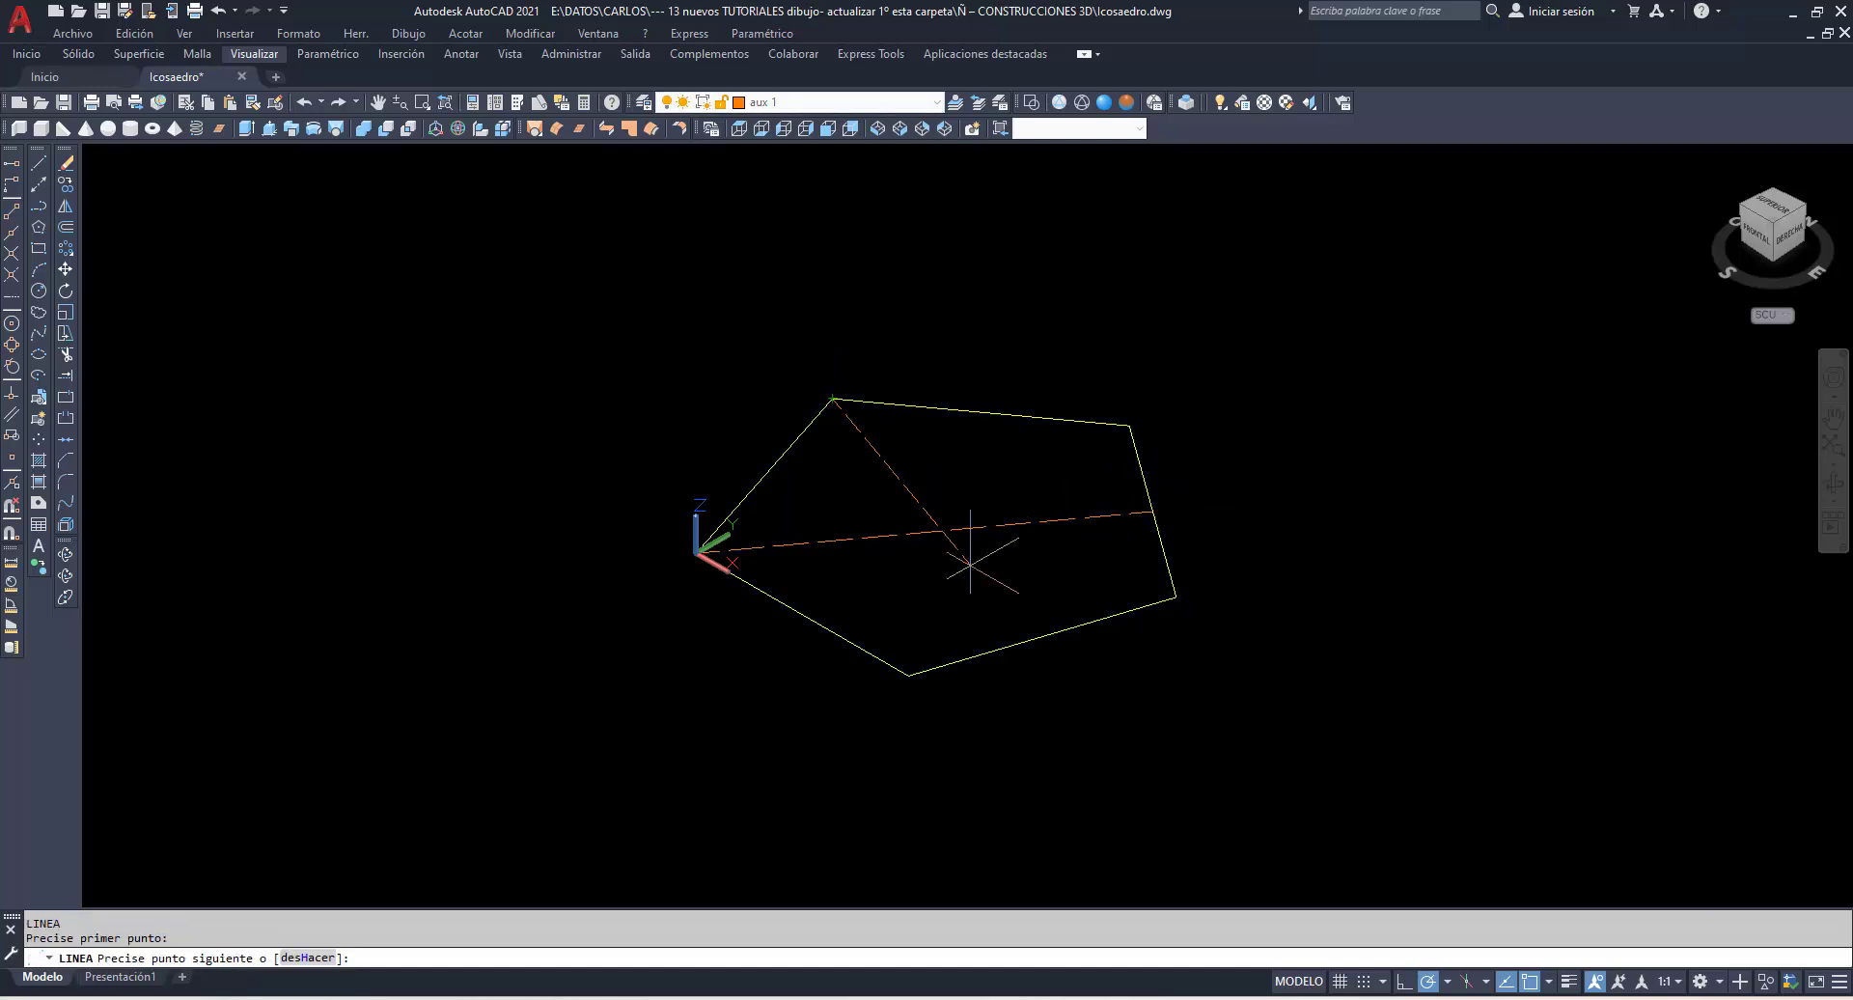
{"action": "left_click", "coordinate": [1041, 635]}
{"action": "key", "text": "Return"}
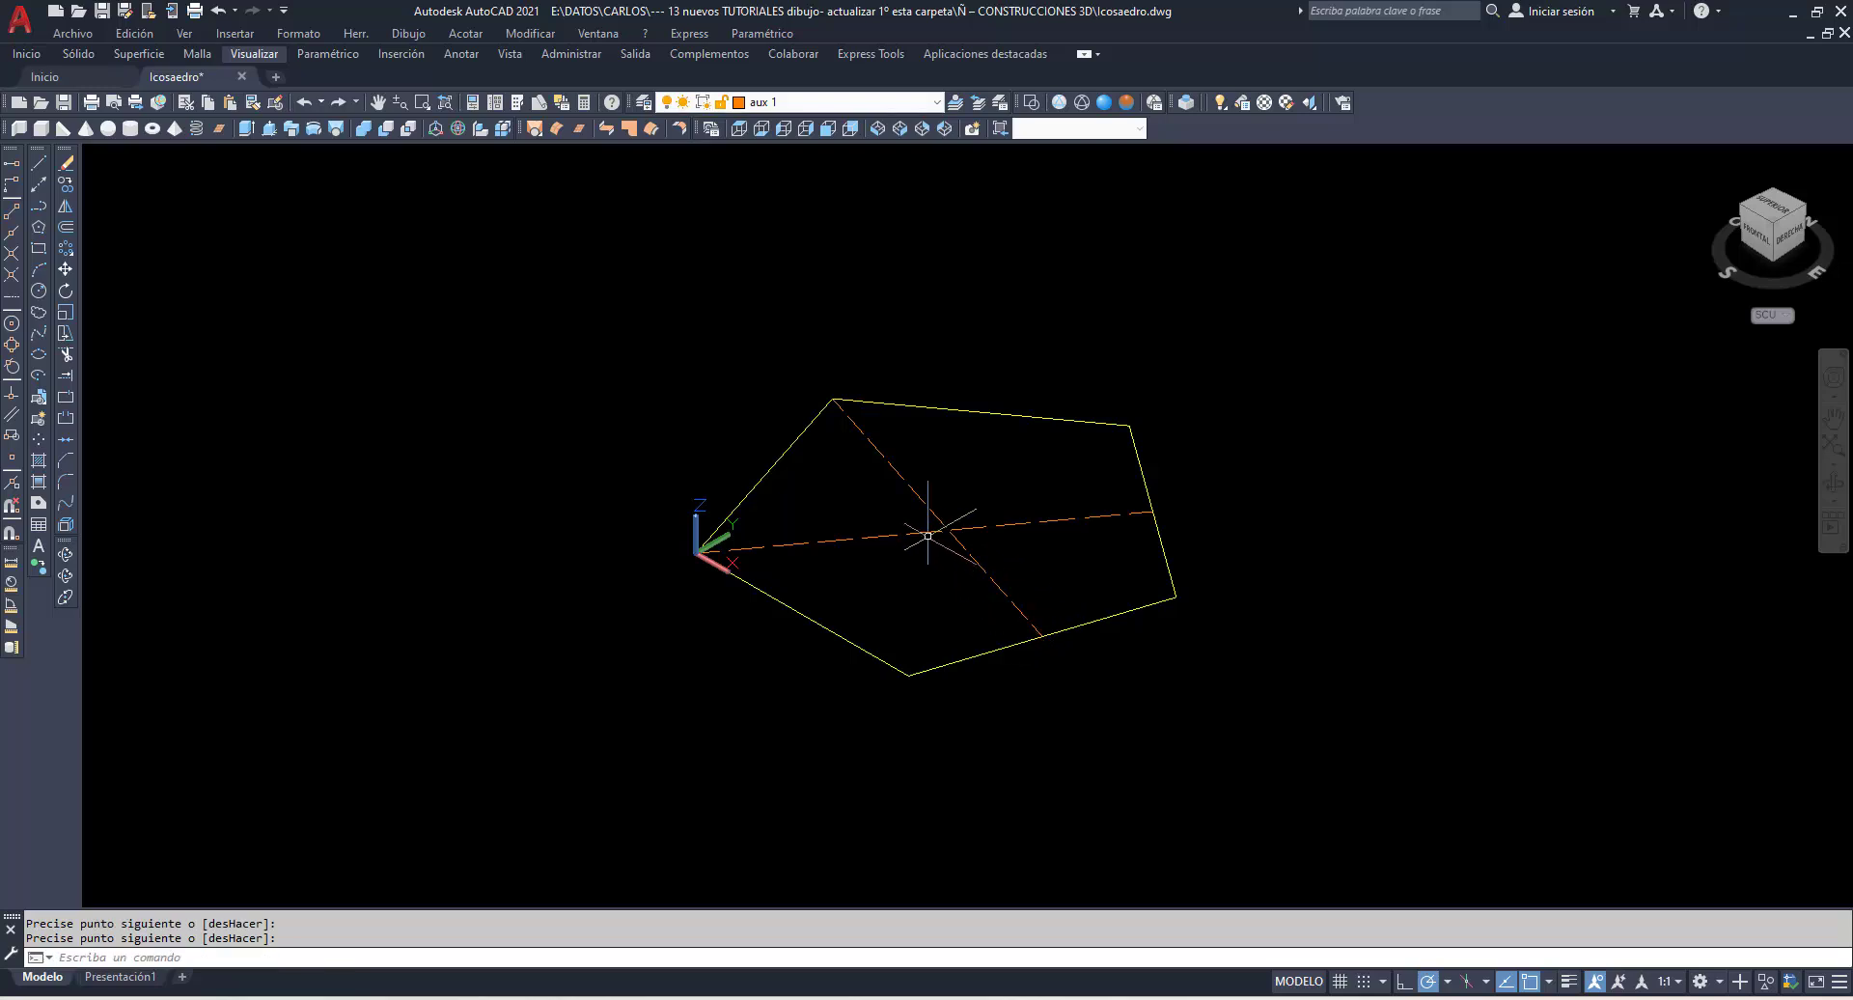
Orbit the view to see the pentagon tilted.
{"action": "left_click", "coordinate": [66, 554]}
{"action": "left_click_drag", "start_coordinate": [671, 604], "coordinate": [647, 572]}
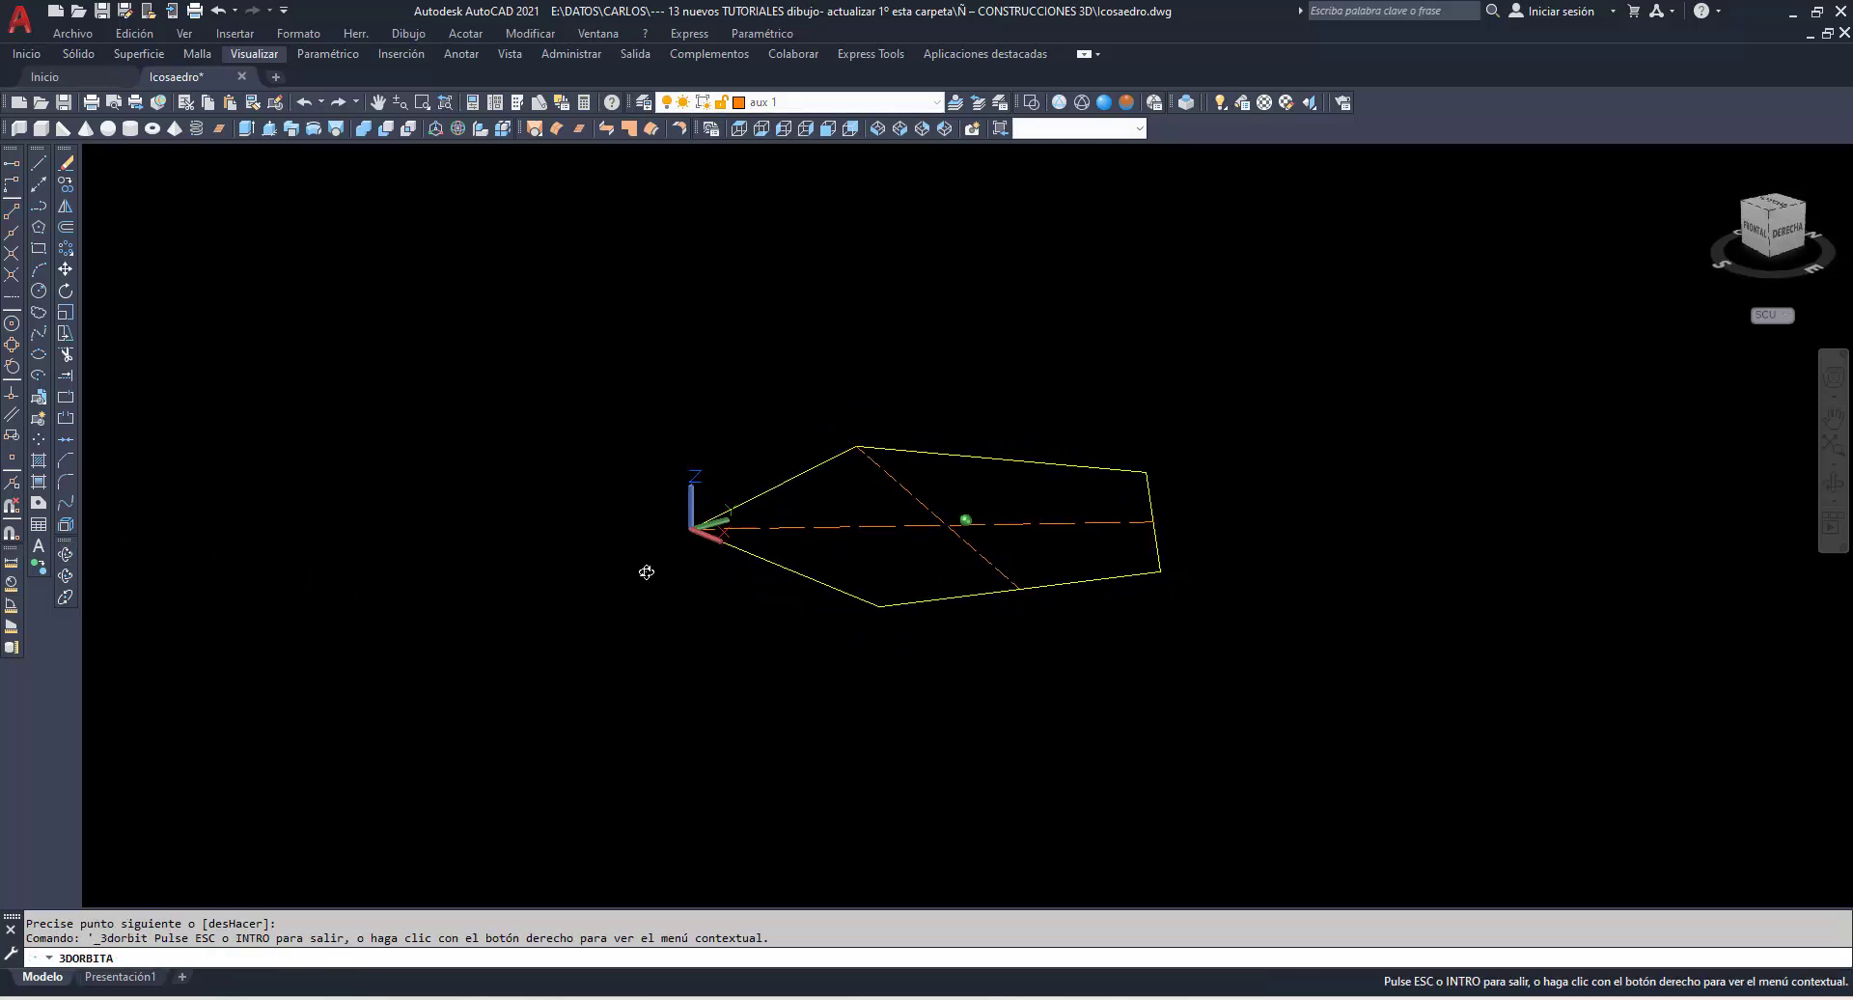
{"action": "right_click", "coordinate": [838, 363]}
{"action": "left_click", "coordinate": [881, 373]}
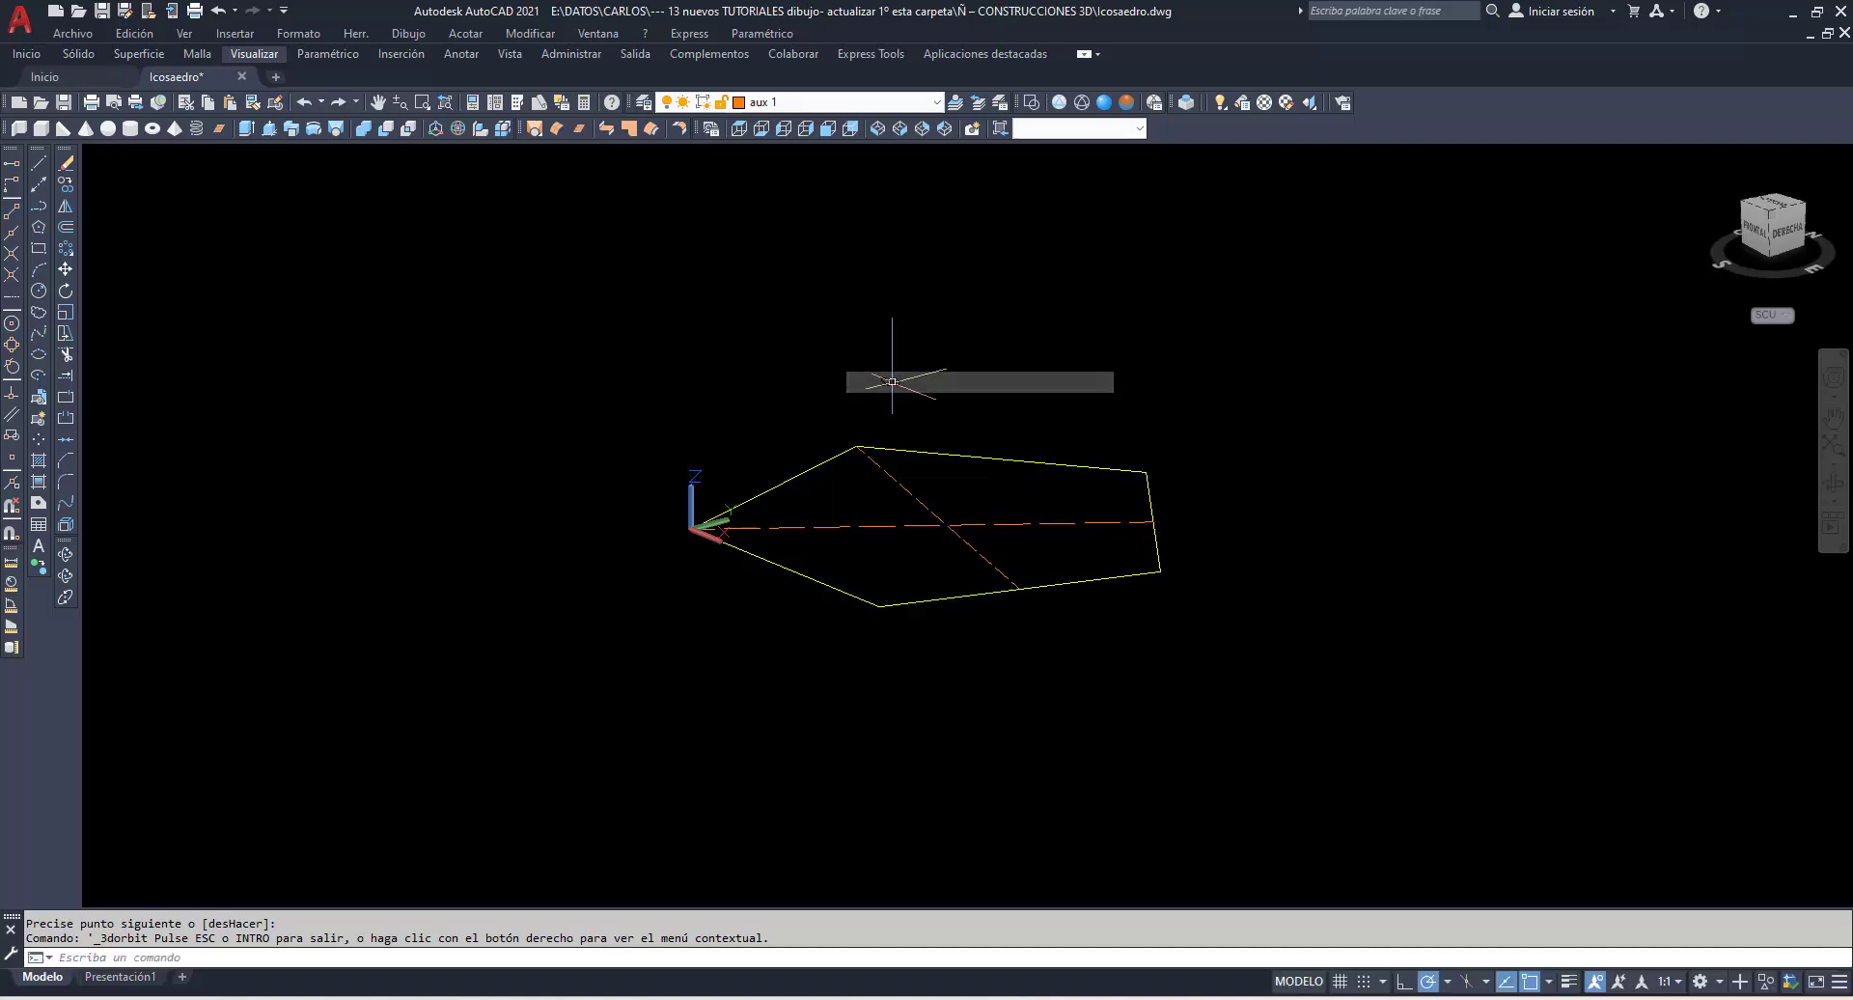
On layer Icosaedro, draw a 3-sided polygon by edge from the origin vertex to the lower vertex.
{"action": "left_click", "coordinate": [936, 102]}
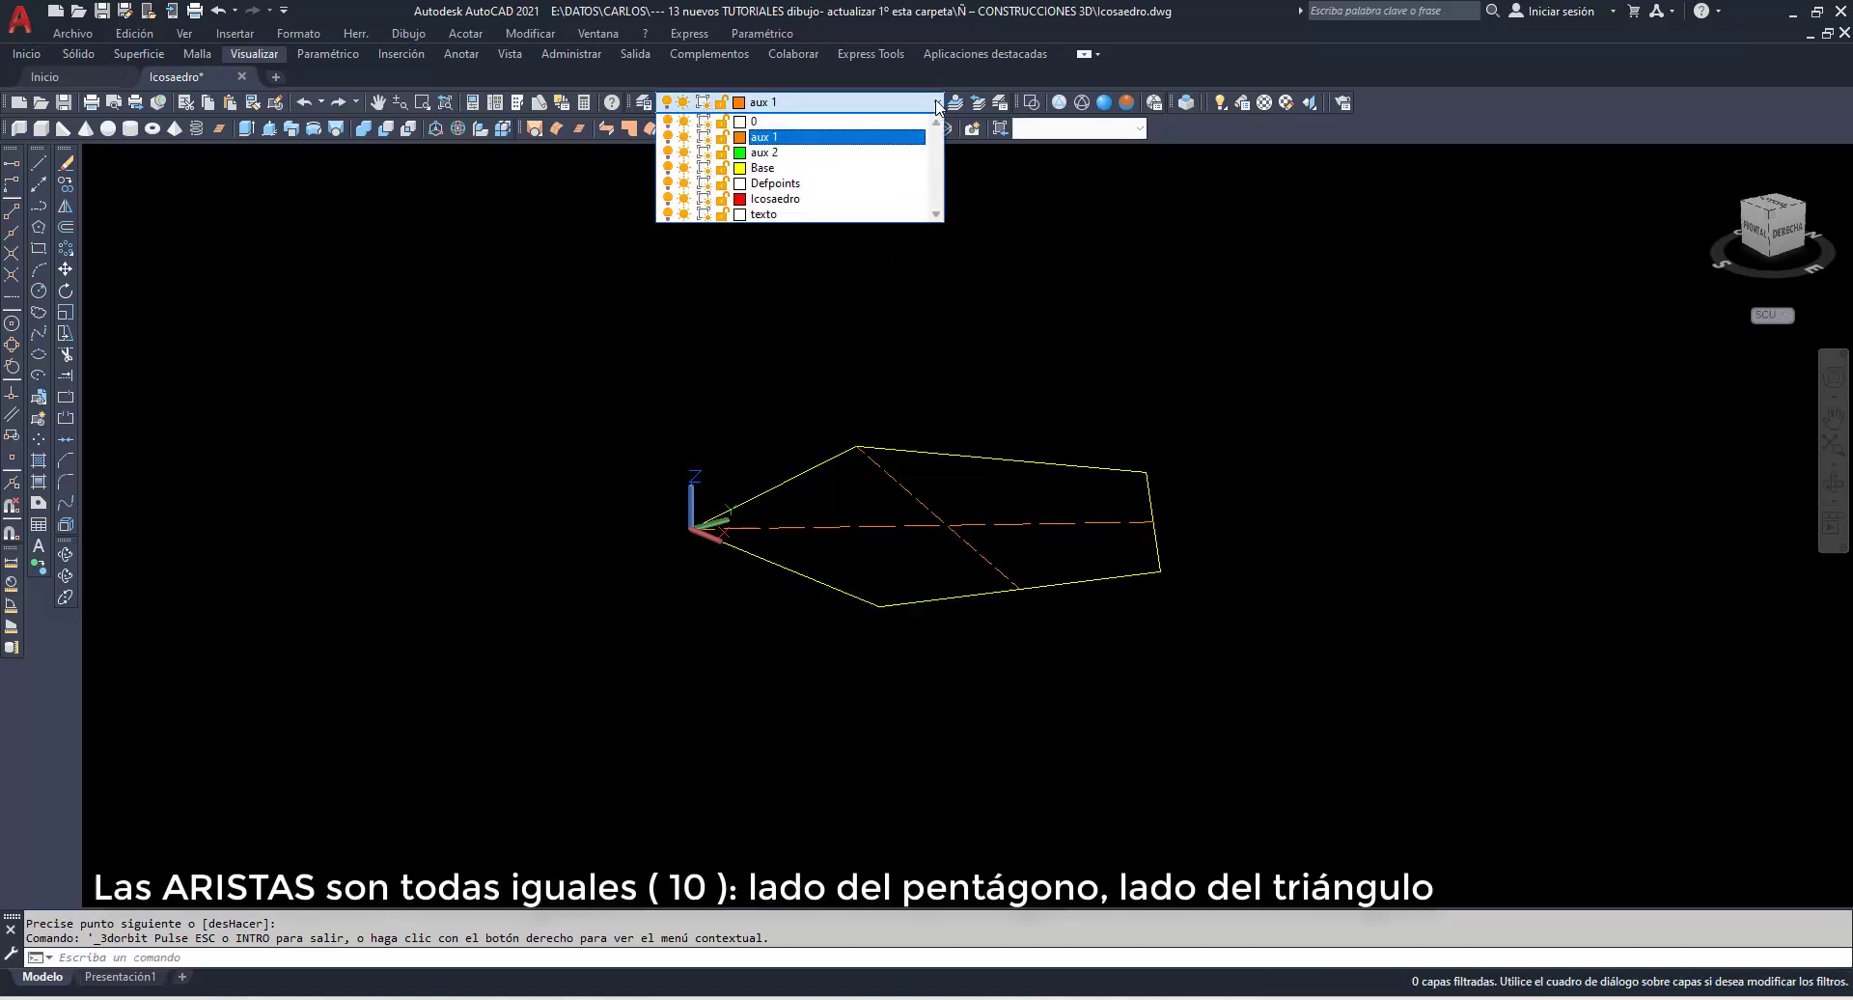
{"action": "left_click", "coordinate": [825, 199]}
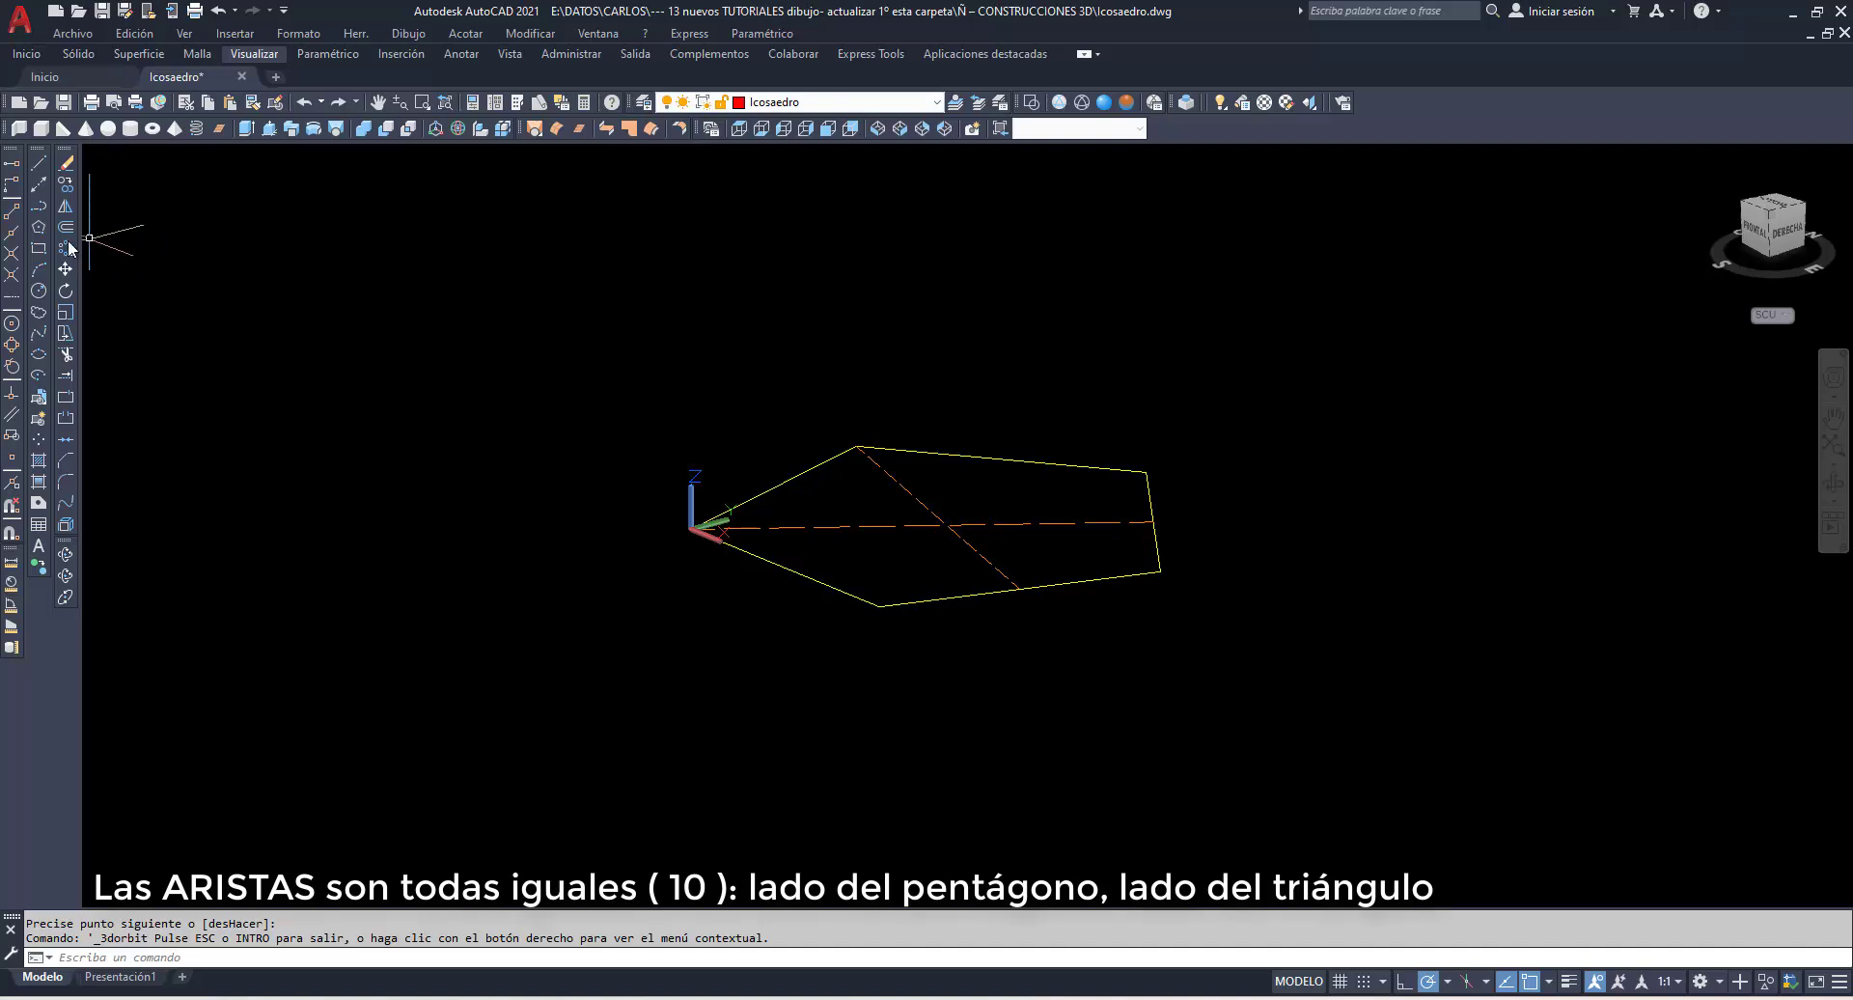
{"action": "left_click", "coordinate": [39, 229]}
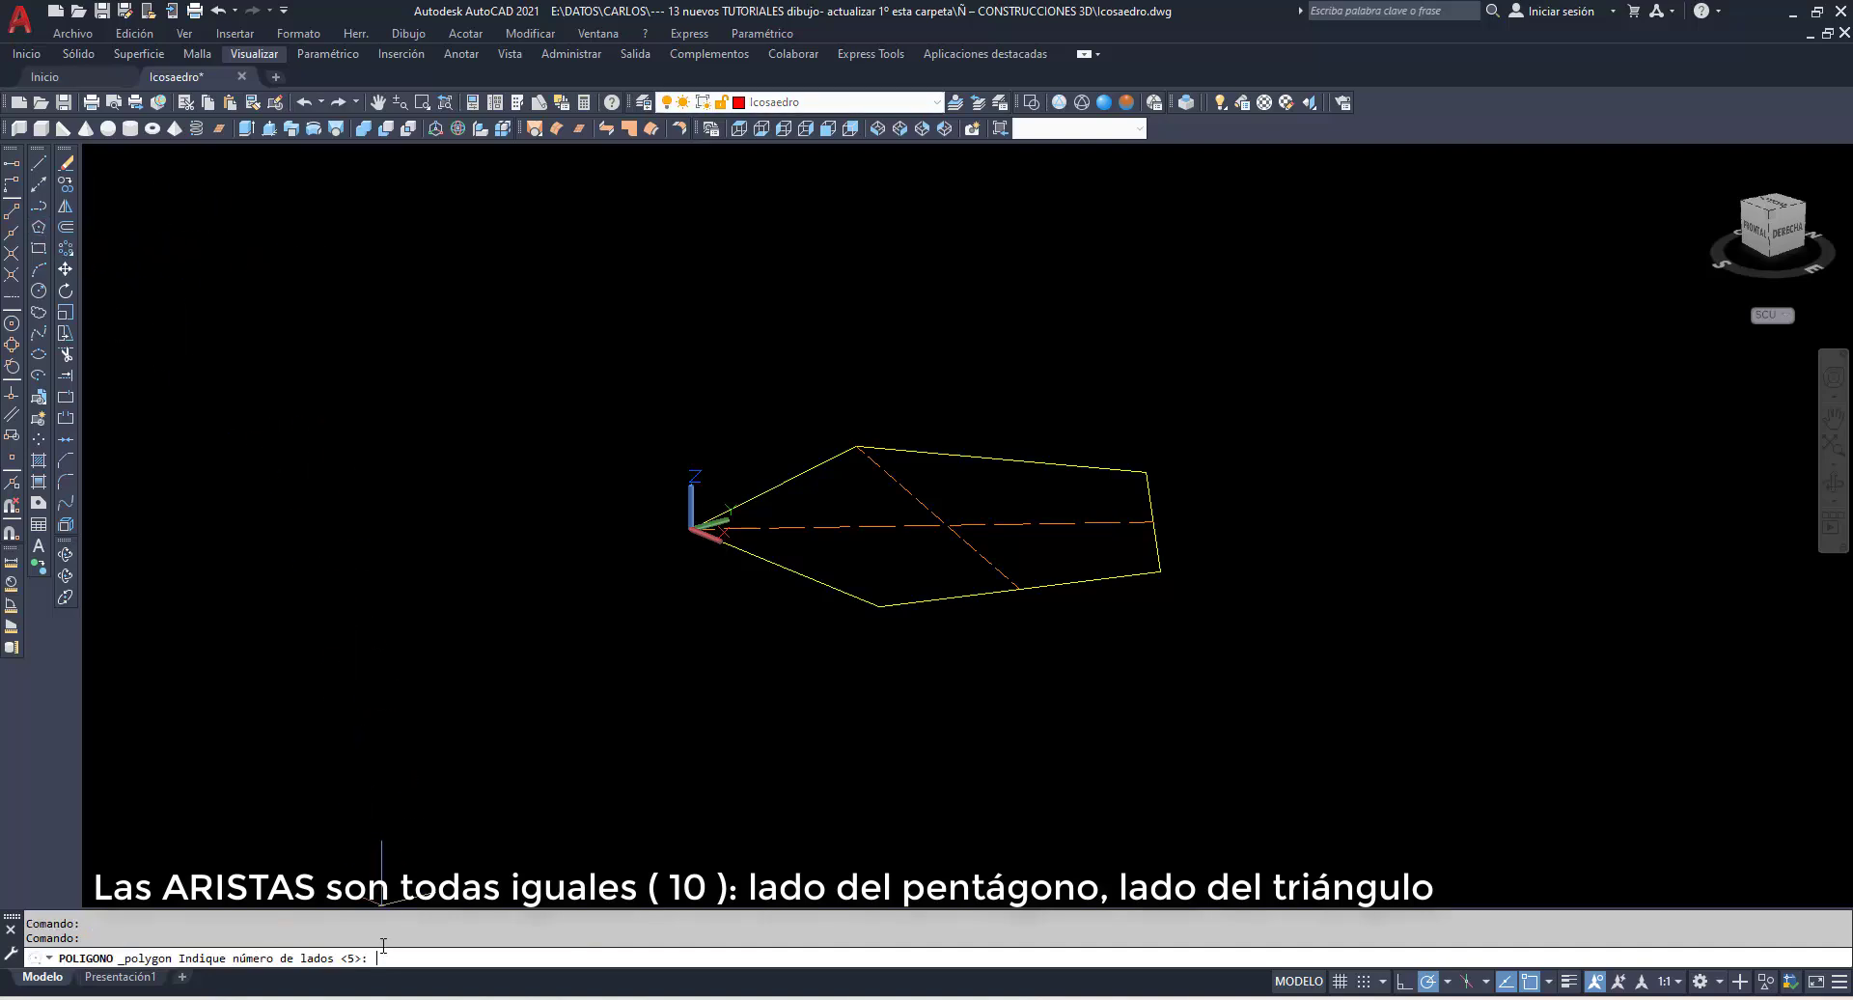
{"action": "type", "text": "3"}
{"action": "key", "text": "Return"}
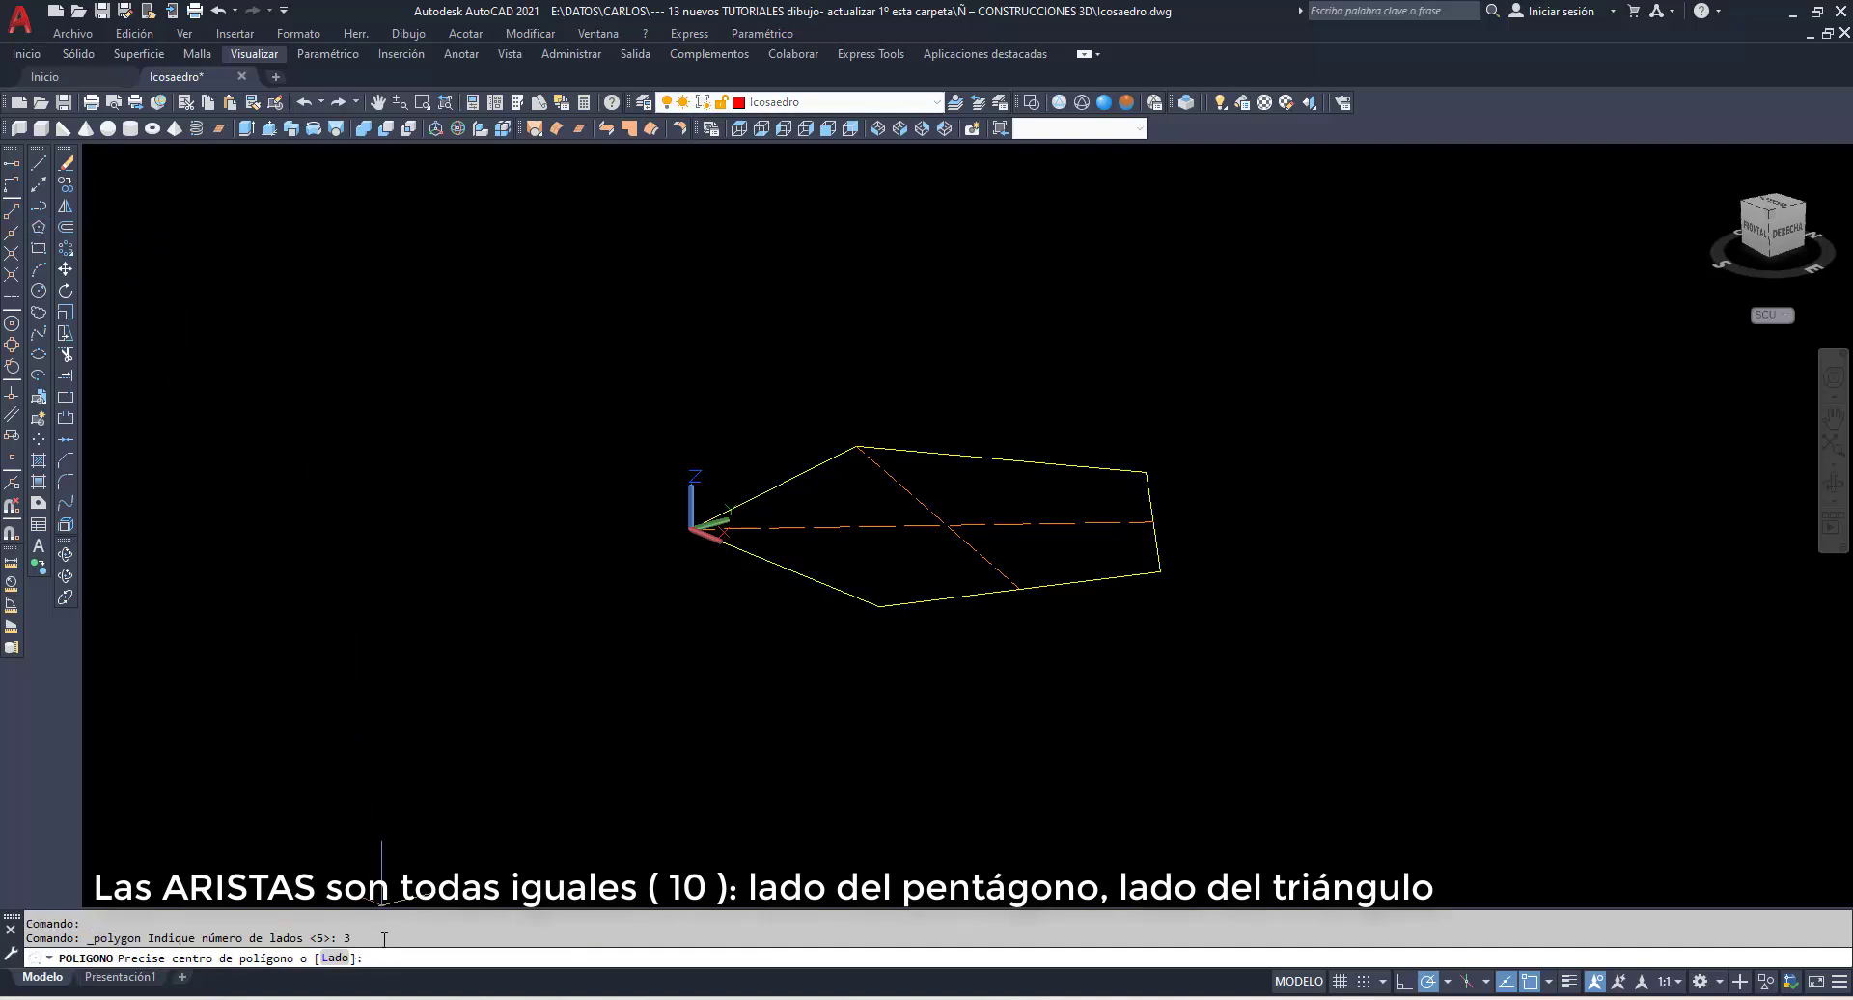
{"action": "left_click", "coordinate": [335, 959]}
{"action": "left_click", "coordinate": [690, 528]}
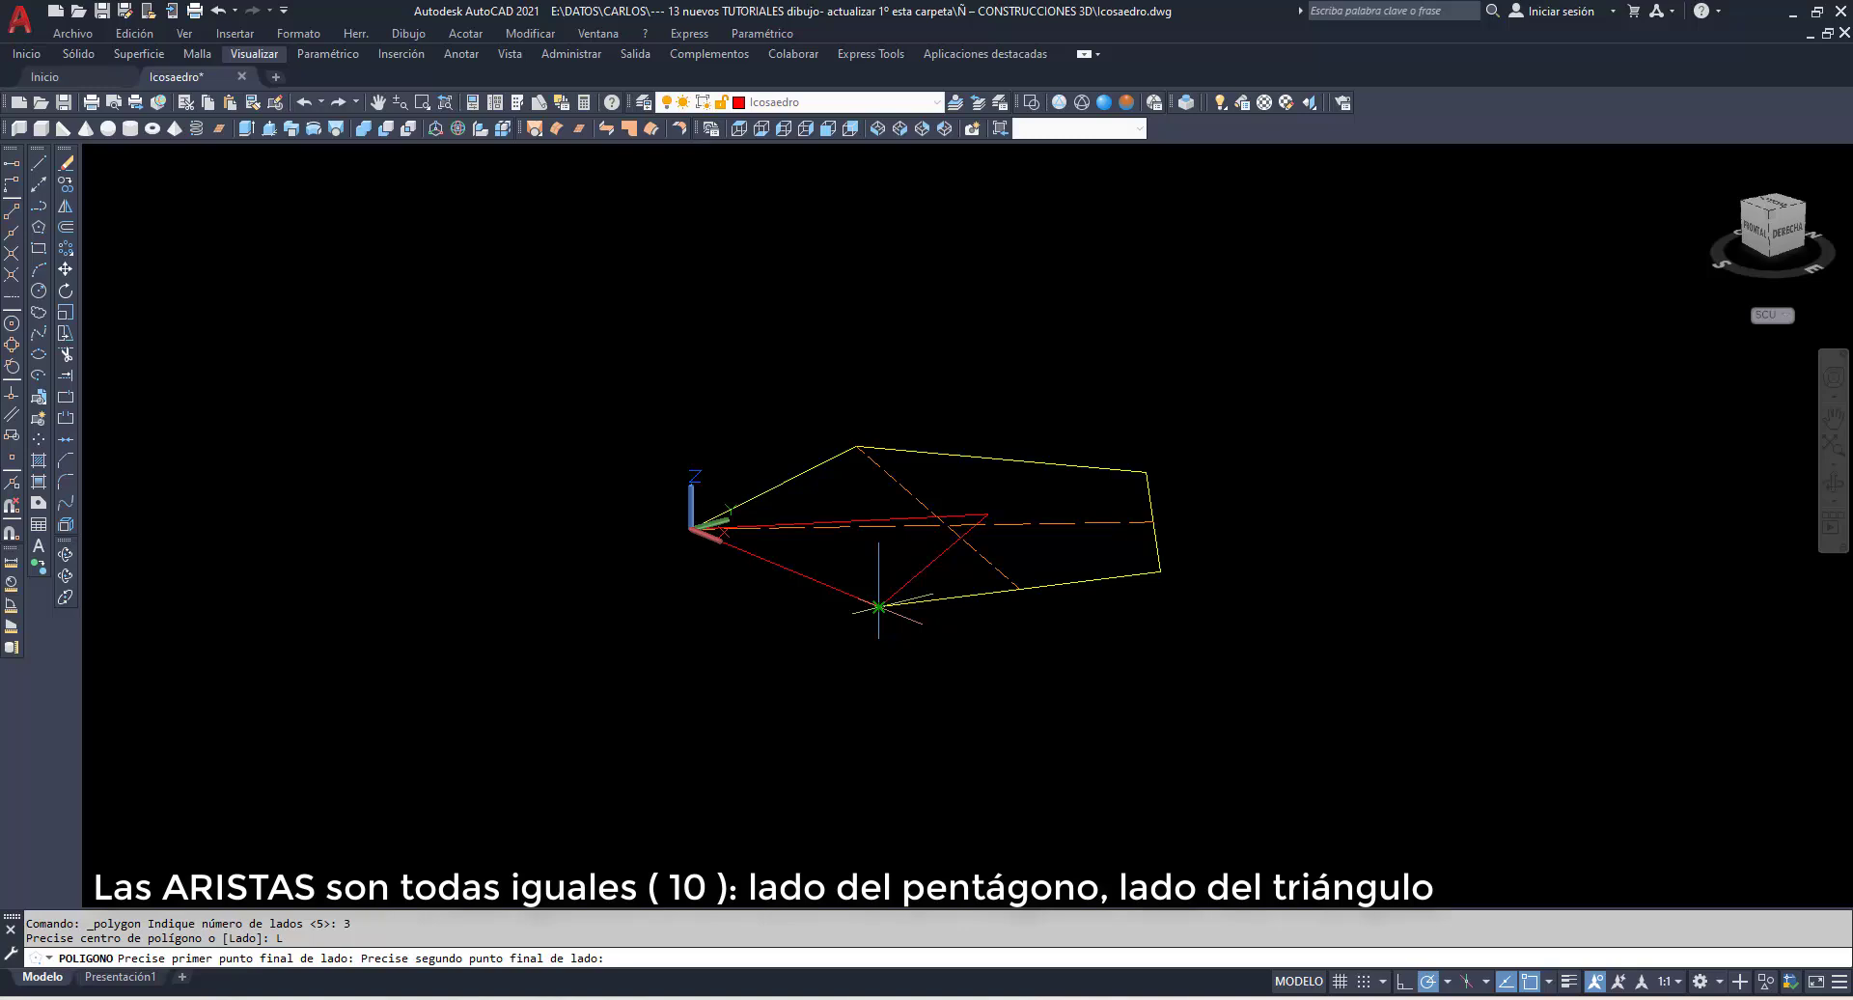
{"action": "left_click", "coordinate": [879, 606]}
Orbit the wireframe to a flatter view to inspect the triangle.
{"action": "left_click", "coordinate": [66, 554]}
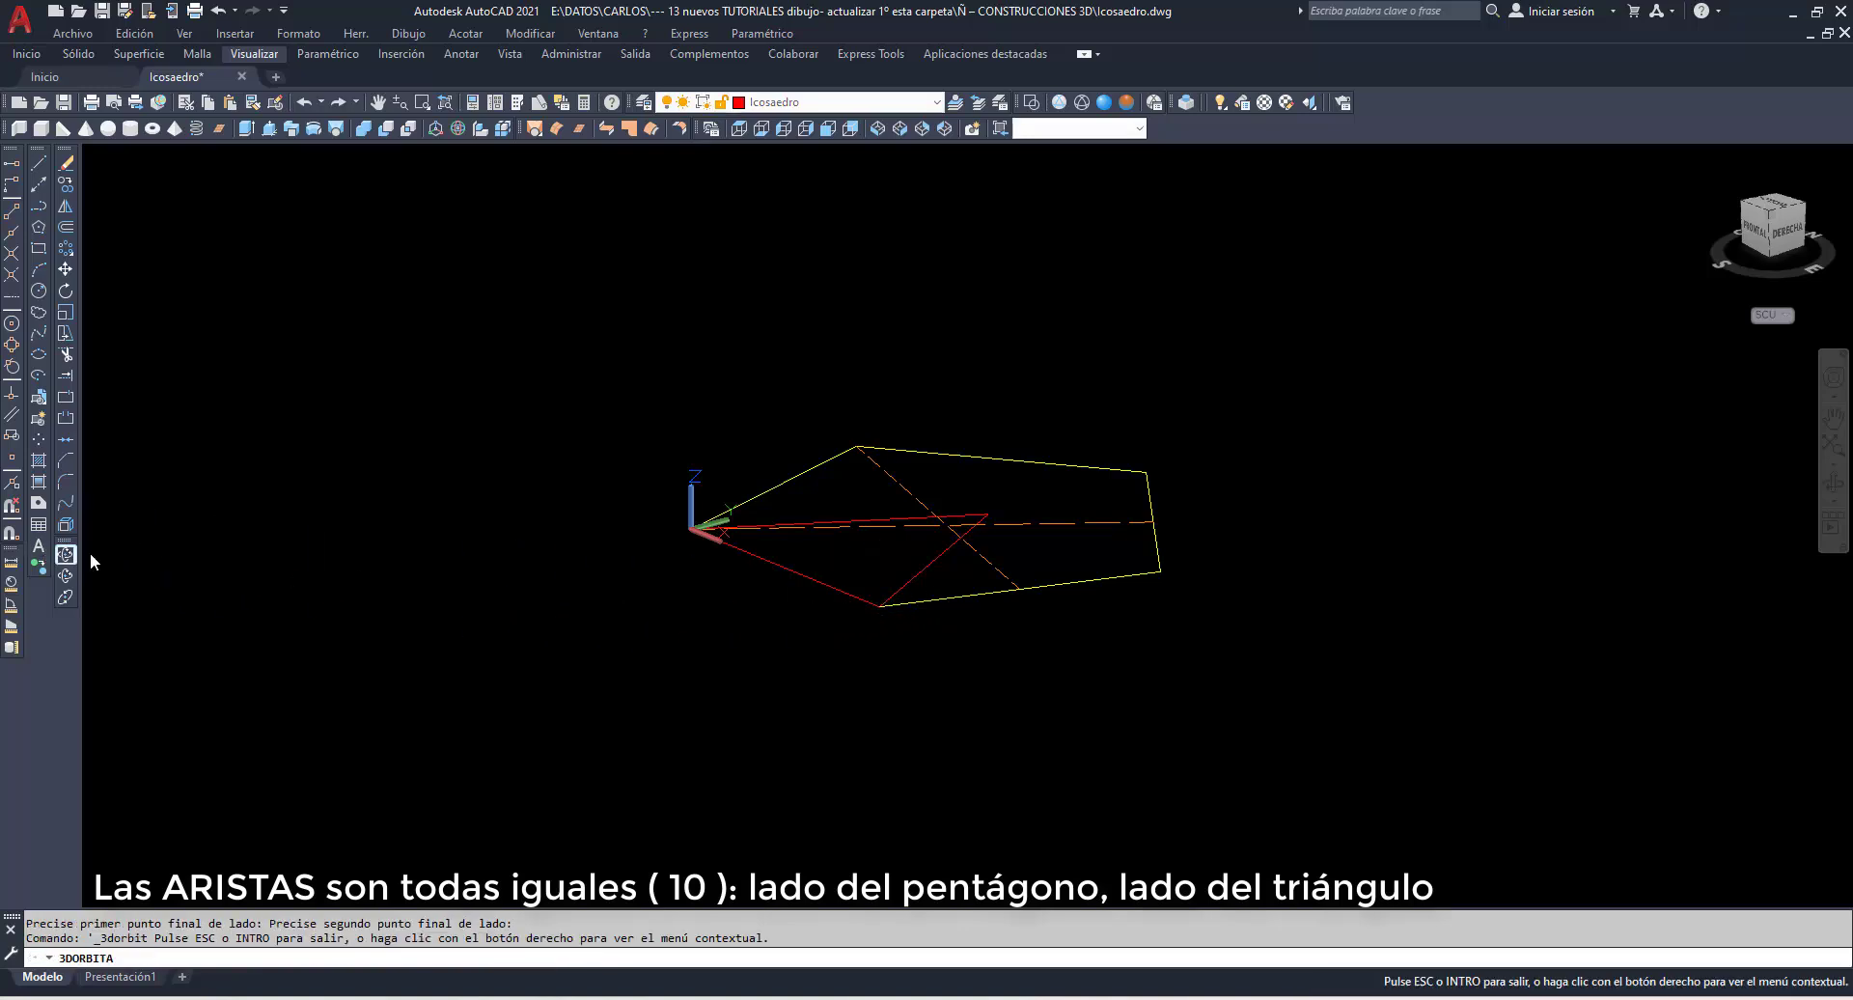
{"action": "mouse_move", "coordinate": [770, 625]}
{"action": "left_mouse_down"}
{"action": "mouse_move", "coordinate": [757, 587]}
{"action": "mouse_move", "coordinate": [756, 612]}
{"action": "left_mouse_up"}
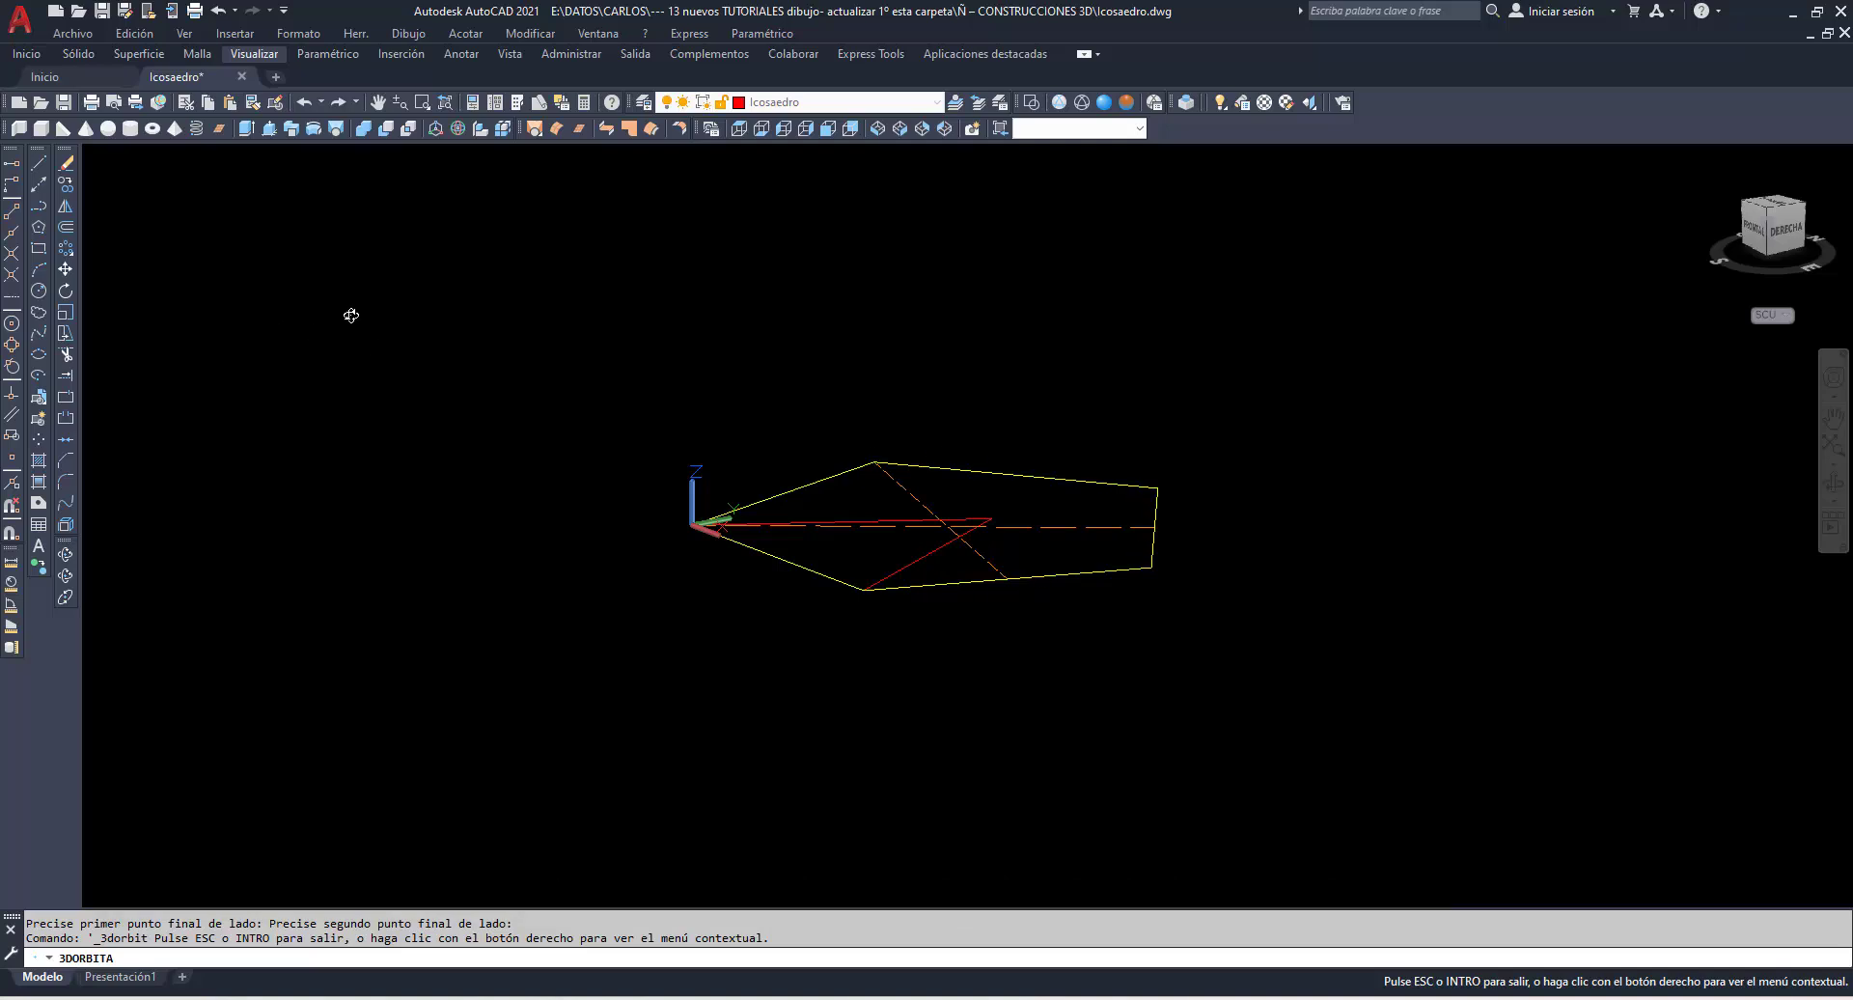
{"action": "right_click", "coordinate": [377, 294]}
{"action": "left_click", "coordinate": [396, 302]}
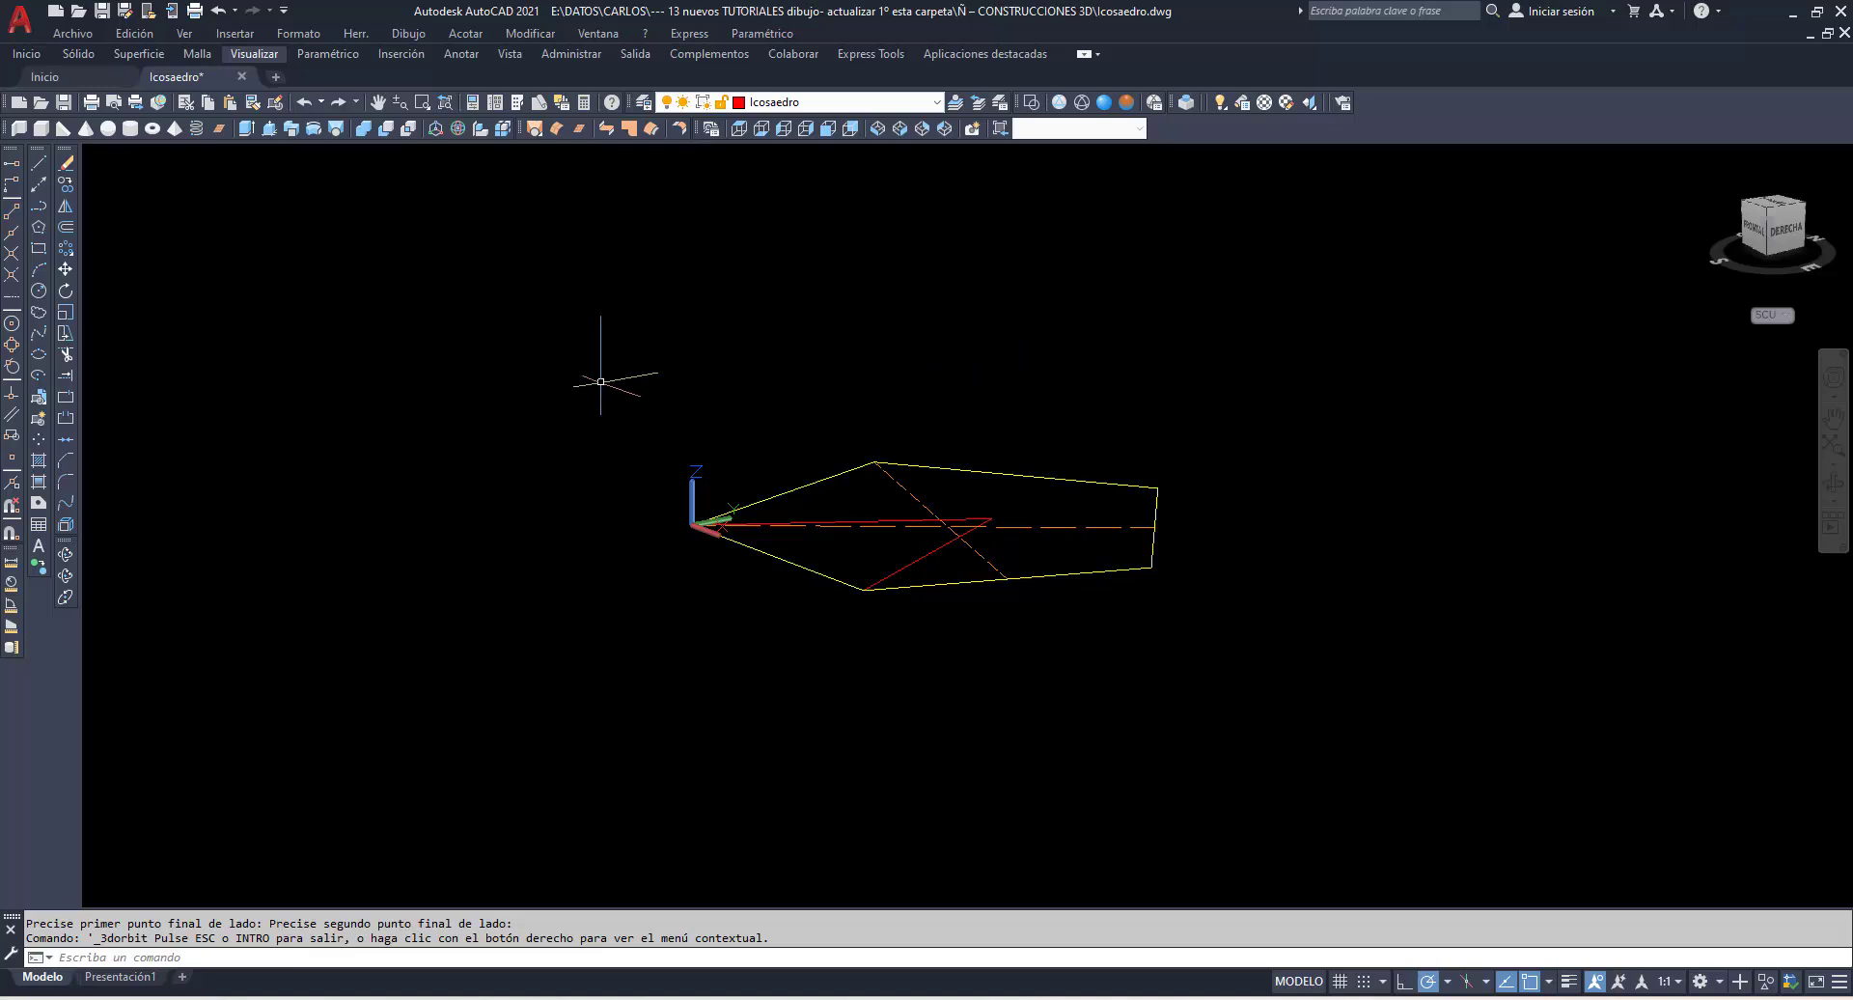
Rotate the red triangle 30° in 3D about its shared pentagon edge, using a two-point axis.
{"action": "type", "text": "gira3"}
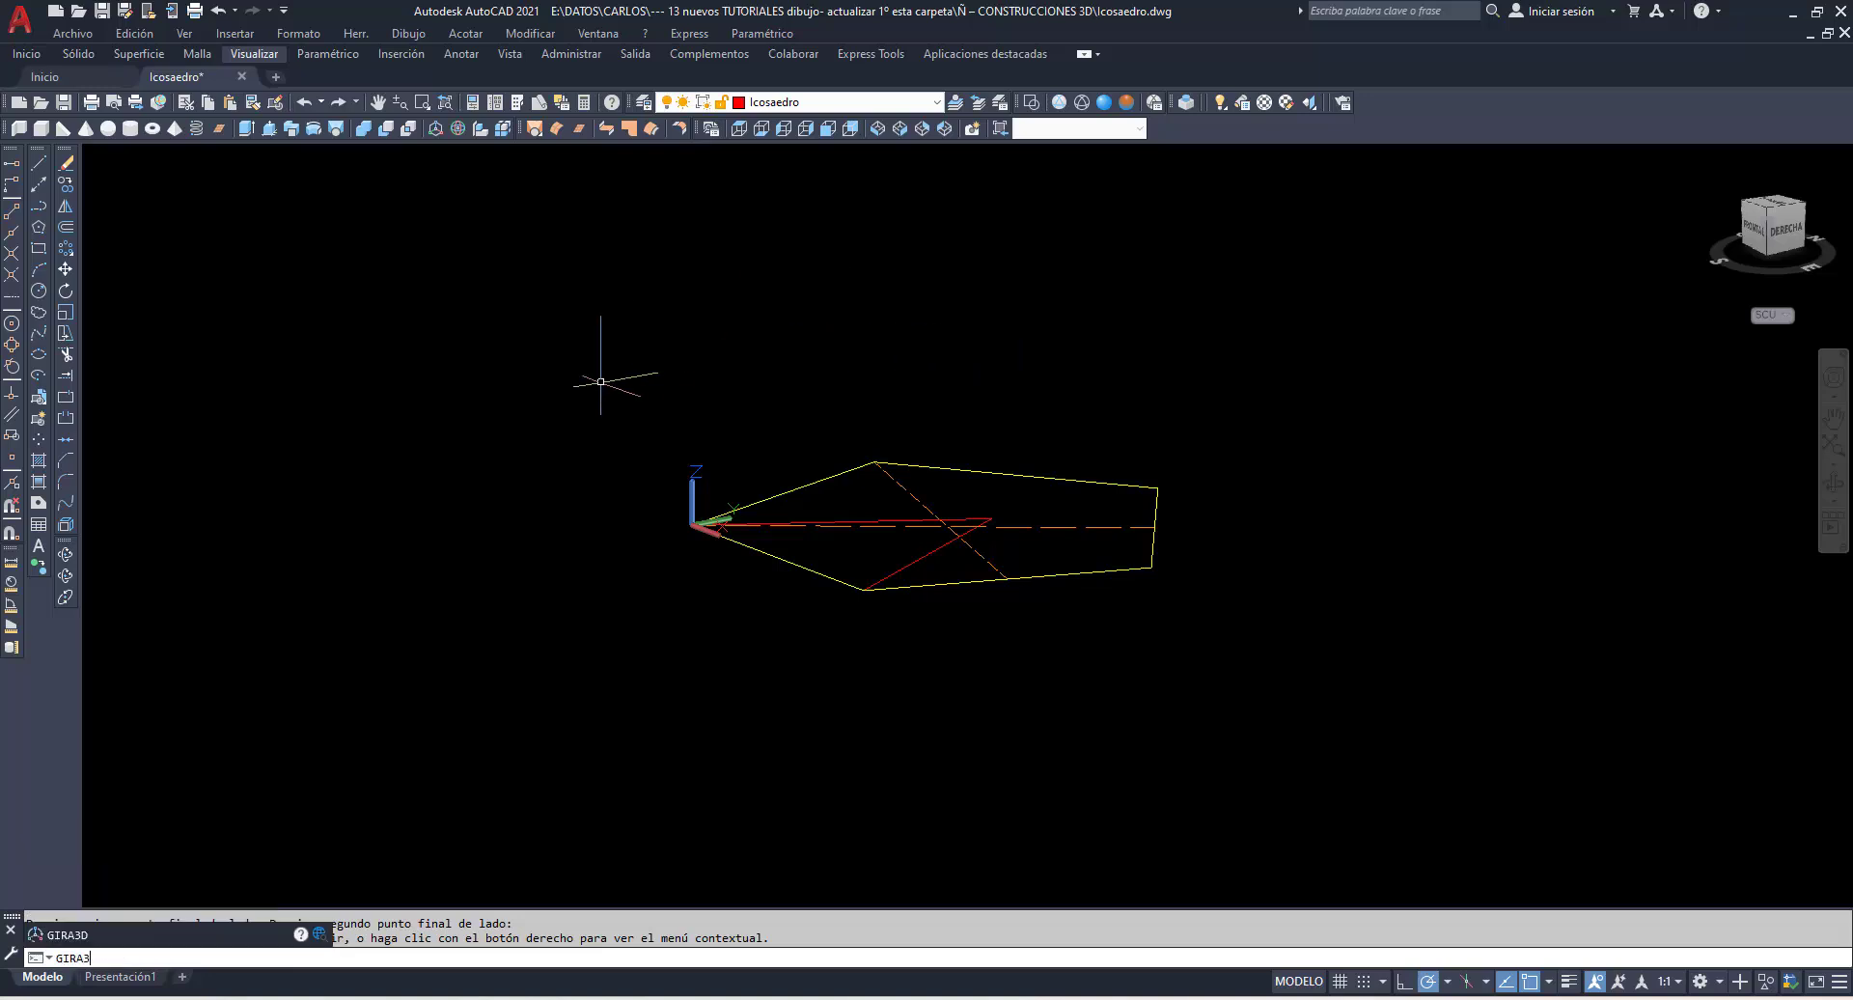
{"action": "type", "text": "d"}
{"action": "key", "text": "Return"}
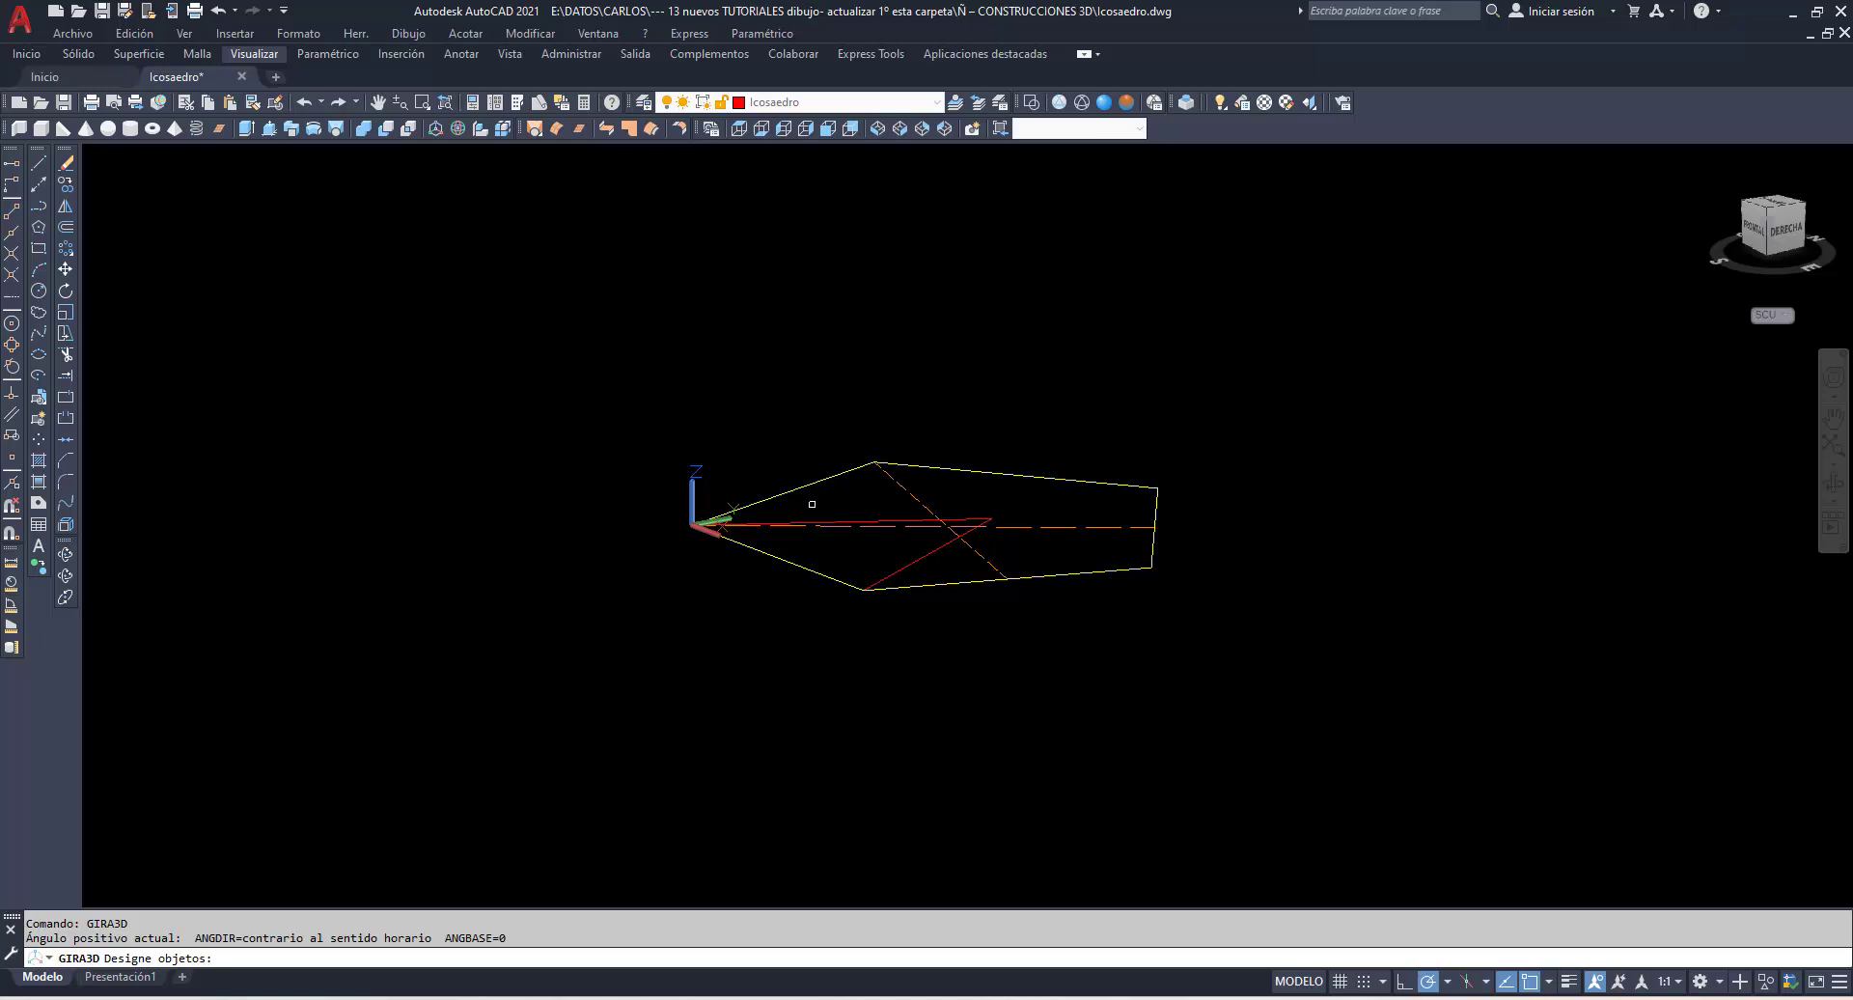
{"action": "left_click", "coordinate": [912, 561]}
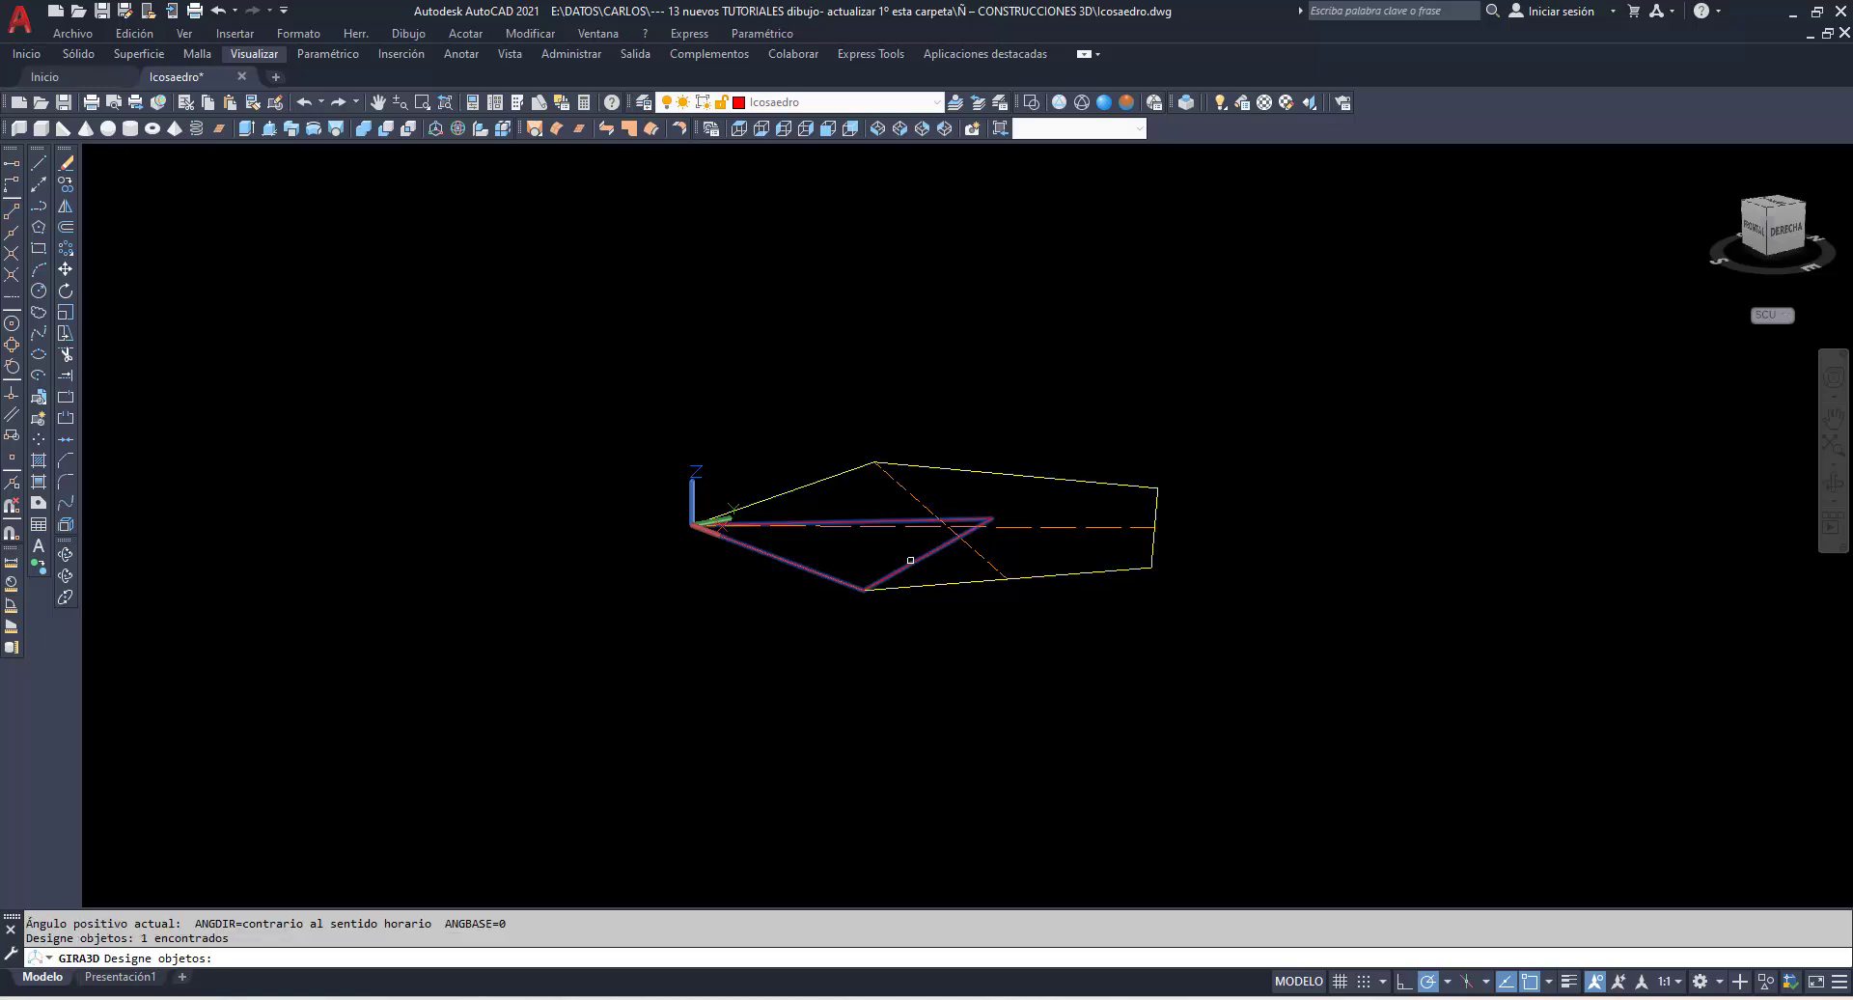
{"action": "scroll", "coordinate": [988, 560], "scroll_direction": "up", "scroll_amount": 2}
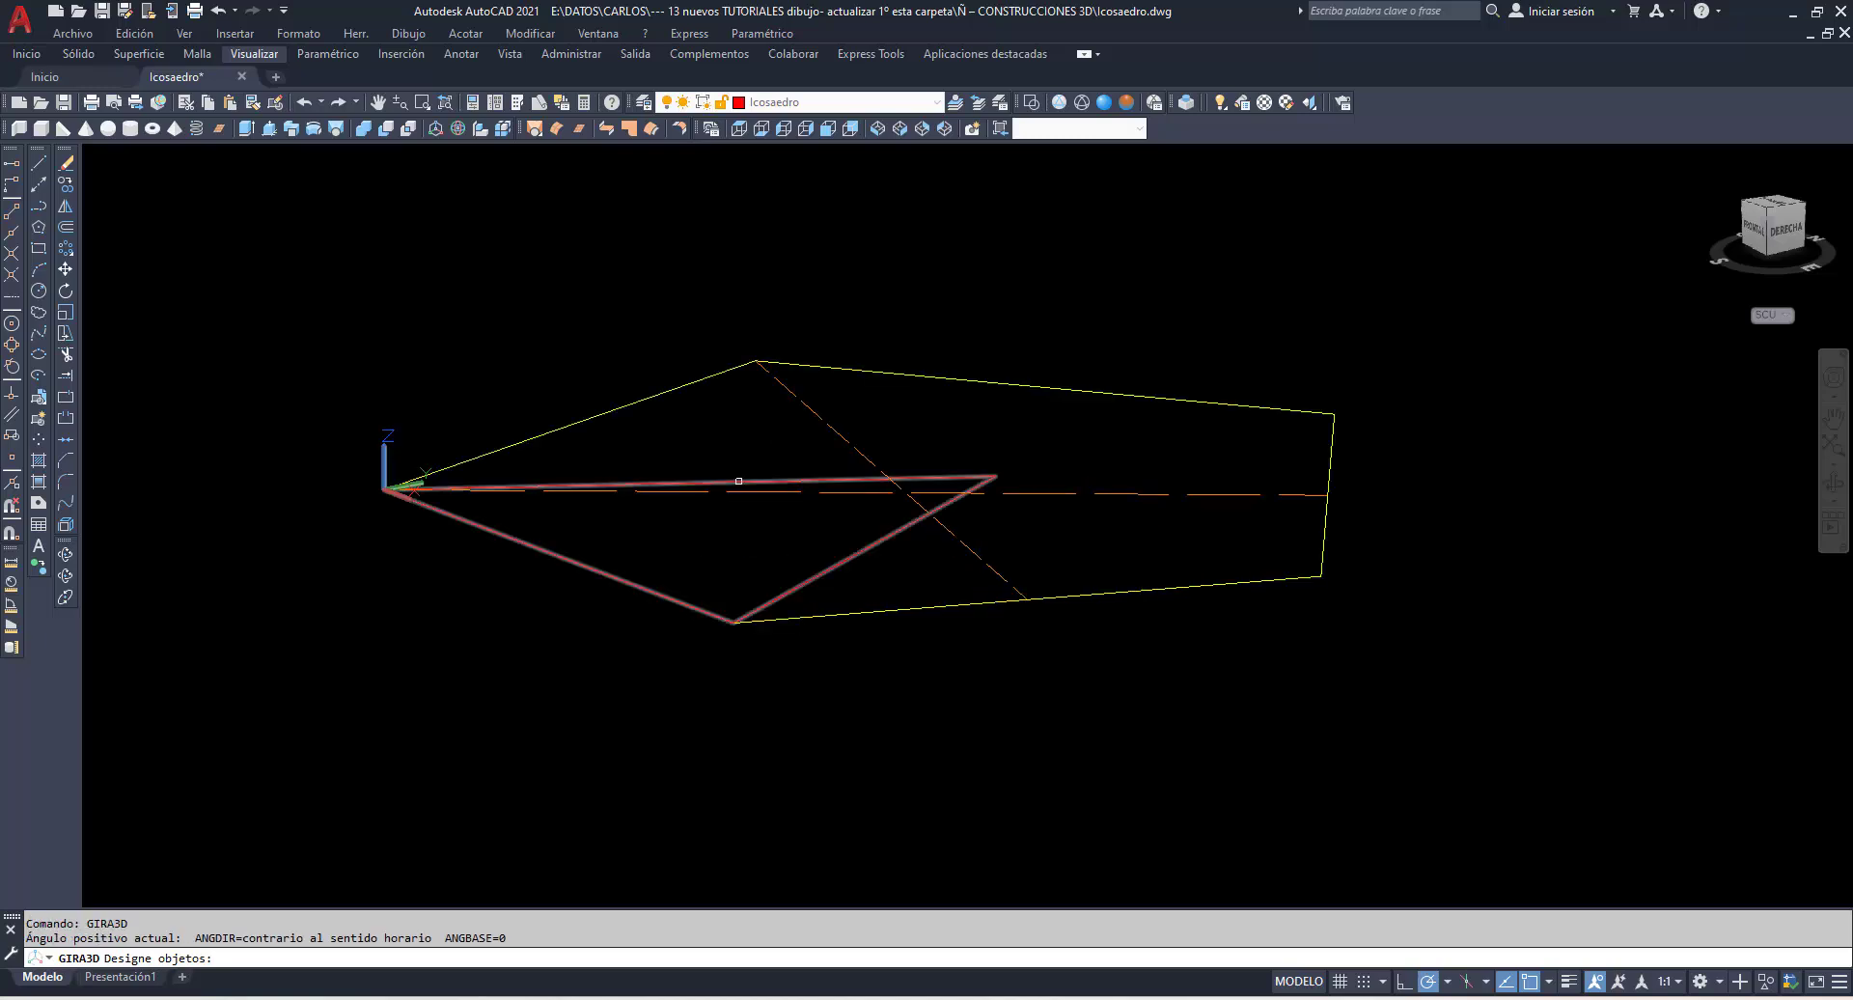
{"action": "left_click", "coordinate": [738, 481]}
{"action": "key", "text": "Return"}
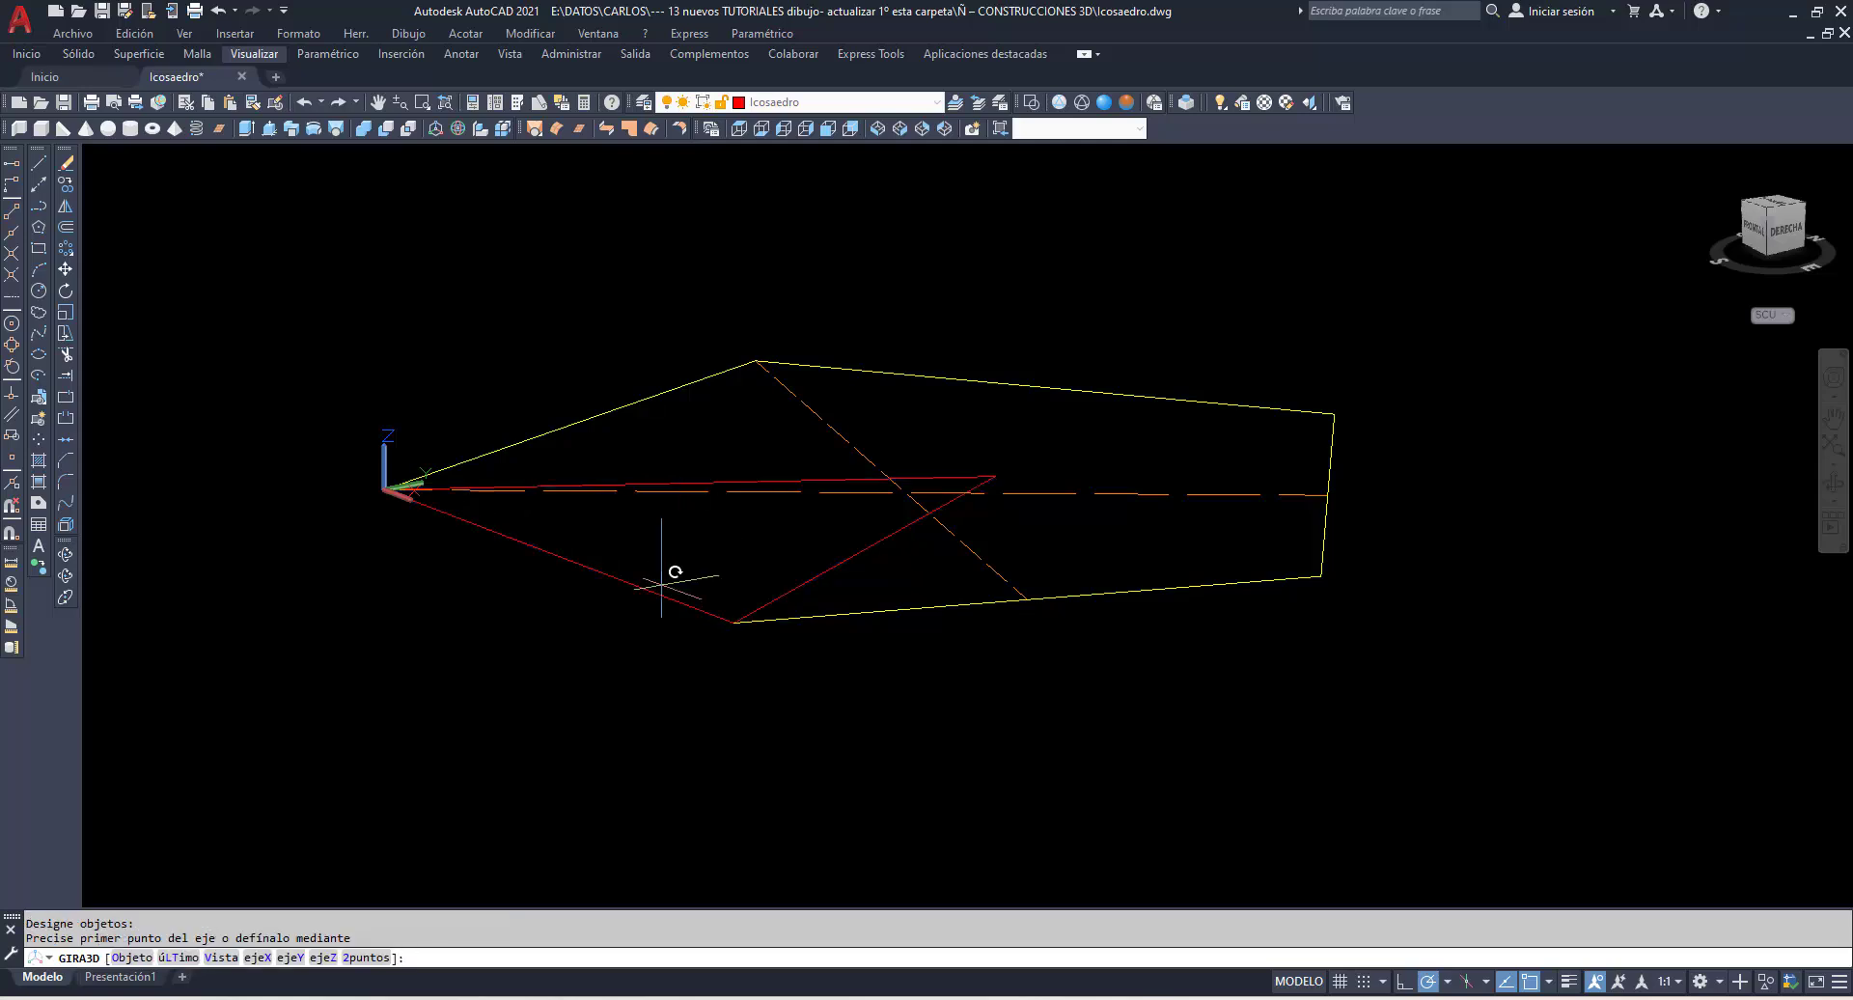
{"action": "left_click", "coordinate": [367, 958]}
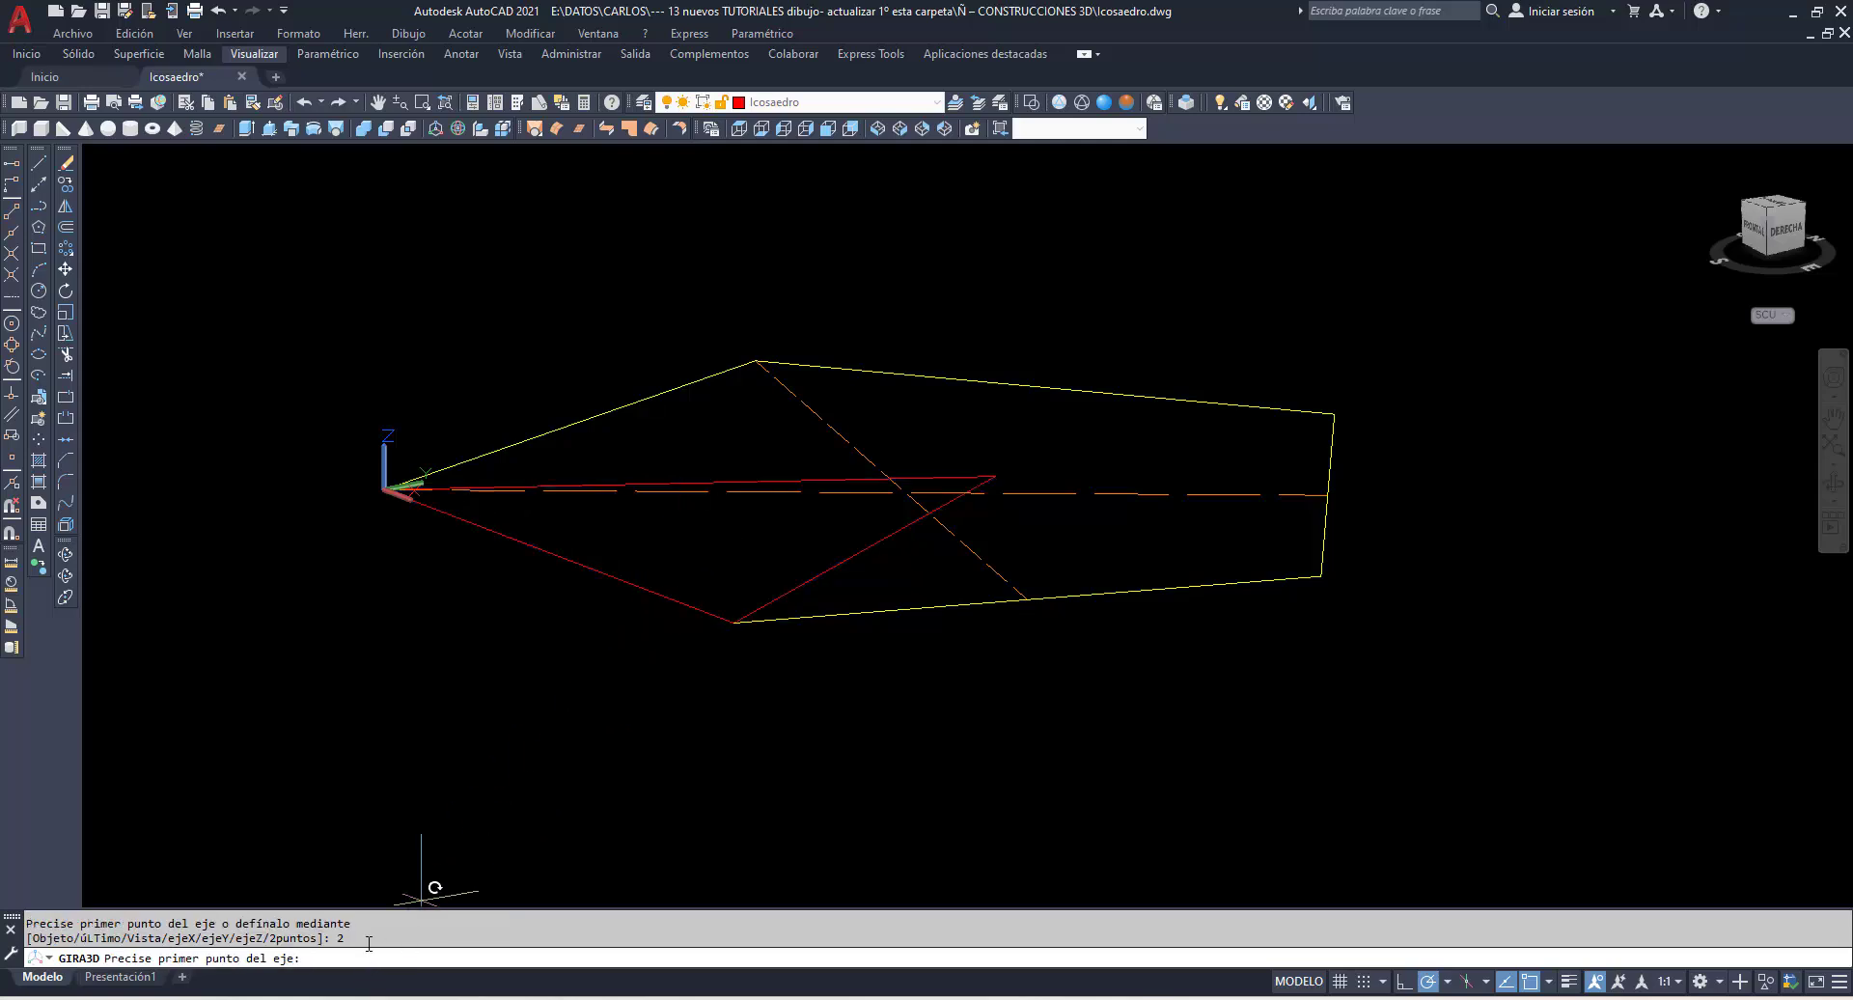
{"action": "left_click", "coordinate": [389, 492]}
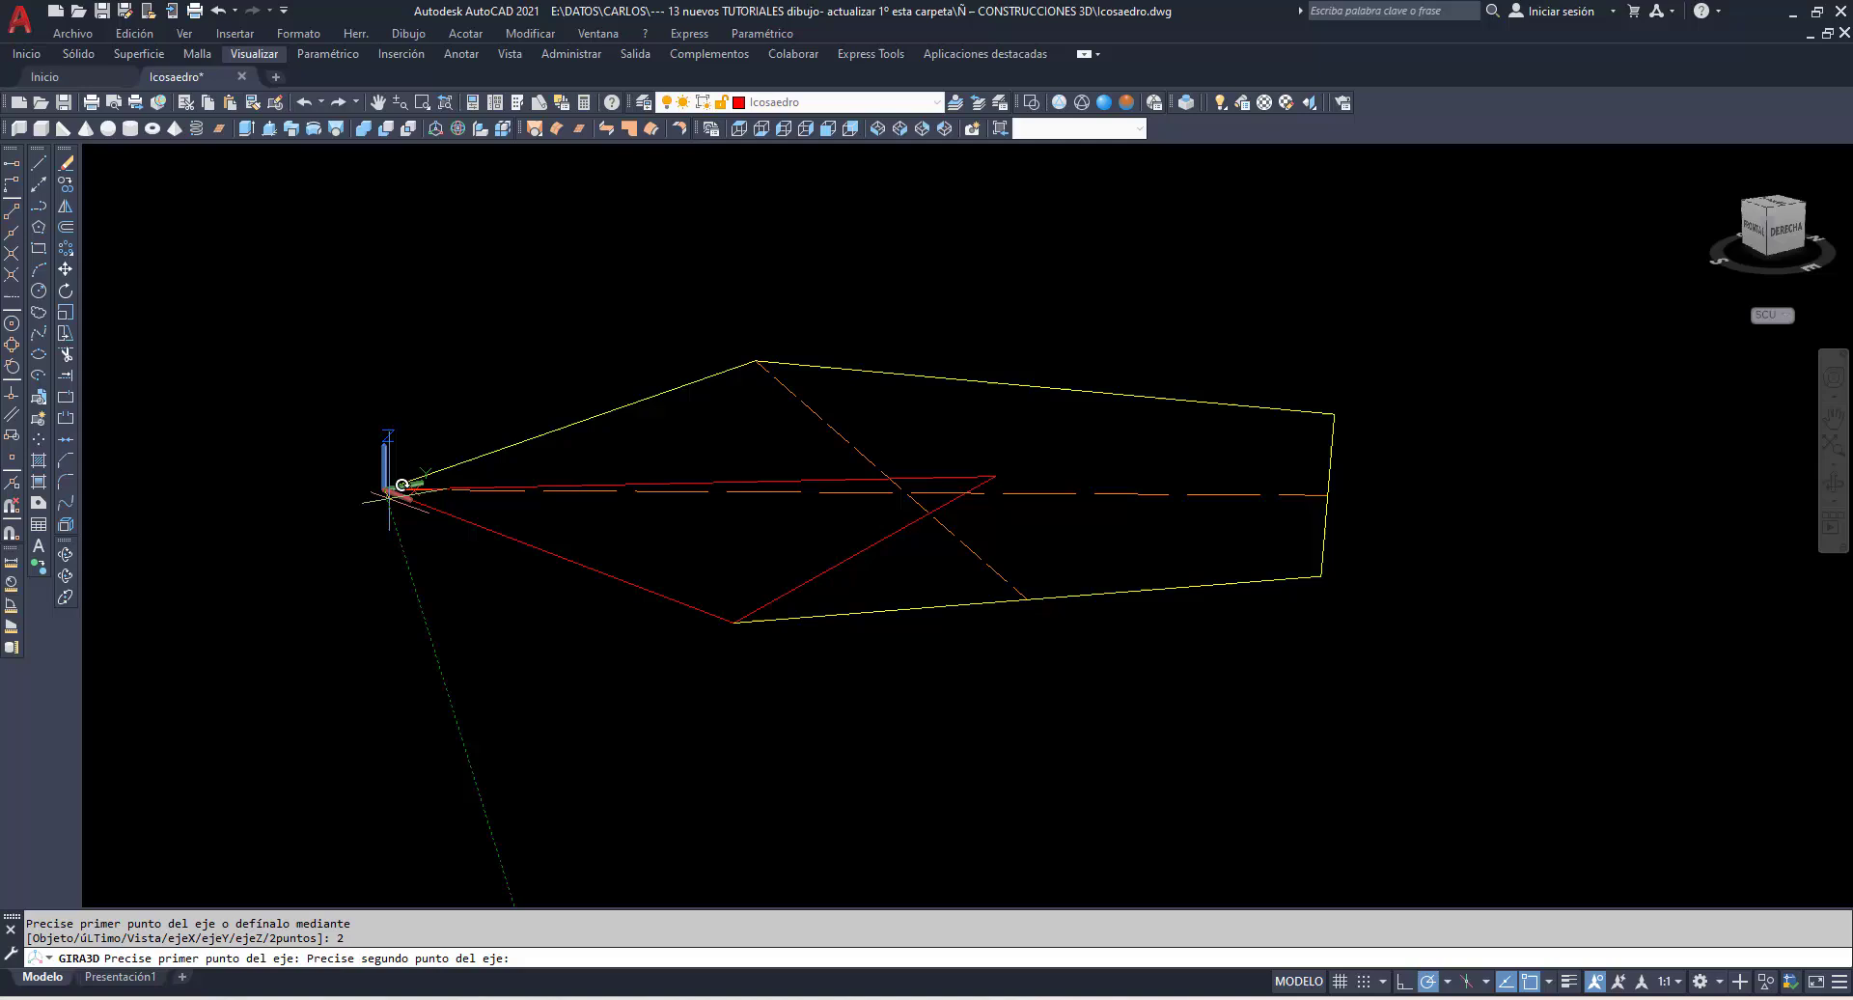
{"action": "left_click", "coordinate": [745, 614]}
{"action": "type", "text": "30"}
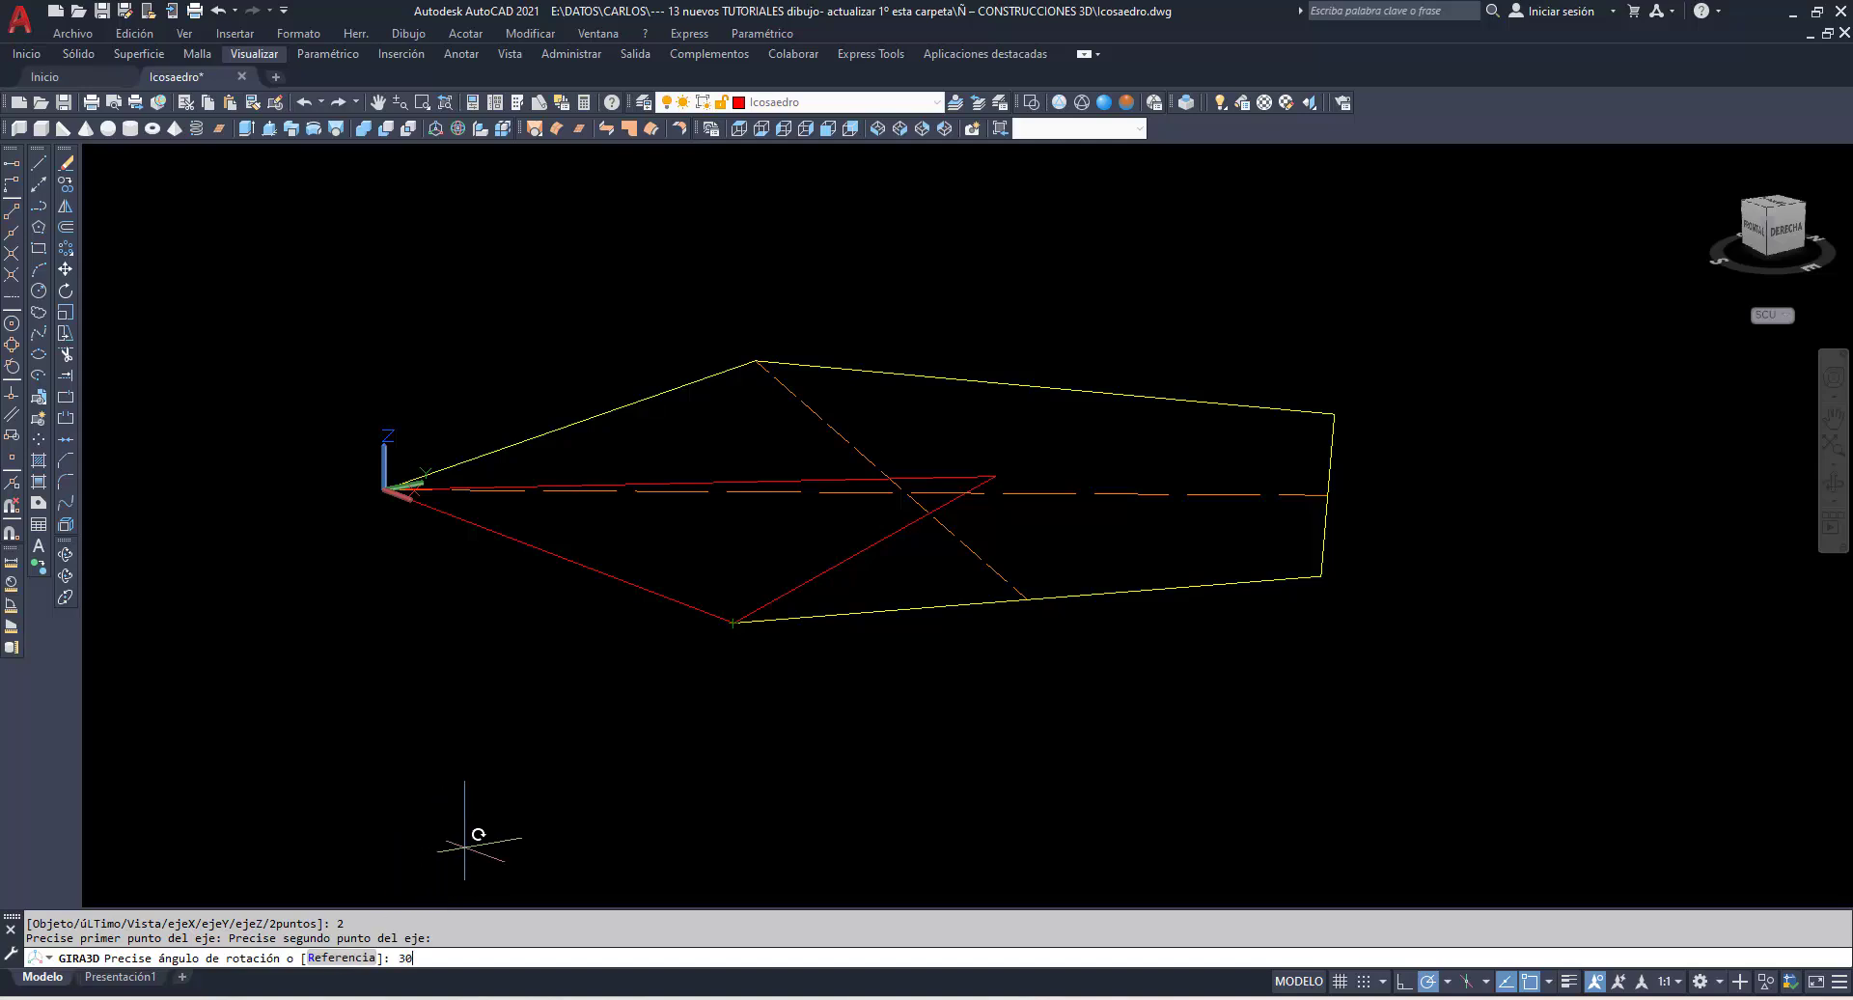
{"action": "key", "text": "Return"}
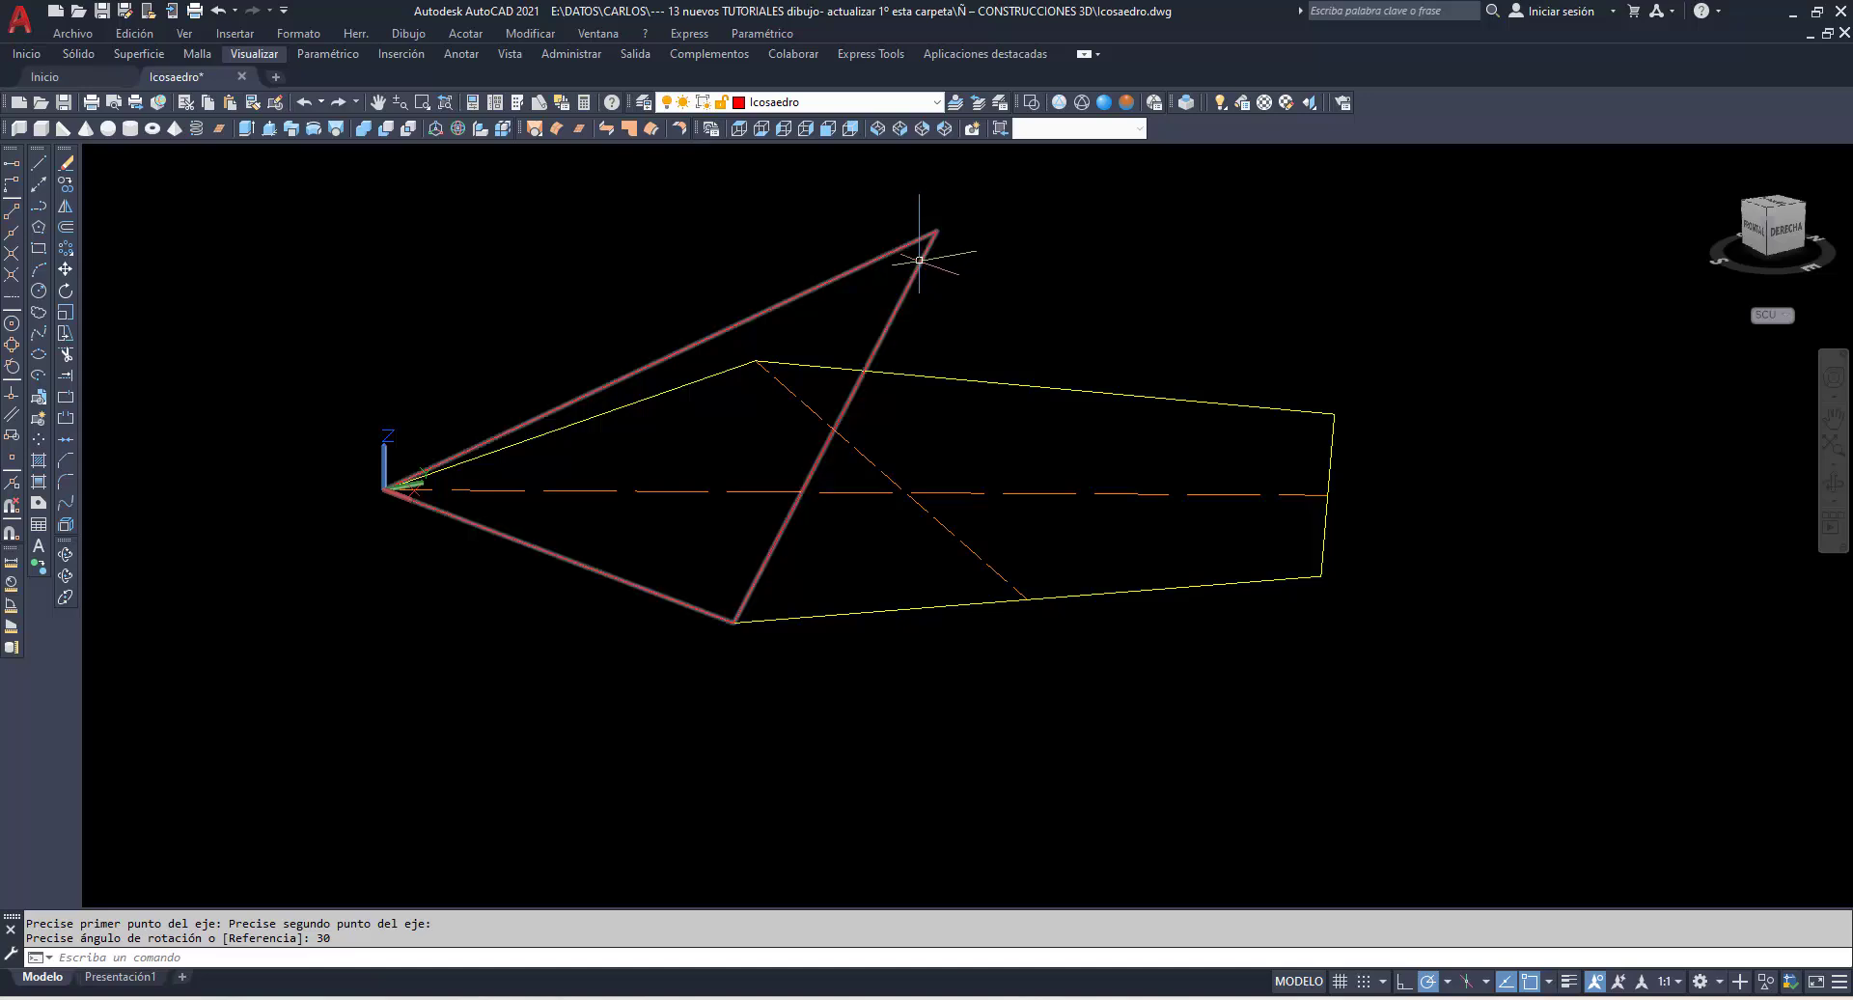
{"action": "left_click", "coordinate": [66, 554]}
Orbit the model to view it from the side.
{"action": "left_click_drag", "start_coordinate": [796, 548], "coordinate": [745, 513]}
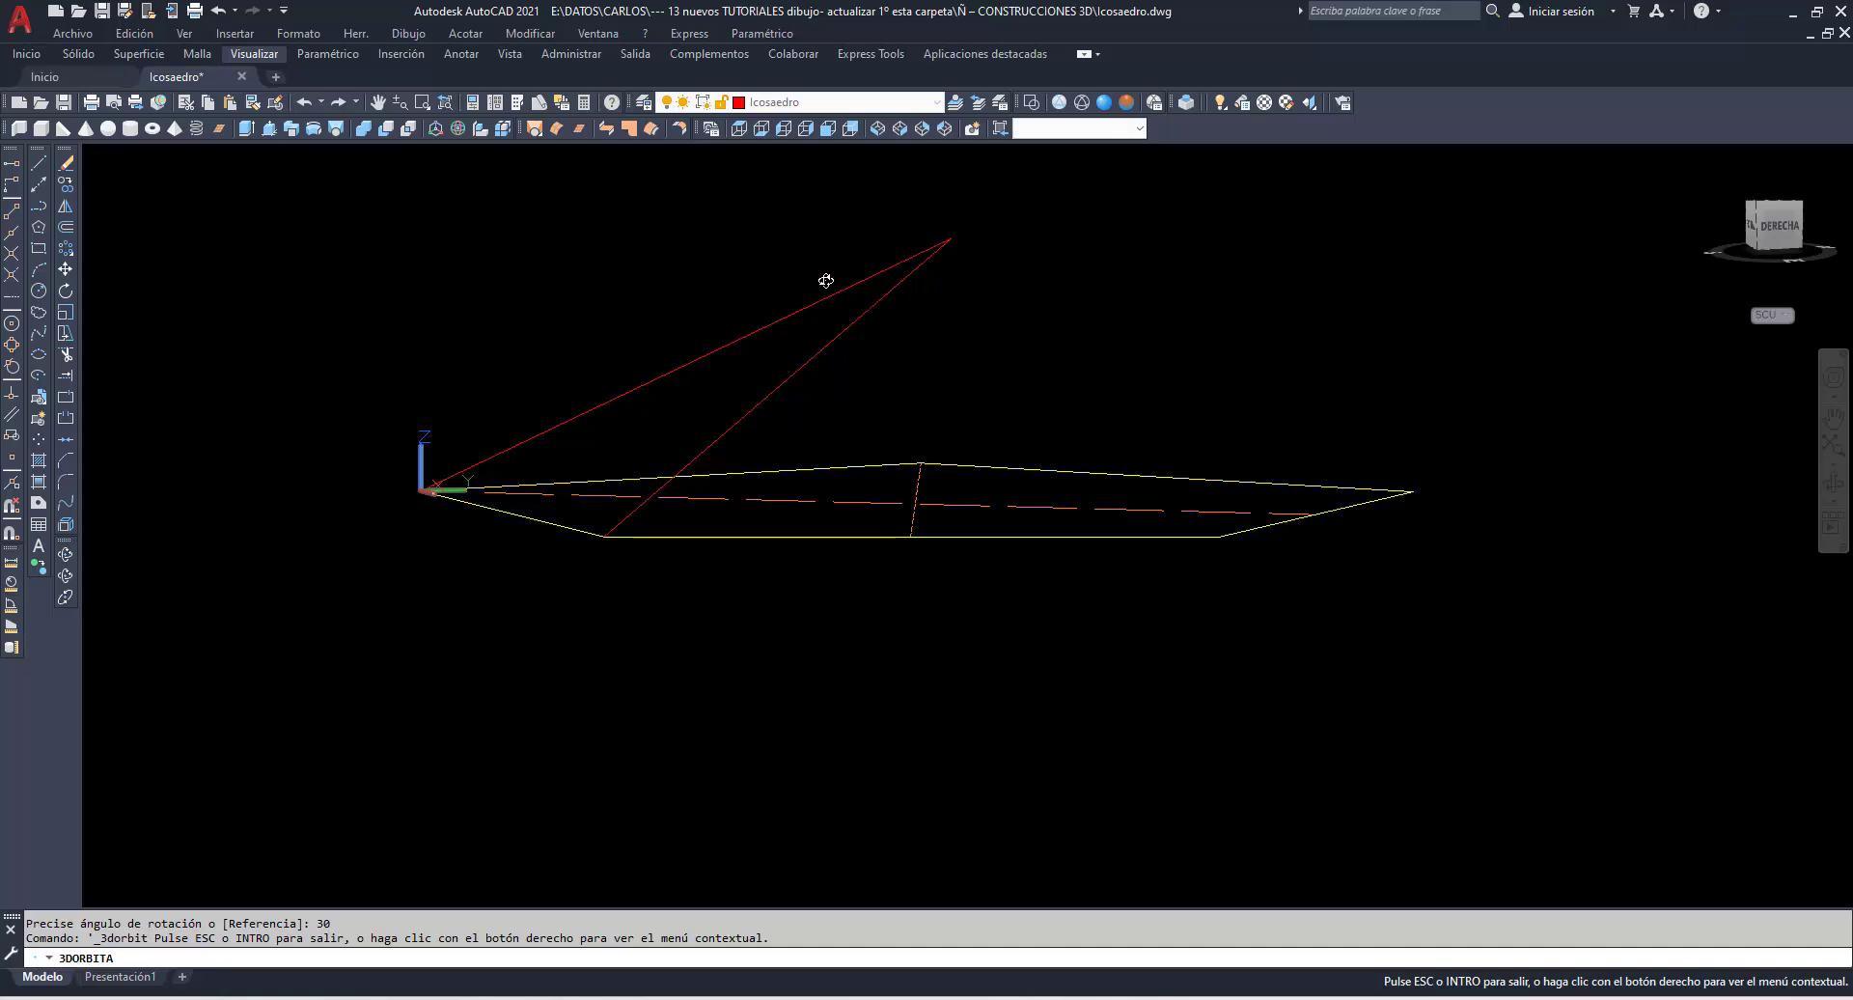
{"action": "left_click_drag", "start_coordinate": [825, 280], "coordinate": [840, 286]}
{"action": "right_click", "coordinate": [742, 221]}
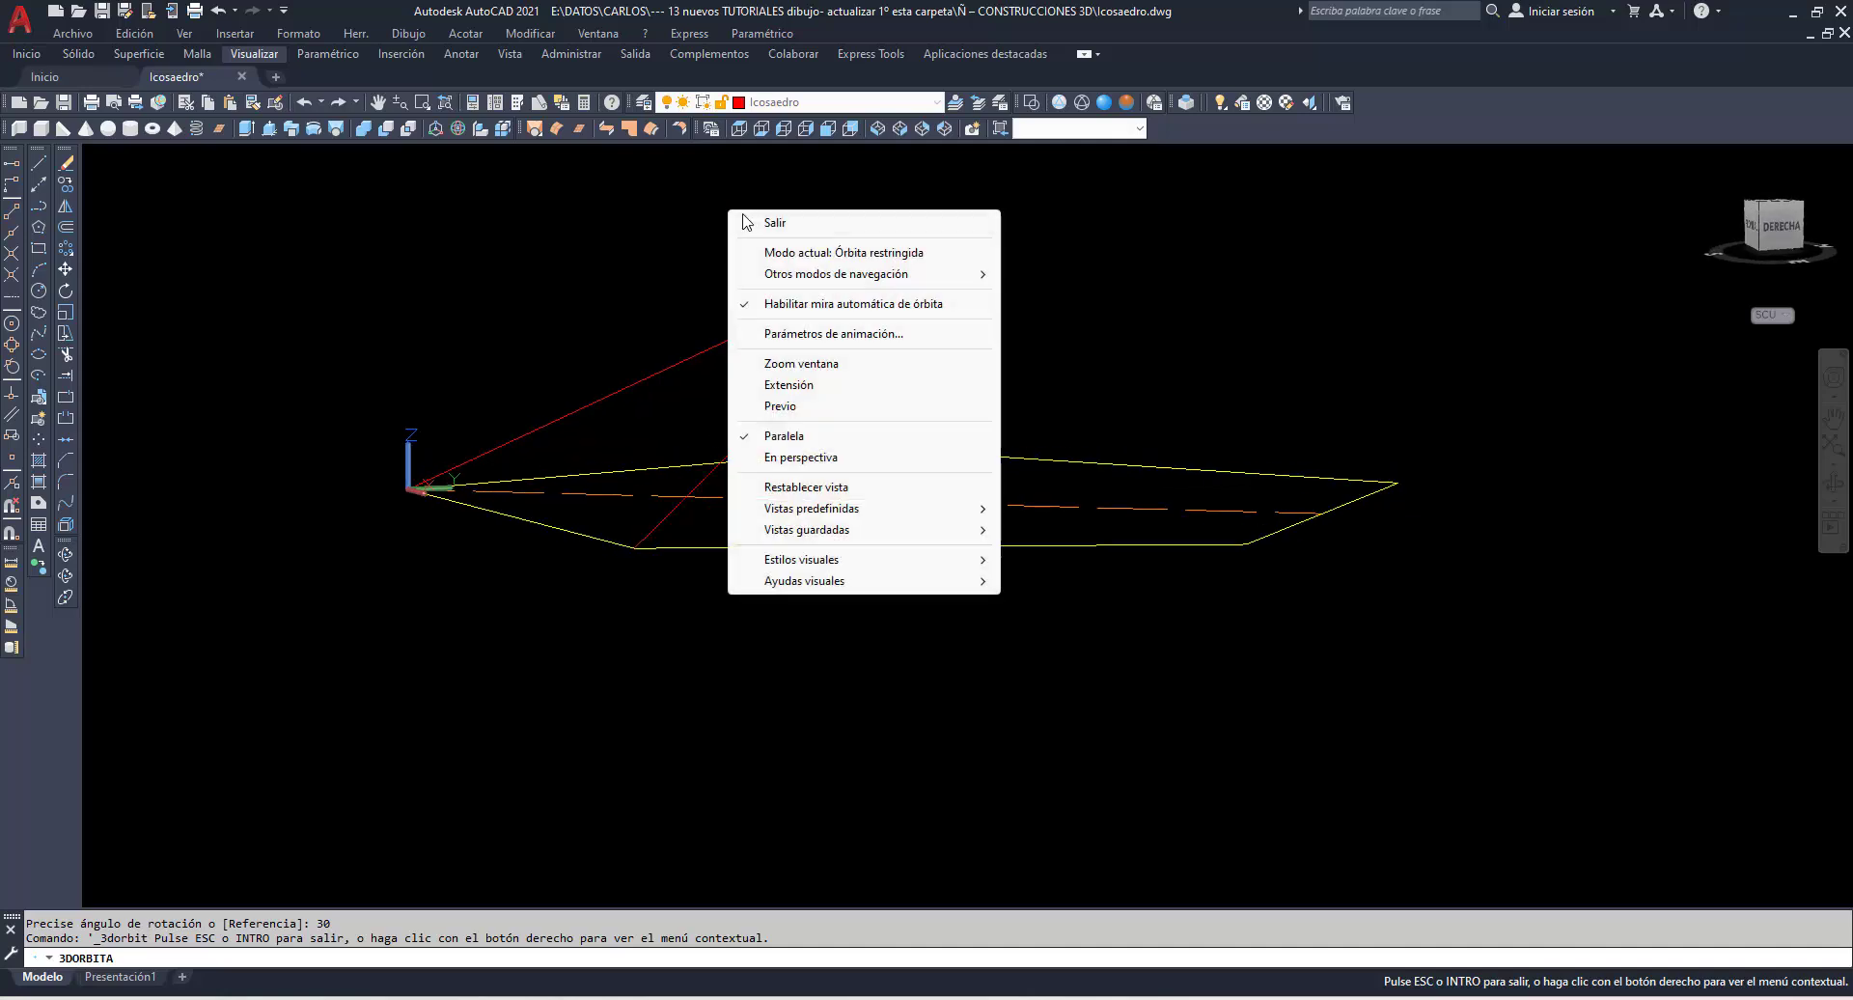
{"action": "left_click", "coordinate": [748, 223]}
On layer aux 1, draw a line straight up from the pentagon's centre.
{"action": "left_click", "coordinate": [914, 102]}
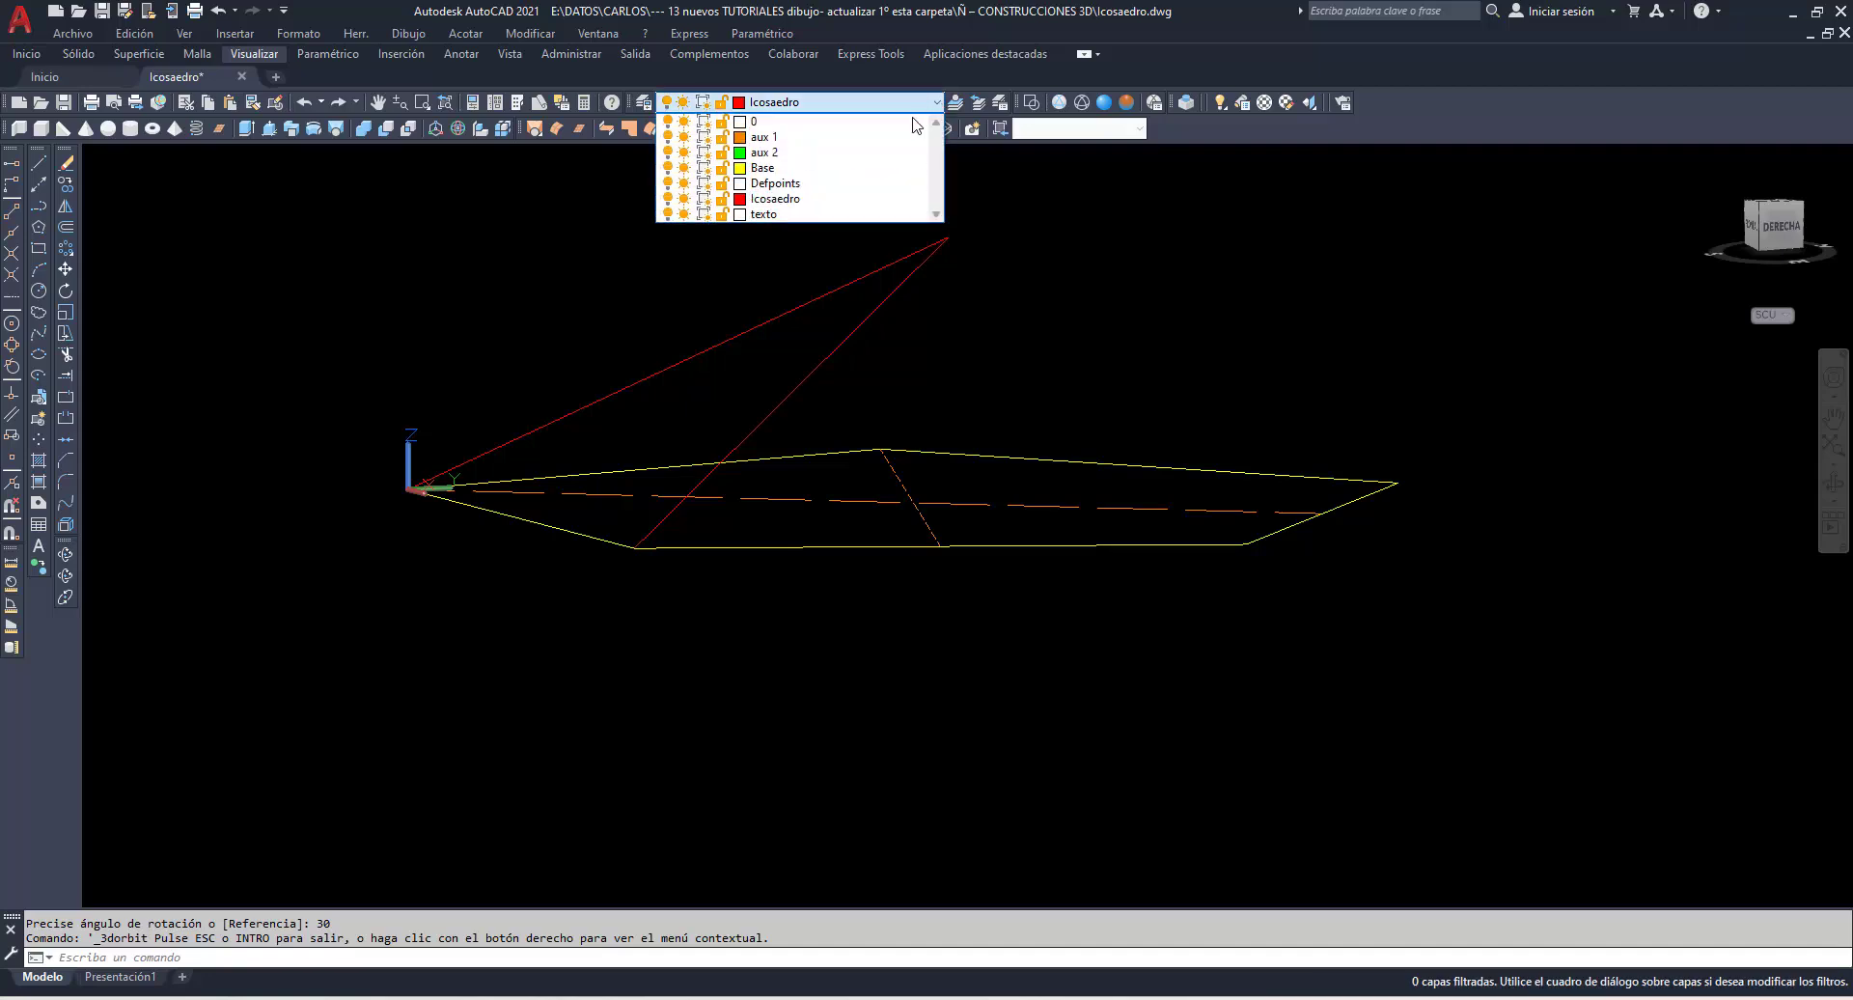
{"action": "left_click", "coordinate": [772, 136]}
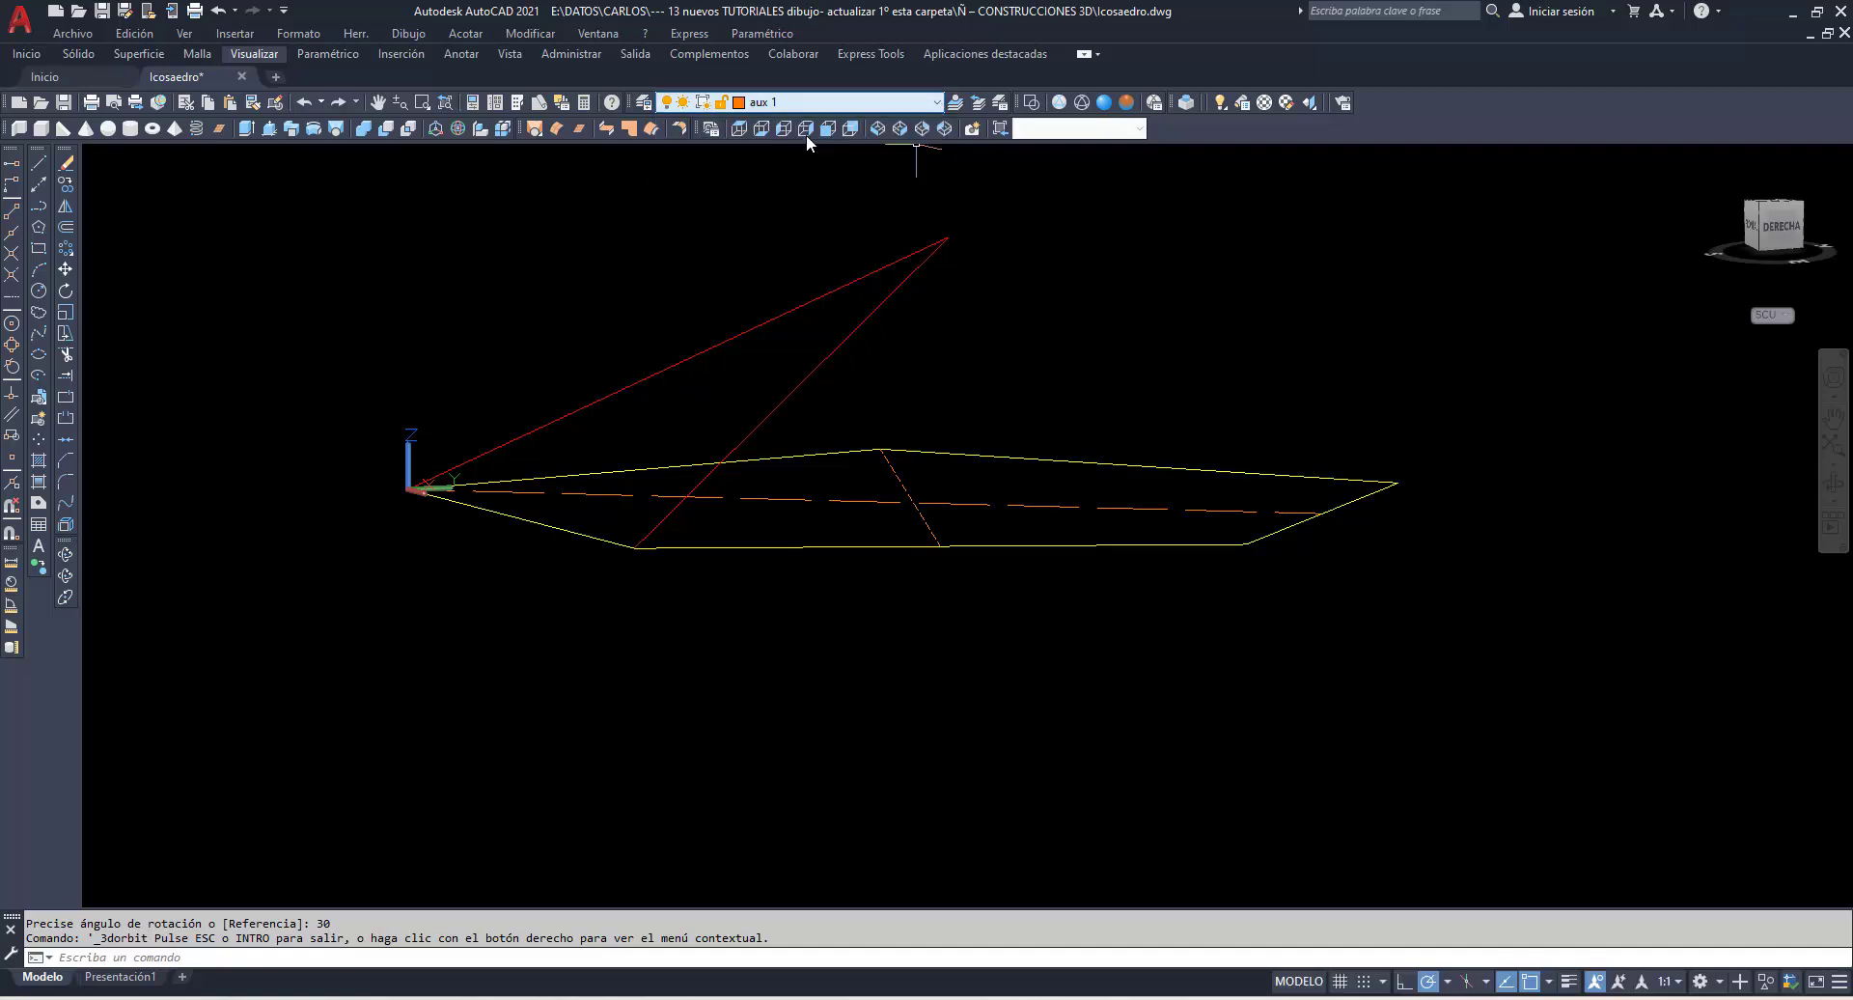
{"action": "left_click", "coordinate": [35, 166]}
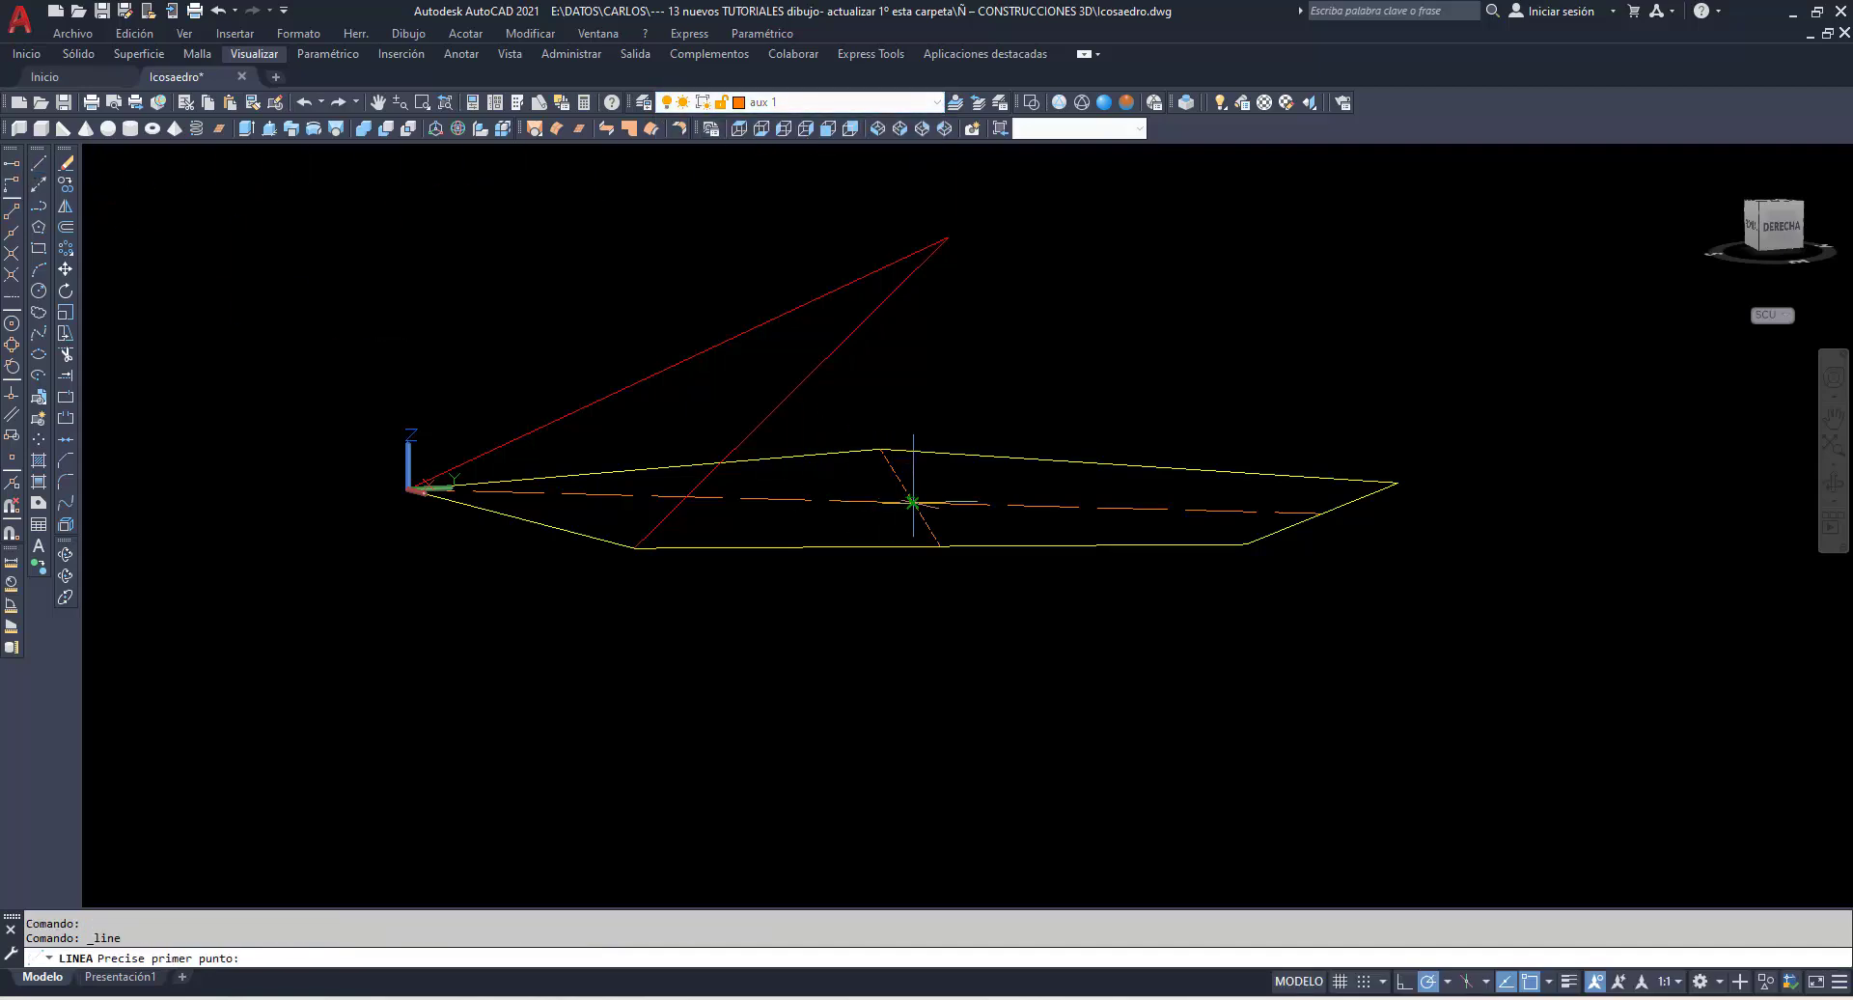
{"action": "left_click", "coordinate": [911, 501]}
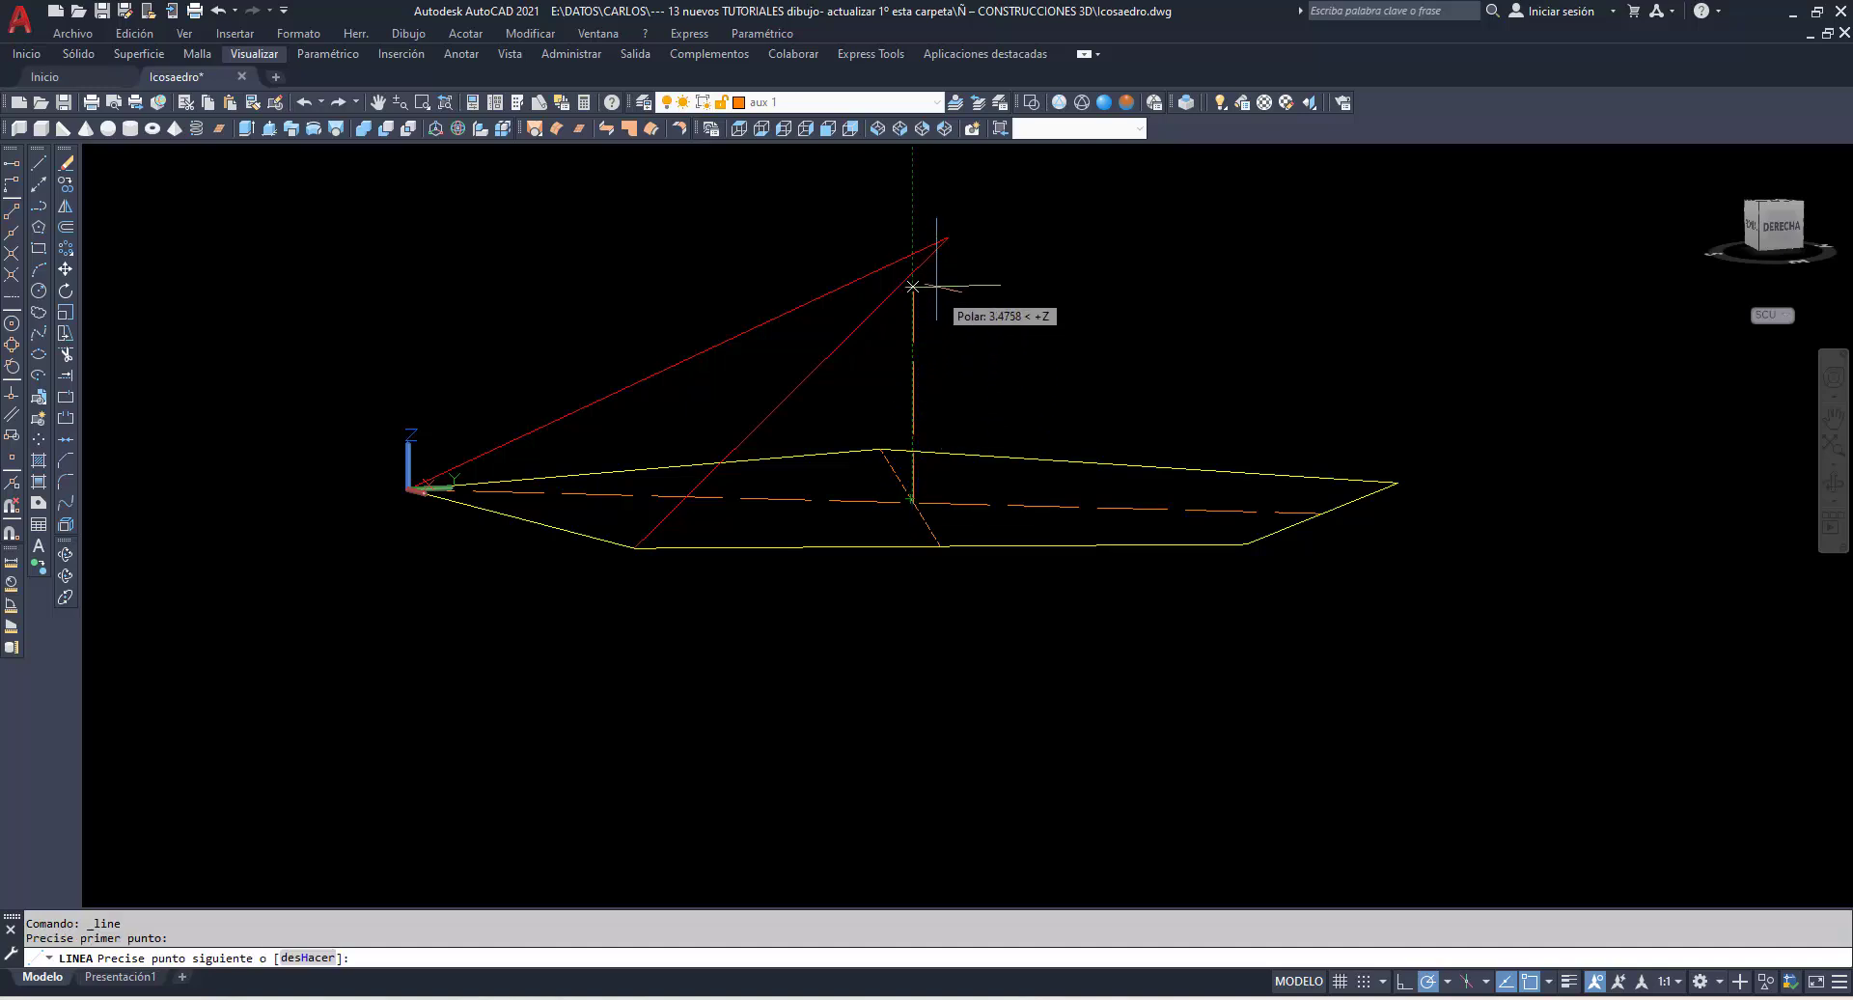
{"action": "left_click", "coordinate": [913, 212]}
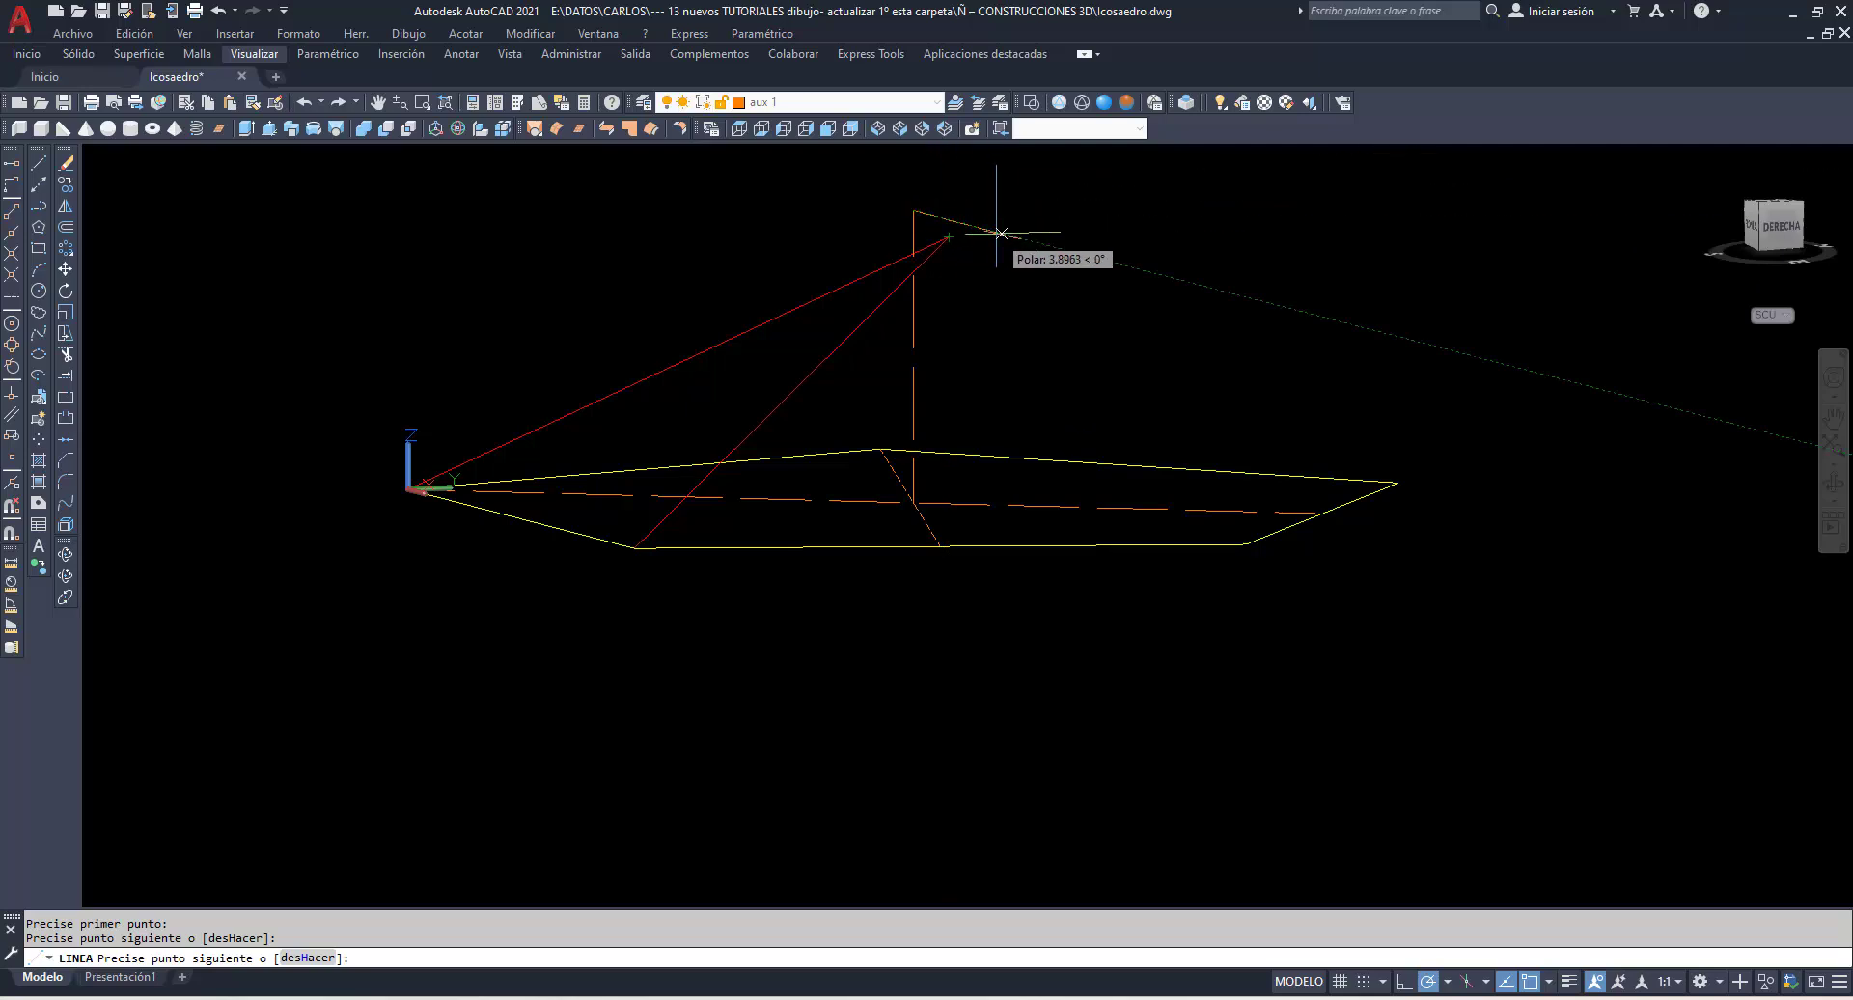
{"action": "key", "text": "Escape"}
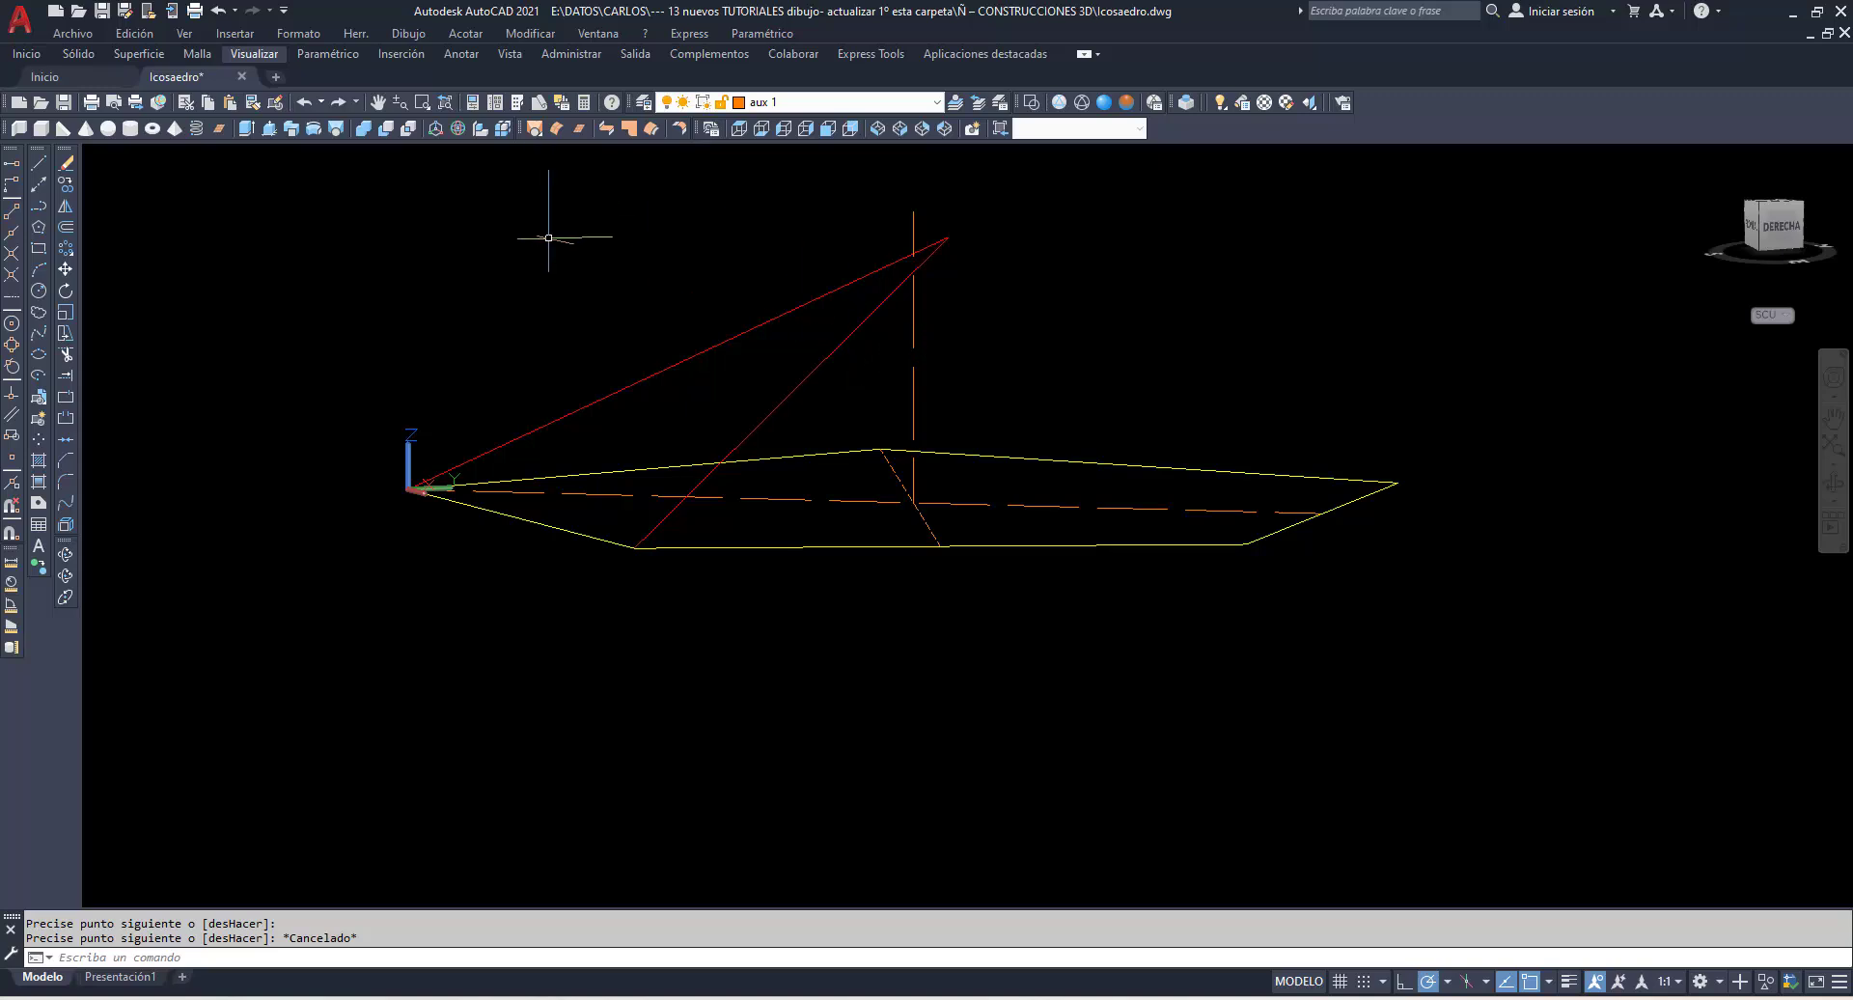
{"action": "type", "text": "H"}
Undo that vertical line, restore the earlier view, and make aux 1 current again.
{"action": "key", "text": "Return"}
{"action": "middle_click_drag", "start_coordinate": [548, 237], "coordinate": [548, 237], "text": "shift"}
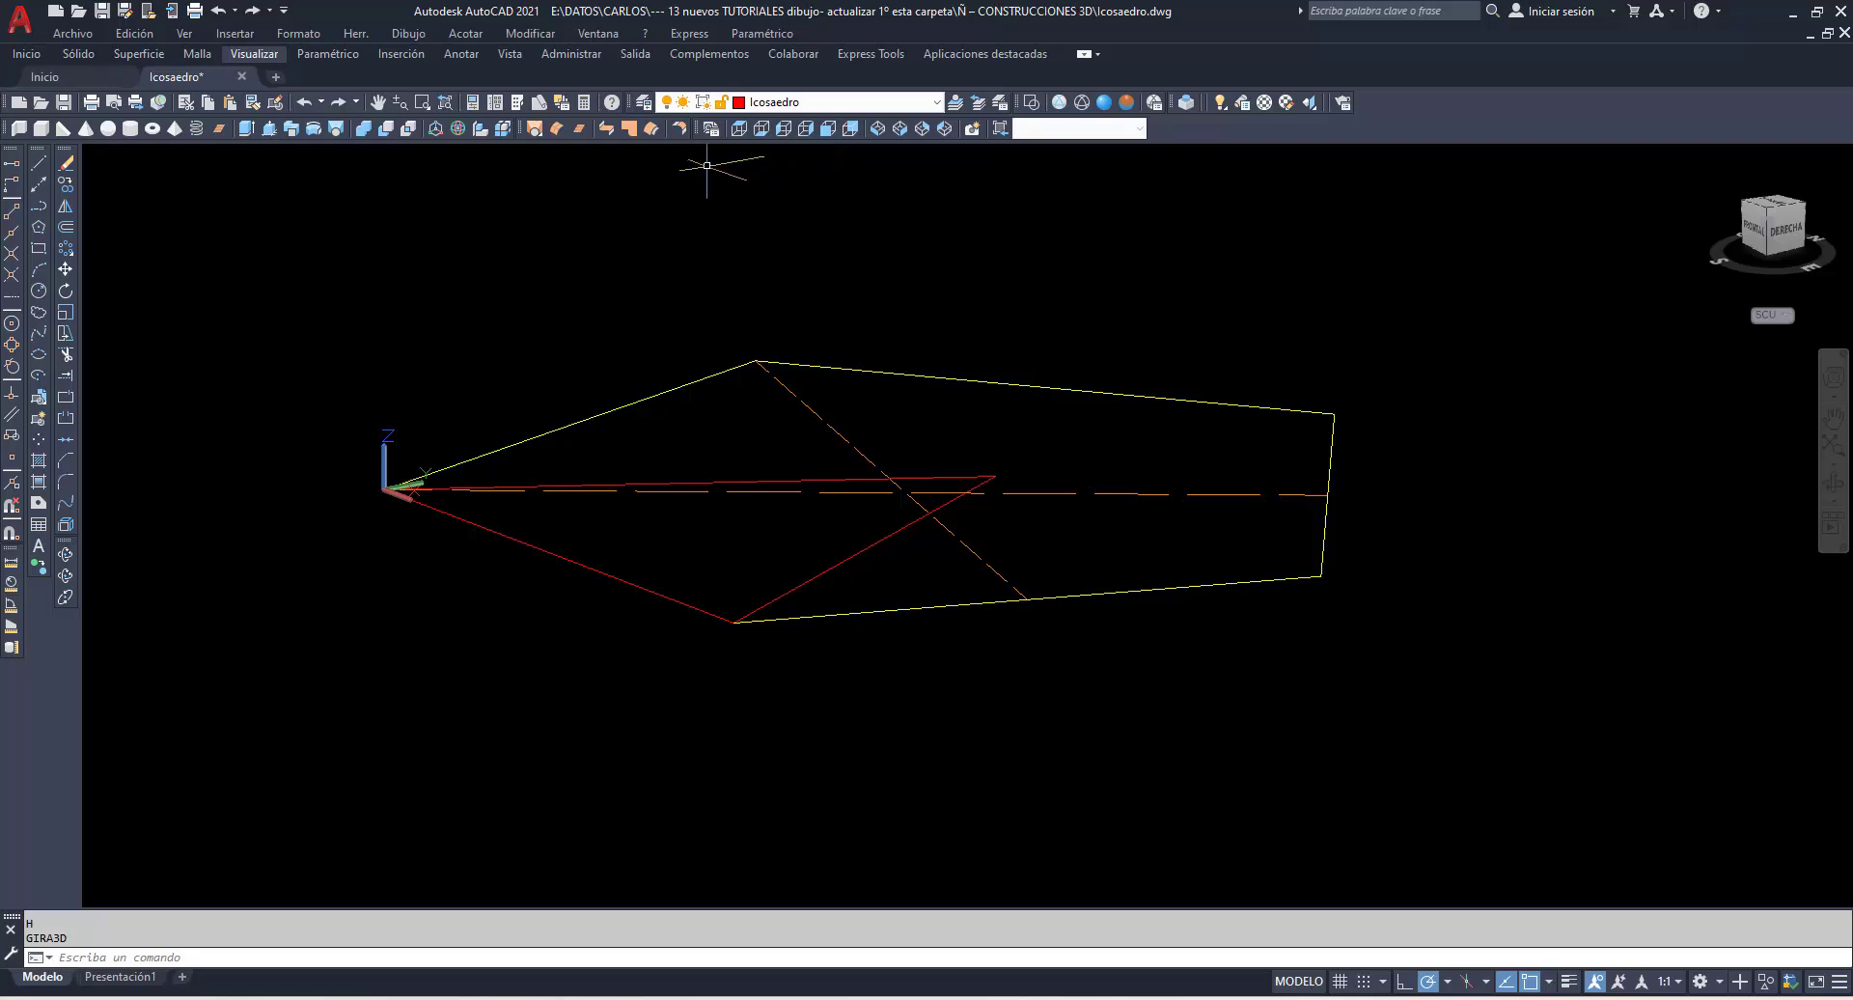
{"action": "left_click", "coordinate": [869, 101]}
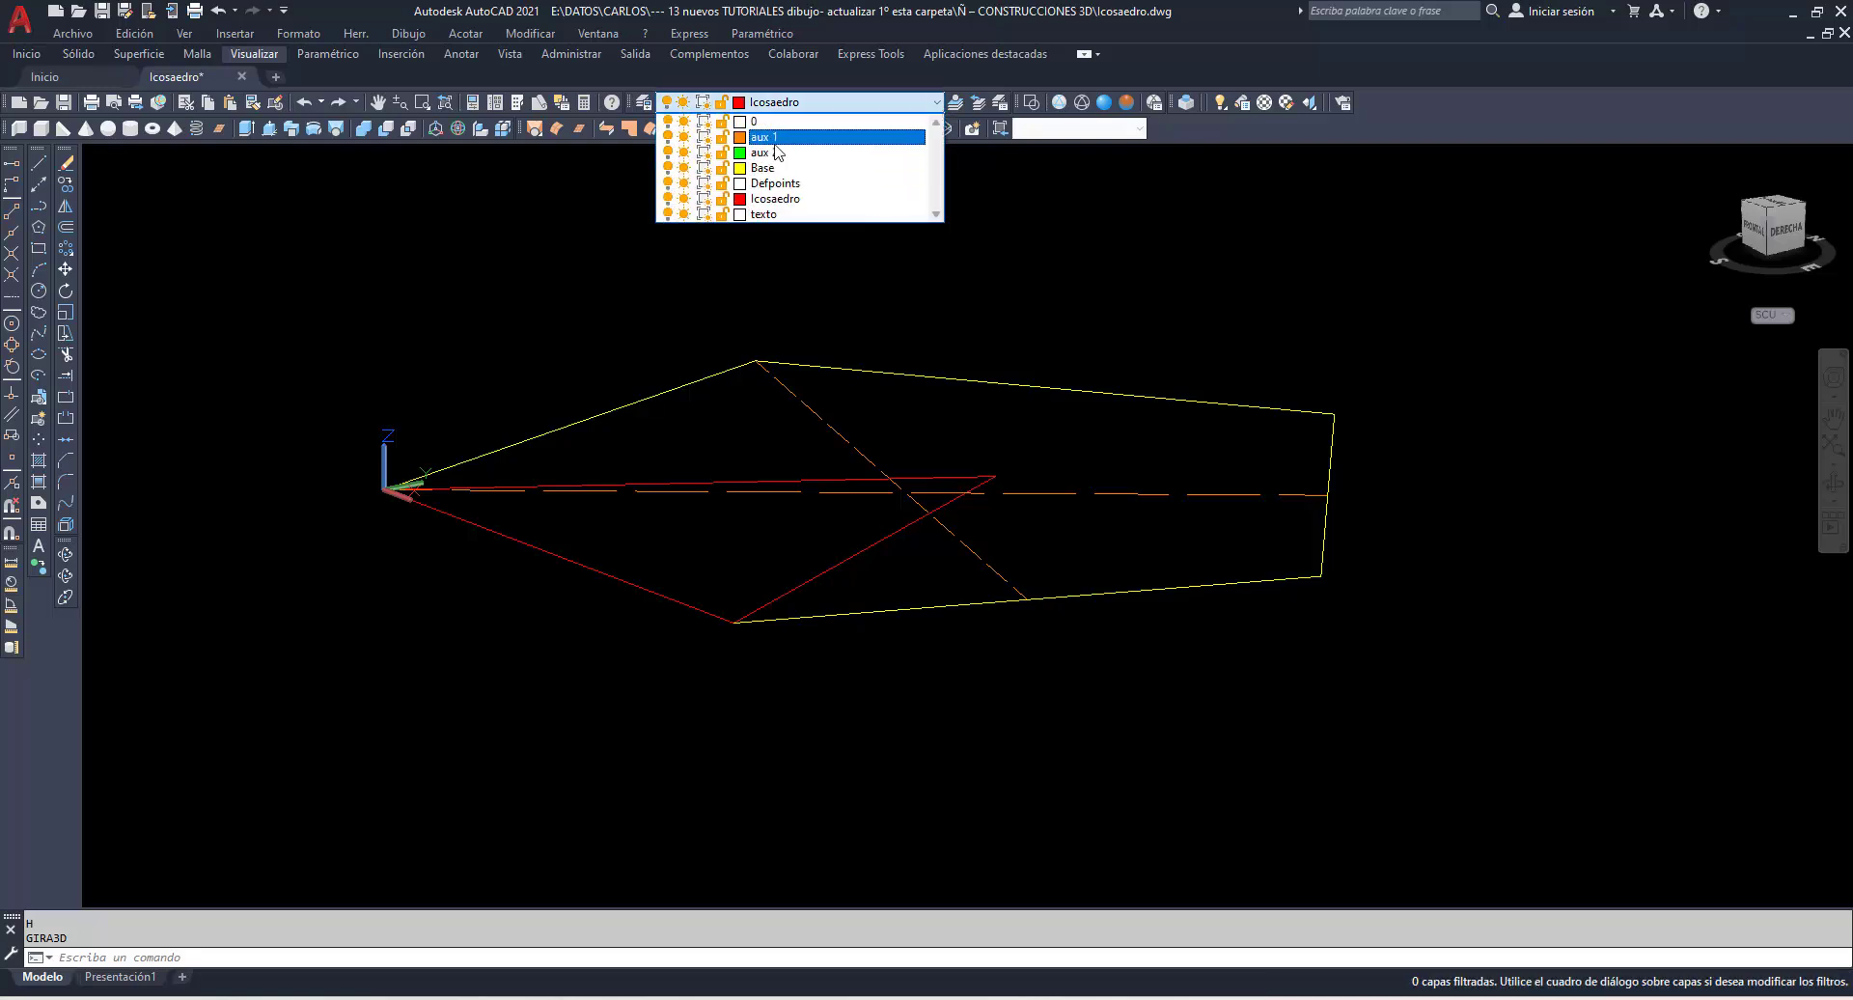
{"action": "left_click", "coordinate": [780, 136]}
Redraw the vertical line from the pentagon's centre, panning mid-line to end it higher above.
{"action": "left_click", "coordinate": [39, 164]}
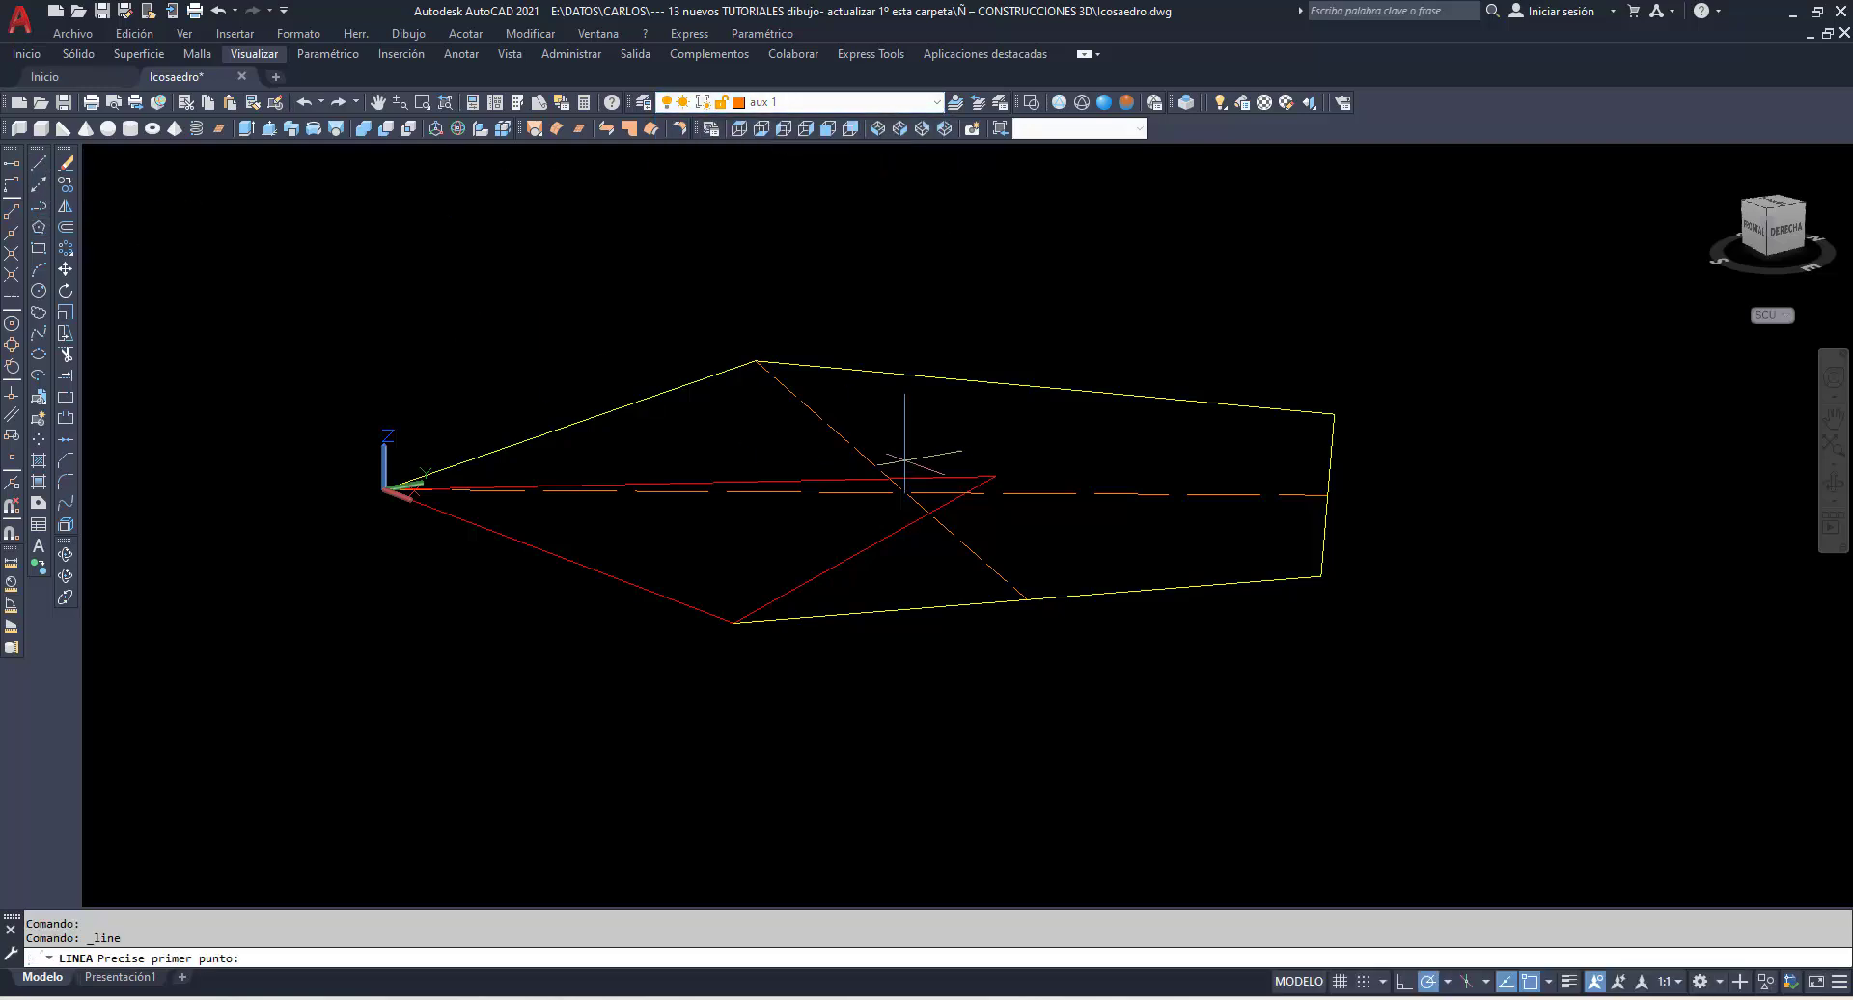
{"action": "left_click", "coordinate": [905, 492]}
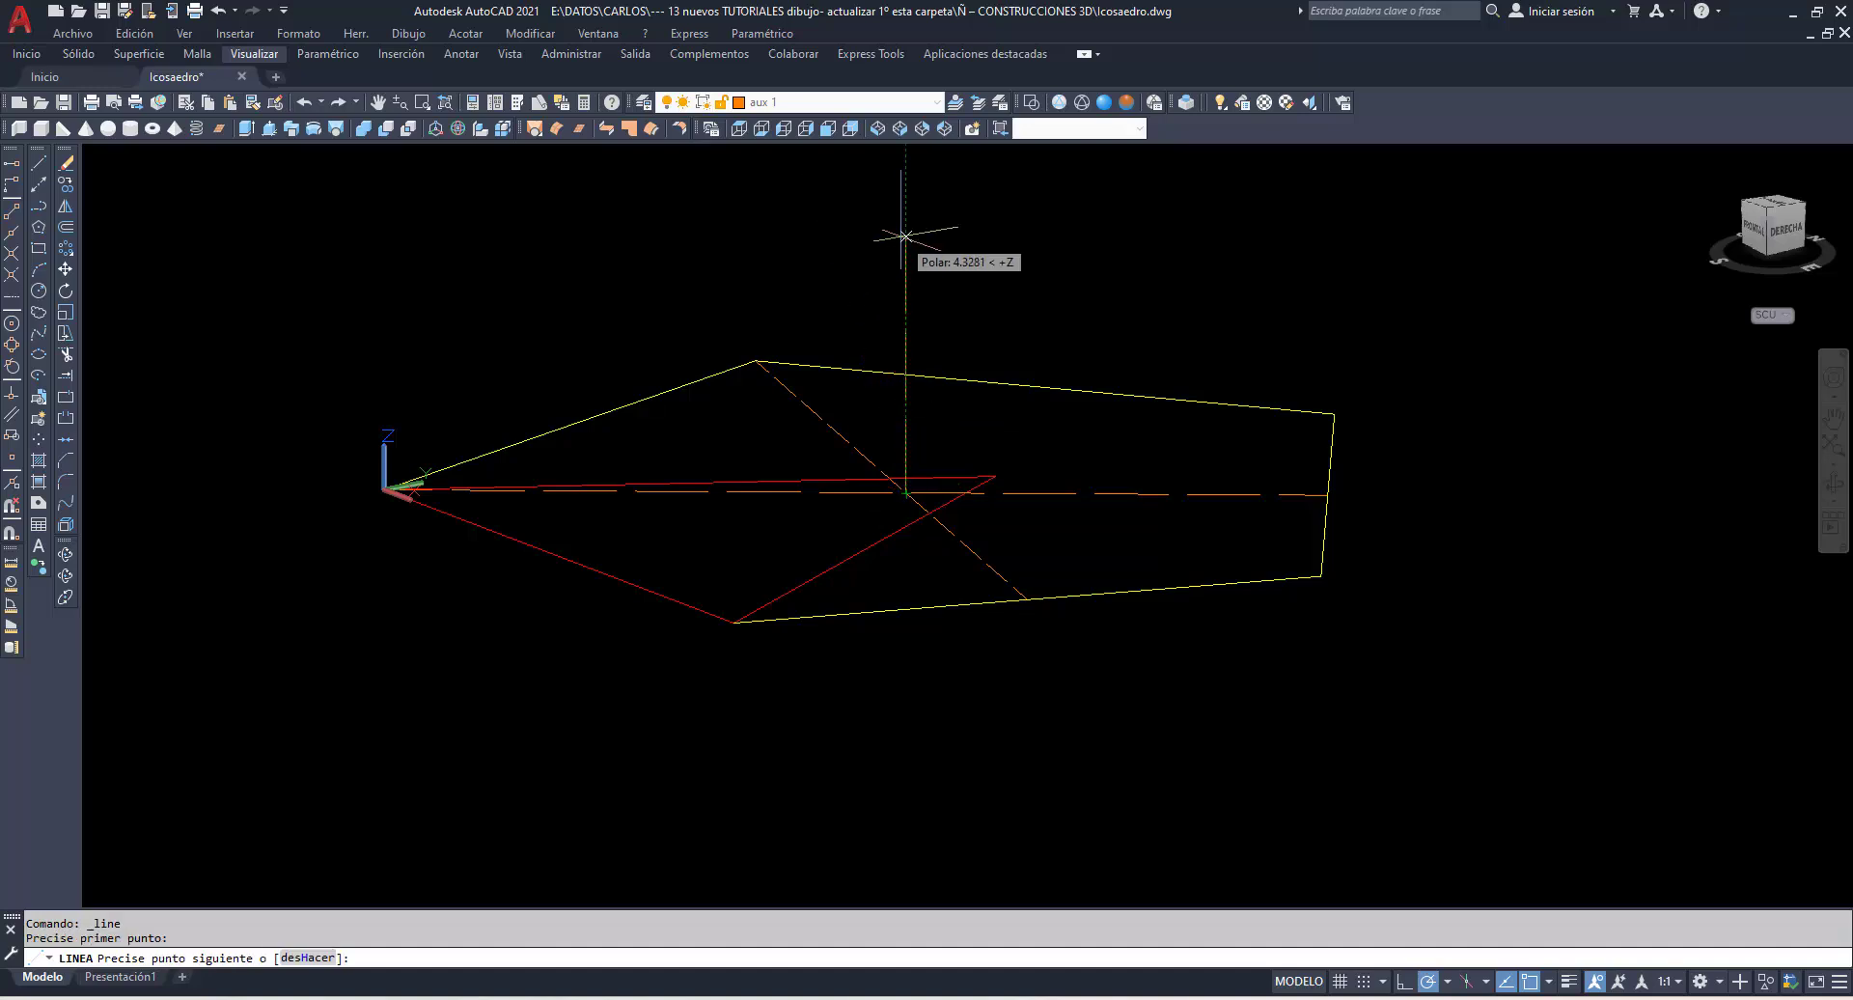
{"action": "left_click", "coordinate": [377, 101]}
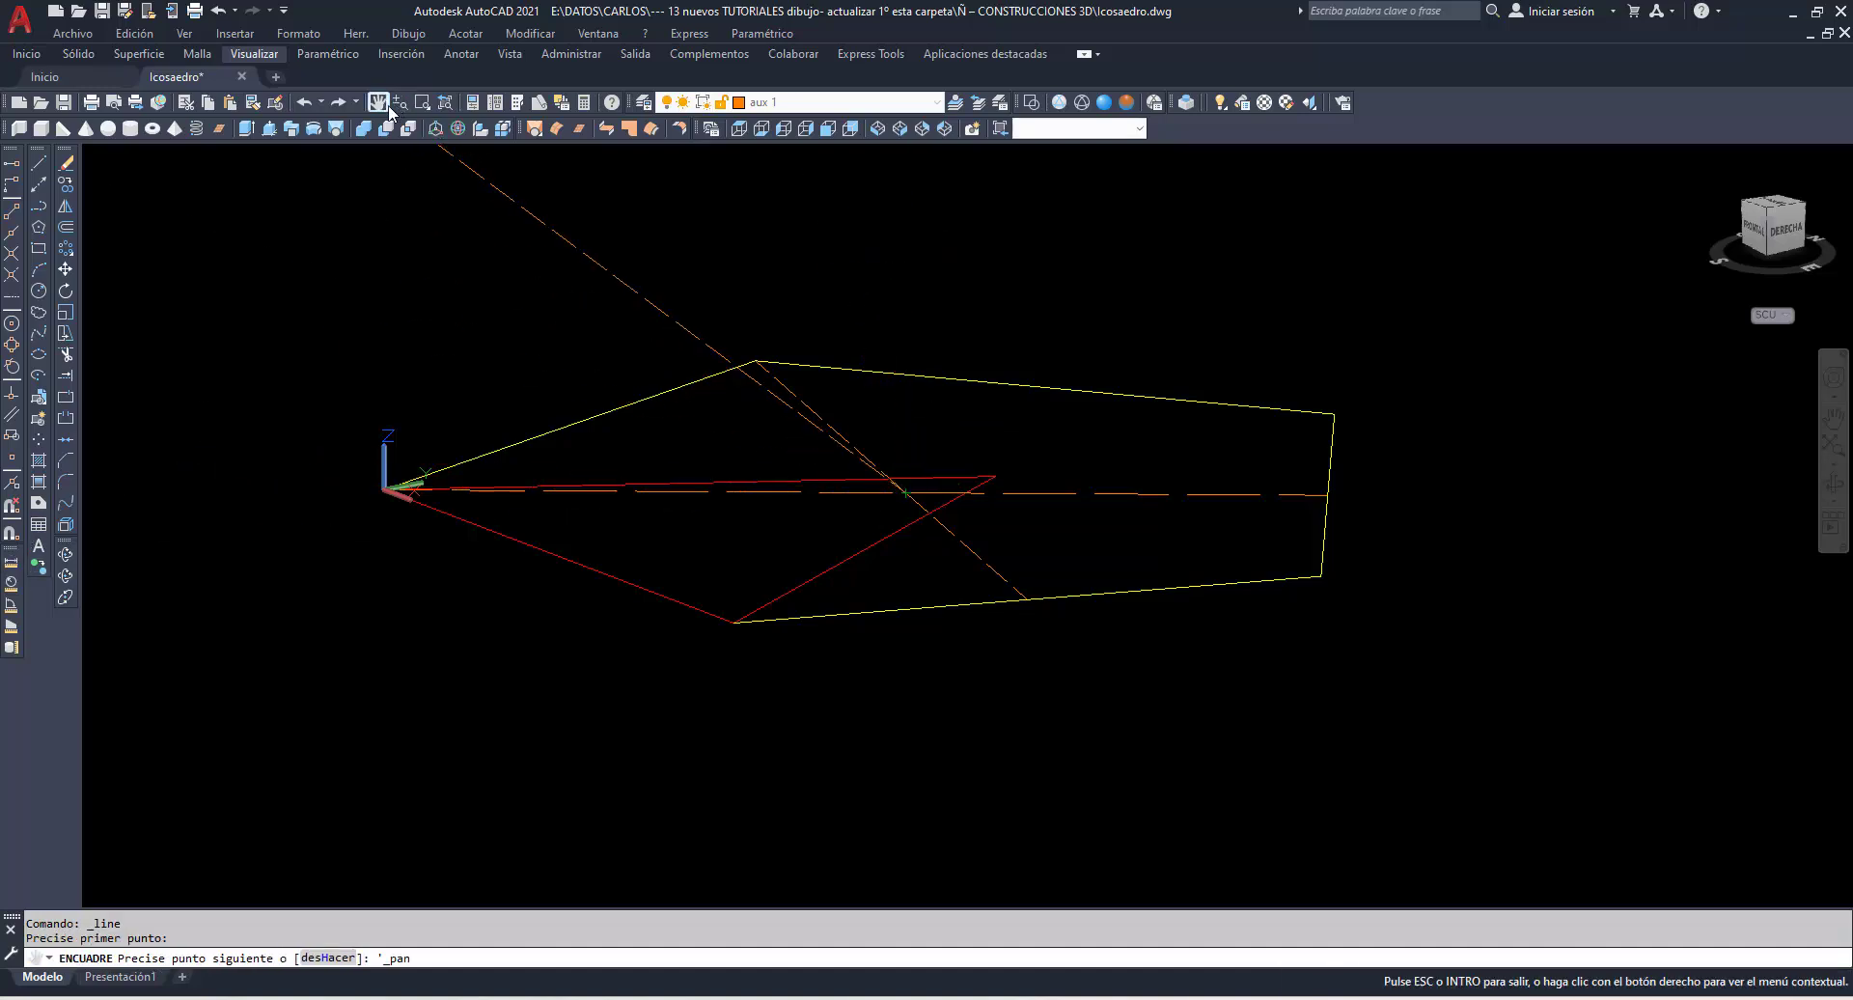
{"action": "left_click_drag", "start_coordinate": [820, 205], "coordinate": [821, 345]}
{"action": "scroll", "coordinate": [821, 343], "scroll_direction": "down", "scroll_amount": 1}
{"action": "right_click", "coordinate": [822, 343]}
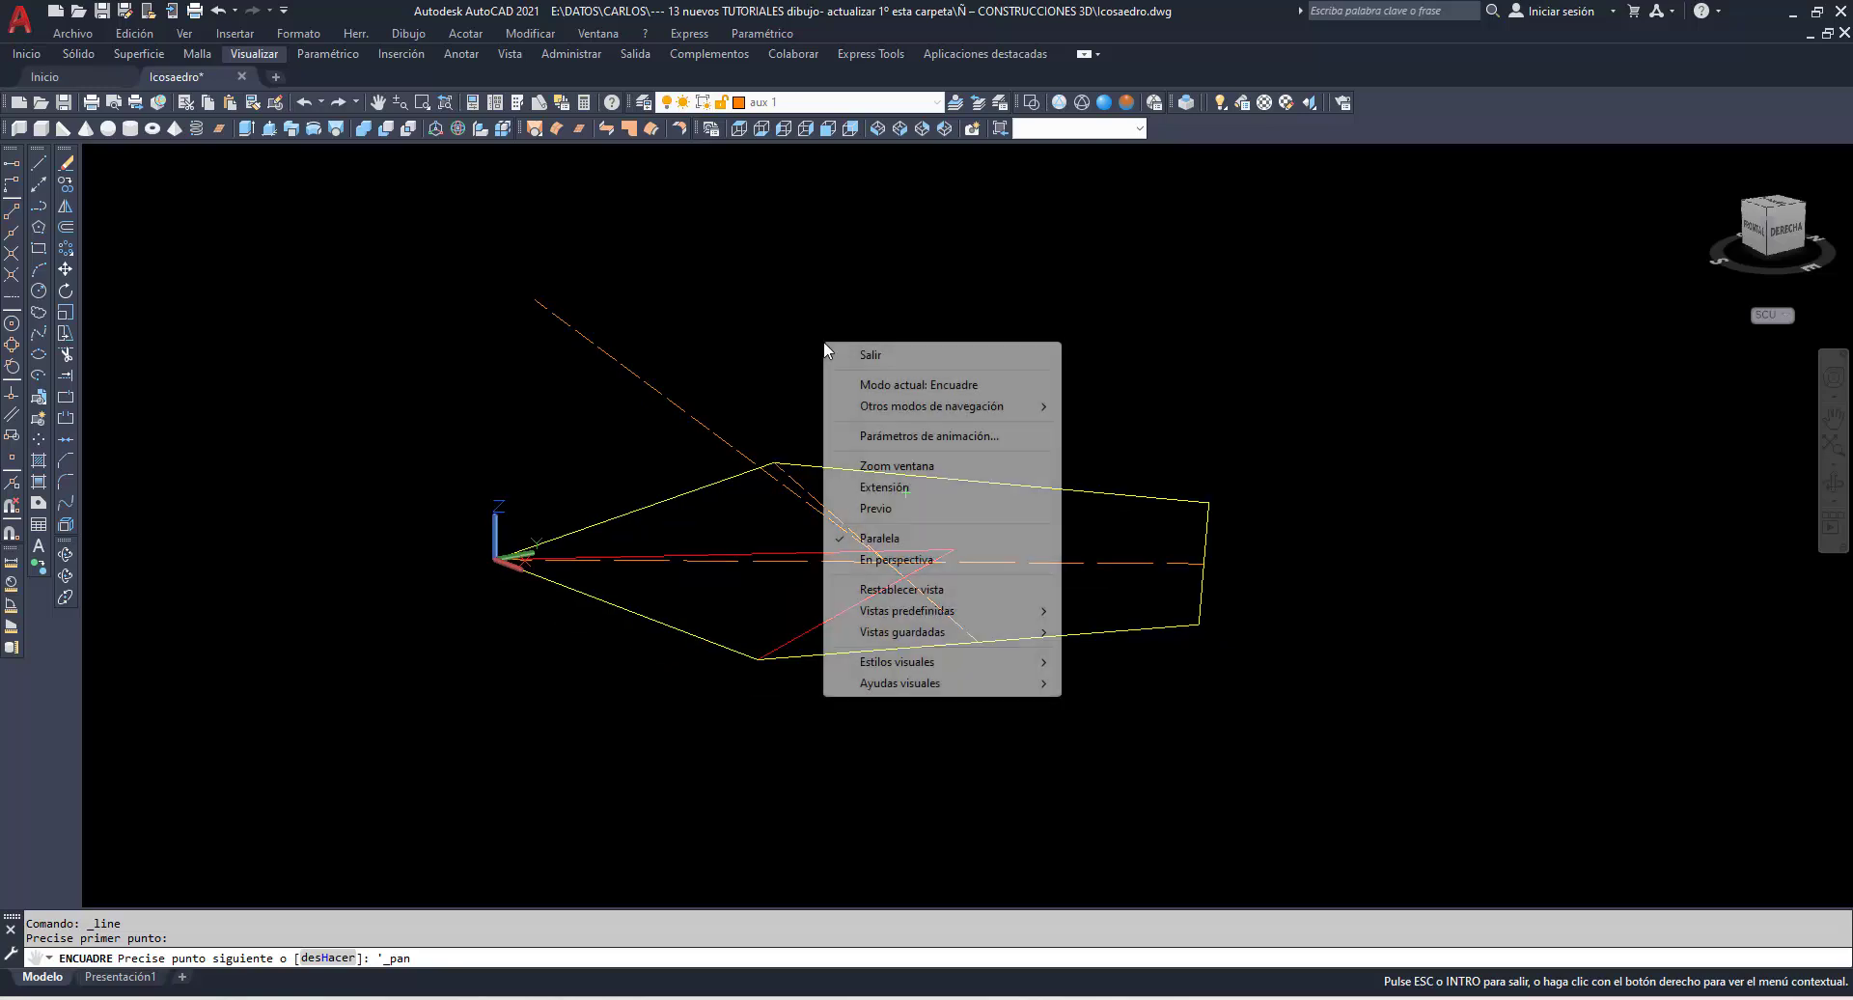
{"action": "left_click", "coordinate": [864, 356]}
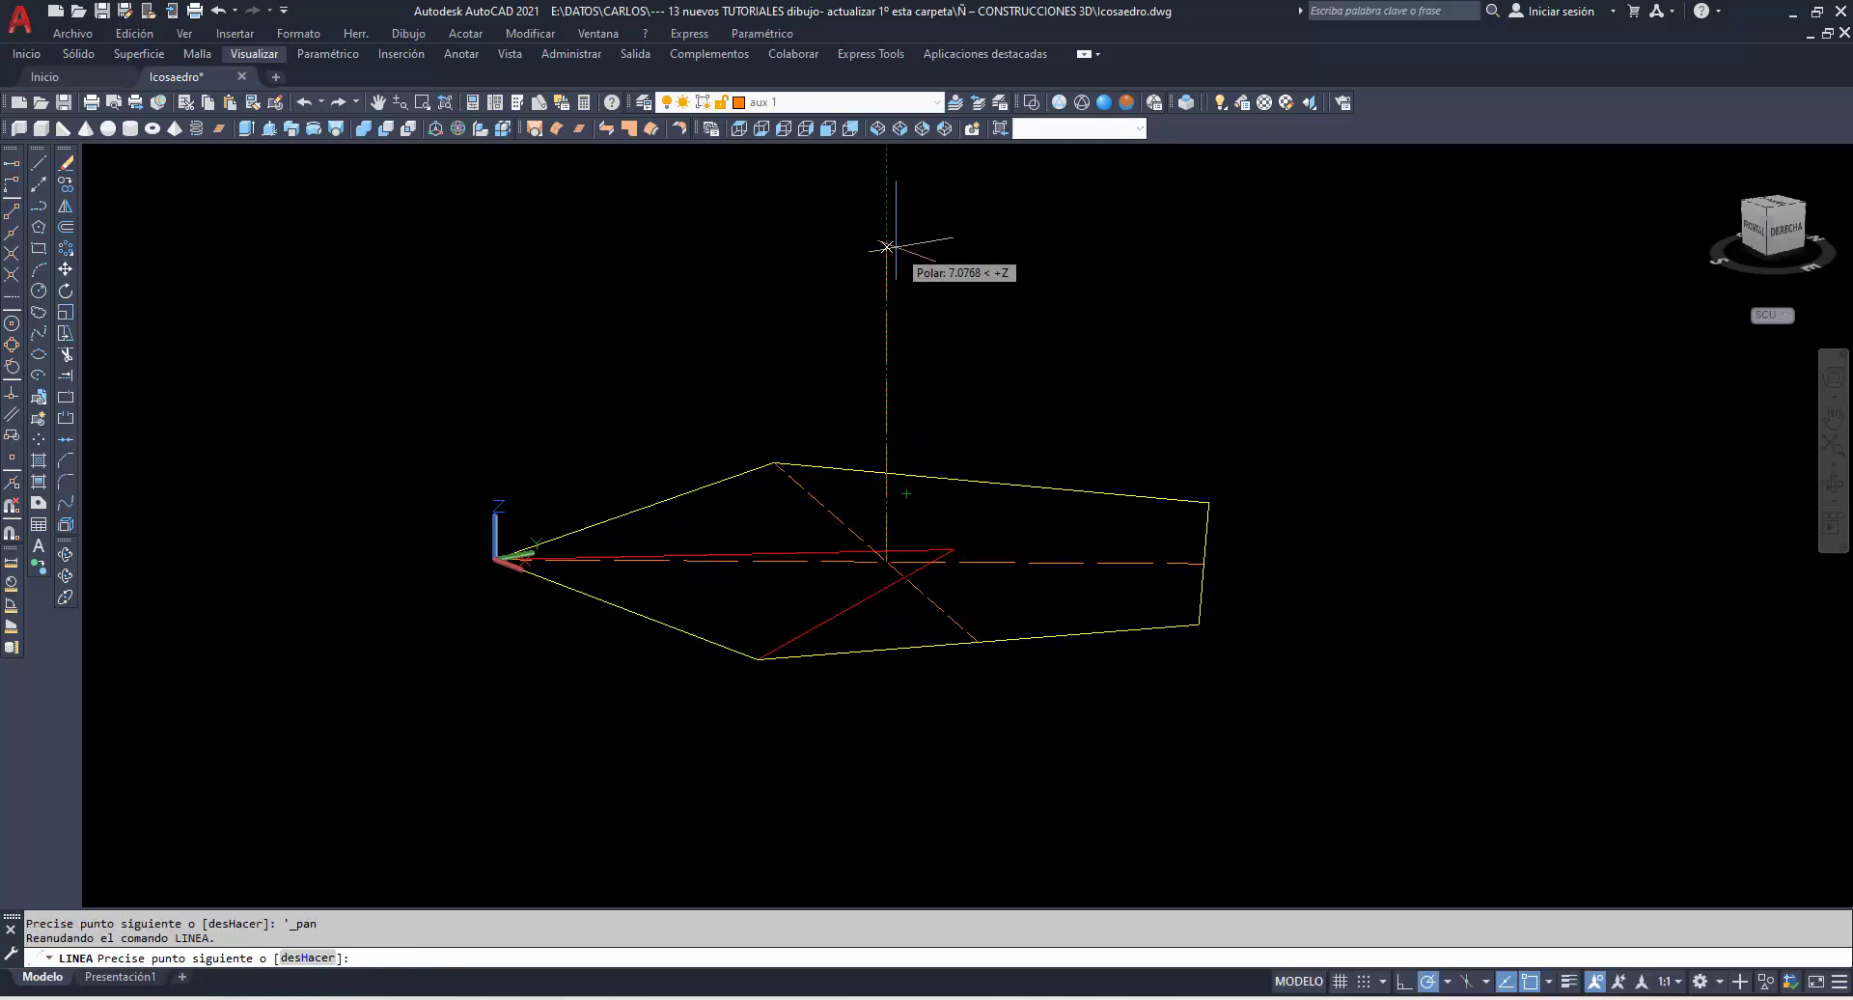
{"action": "left_click", "coordinate": [887, 181]}
{"action": "key", "text": "Escape"}
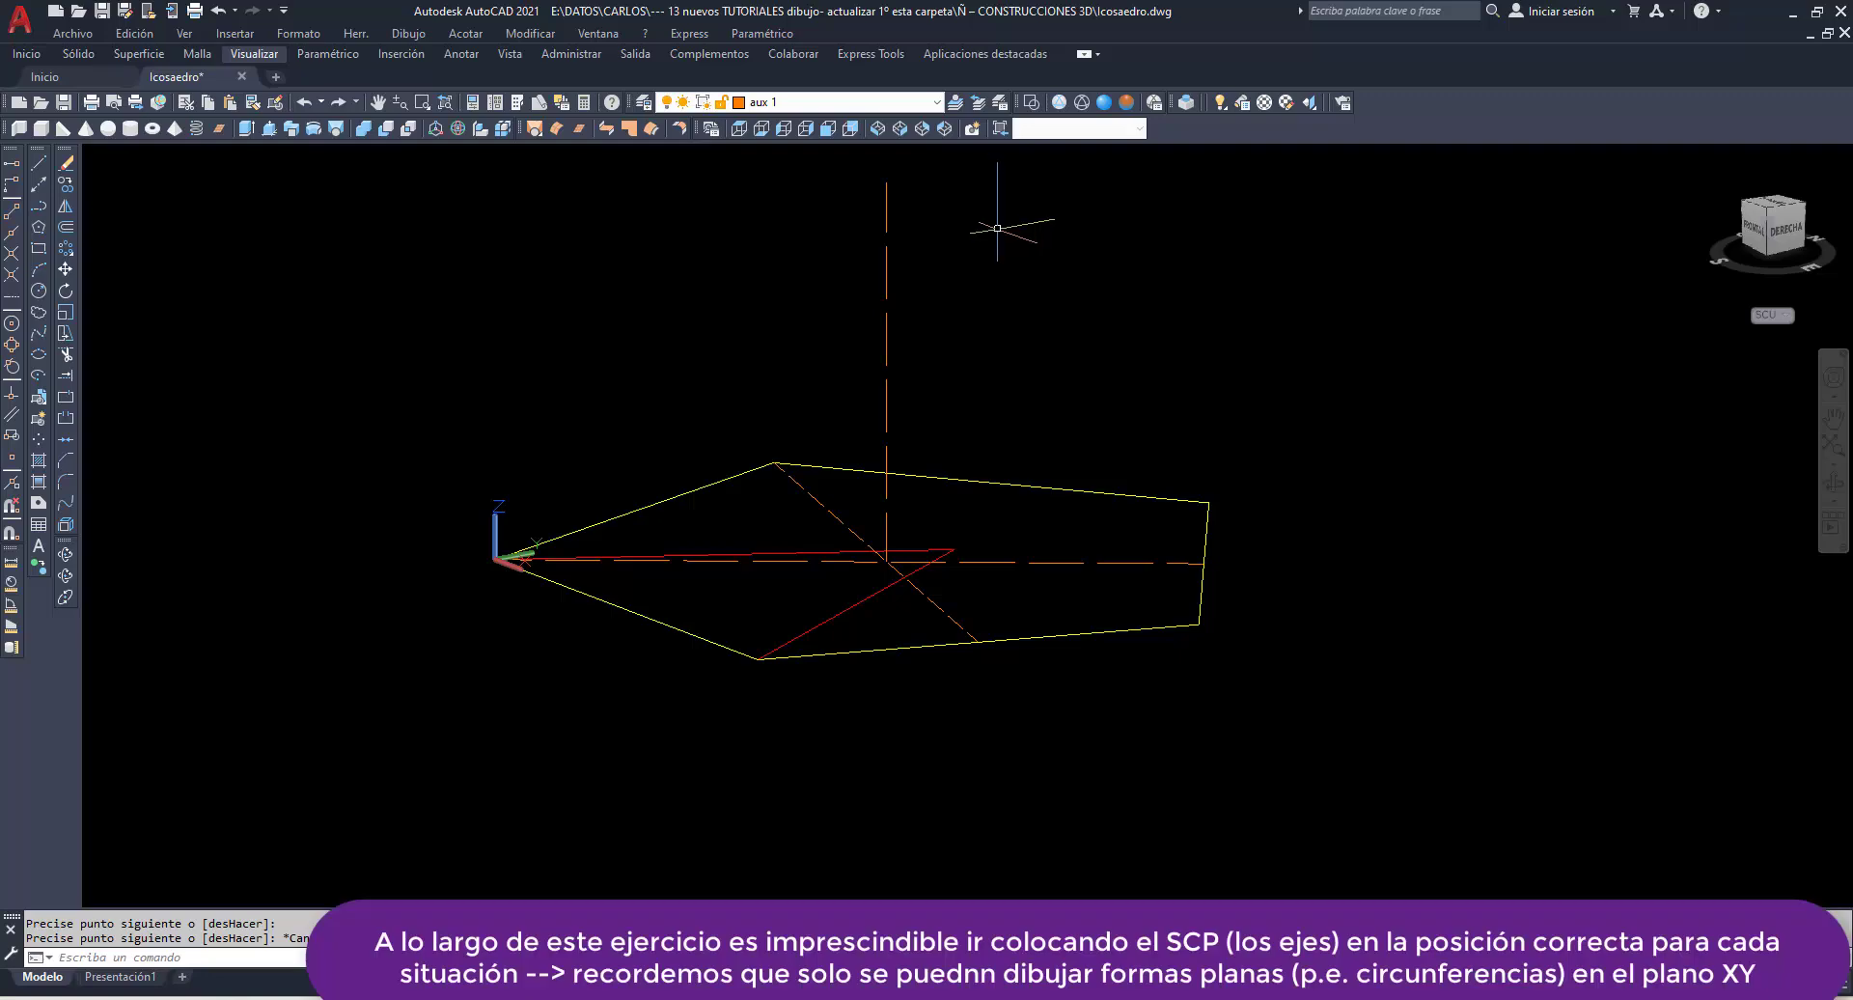
Move the UCS origin to the pentagon's left vertex, with X aimed at the pentagon's centre.
{"action": "type", "text": "scp"}
{"action": "key", "text": "Return"}
{"action": "middle_click_drag", "start_coordinate": [996, 228], "coordinate": [641, 289], "text": "shift"}
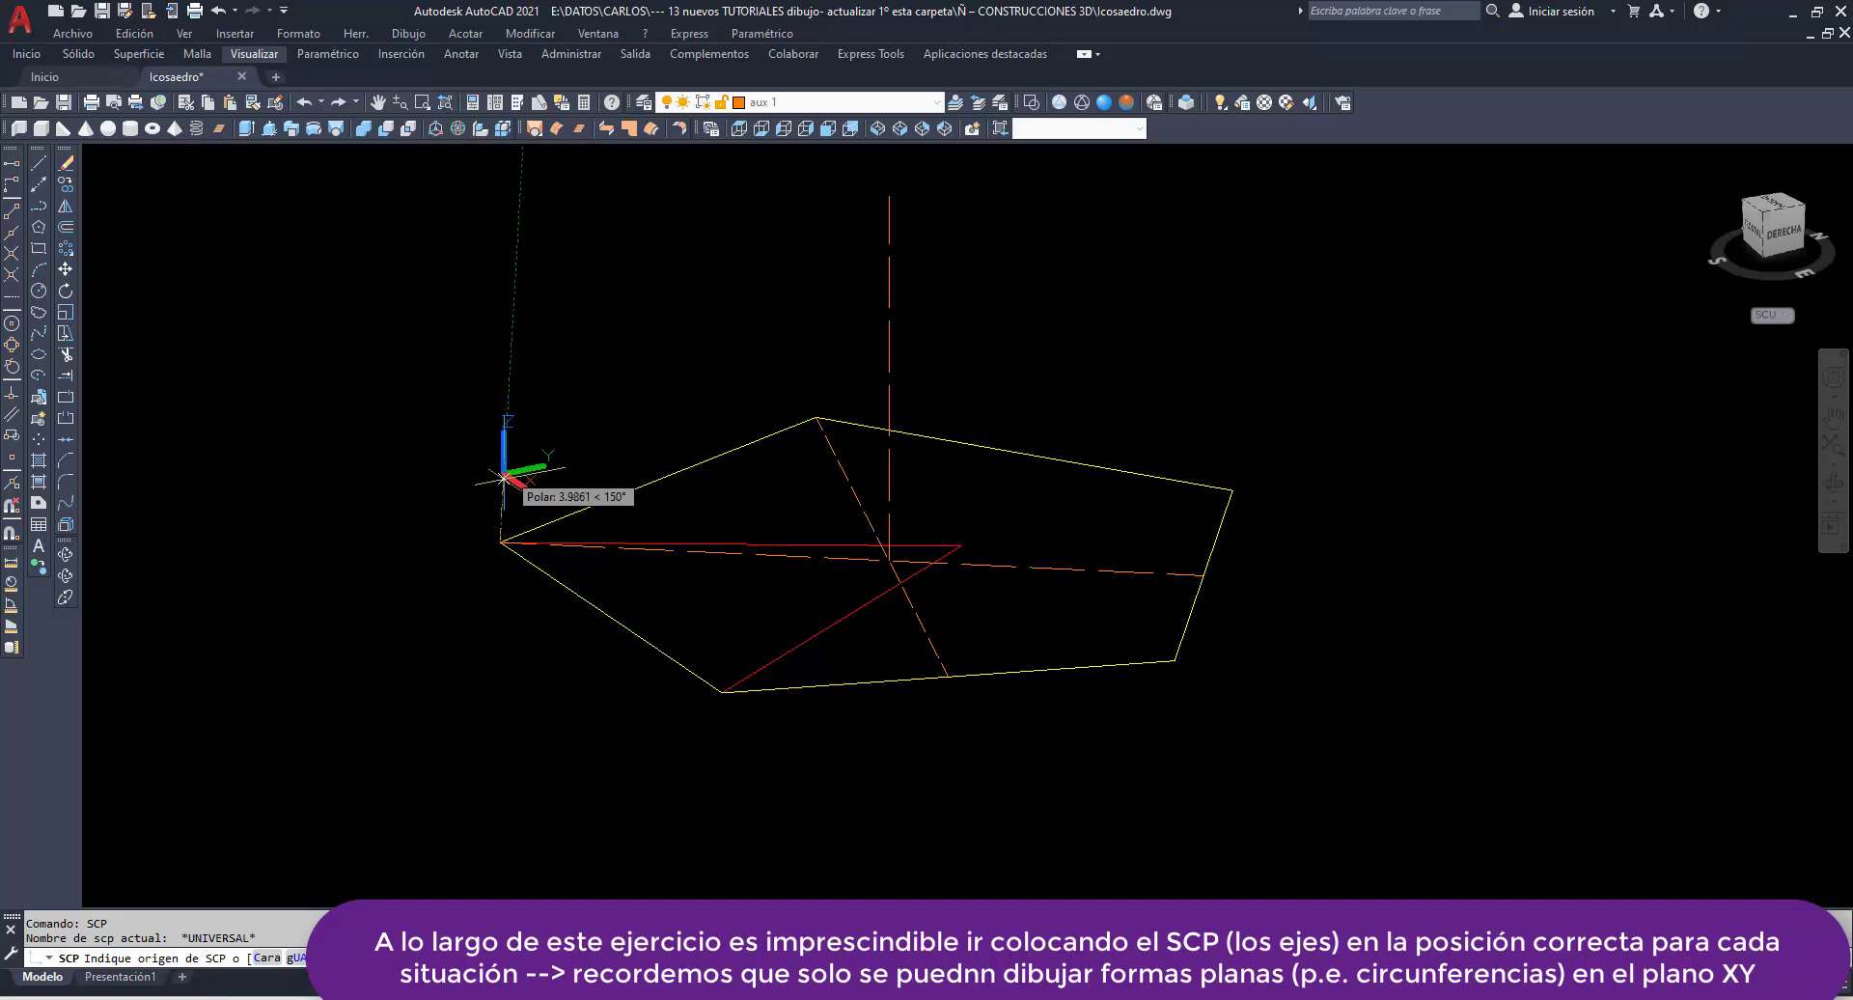
{"action": "left_click", "coordinate": [499, 542]}
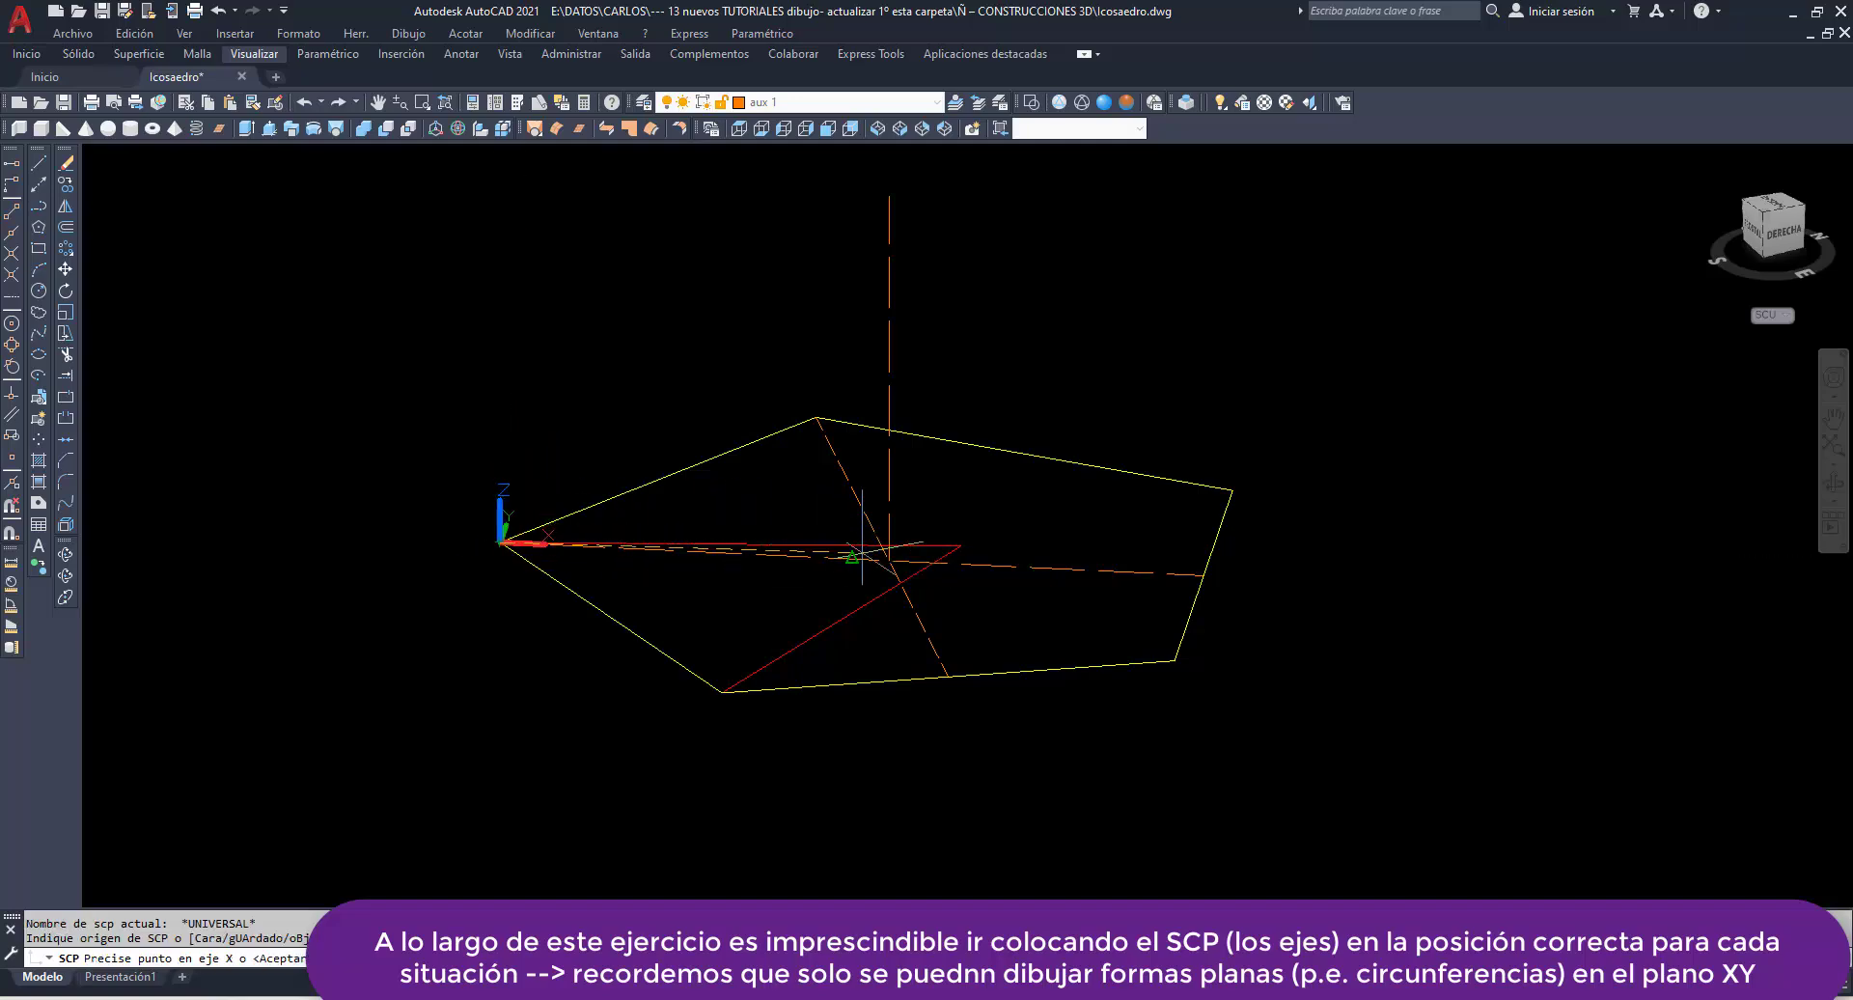
{"action": "left_click", "coordinate": [887, 560]}
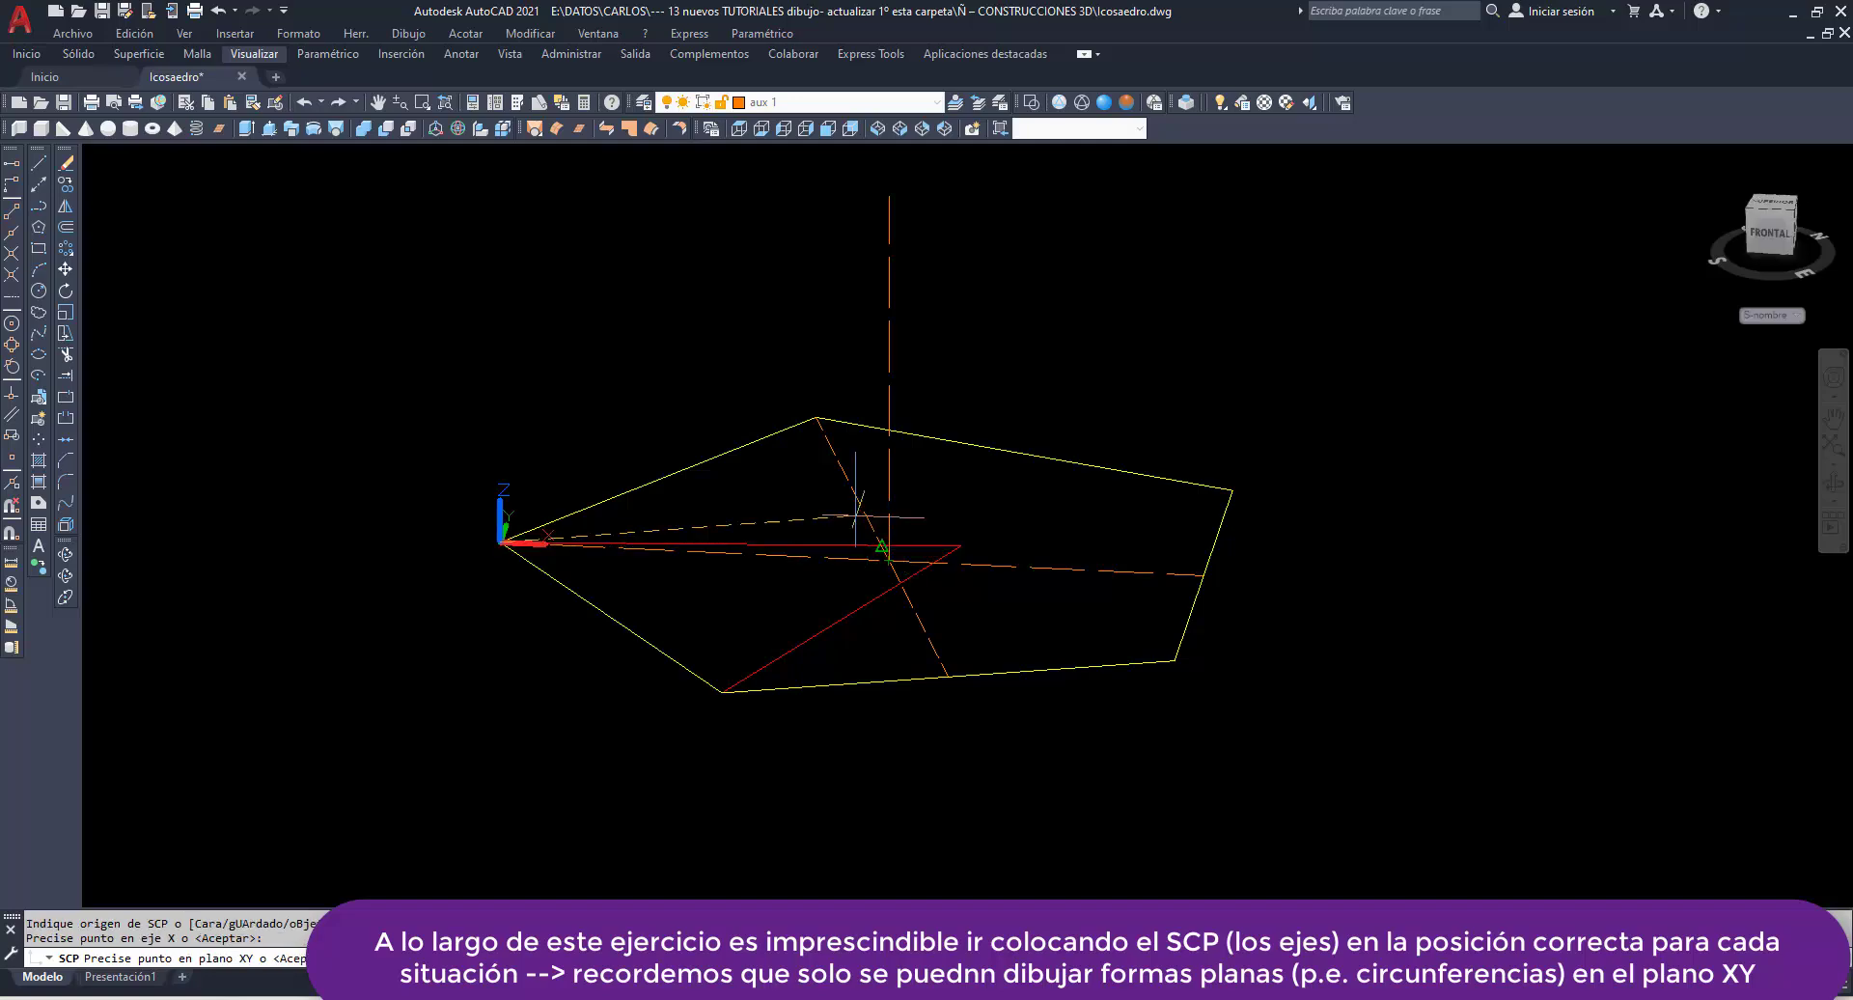
{"action": "left_click", "coordinate": [498, 255]}
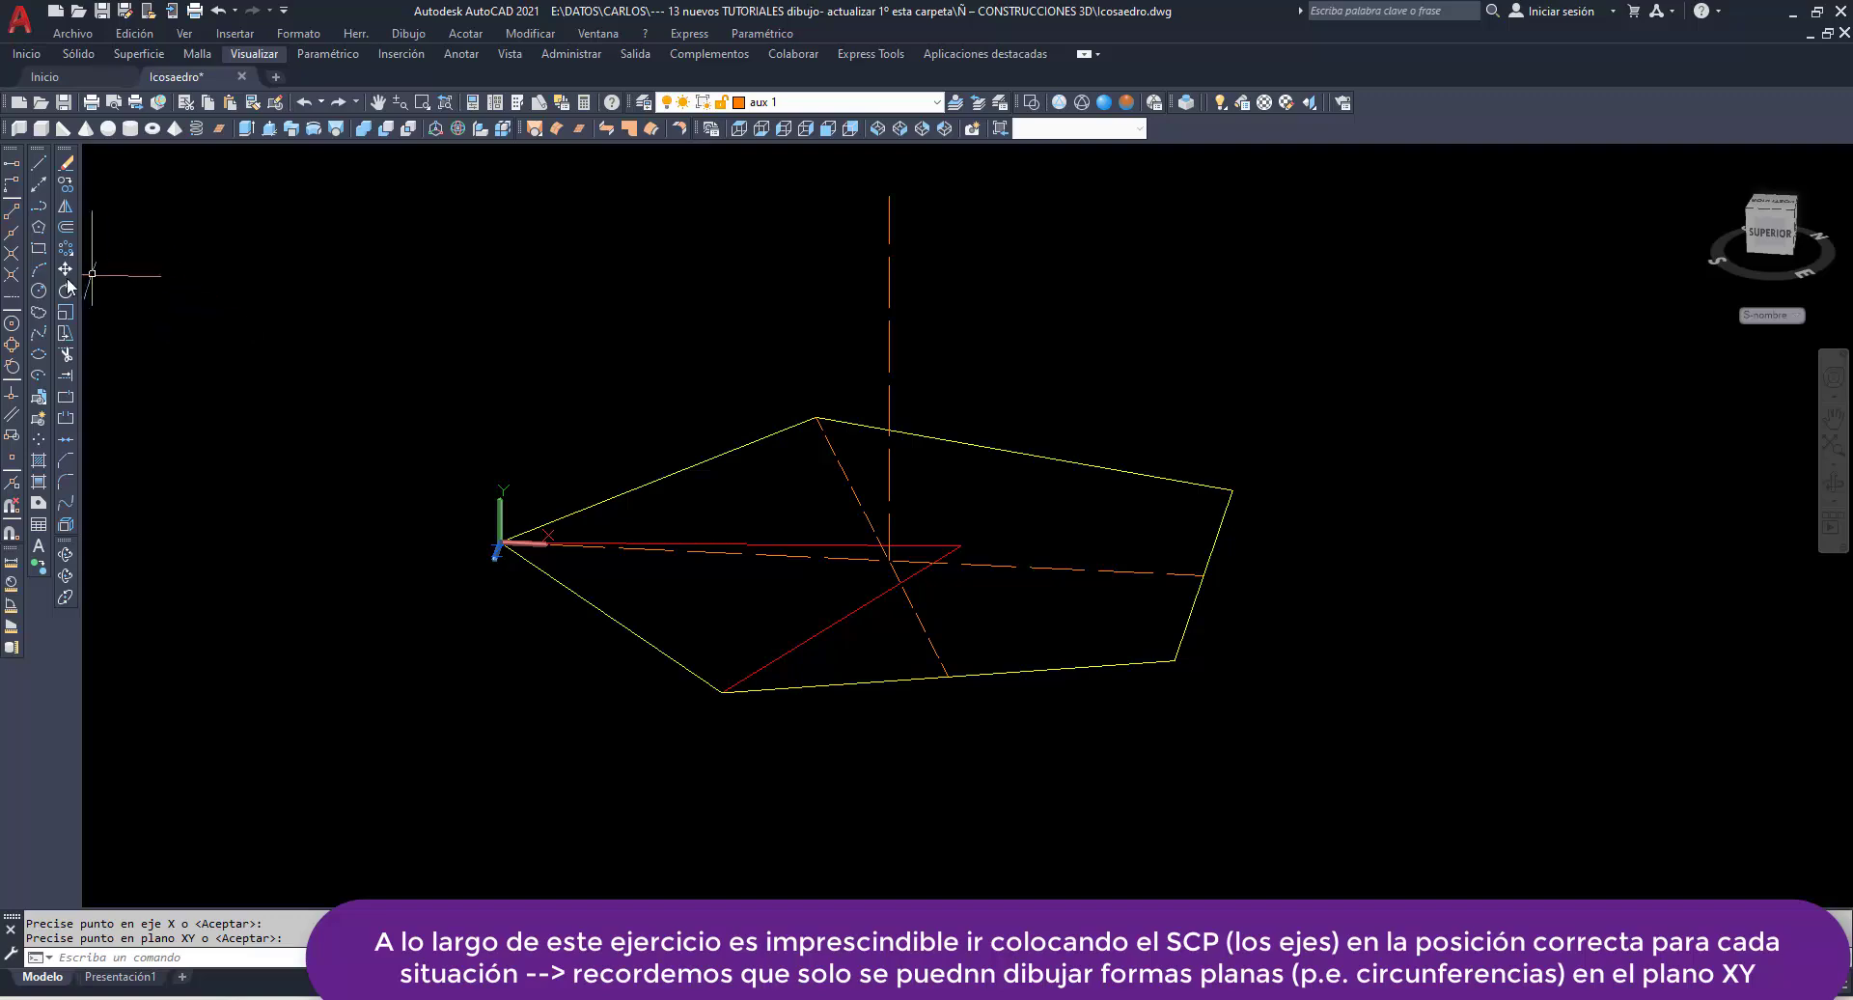
Draw a large circle centred at the new UCS origin and orbit to view it at an angle.
{"action": "left_click", "coordinate": [39, 291]}
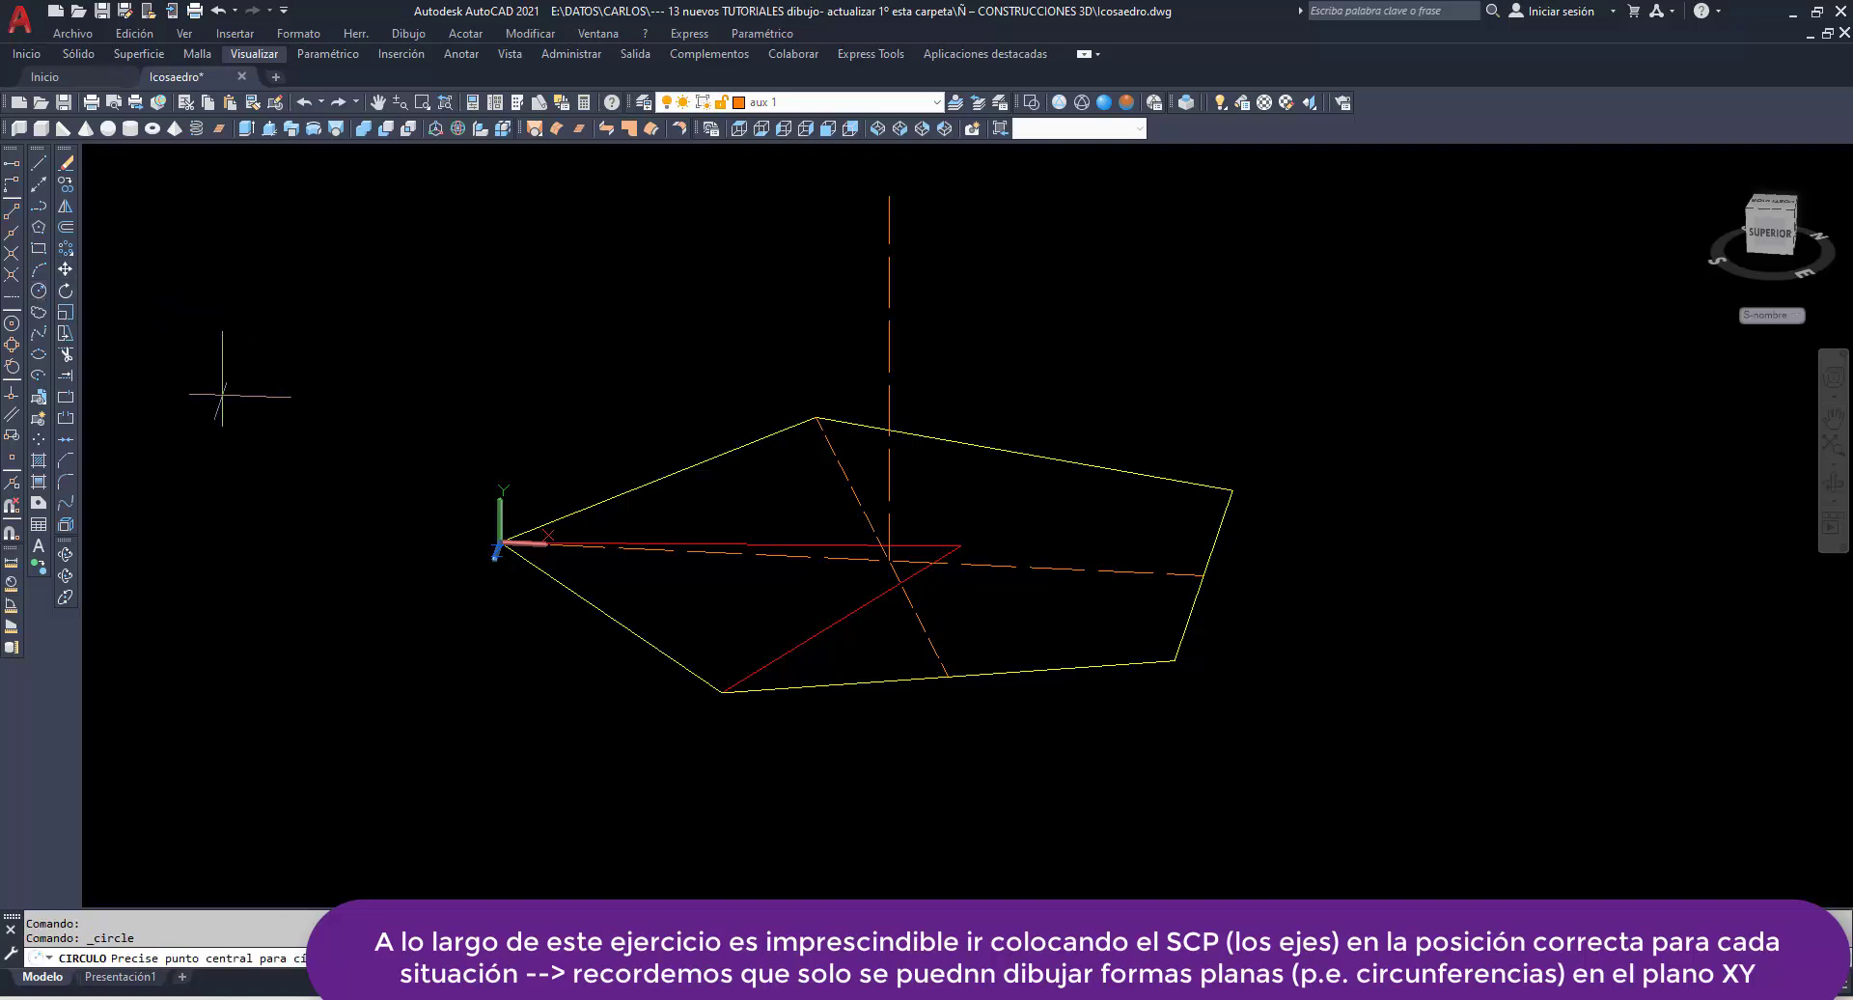
{"action": "left_click", "coordinate": [499, 543]}
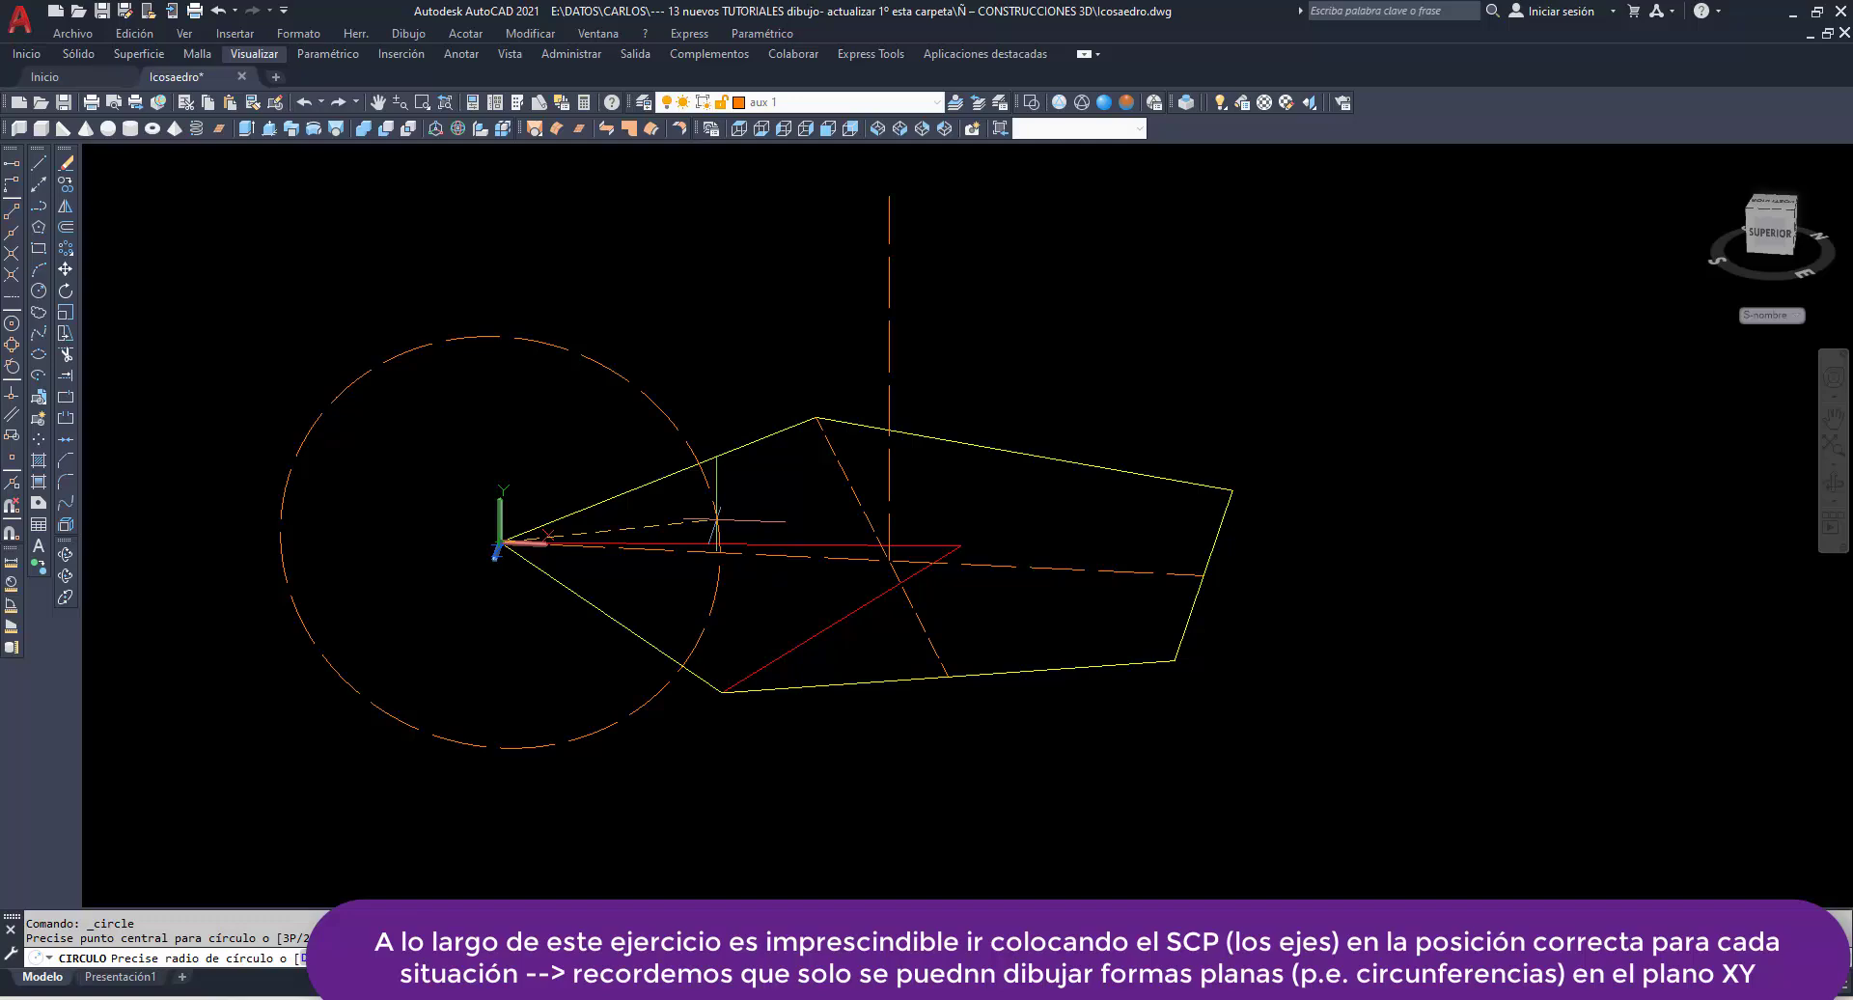
{"action": "key", "text": "Return"}
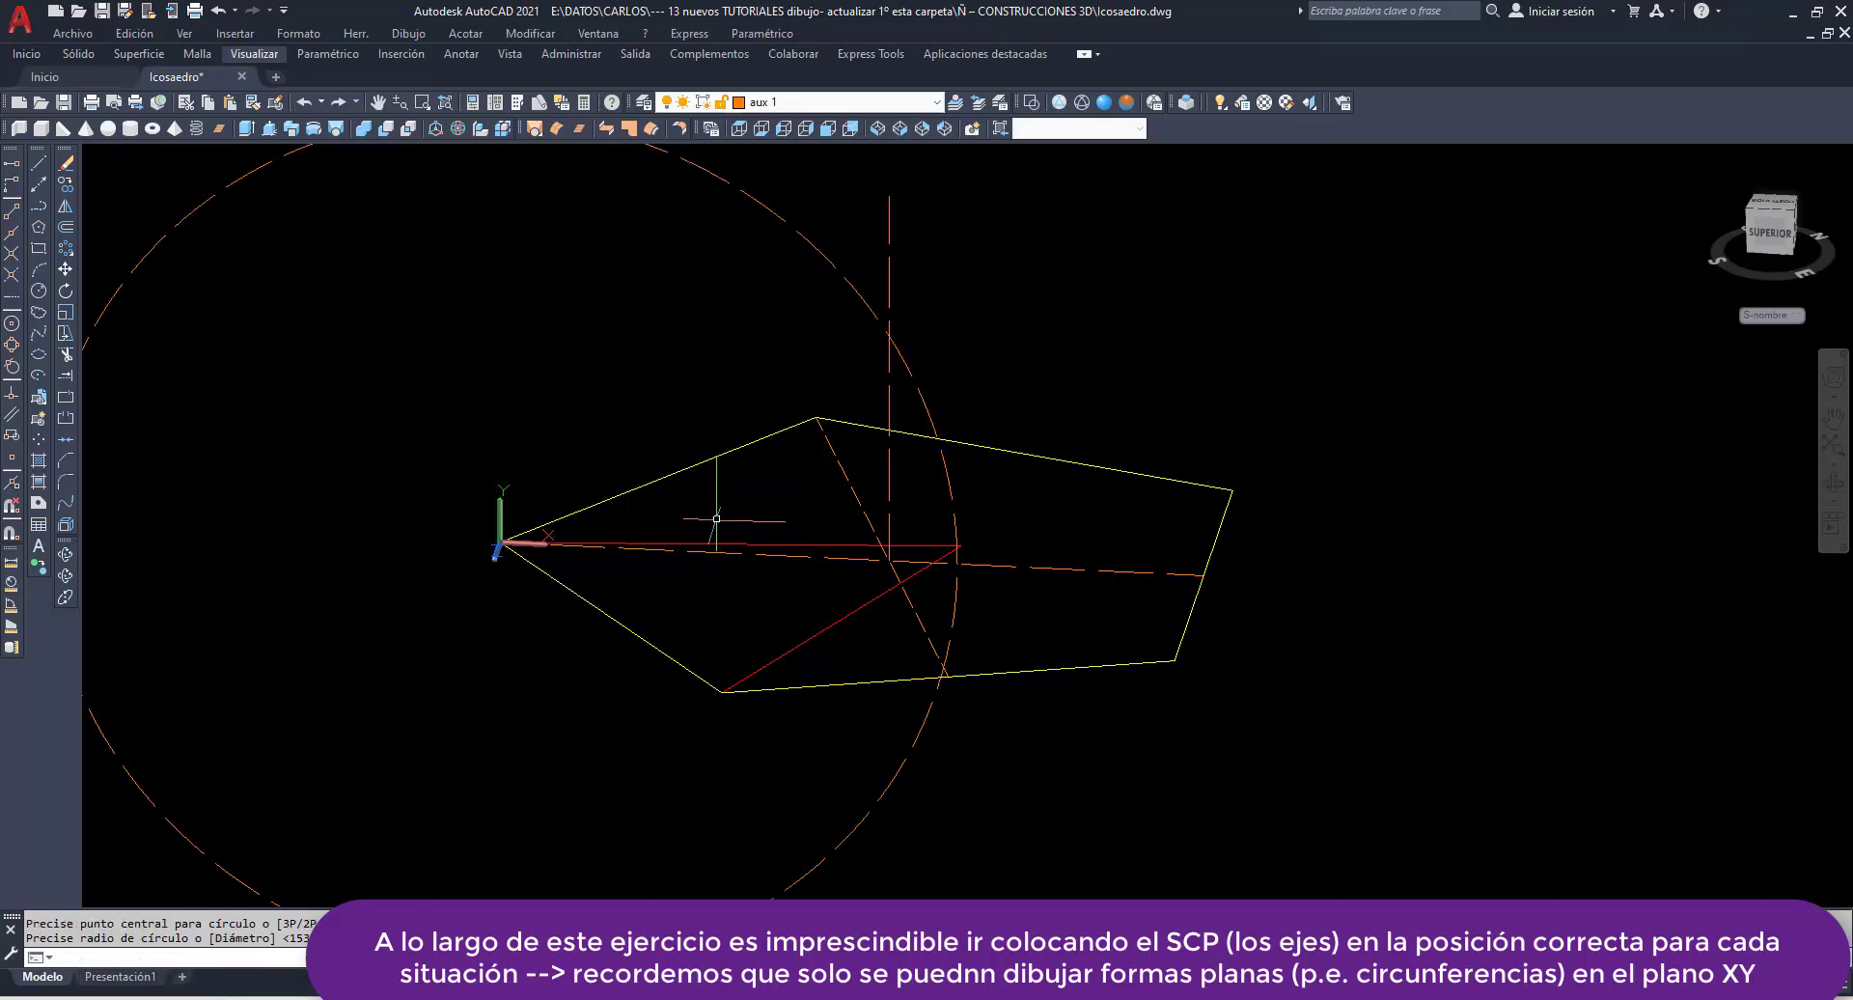
{"action": "left_click", "coordinate": [71, 558]}
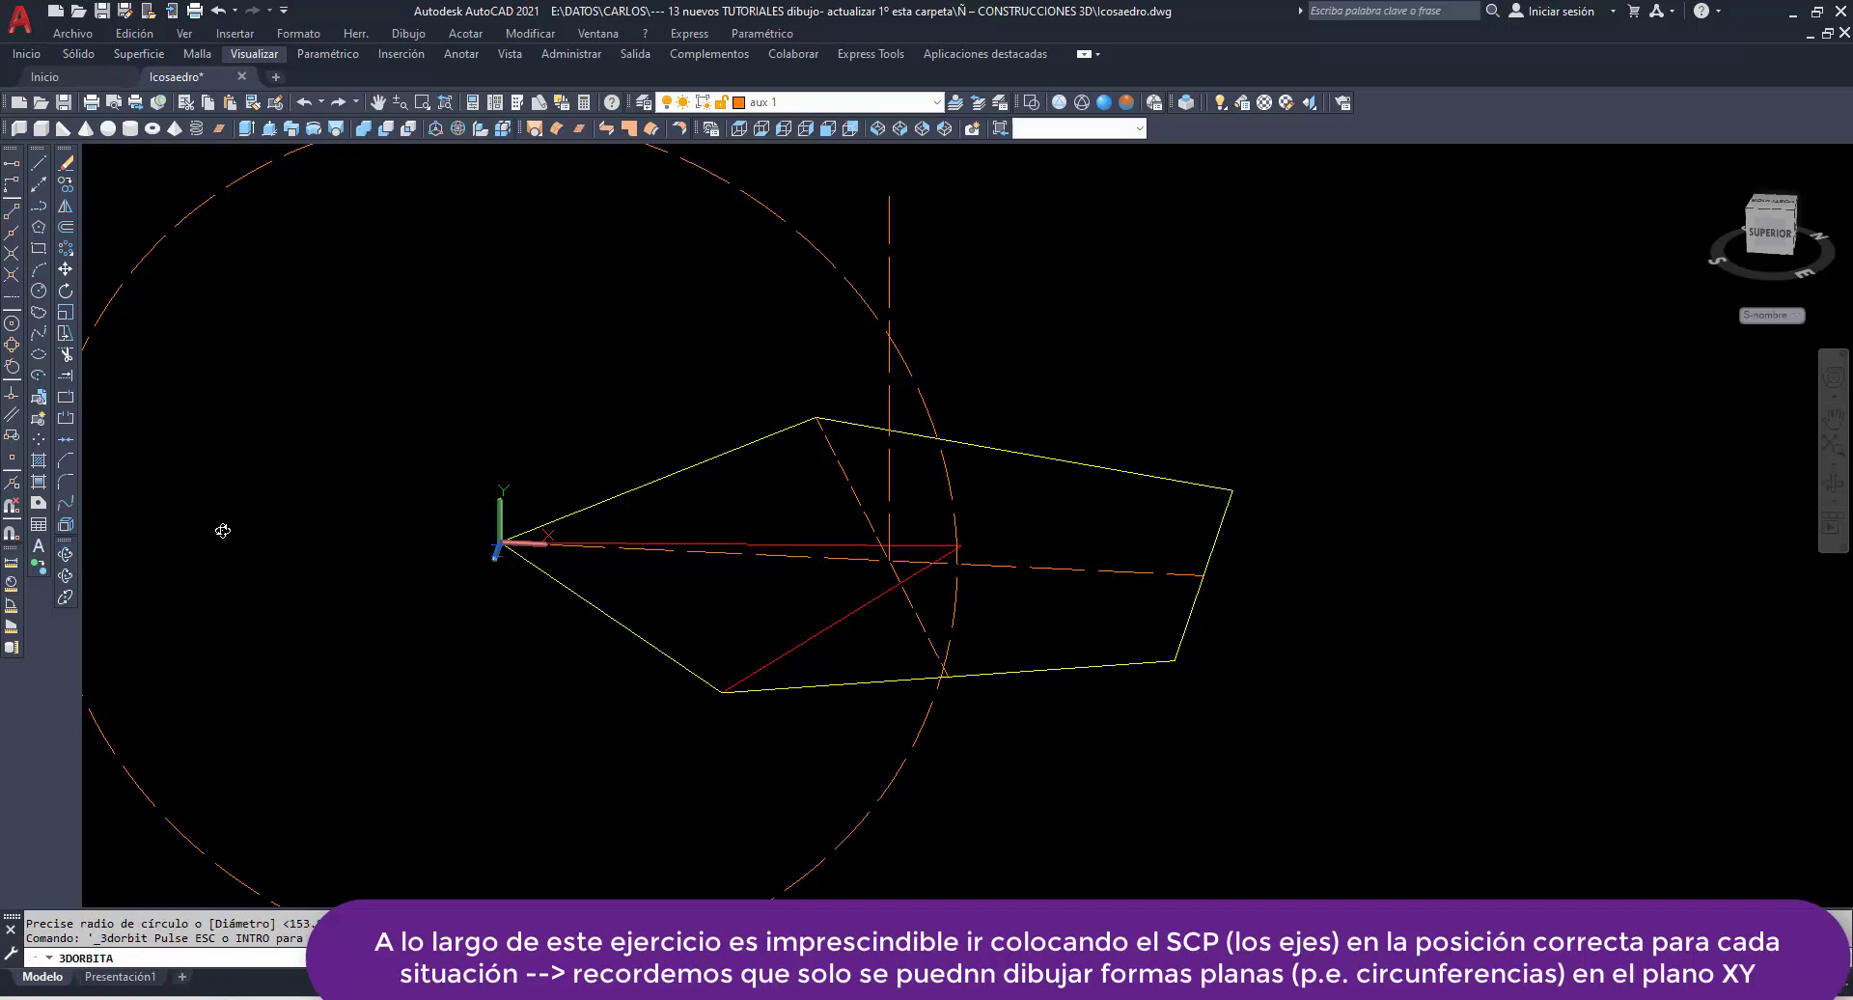
{"action": "mouse_move", "coordinate": [220, 530]}
{"action": "left_mouse_down"}
{"action": "mouse_move", "coordinate": [391, 523]}
{"action": "mouse_move", "coordinate": [253, 520]}
{"action": "left_mouse_up"}
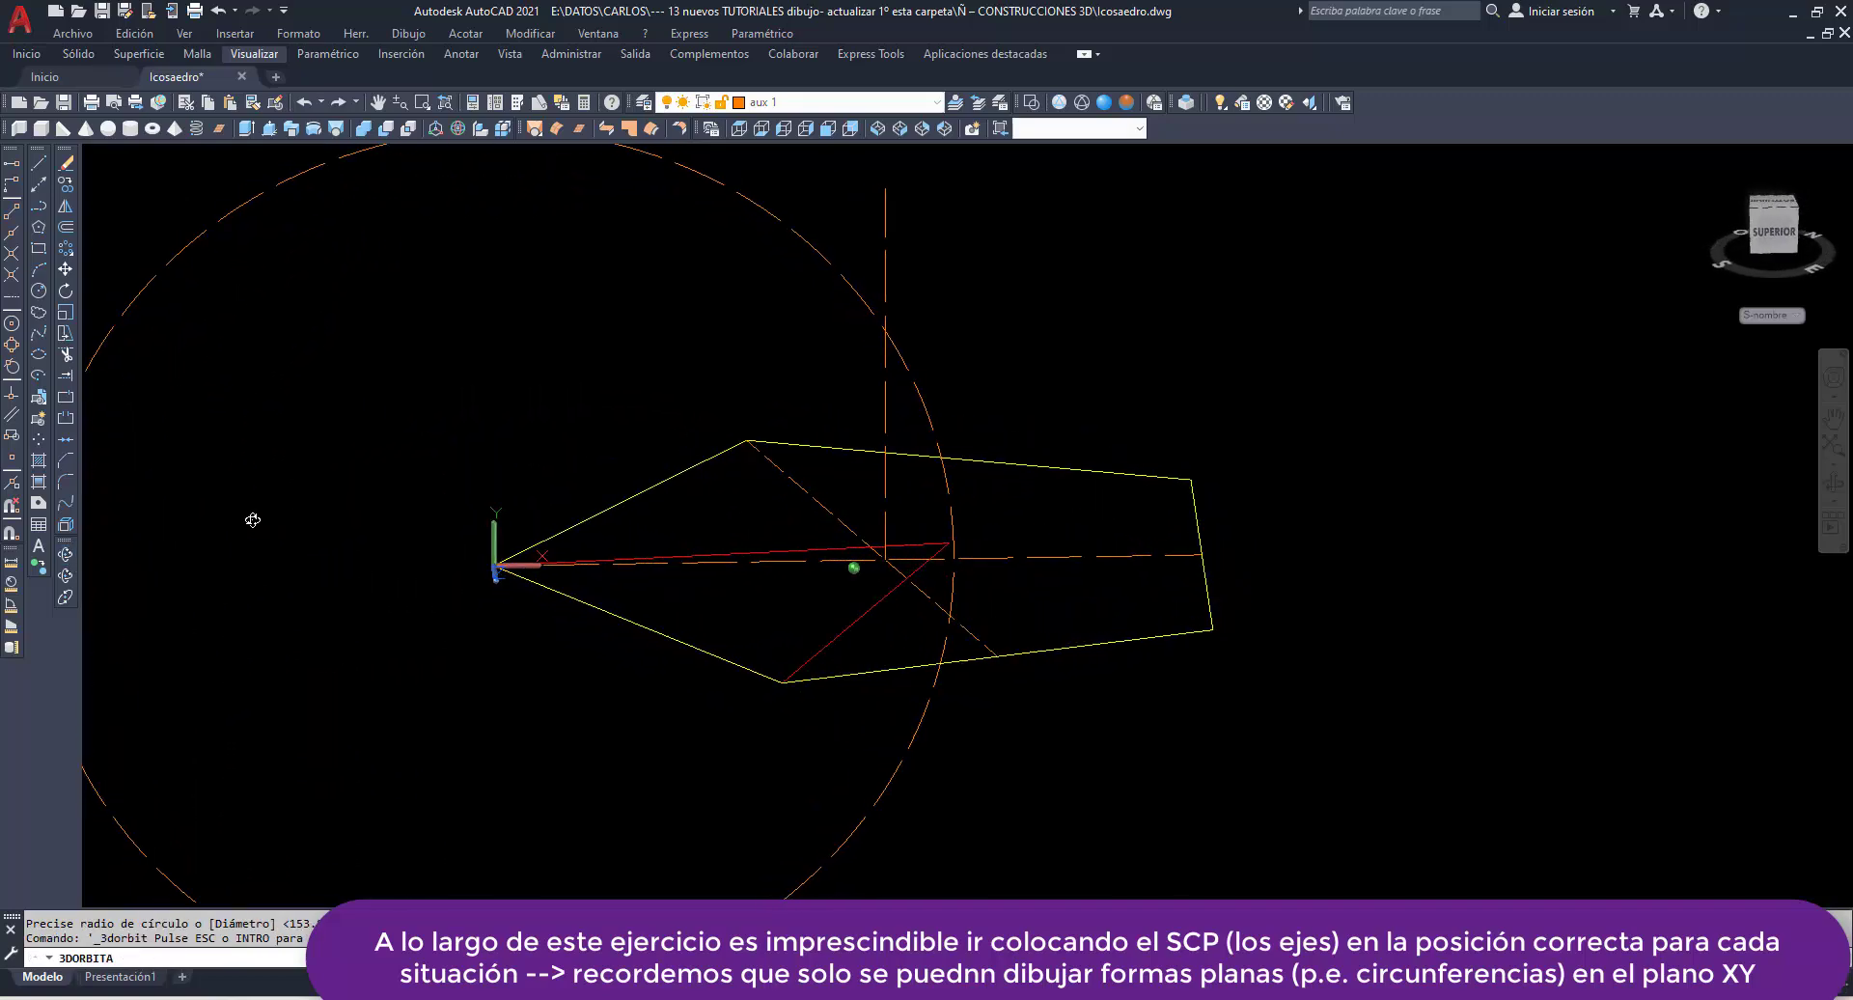
Trim the vertical line back to the circle, using the circle and line as cutting edges.
{"action": "left_click", "coordinate": [66, 354]}
{"action": "left_click", "coordinate": [869, 289]}
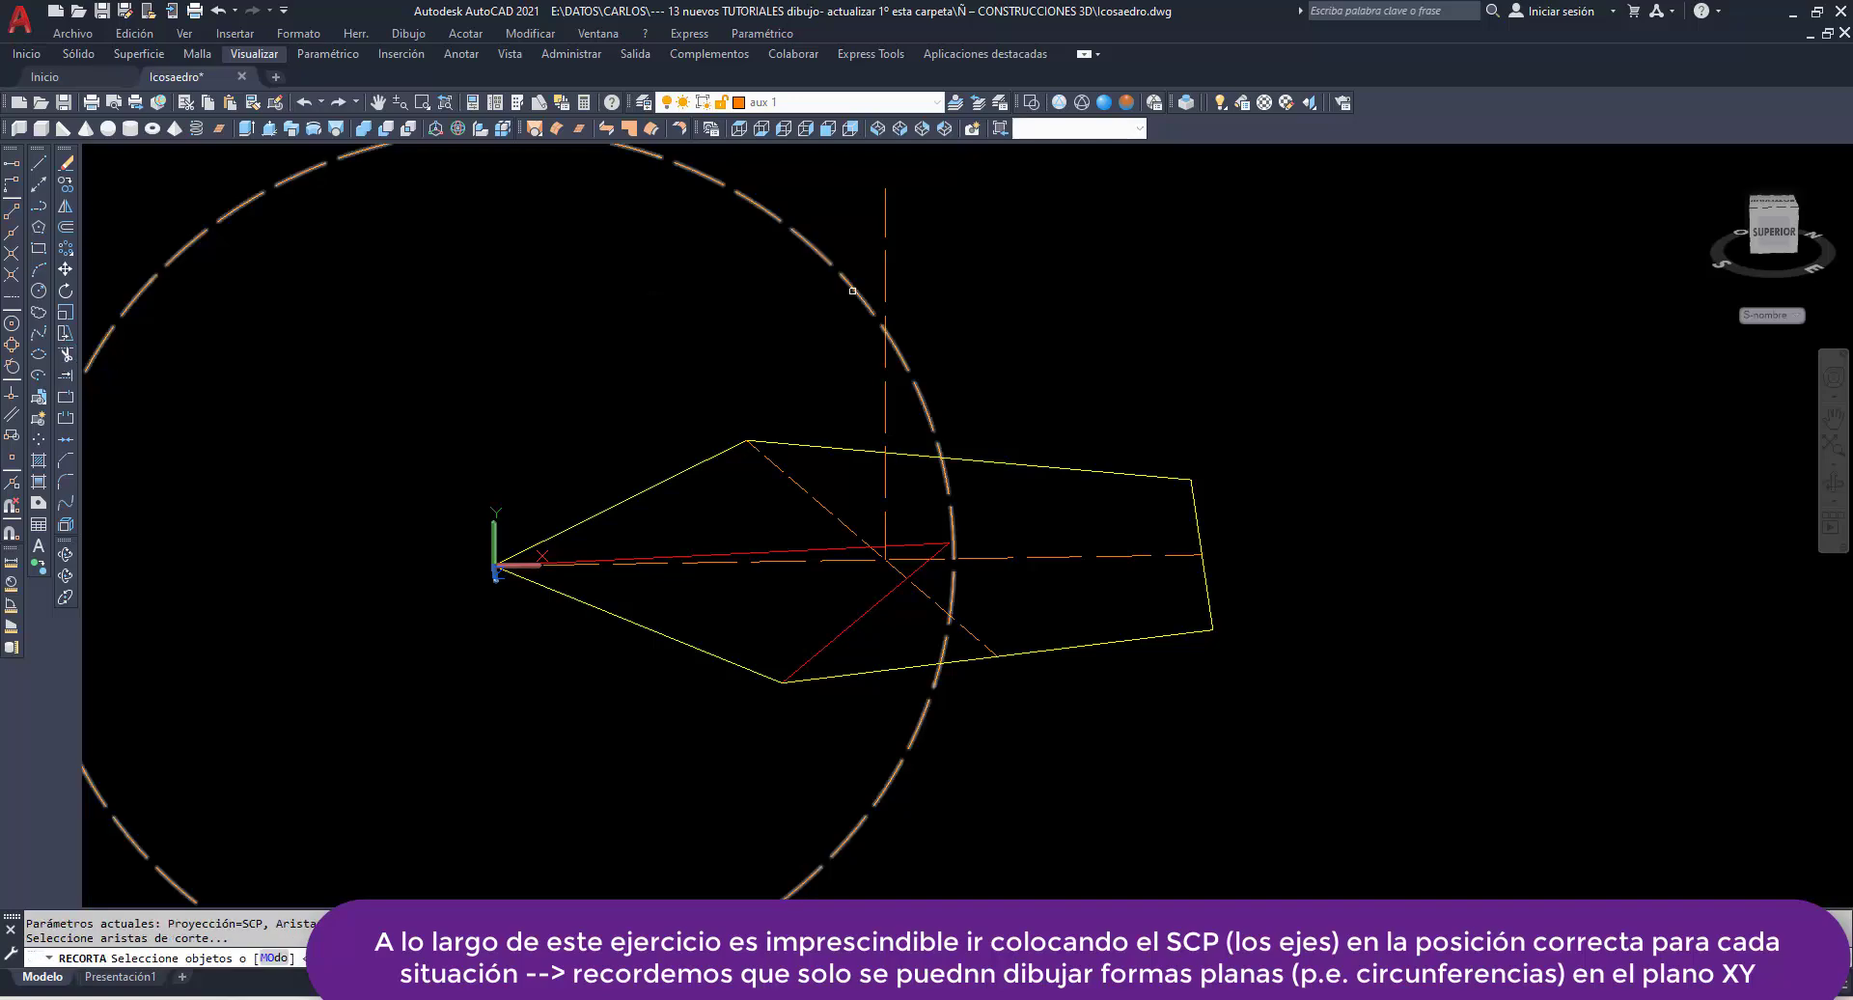
{"action": "left_click", "coordinate": [884, 292]}
{"action": "left_click", "coordinate": [884, 292]}
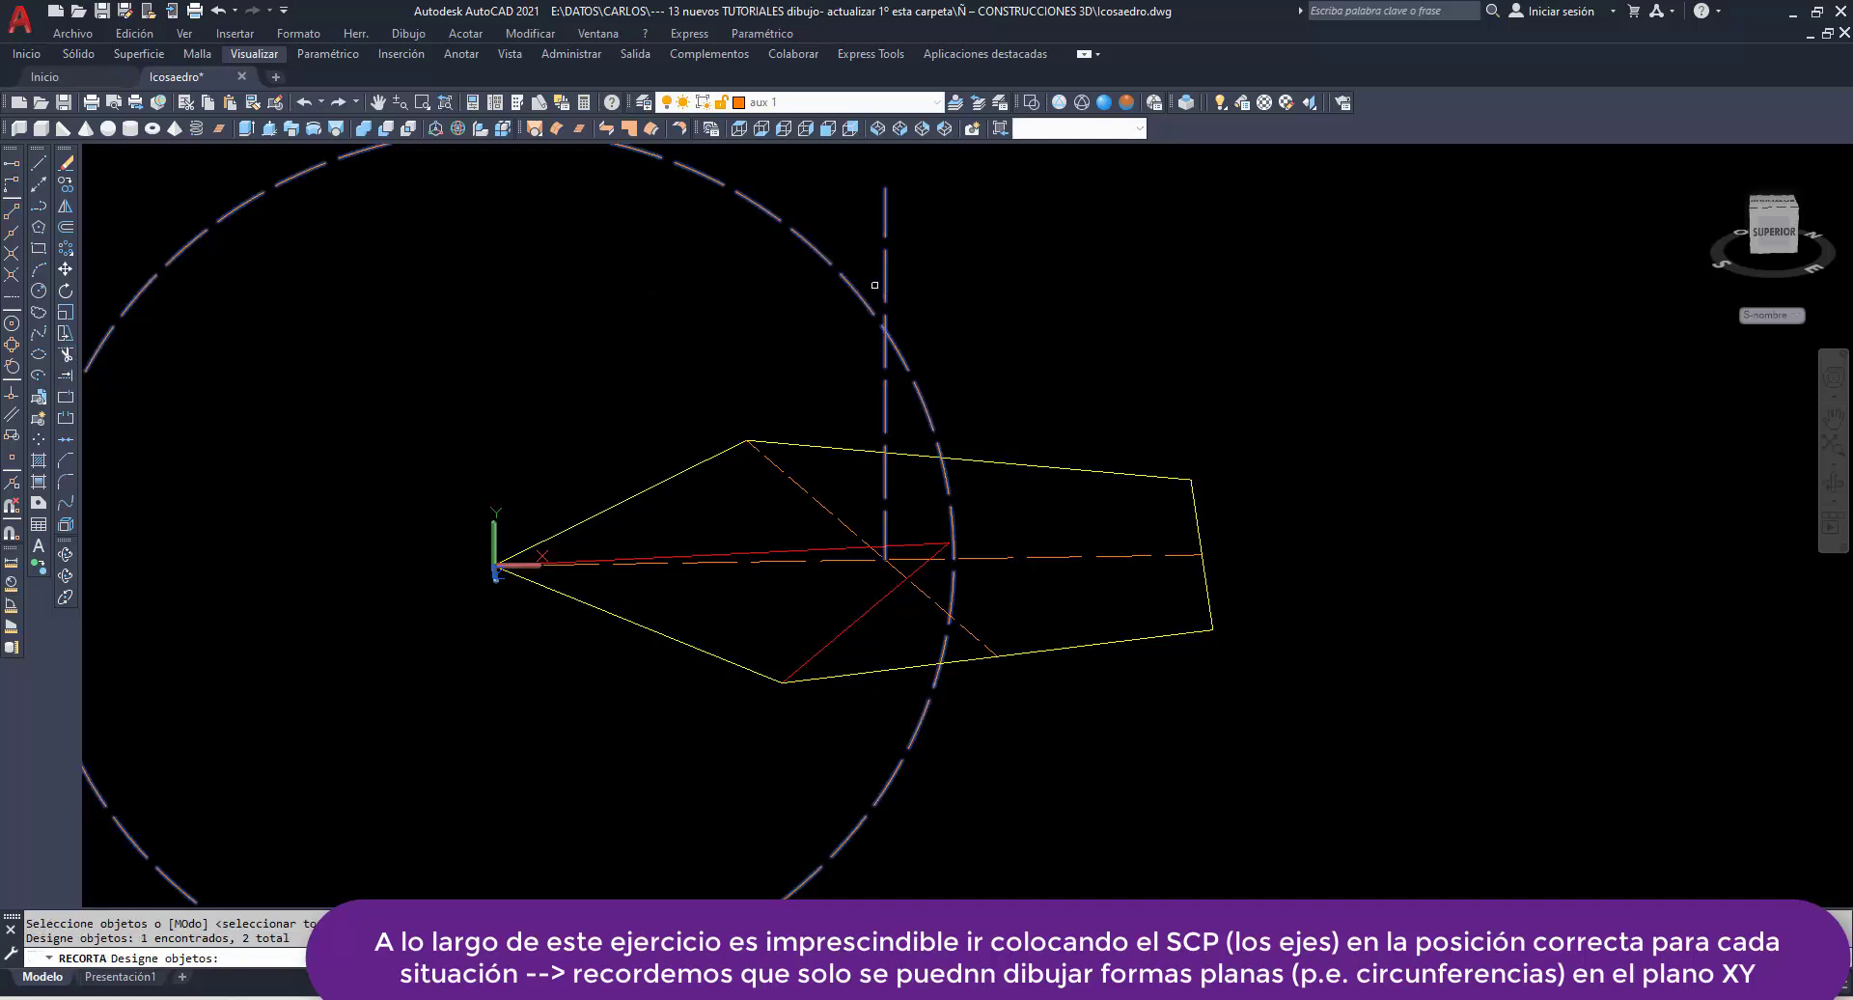
{"action": "key", "text": "Return"}
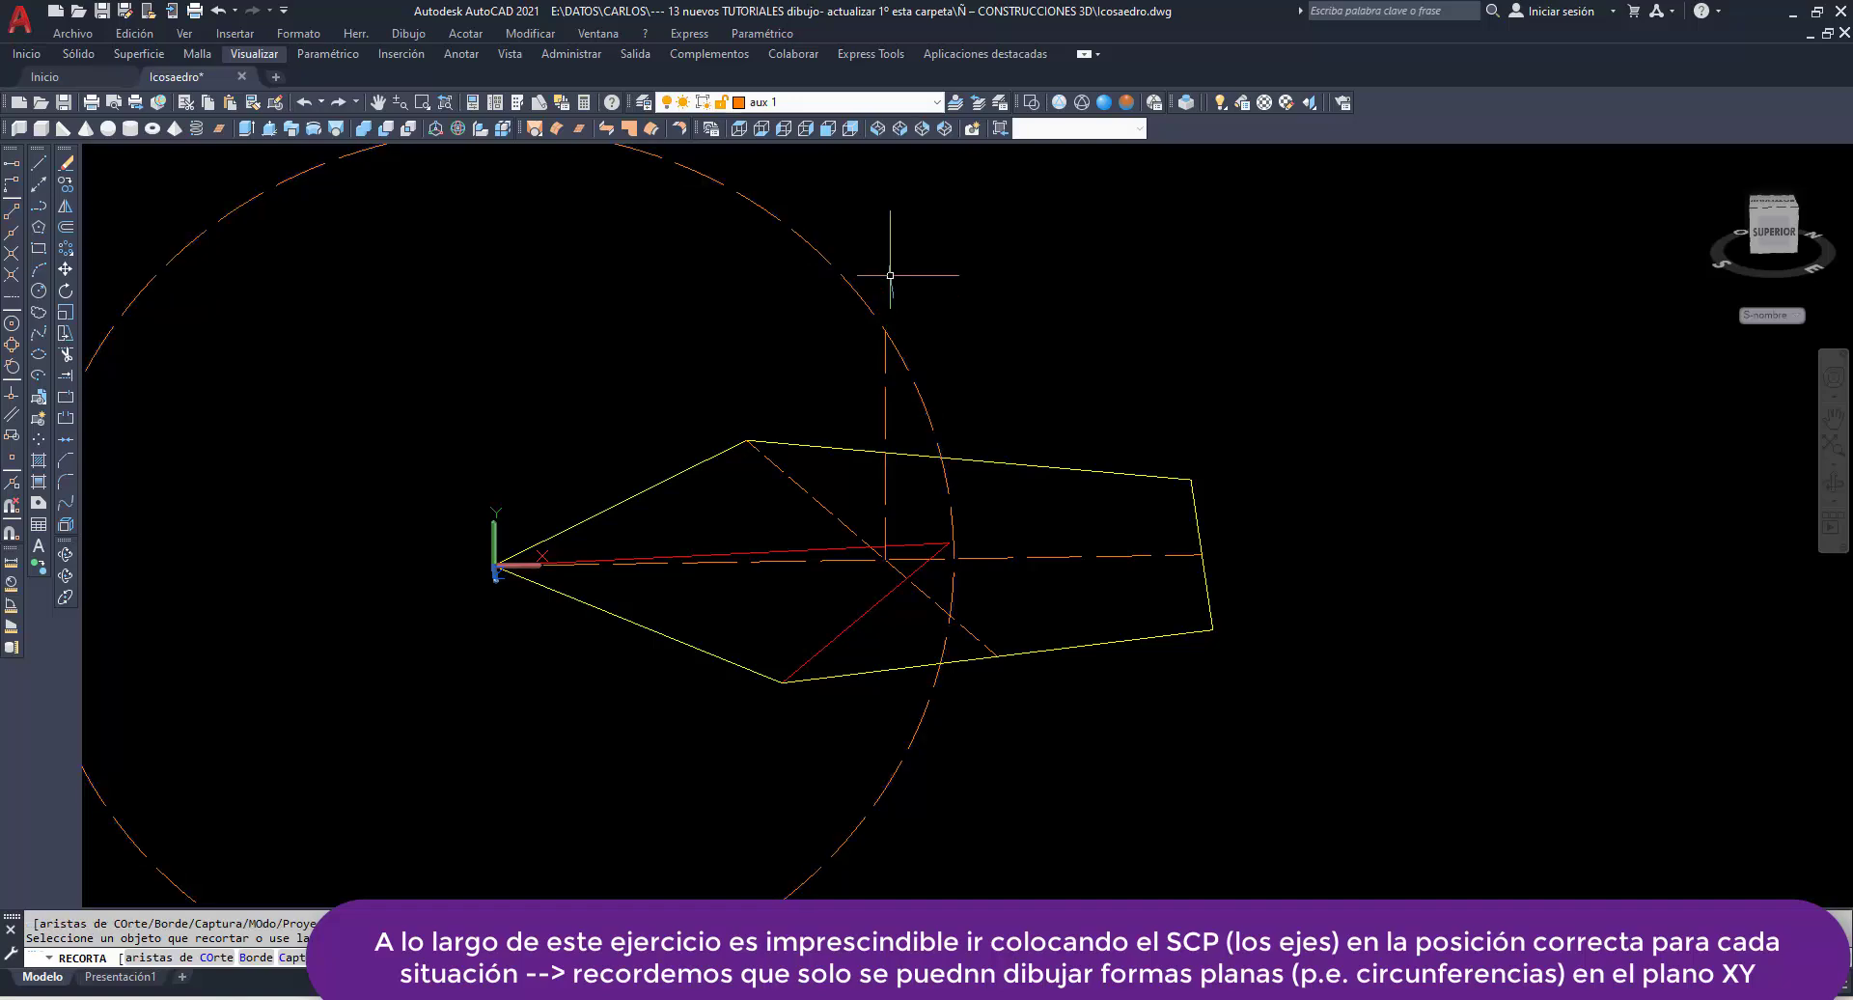
{"action": "key", "text": "Return"}
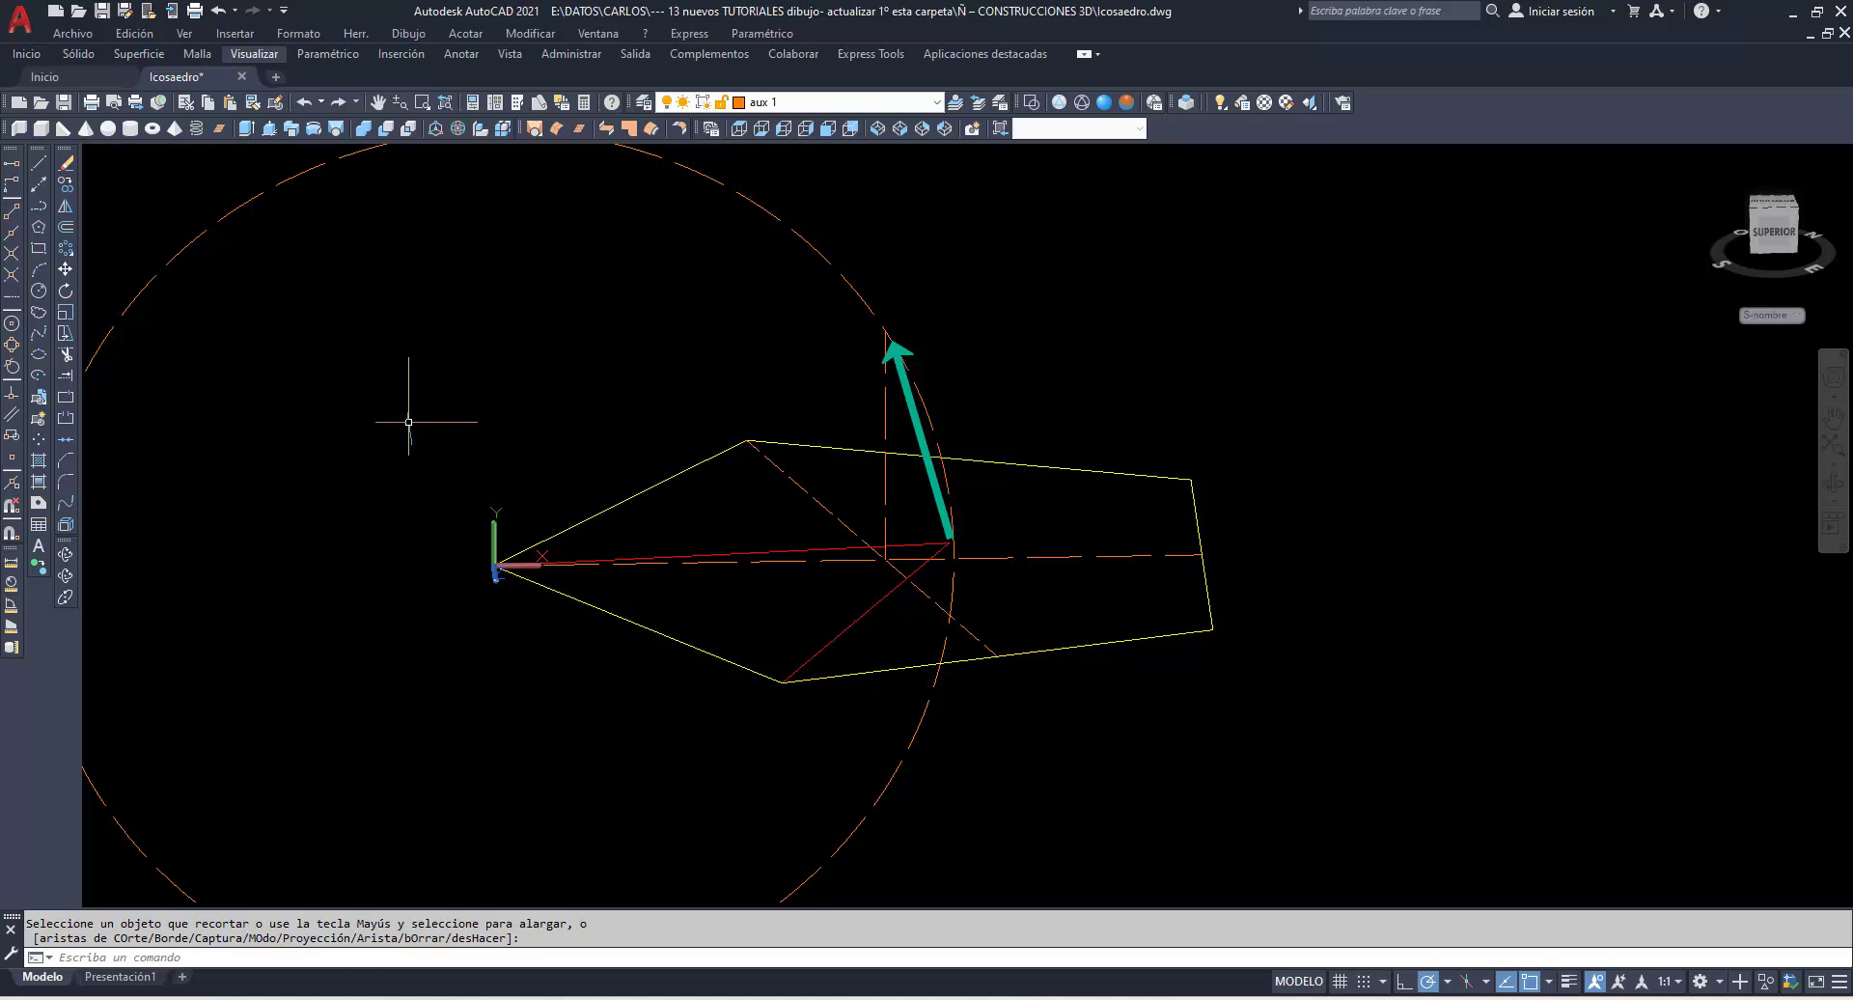
Align the red triangle so its free vertex meets the vertical line's top, keeping its base edge fixed.
{"action": "type", "text": "alinear"}
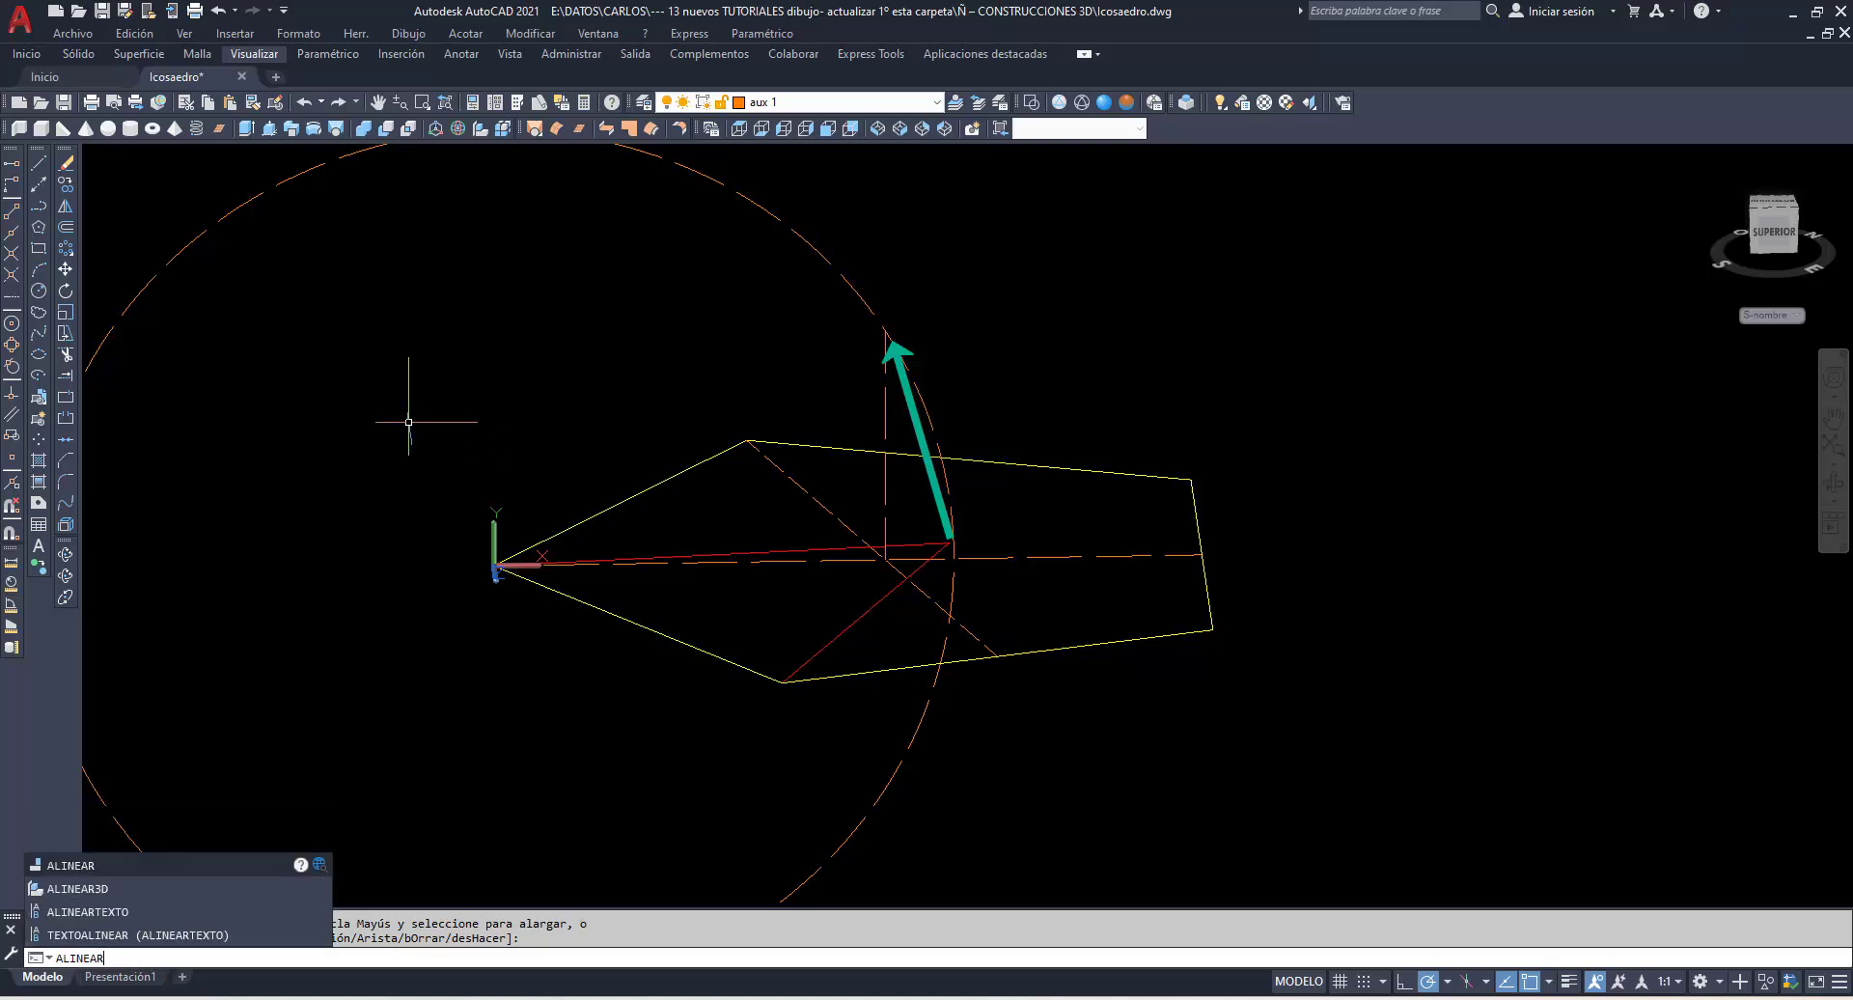
{"action": "key", "text": "Return"}
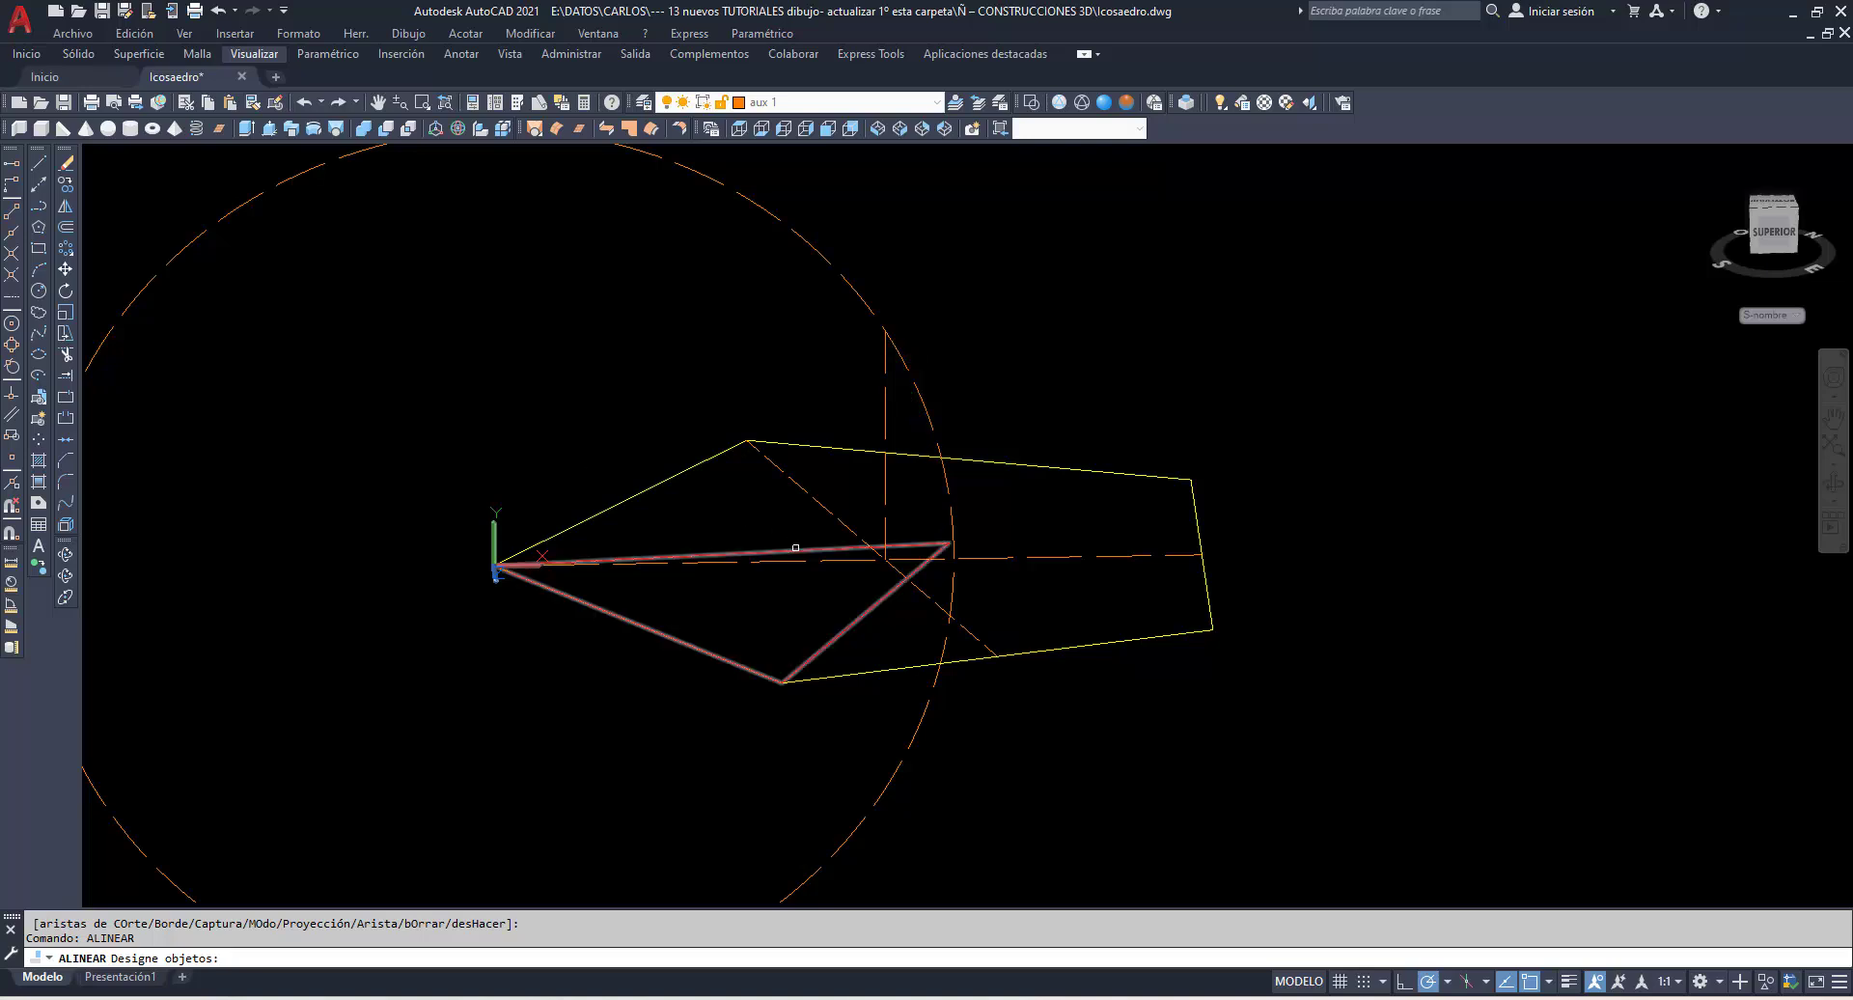
{"action": "left_click", "coordinate": [794, 547]}
{"action": "key", "text": "Return"}
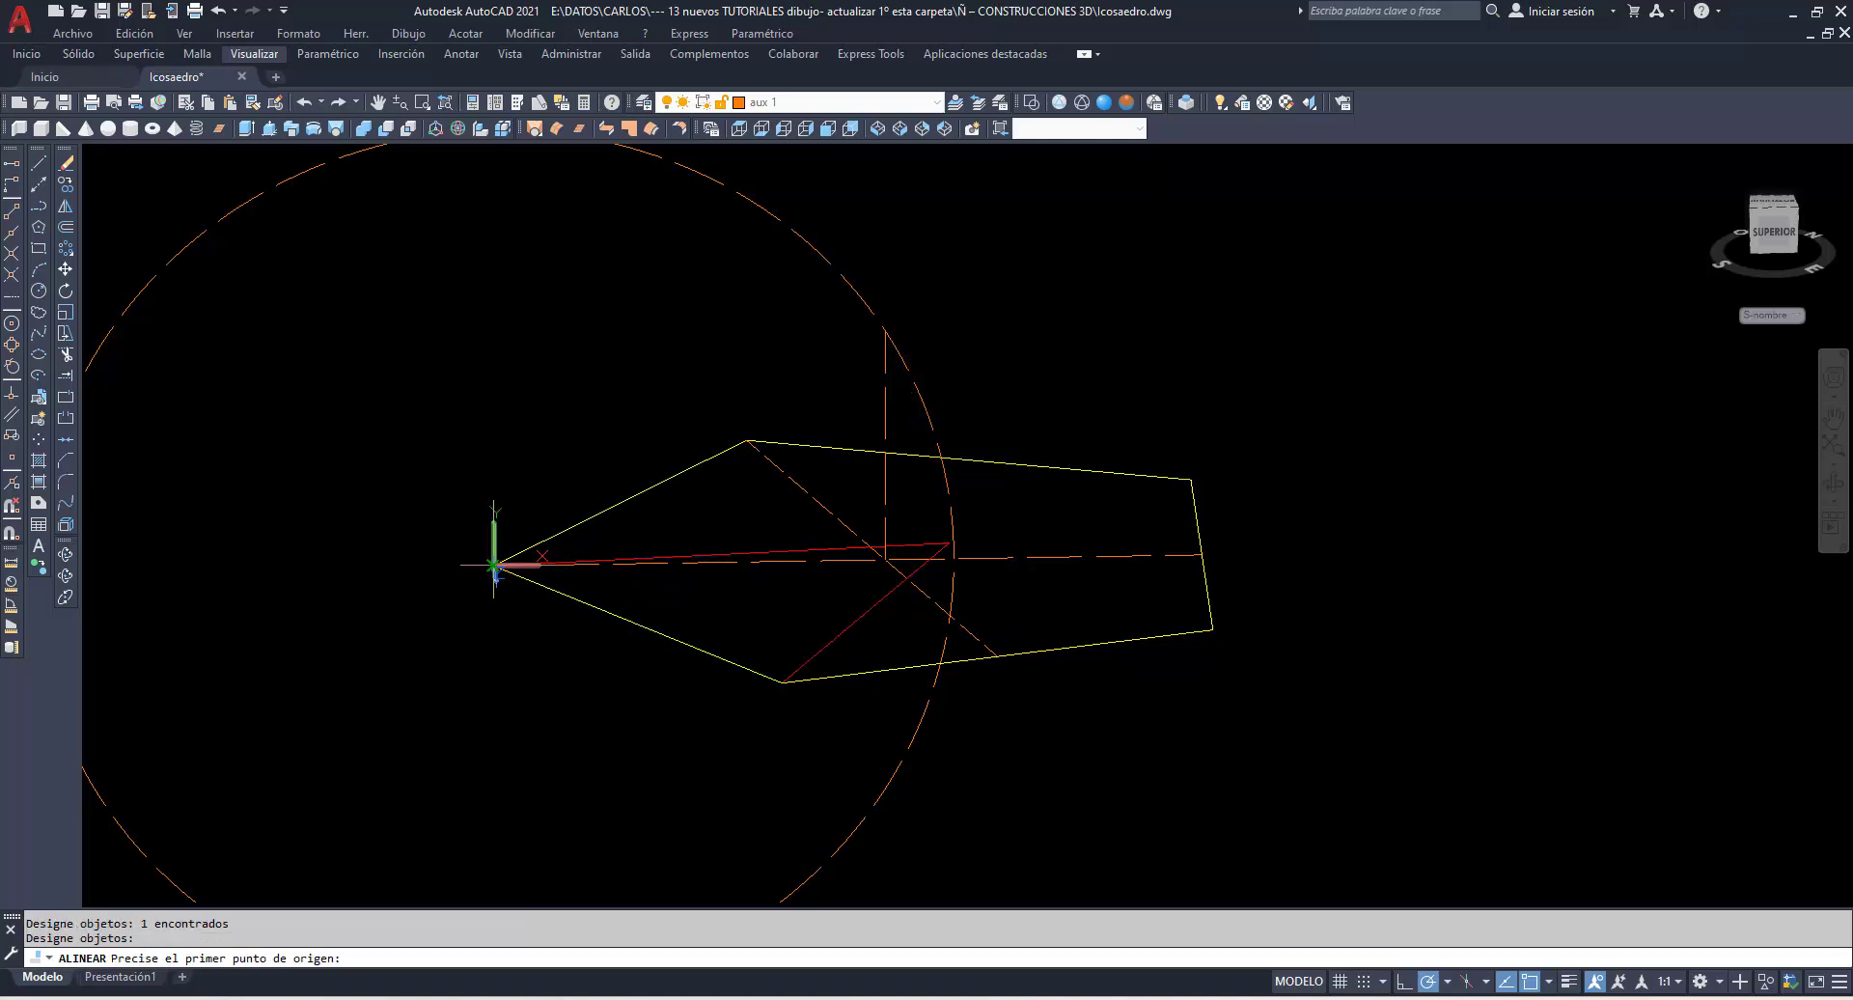
{"action": "left_click", "coordinate": [493, 564]}
{"action": "left_click", "coordinate": [493, 564]}
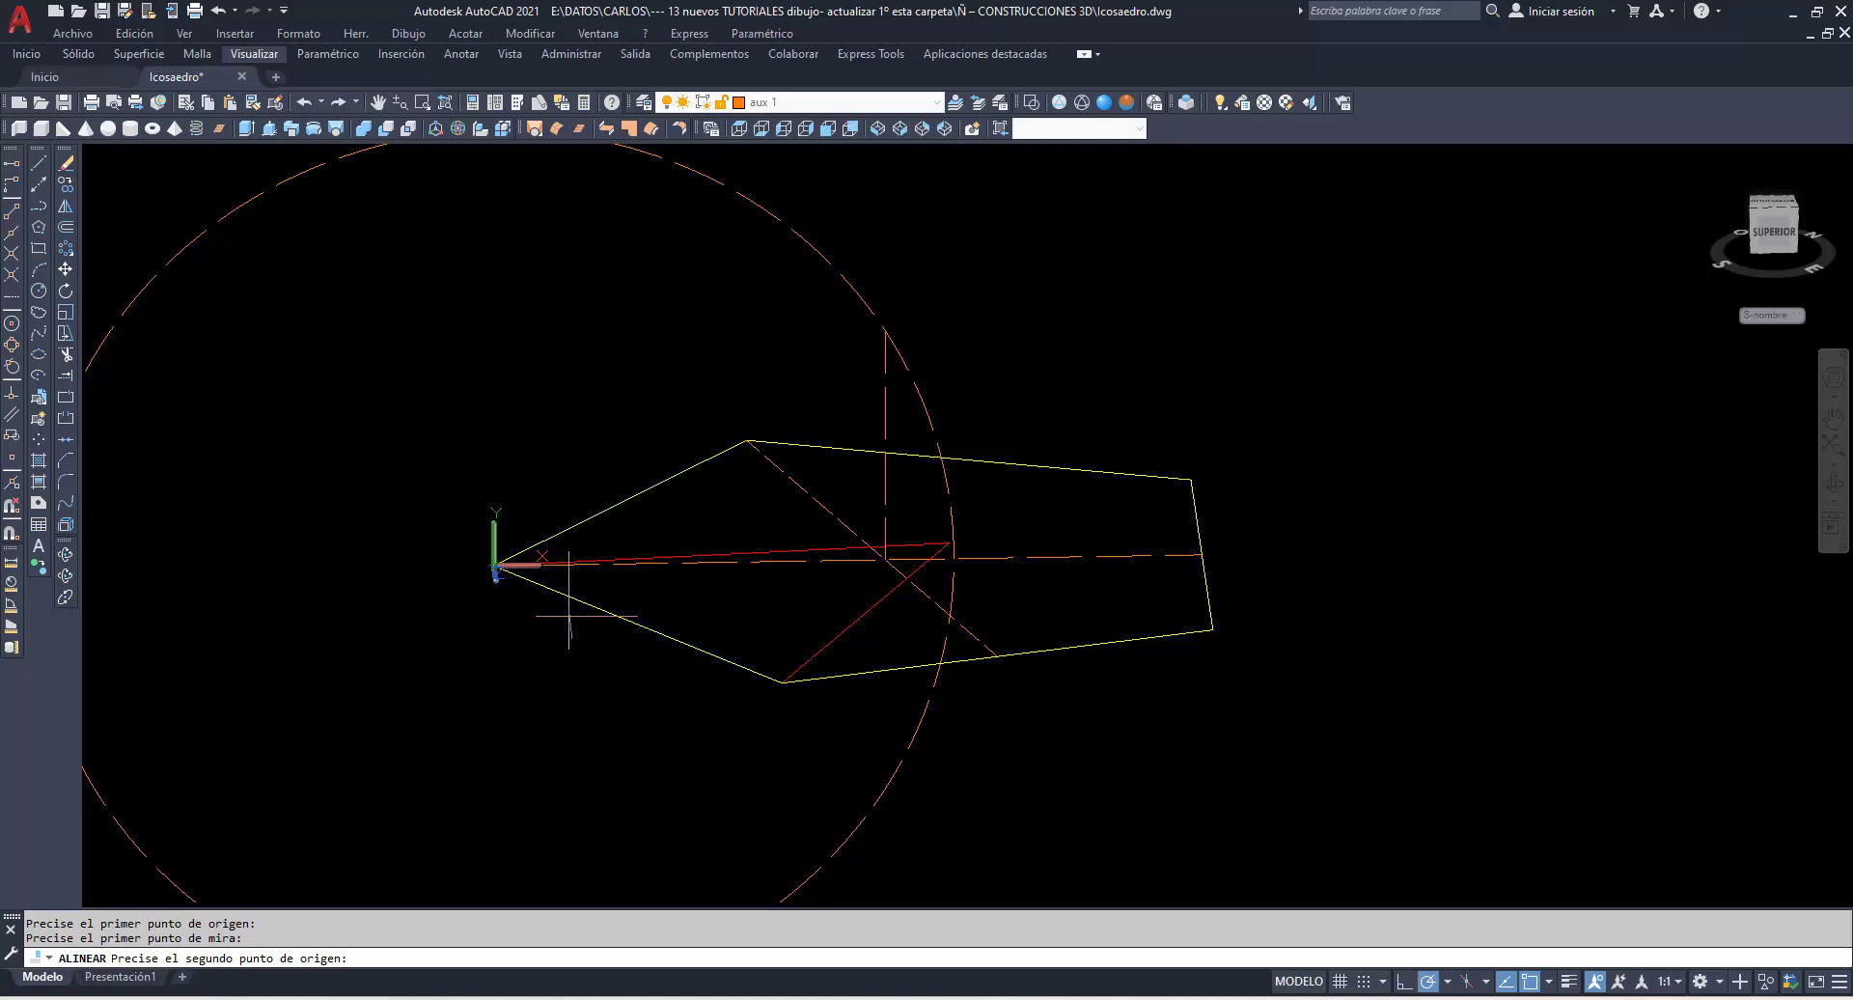
{"action": "left_click", "coordinate": [780, 682]}
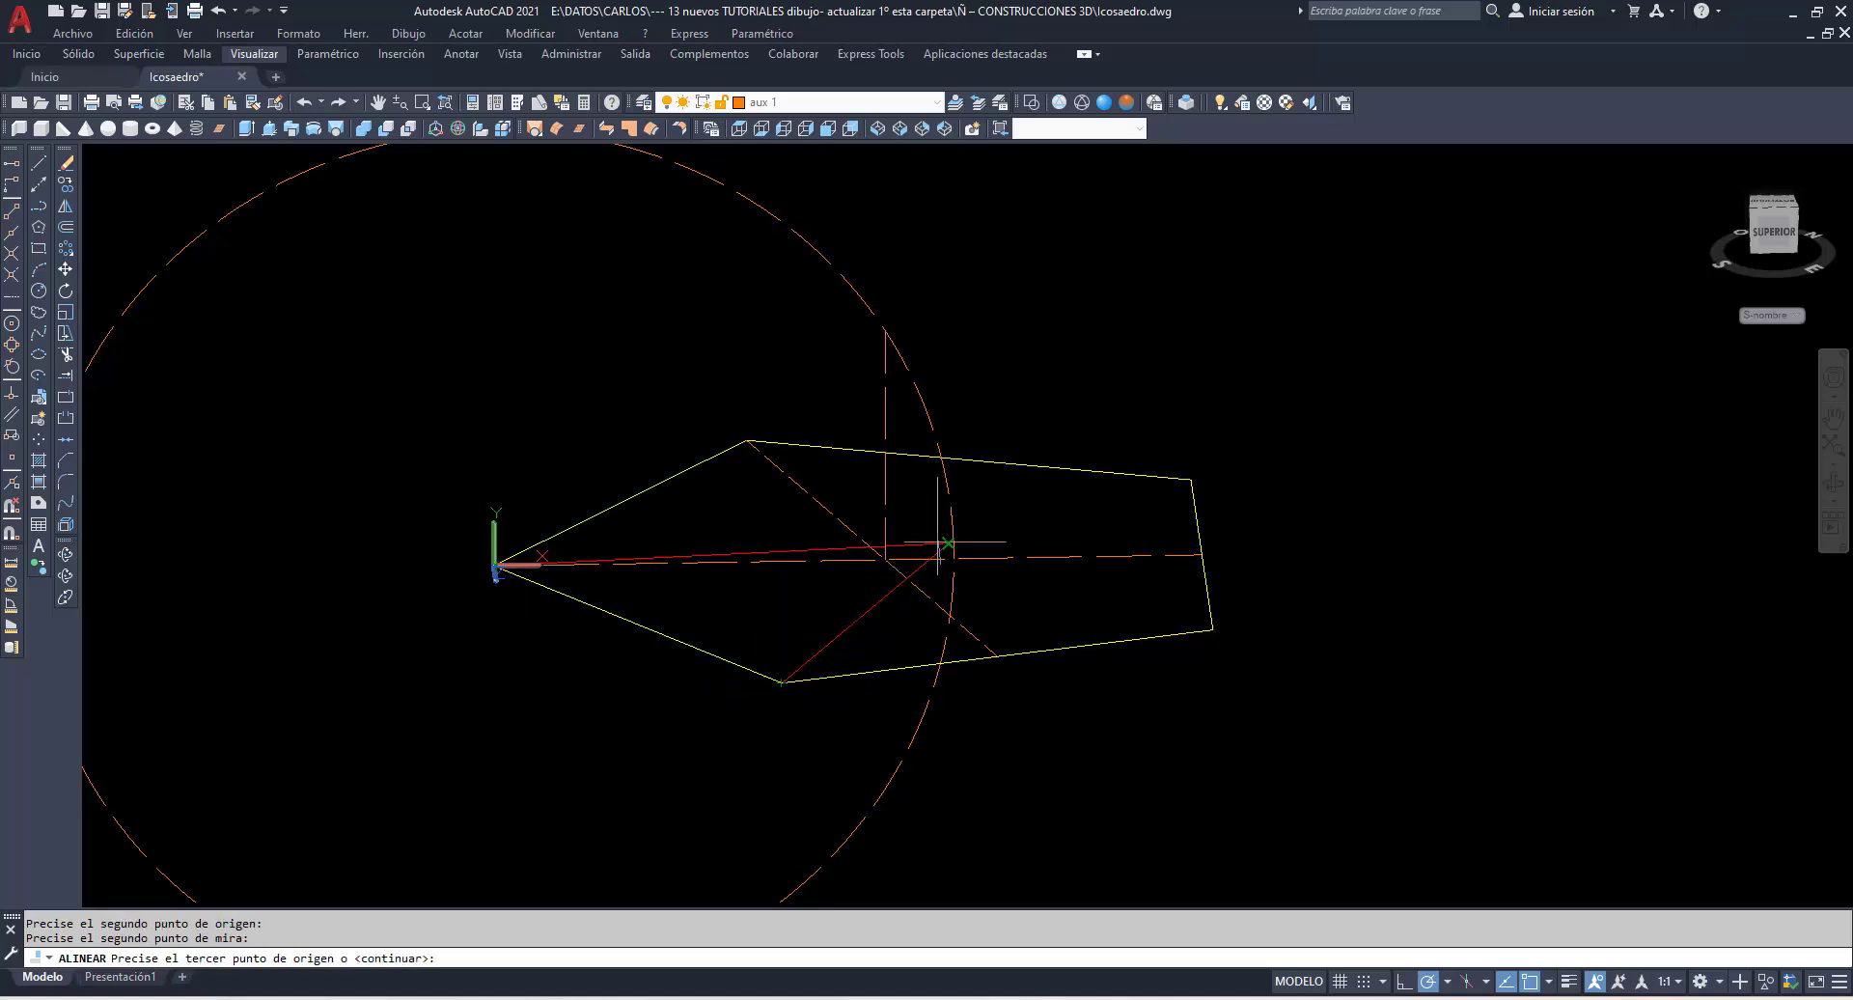
{"action": "left_click", "coordinate": [943, 532]}
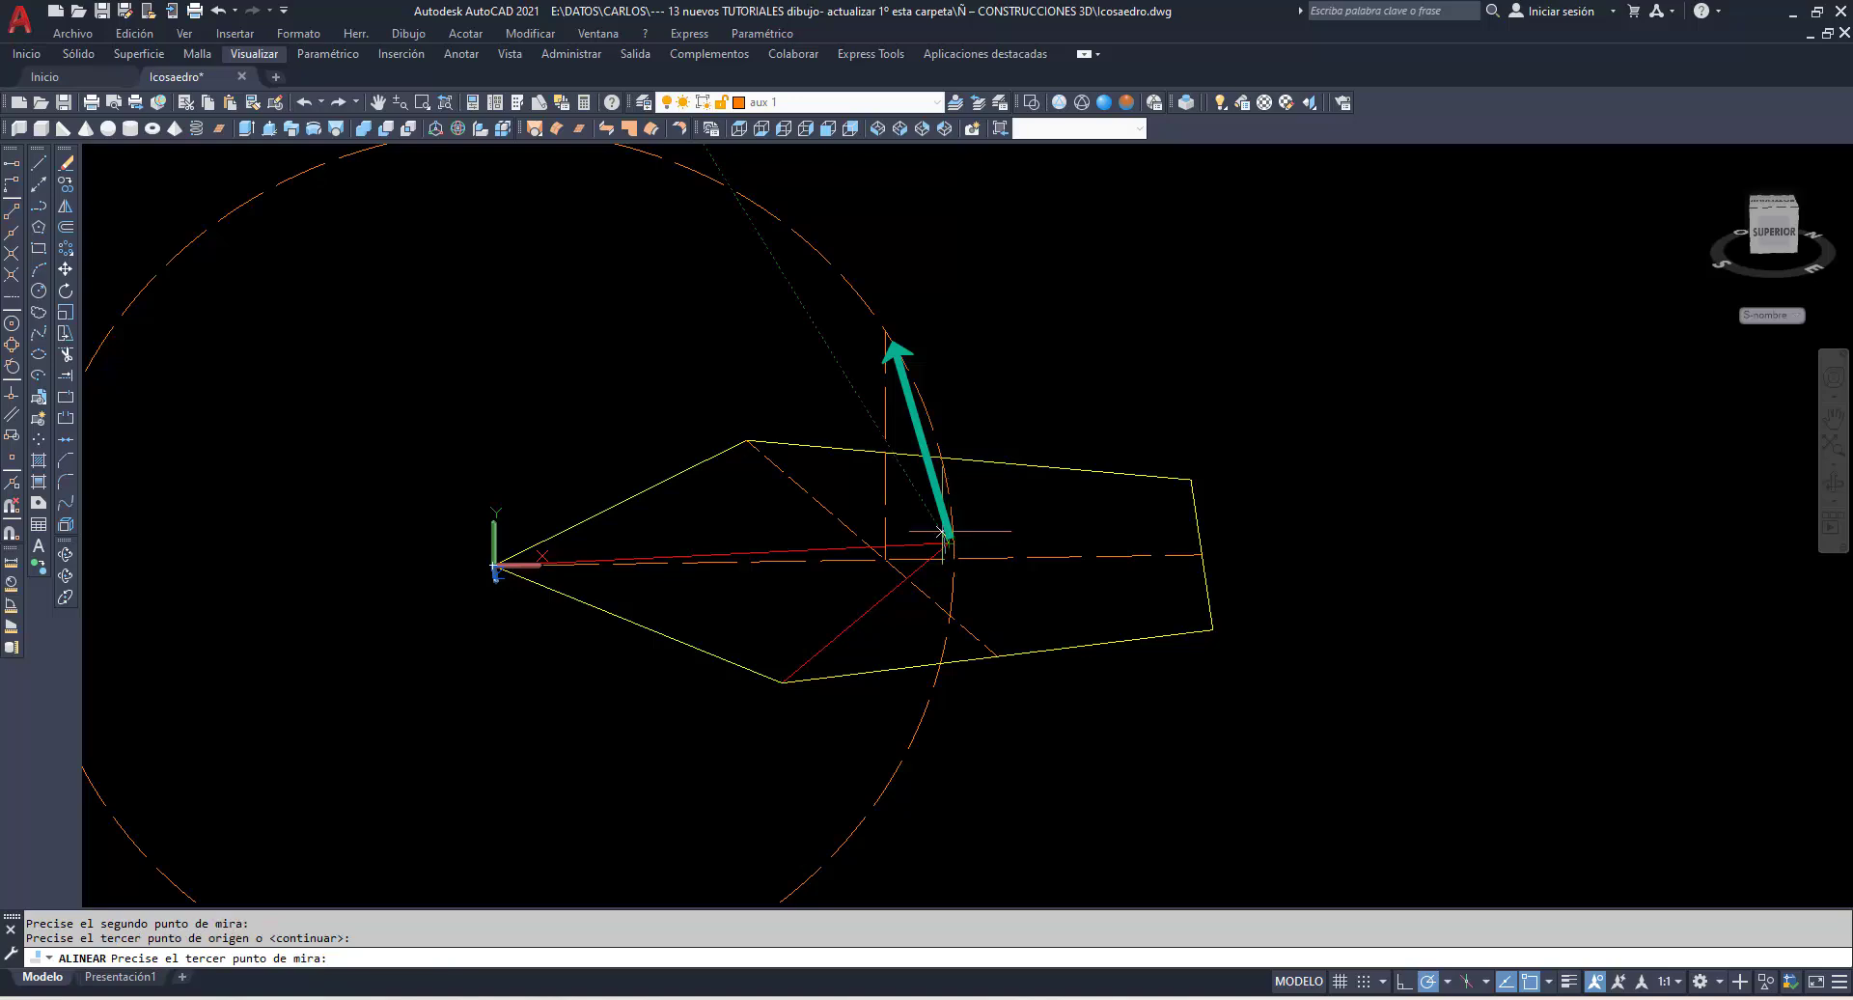
{"action": "left_click", "coordinate": [885, 331]}
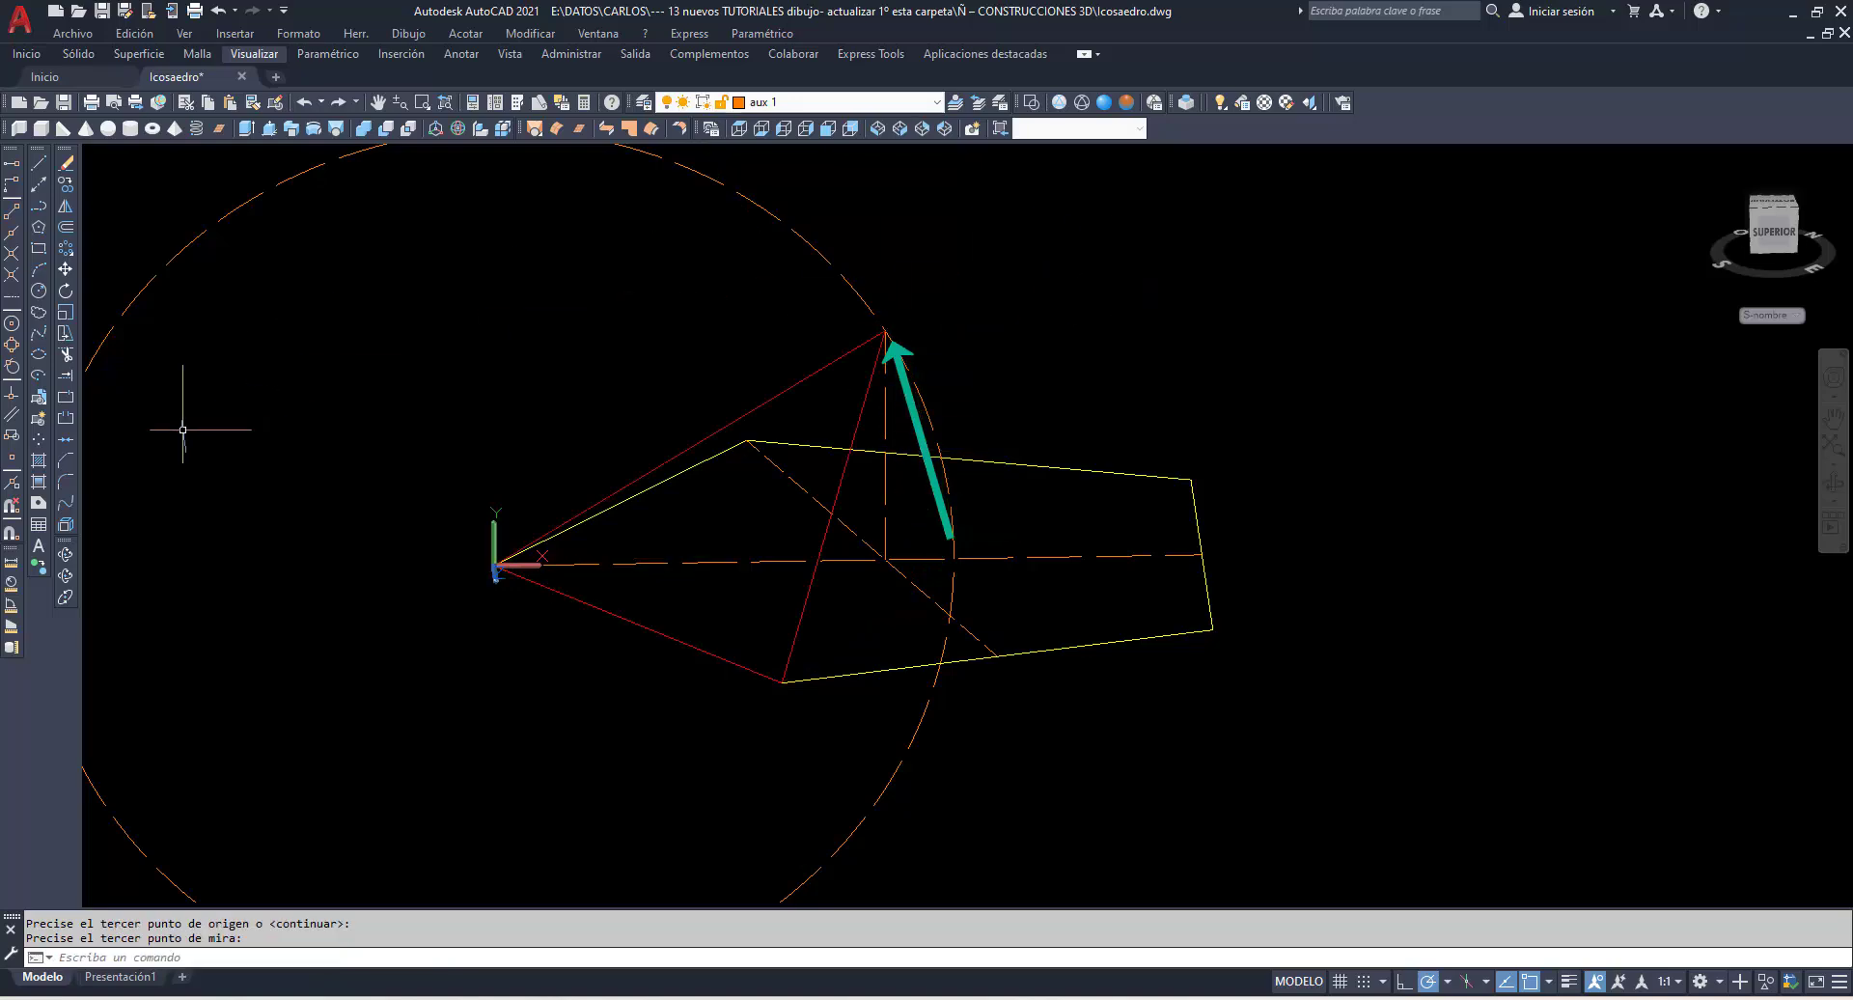
{"action": "mouse_move", "coordinate": [447, 442]}
{"action": "middle_mouse_down", "text": "shift"}
{"action": "mouse_move", "coordinate": [349, 441]}
{"action": "mouse_move", "coordinate": [525, 451]}
{"action": "mouse_move", "coordinate": [492, 443]}
{"action": "mouse_move", "coordinate": [469, 483]}
{"action": "mouse_move", "coordinate": [541, 472]}
{"action": "middle_mouse_up", "text": "shift"}
Leave orbit mode and make Icosaedro the current layer.
{"action": "right_click", "coordinate": [467, 327]}
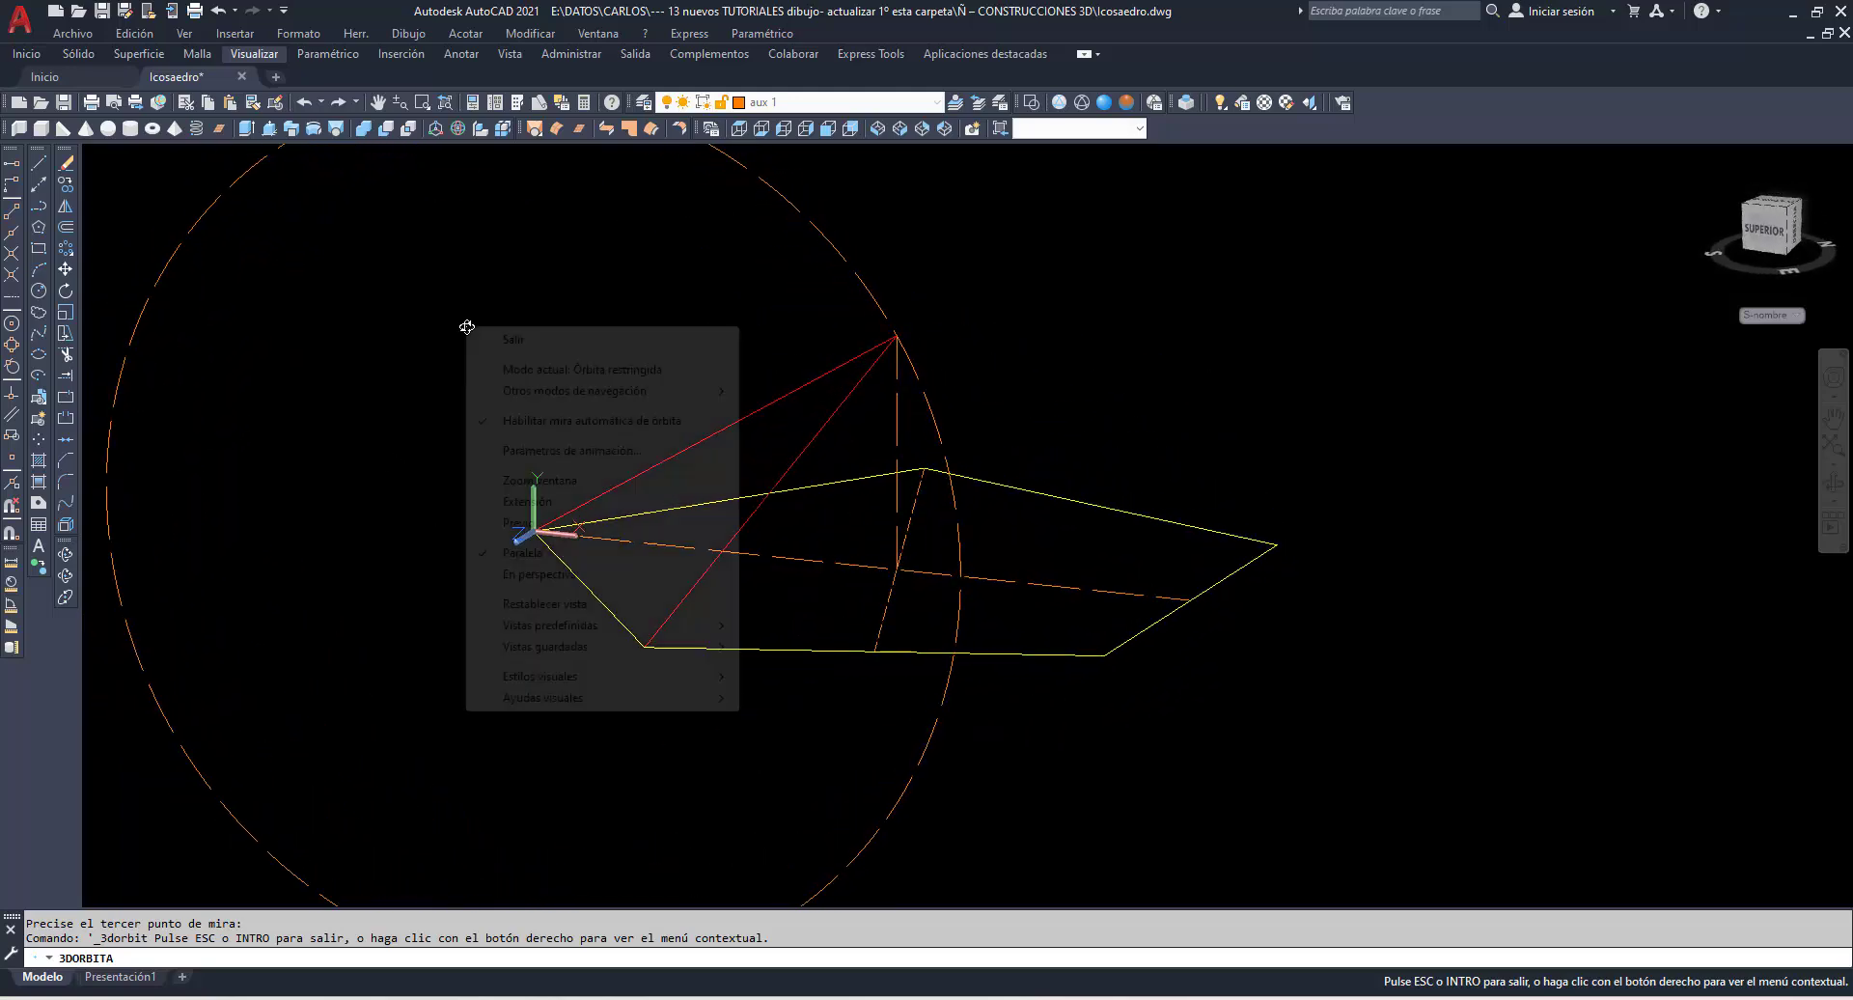
{"action": "left_click", "coordinate": [493, 339]}
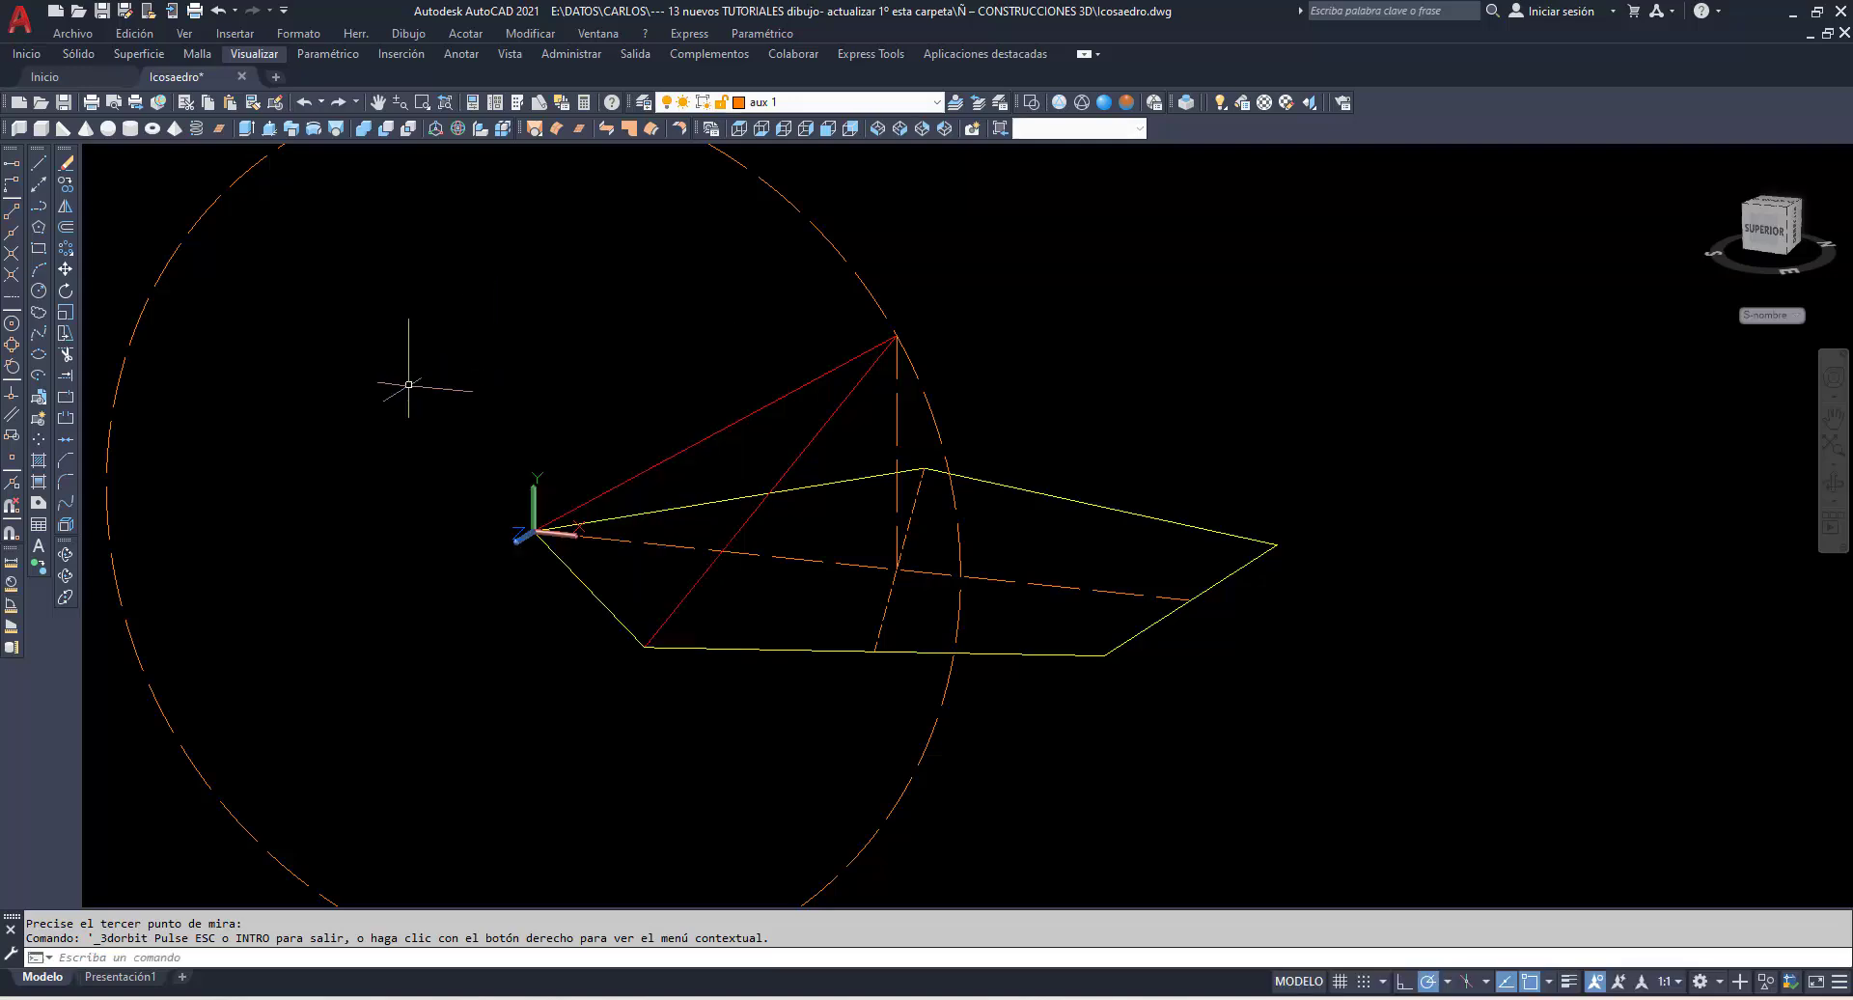
{"action": "left_click", "coordinate": [791, 102]}
{"action": "left_click", "coordinate": [781, 197]}
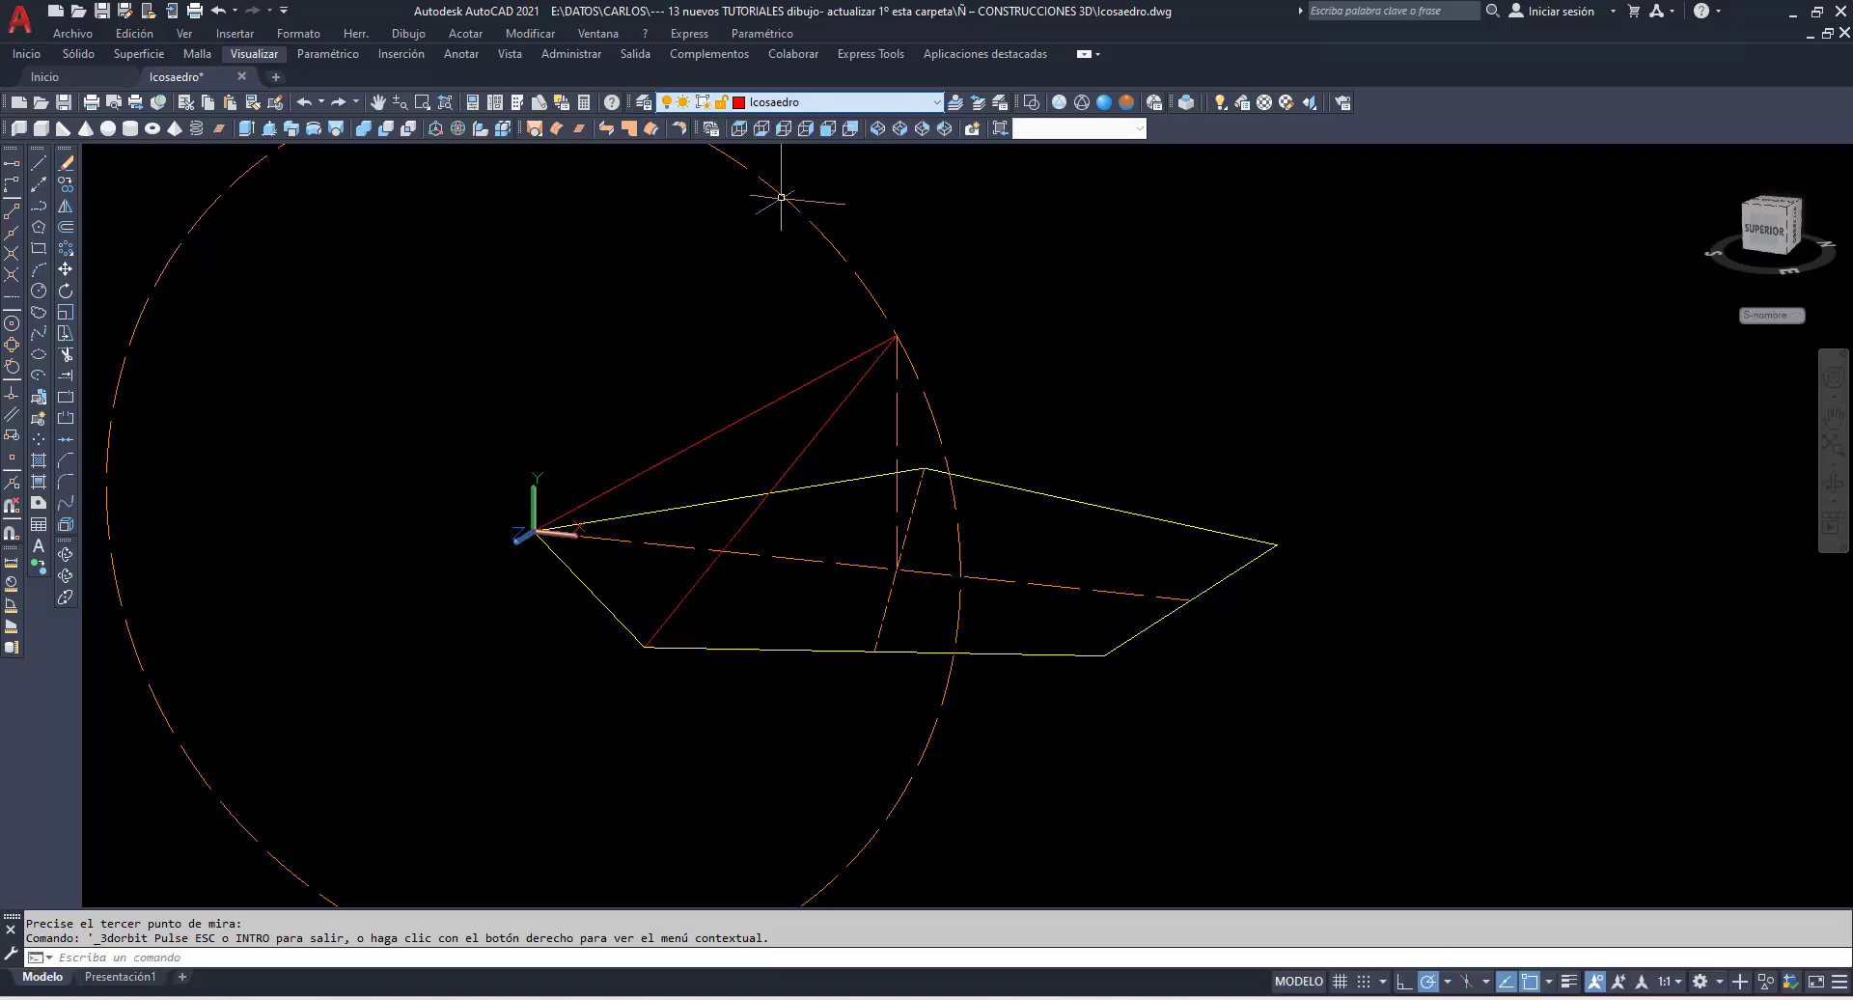
Convert the triangle's edges into a region and reset the UCS to World.
{"action": "left_click", "coordinate": [39, 502]}
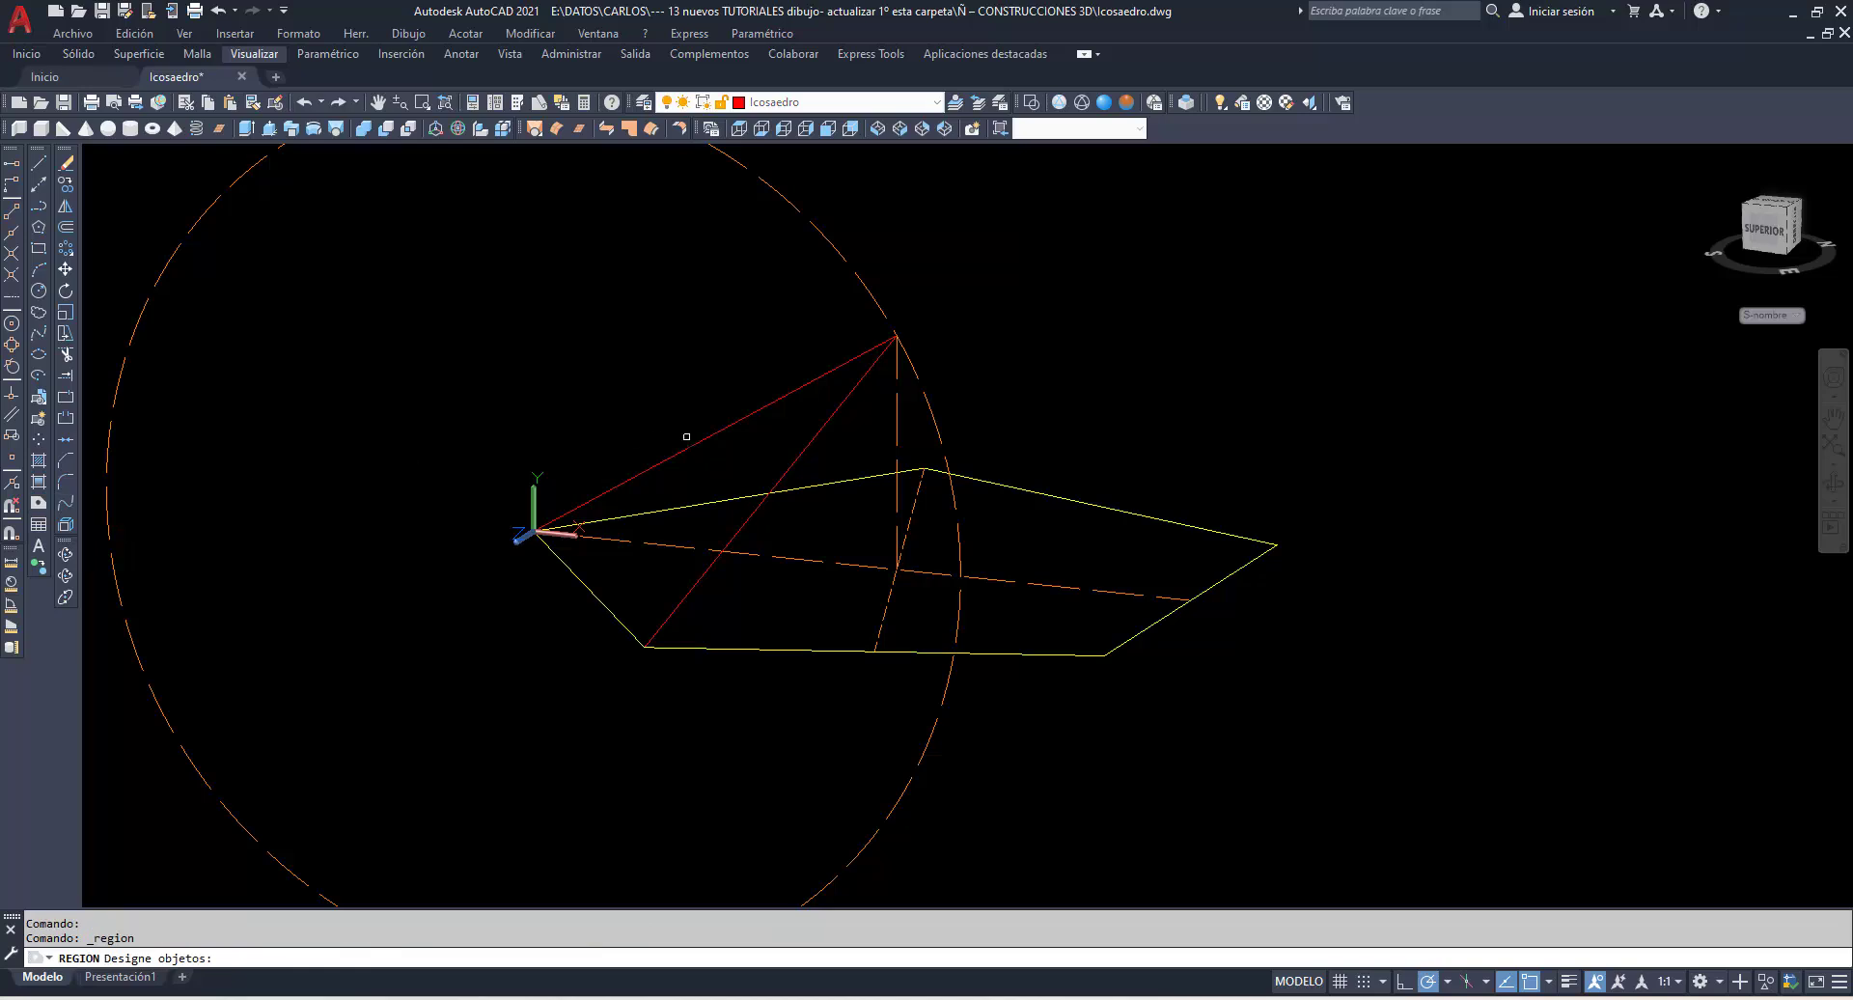
{"action": "left_click", "coordinate": [682, 447]}
{"action": "key", "text": "Return"}
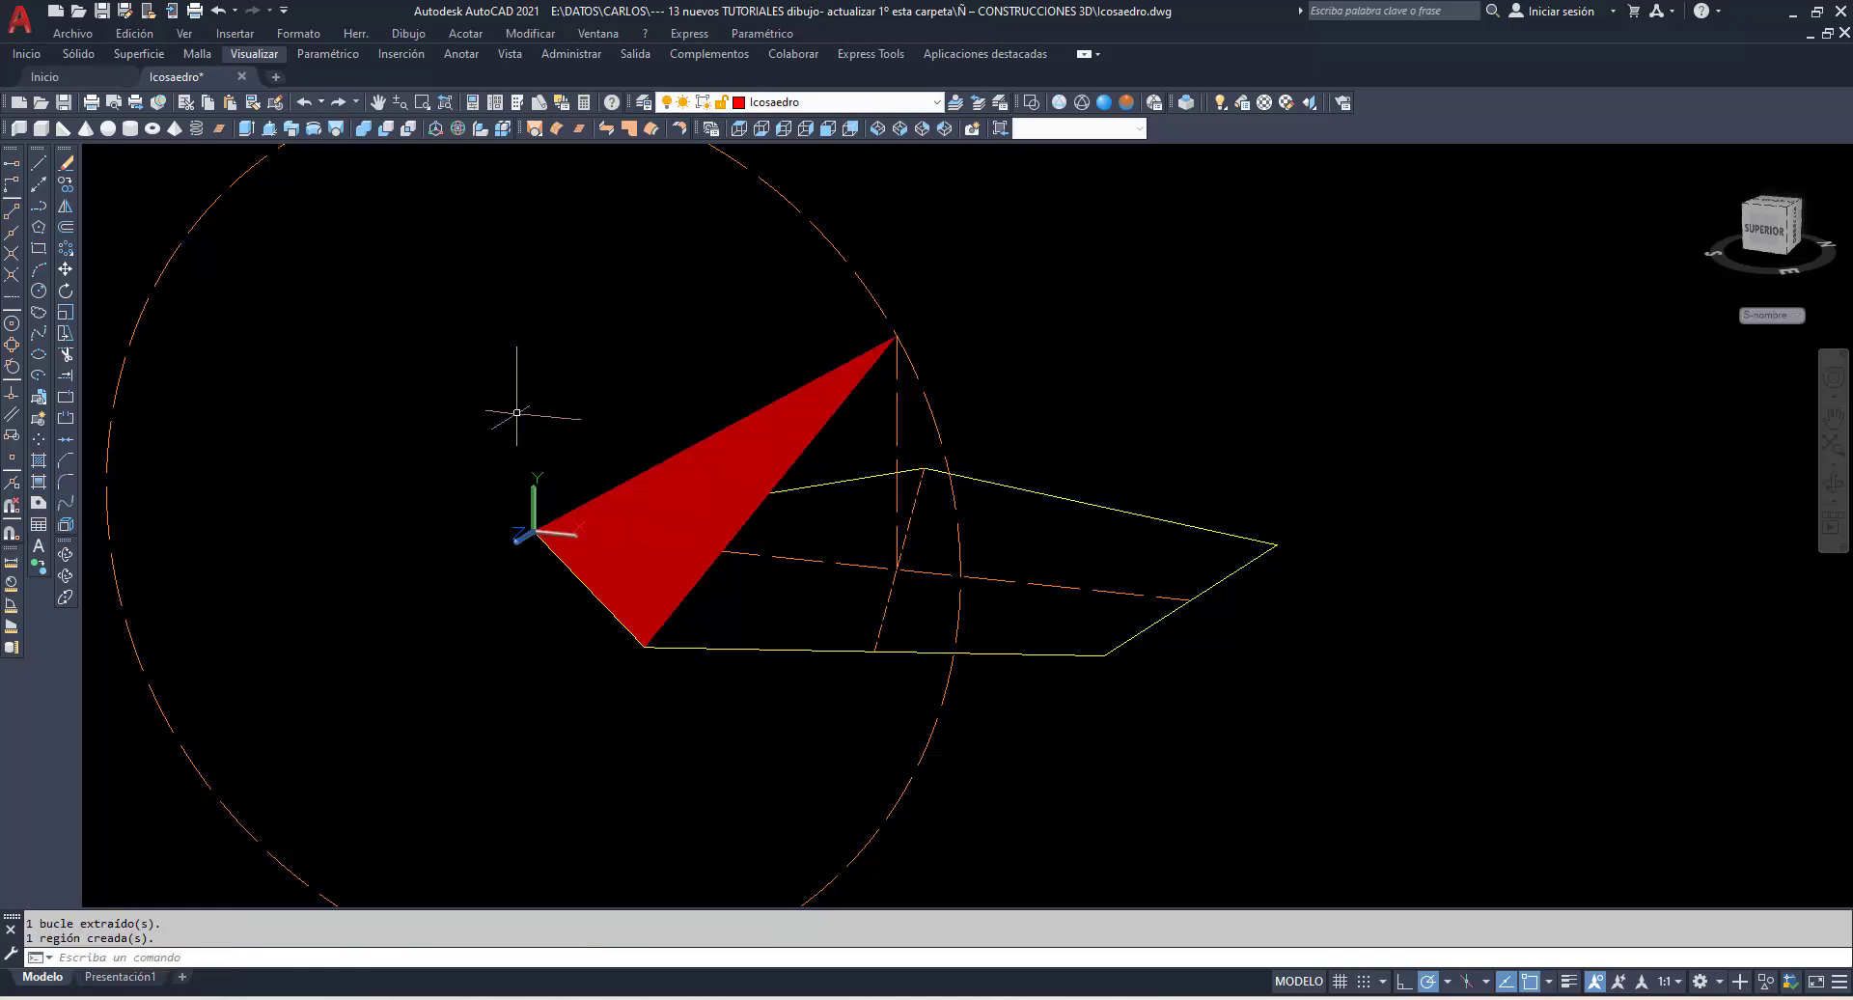
{"action": "type", "text": "scp"}
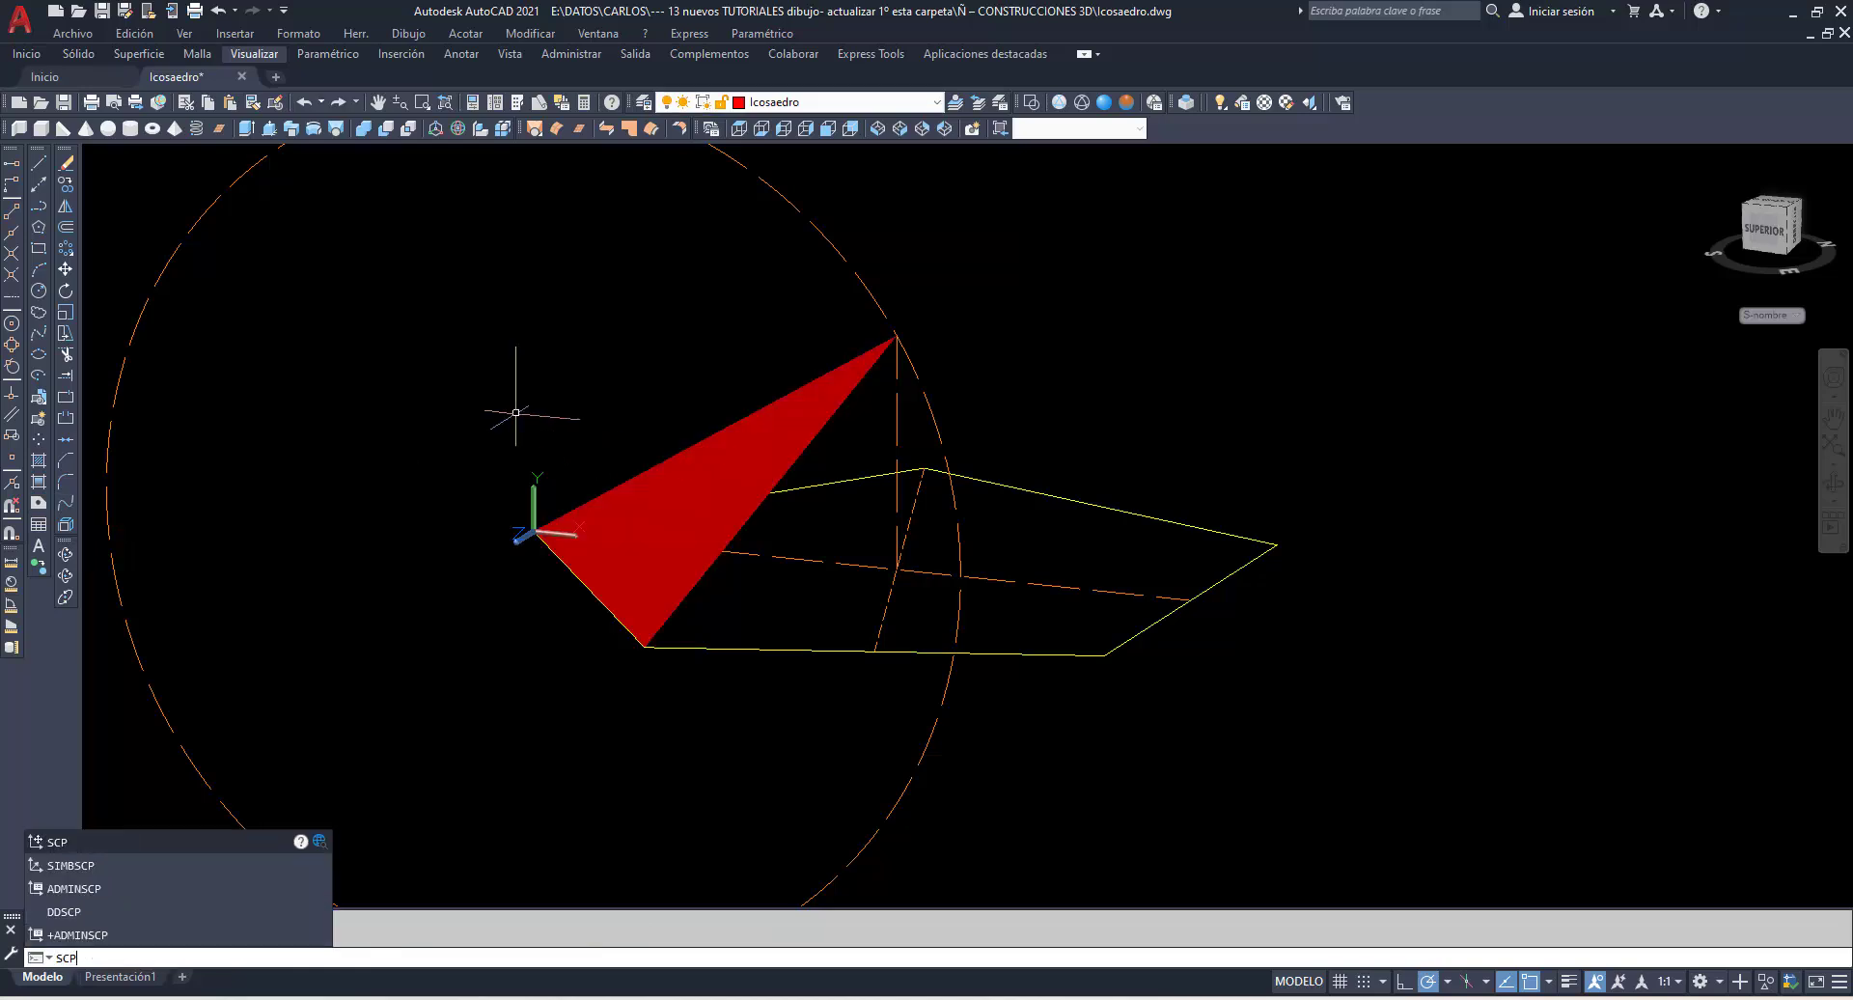
{"action": "key", "text": "Return"}
{"action": "key", "text": "Return"}
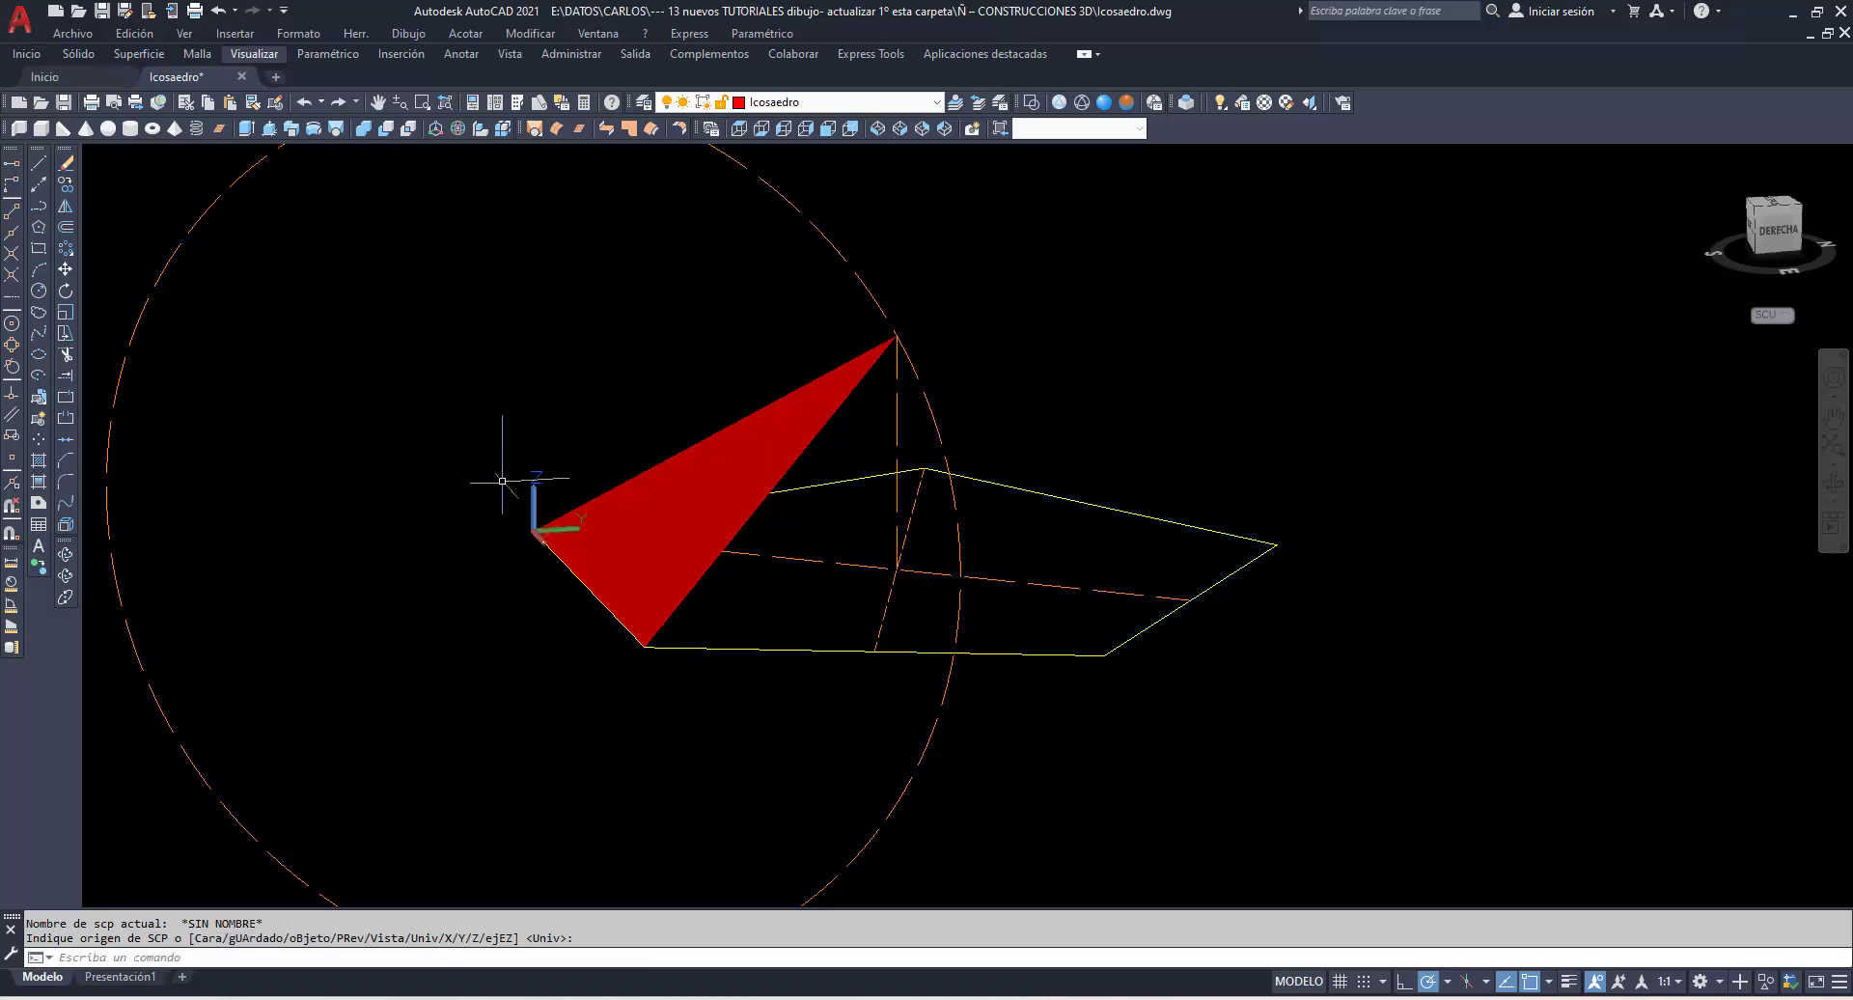
Polar-array the red triangle around the pentagon's centre and begin setting the item count.
{"action": "left_click", "coordinate": [66, 249]}
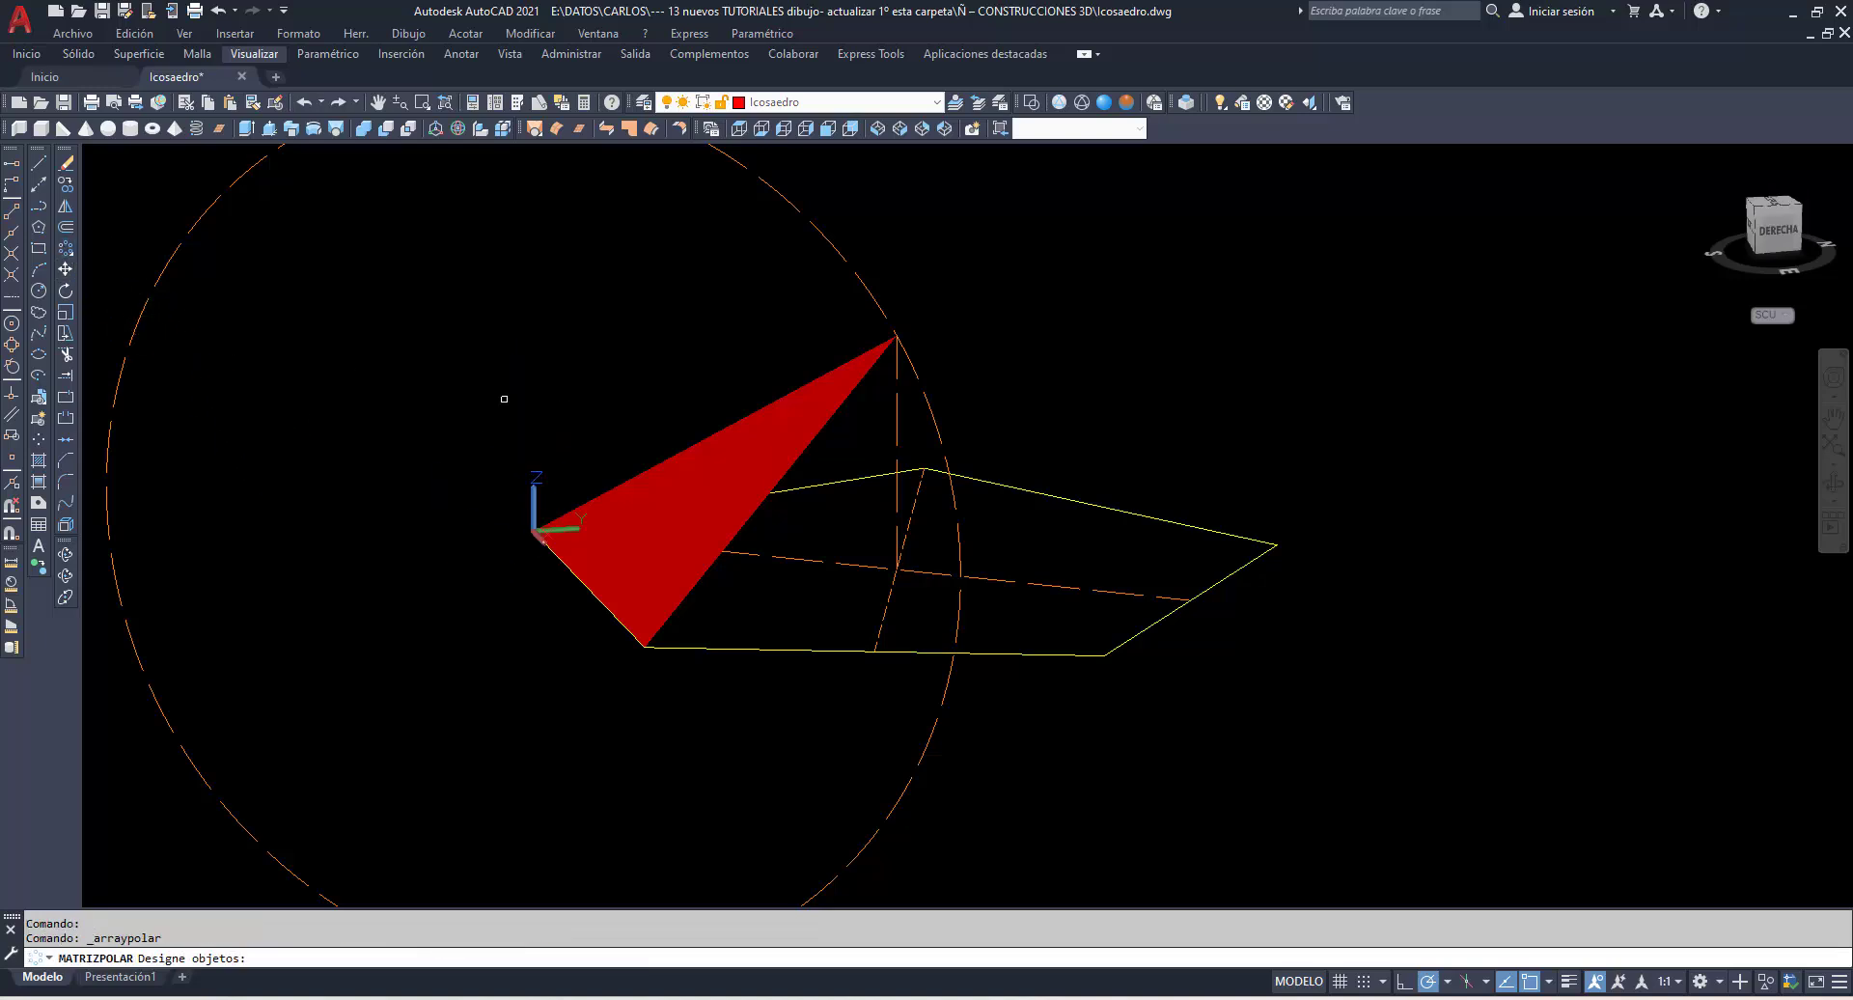
{"action": "left_click", "coordinate": [622, 505]}
{"action": "key", "text": "Return"}
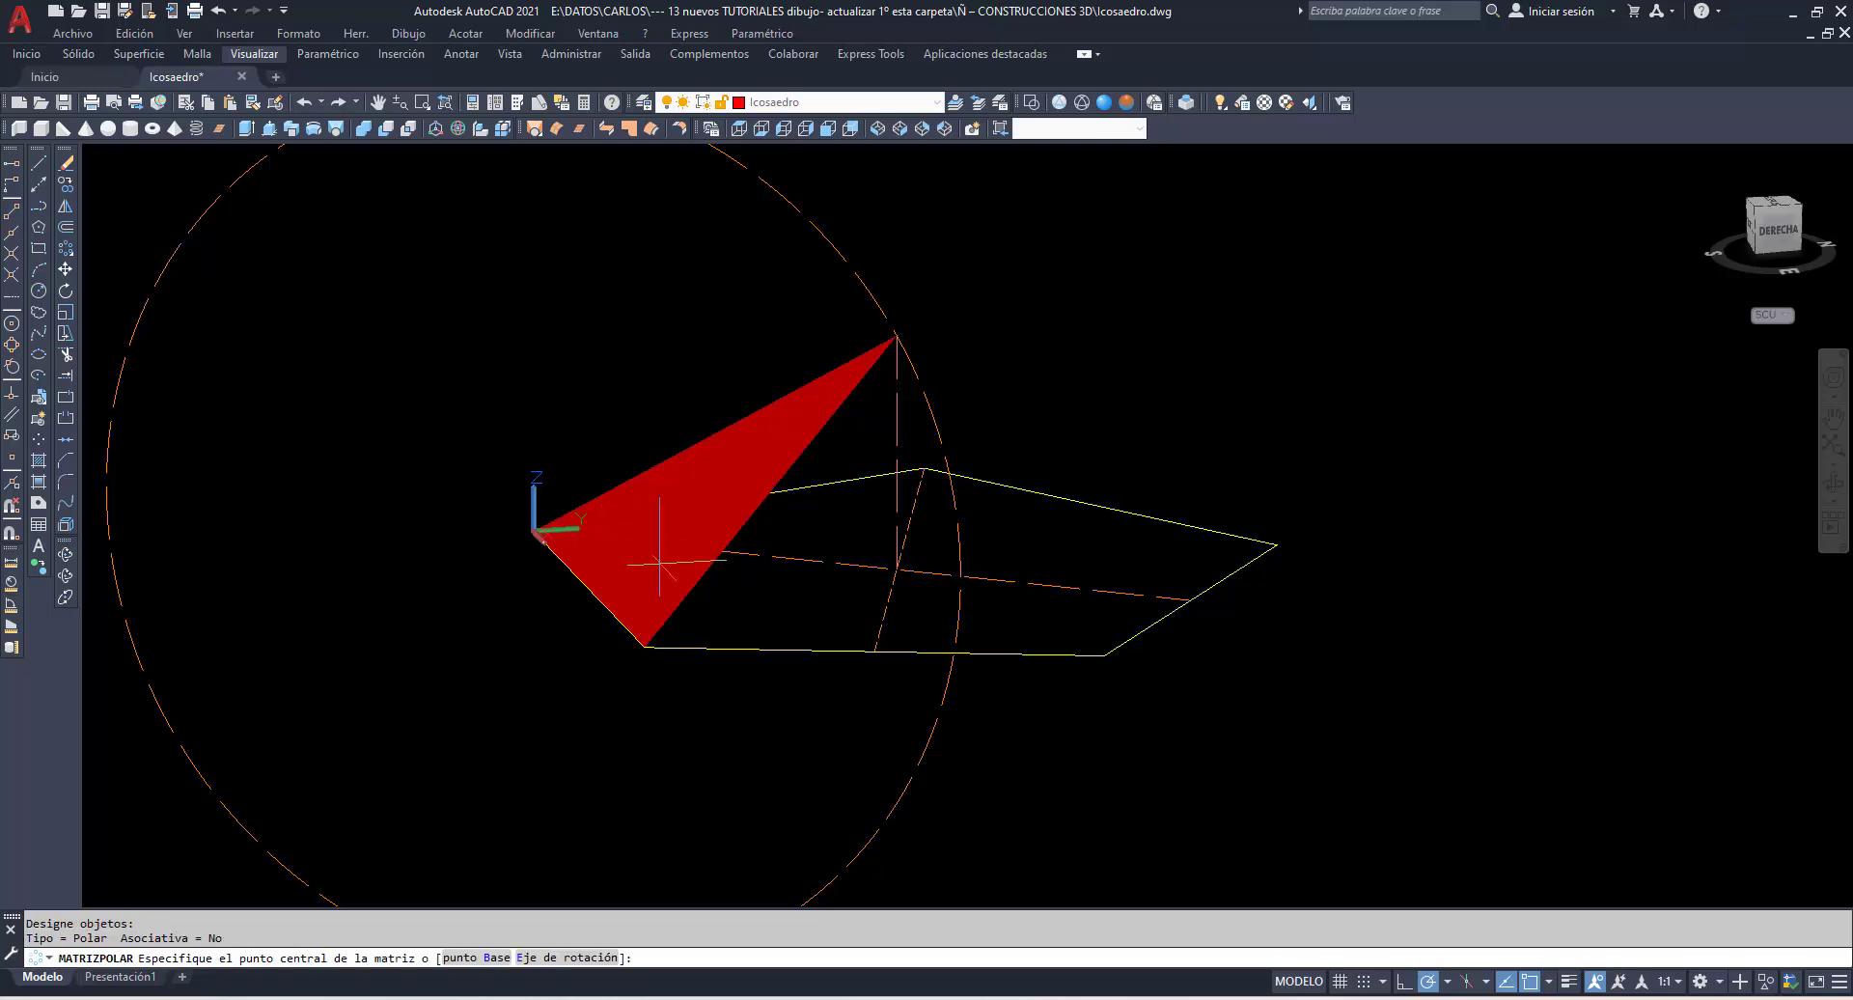
{"action": "left_click", "coordinate": [896, 569]}
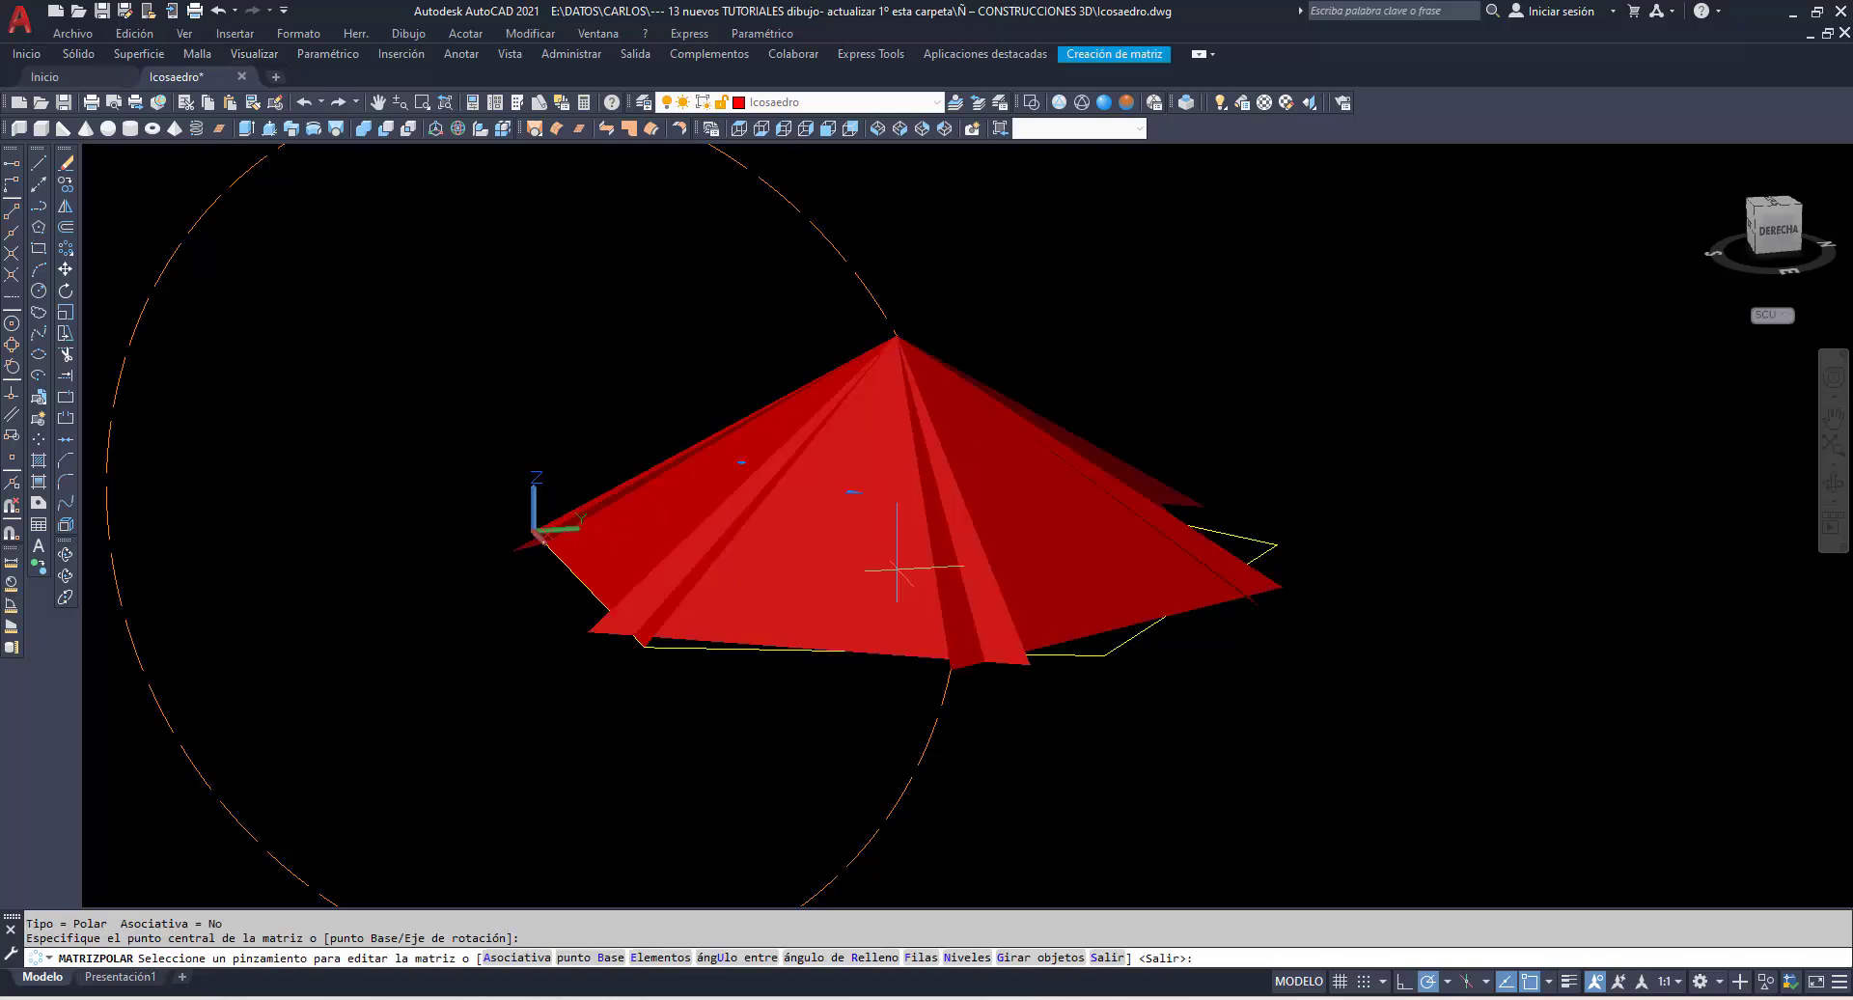
{"action": "left_click", "coordinate": [661, 957]}
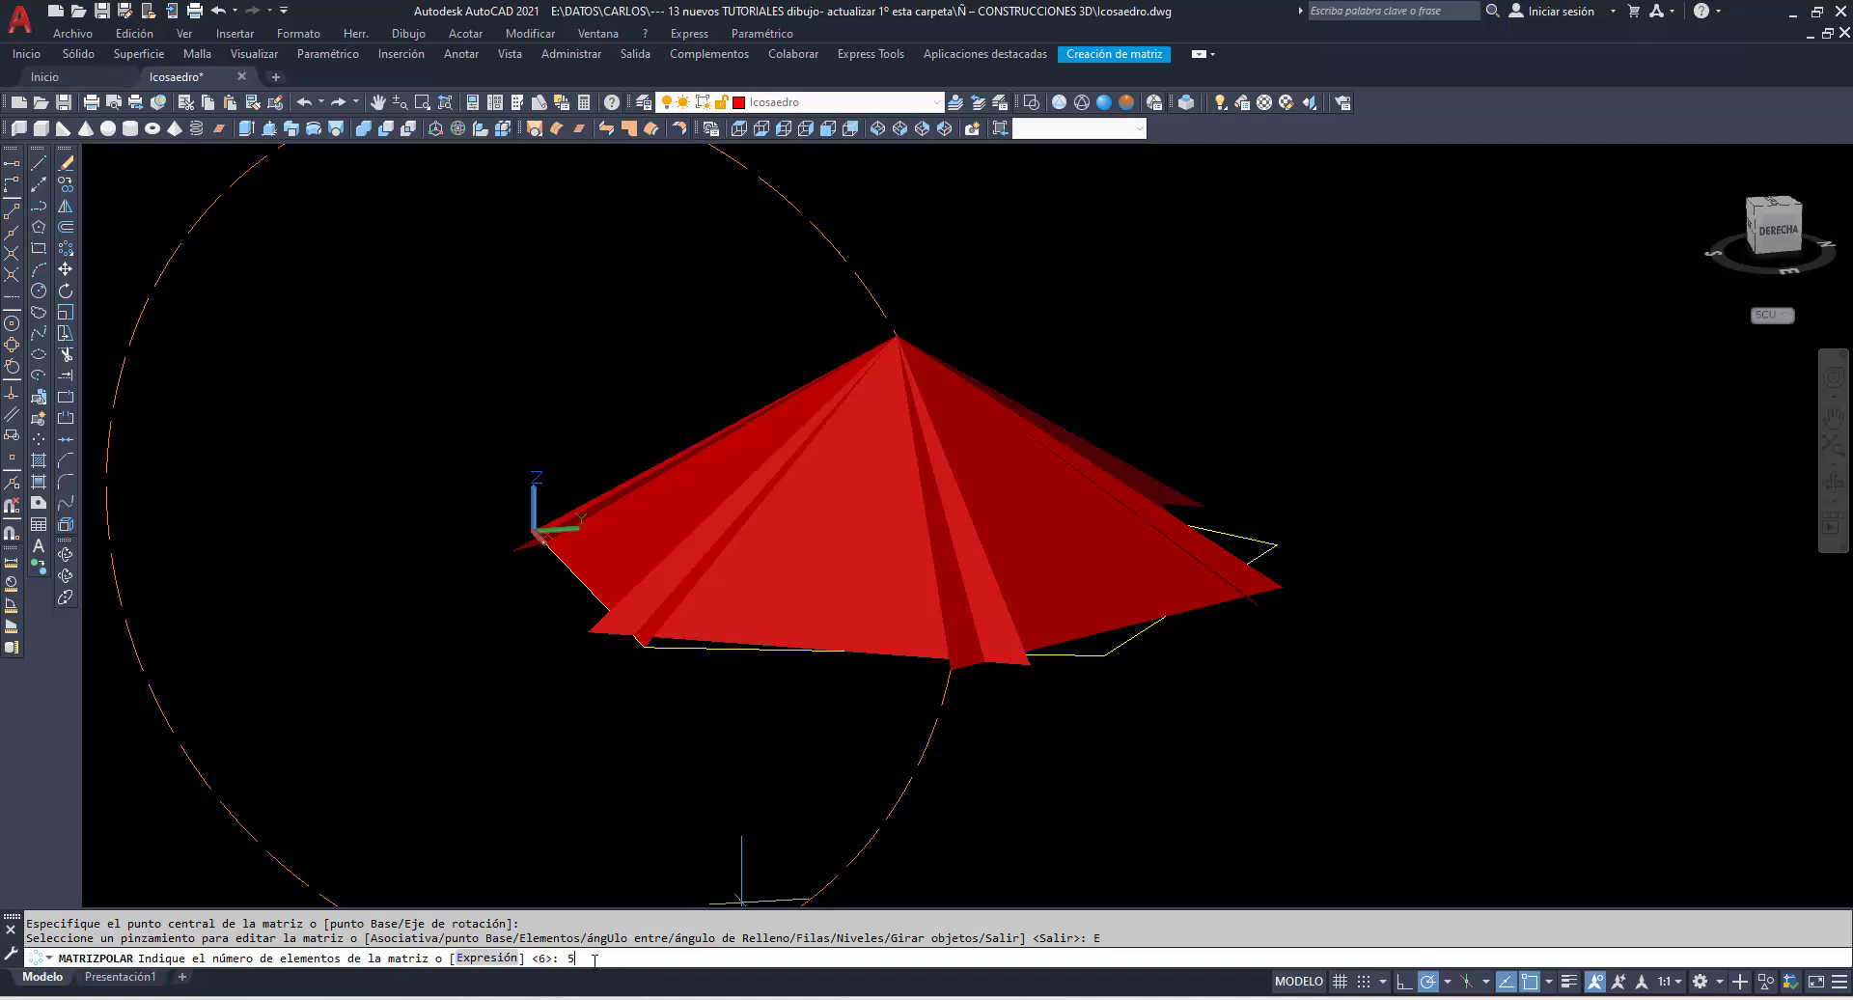
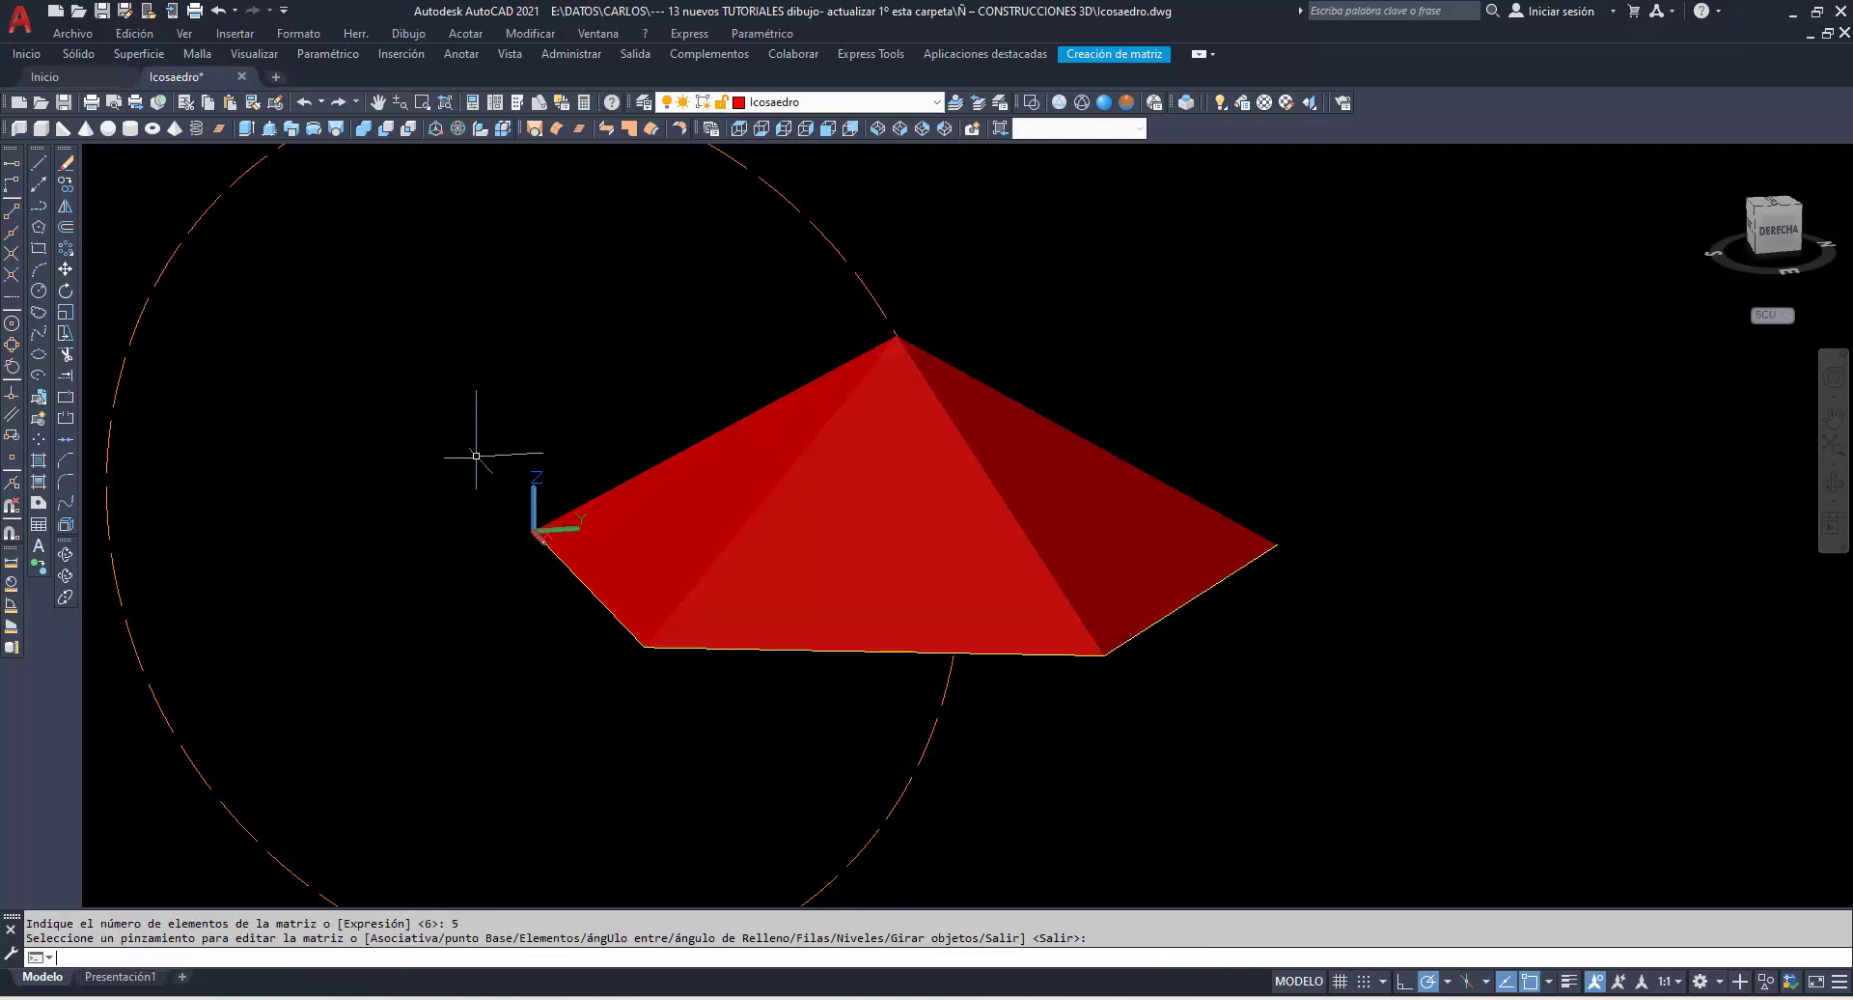
Finish the array, orbit the pyramid, switch to Wireframe and pan it right.
{"action": "key", "text": "Return"}
{"action": "left_click", "coordinate": [66, 554]}
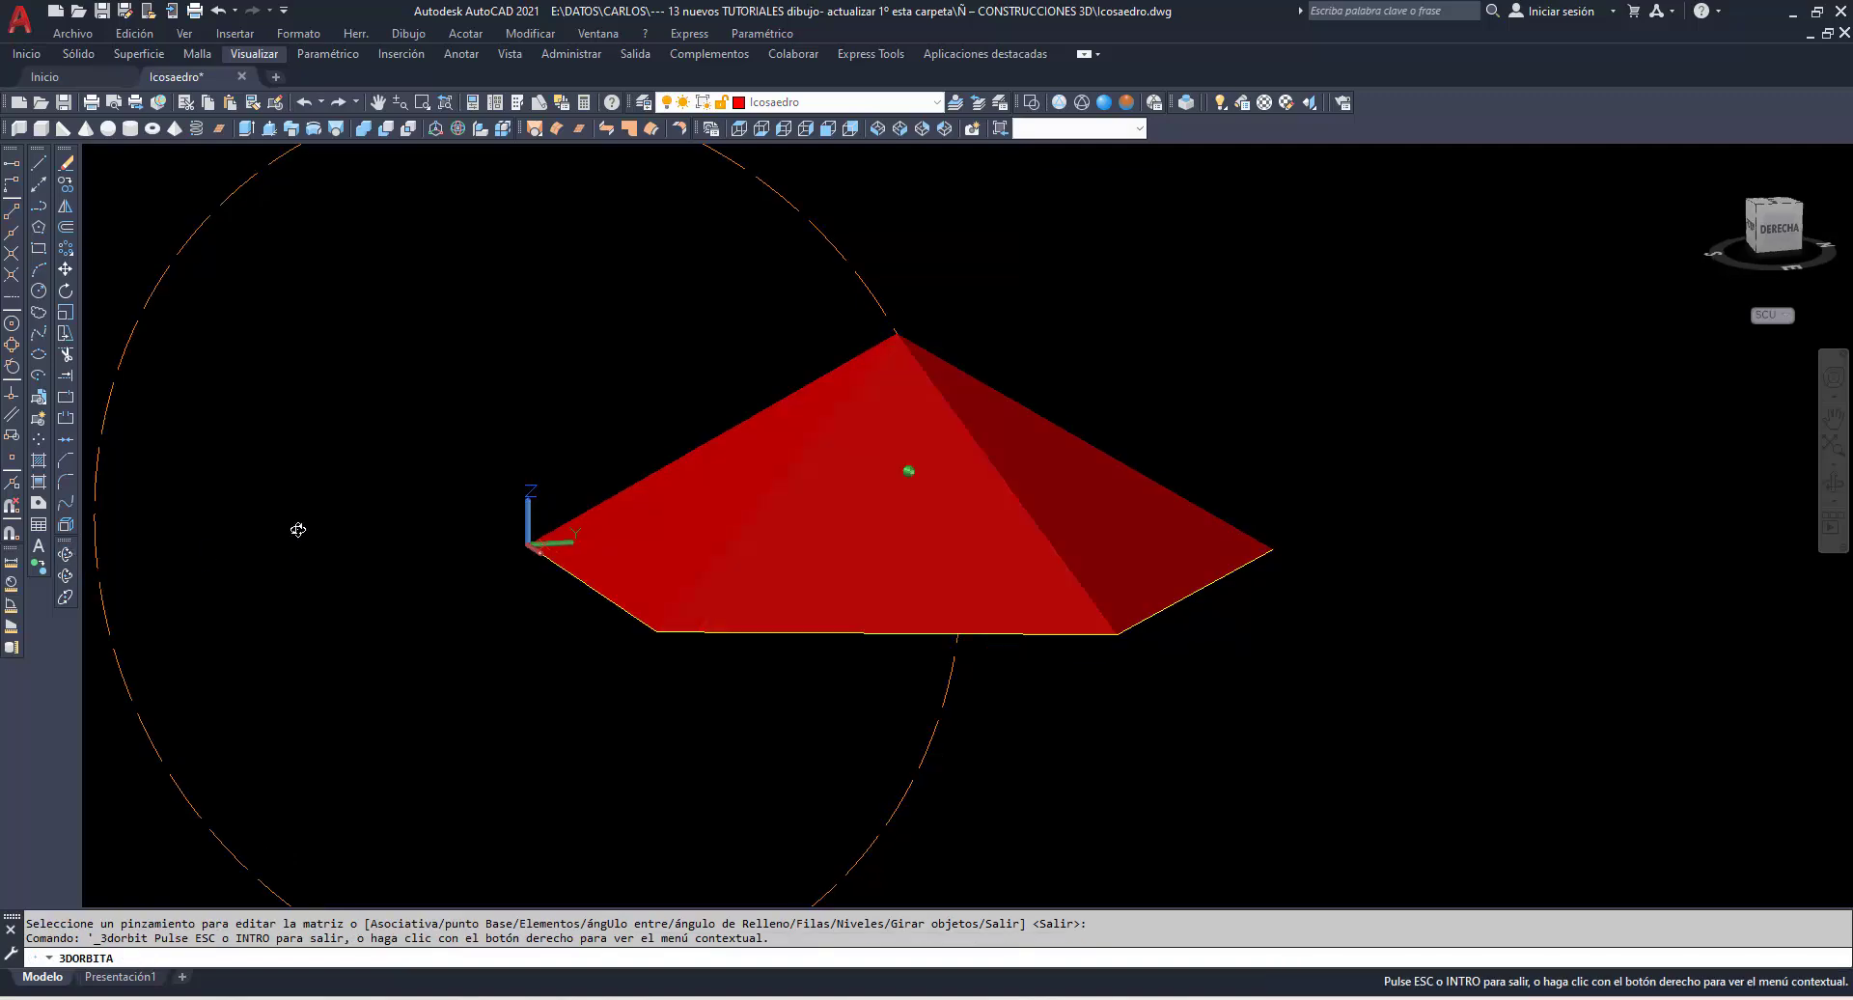
{"action": "mouse_move", "coordinate": [297, 529]}
{"action": "left_mouse_down"}
{"action": "mouse_move", "coordinate": [348, 401]}
{"action": "mouse_move", "coordinate": [314, 401]}
{"action": "mouse_move", "coordinate": [291, 495]}
{"action": "mouse_move", "coordinate": [372, 592]}
{"action": "mouse_move", "coordinate": [322, 570]}
{"action": "left_mouse_up"}
{"action": "left_click", "coordinate": [1059, 102]}
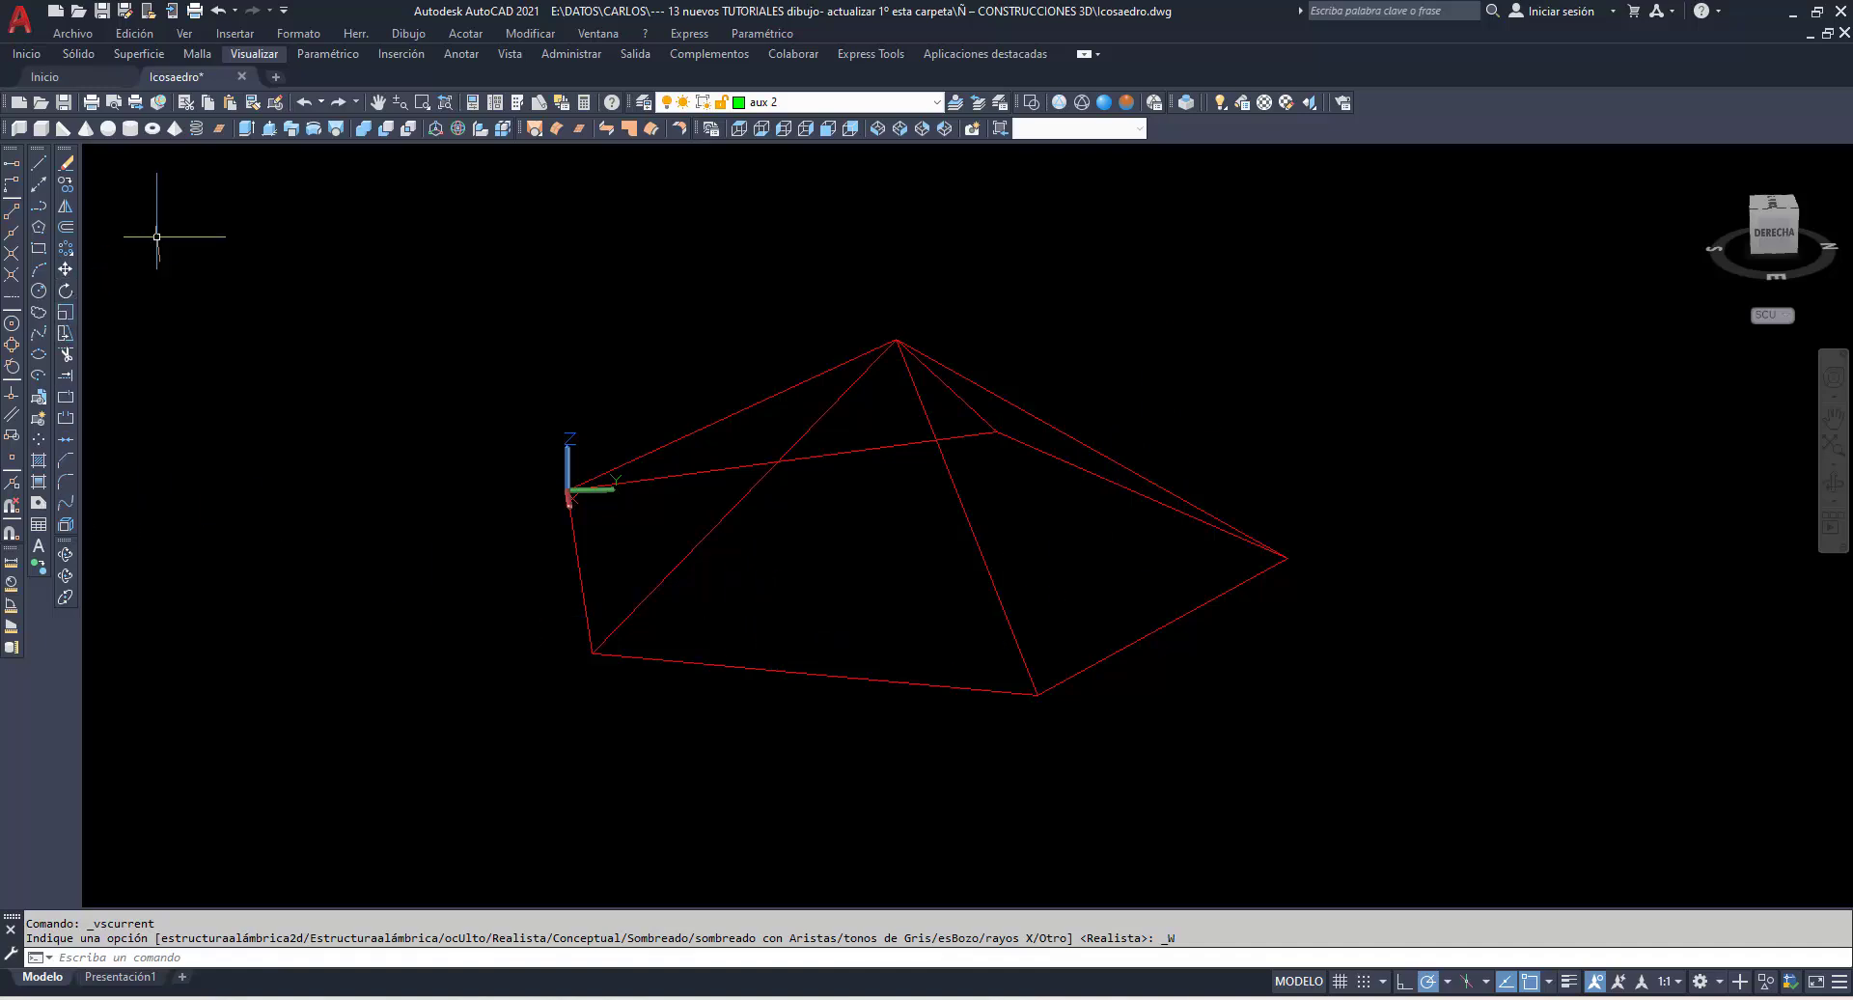
{"action": "left_click", "coordinate": [377, 104]}
{"action": "left_click_drag", "start_coordinate": [666, 501], "coordinate": [998, 457]}
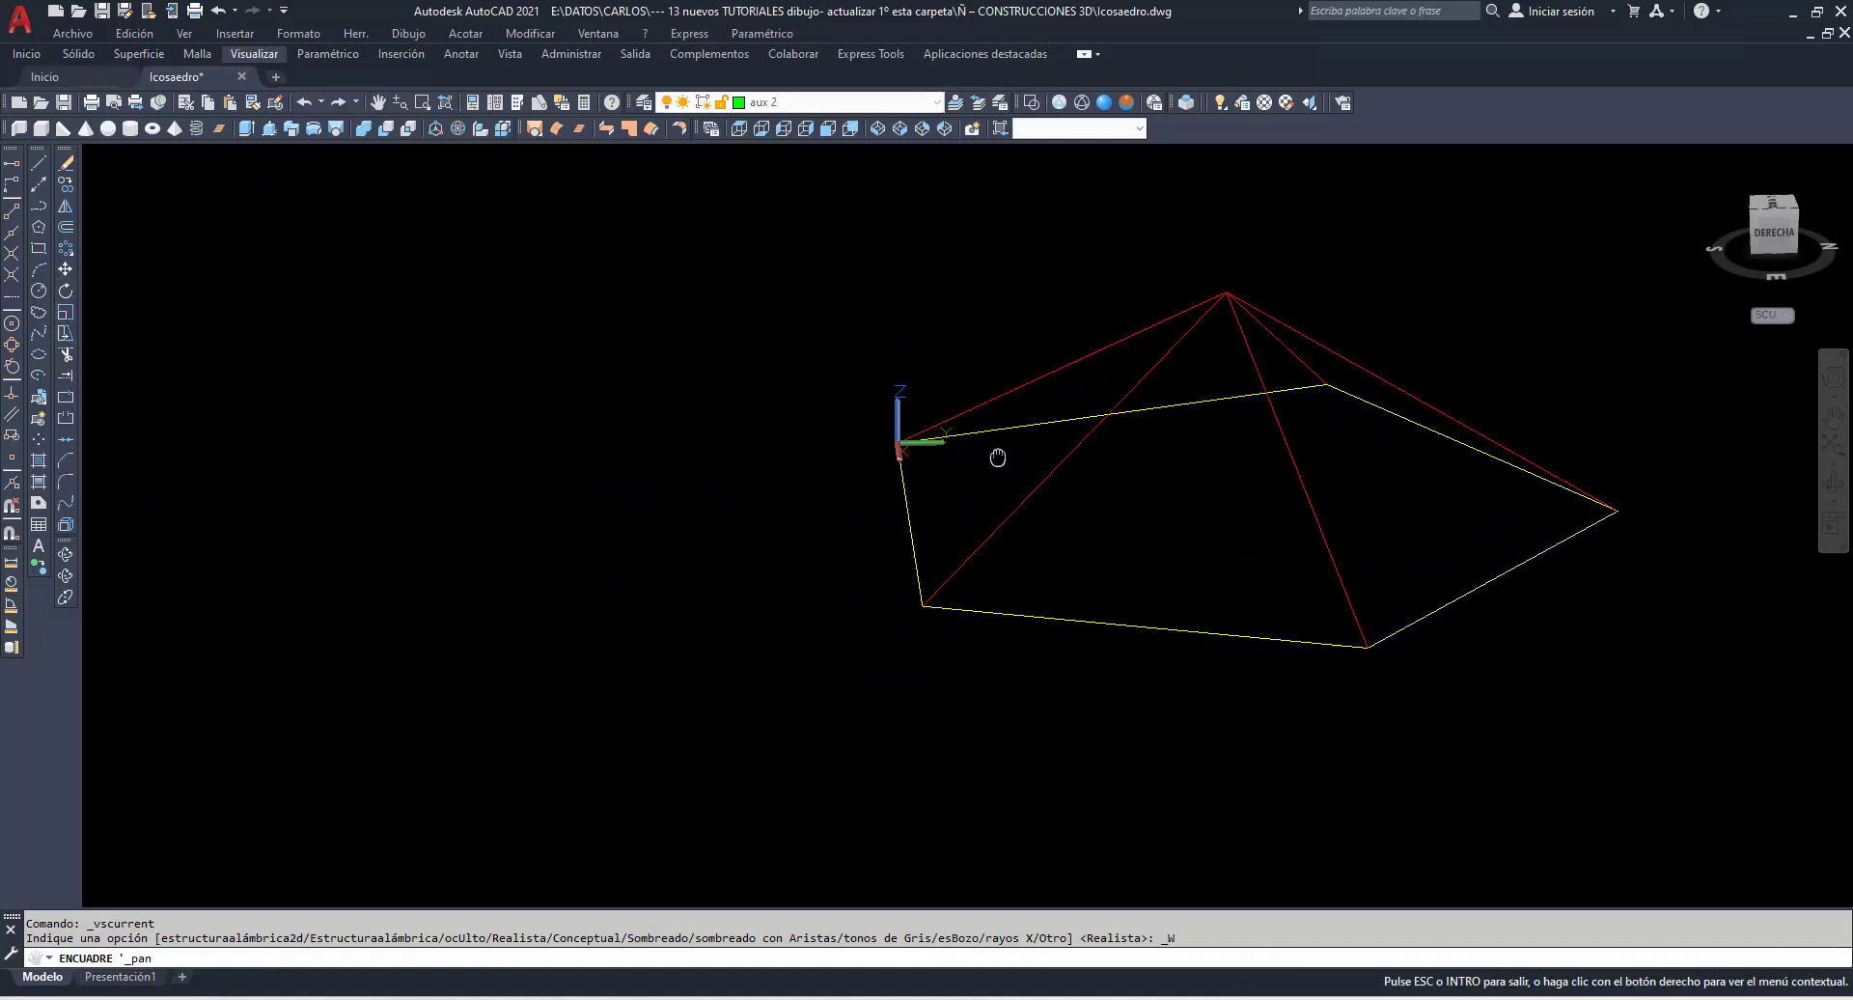
Copy the pyramid from its right outer vertex to its left base vertex, shaded Realistic.
{"action": "left_click", "coordinate": [68, 188]}
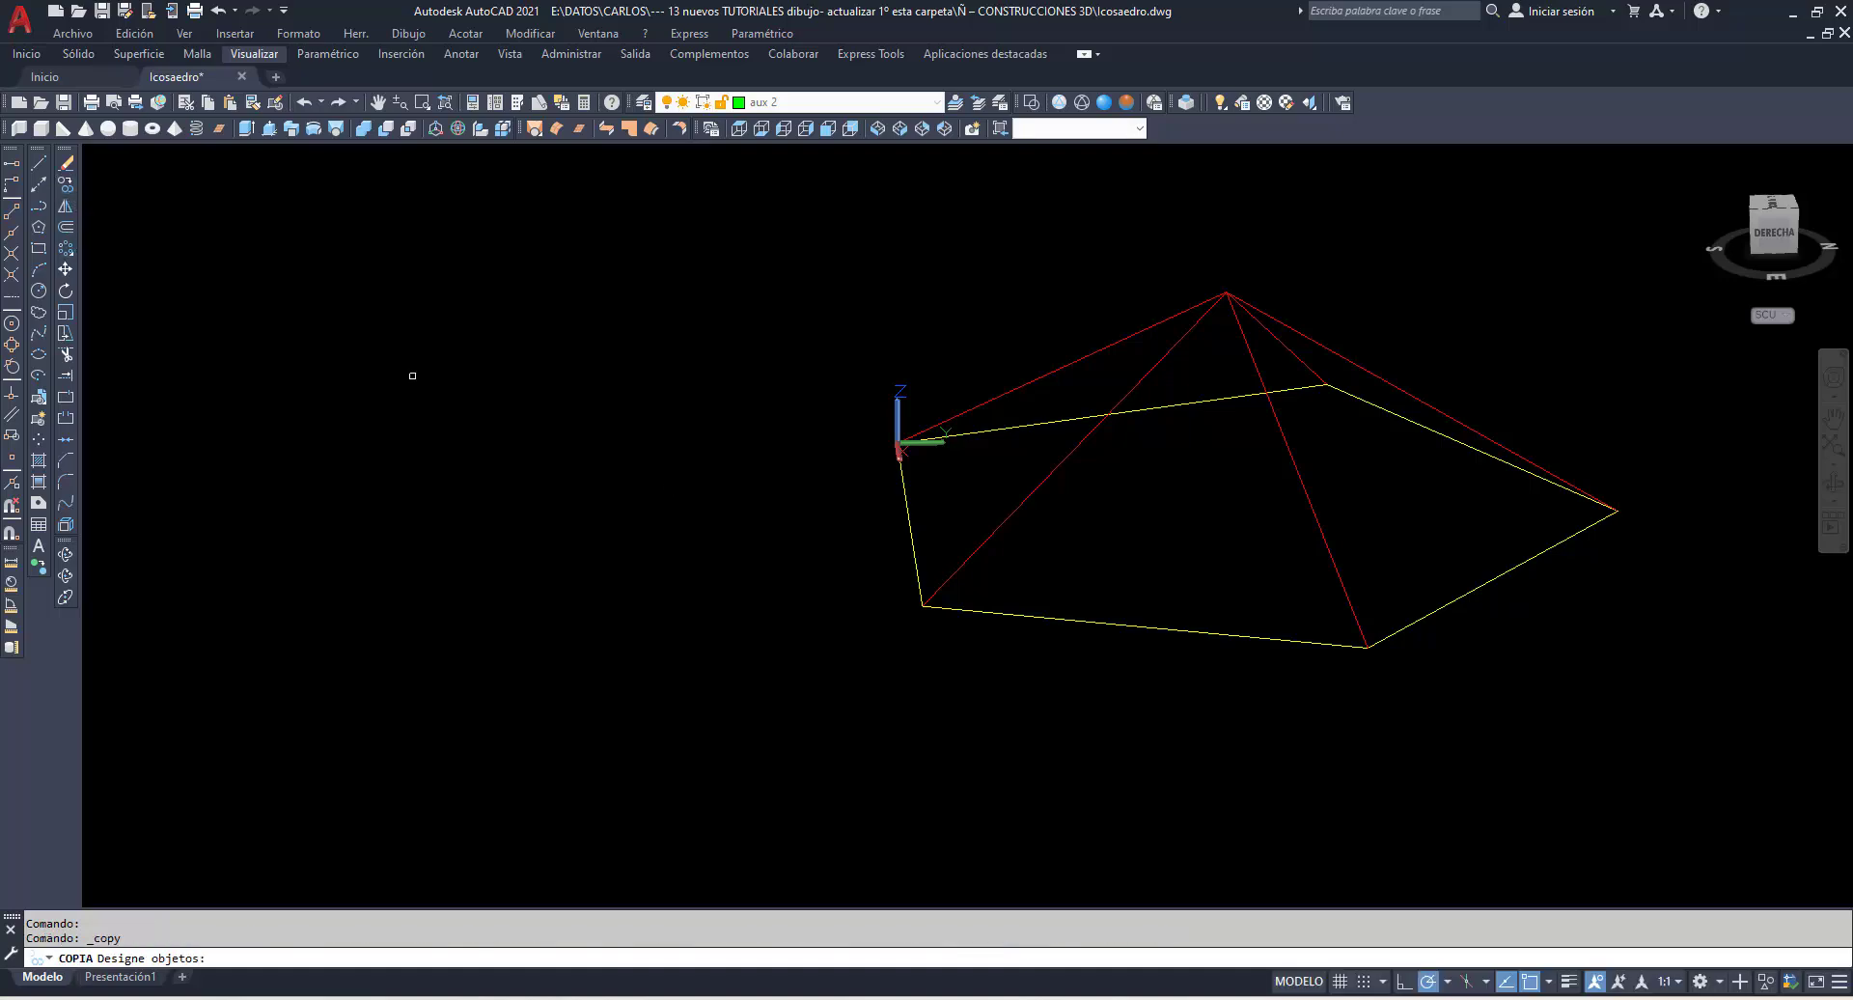
{"action": "left_click", "coordinate": [1531, 658]}
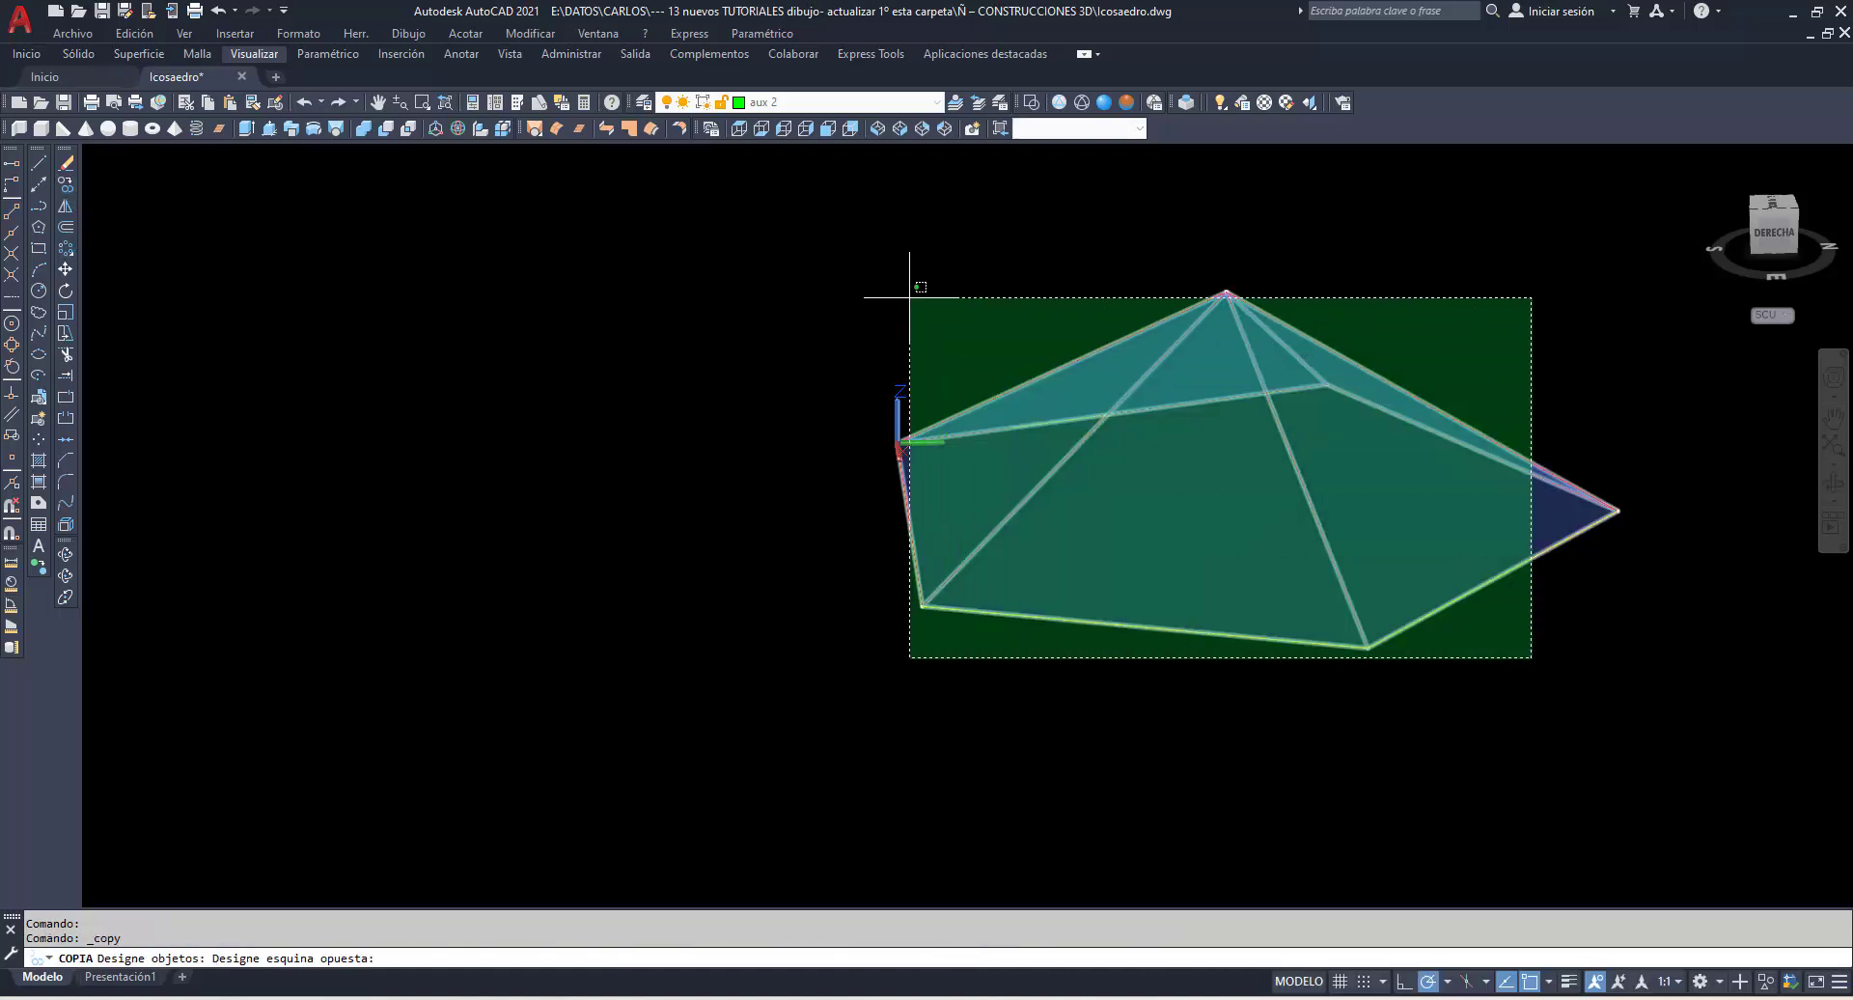
{"action": "left_click", "coordinate": [898, 271]}
{"action": "key", "text": "Return"}
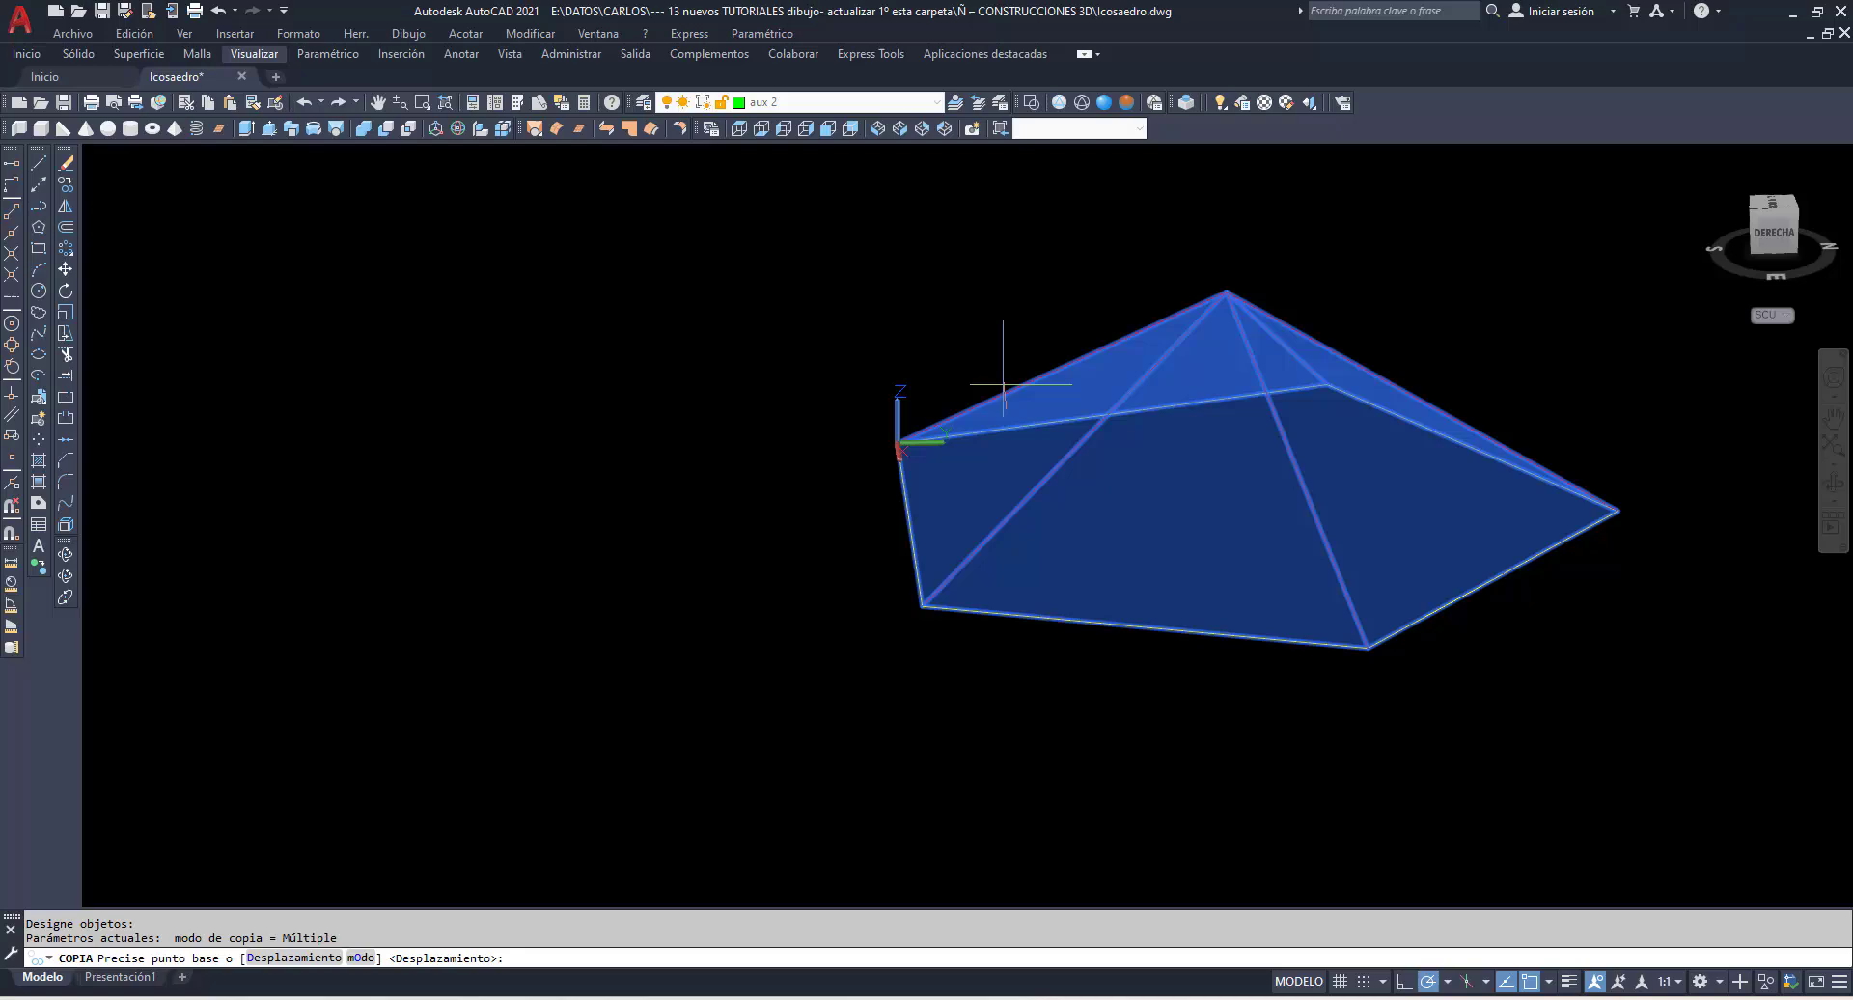
{"action": "left_click", "coordinate": [1617, 510]}
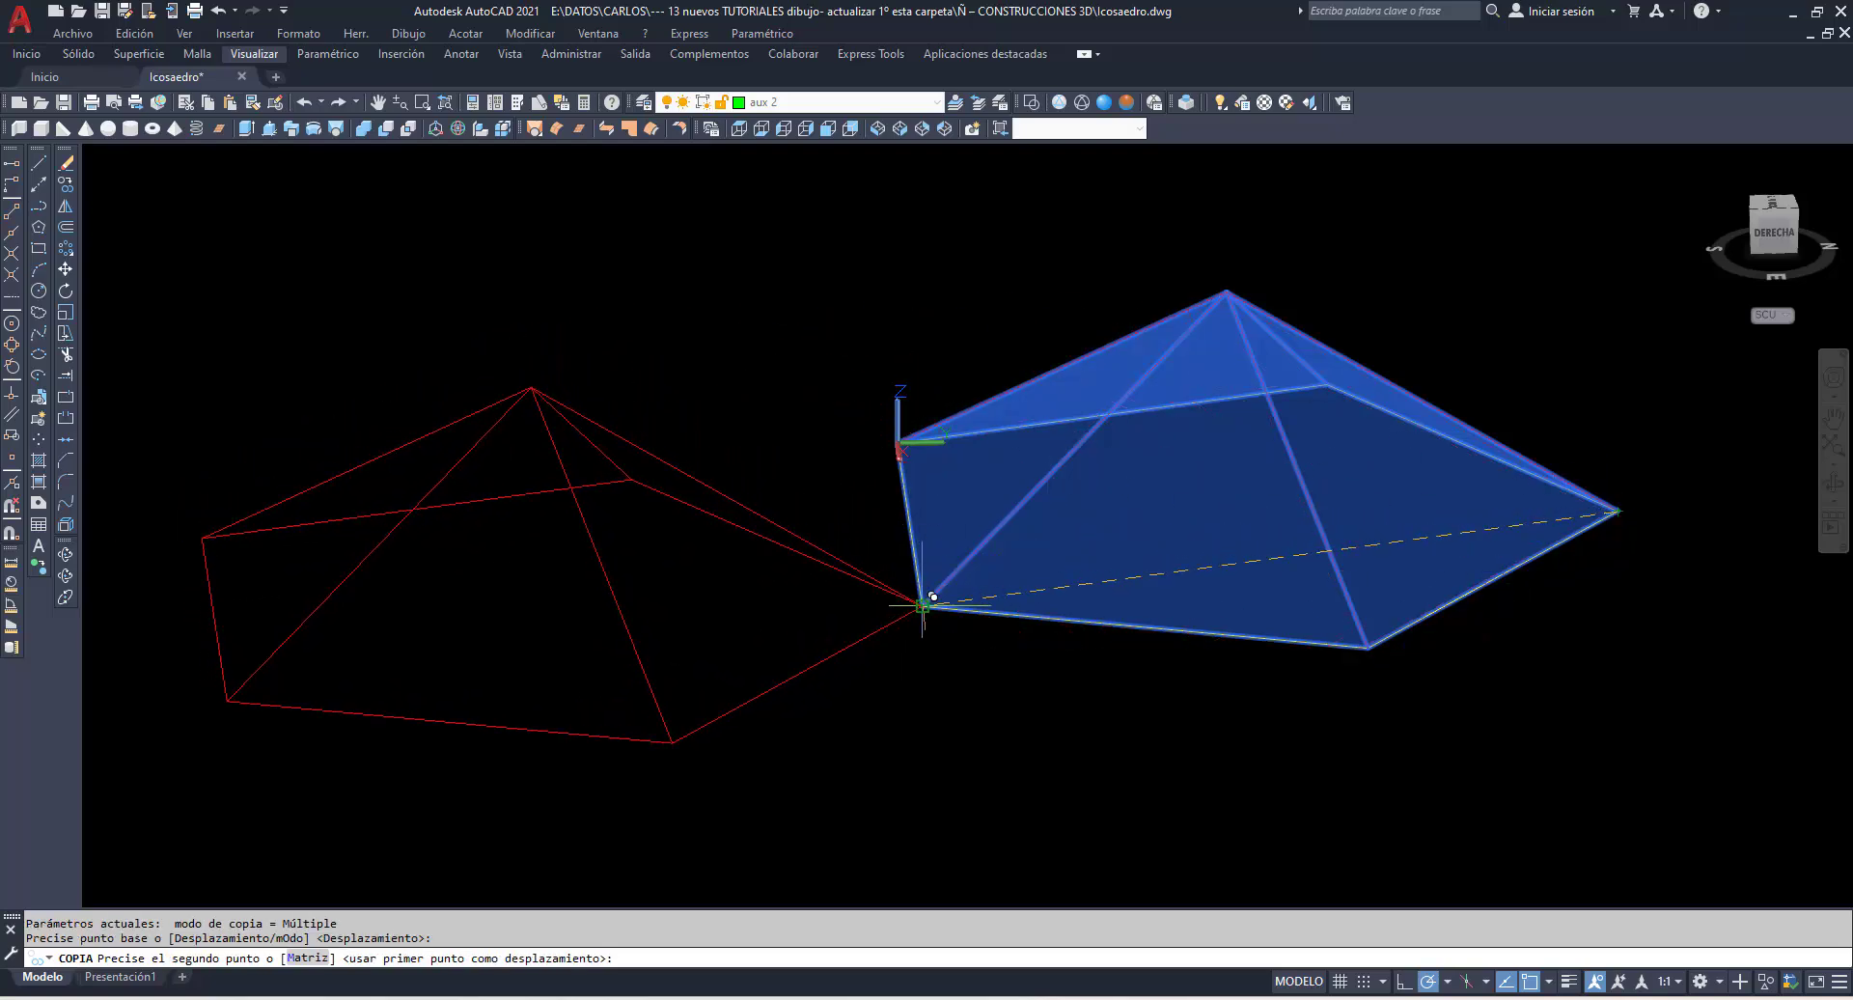
{"action": "left_click", "coordinate": [922, 605]}
{"action": "key", "text": "Return"}
{"action": "left_click", "coordinate": [1105, 103]}
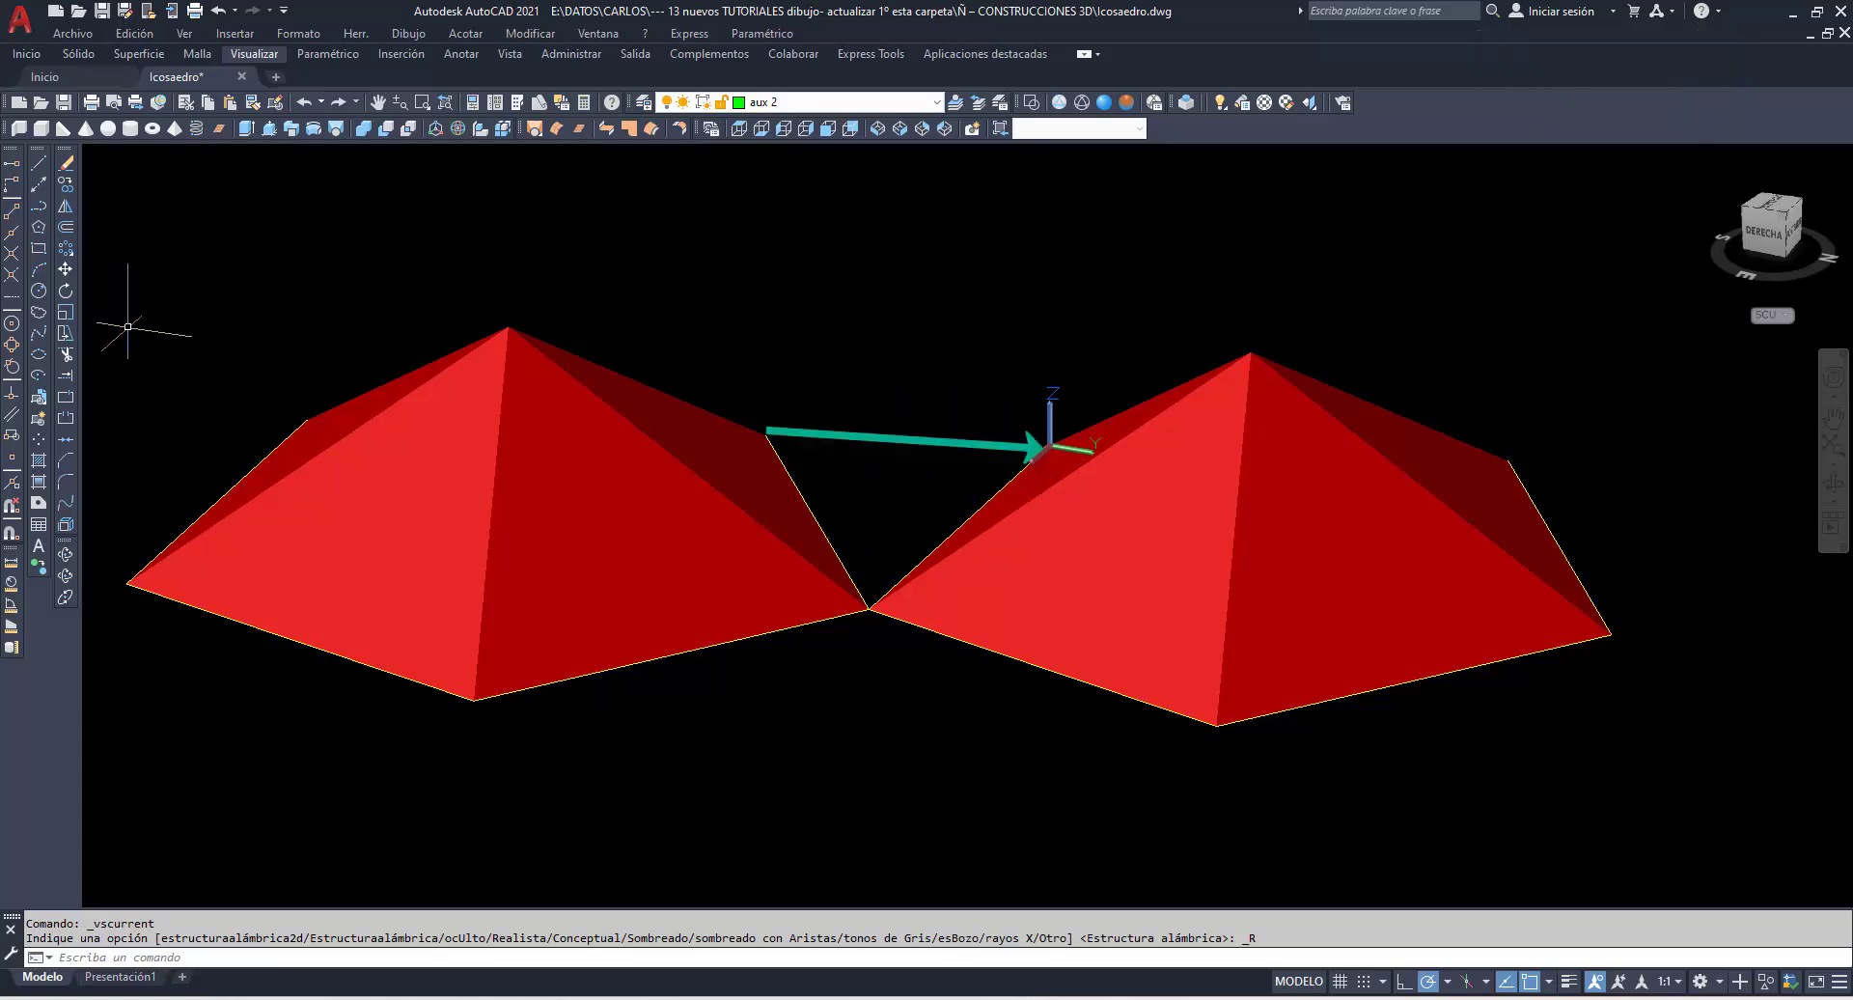
Rotate the left pyramid about the shared vertex by Reference to align its base edge.
{"action": "left_click", "coordinate": [65, 291]}
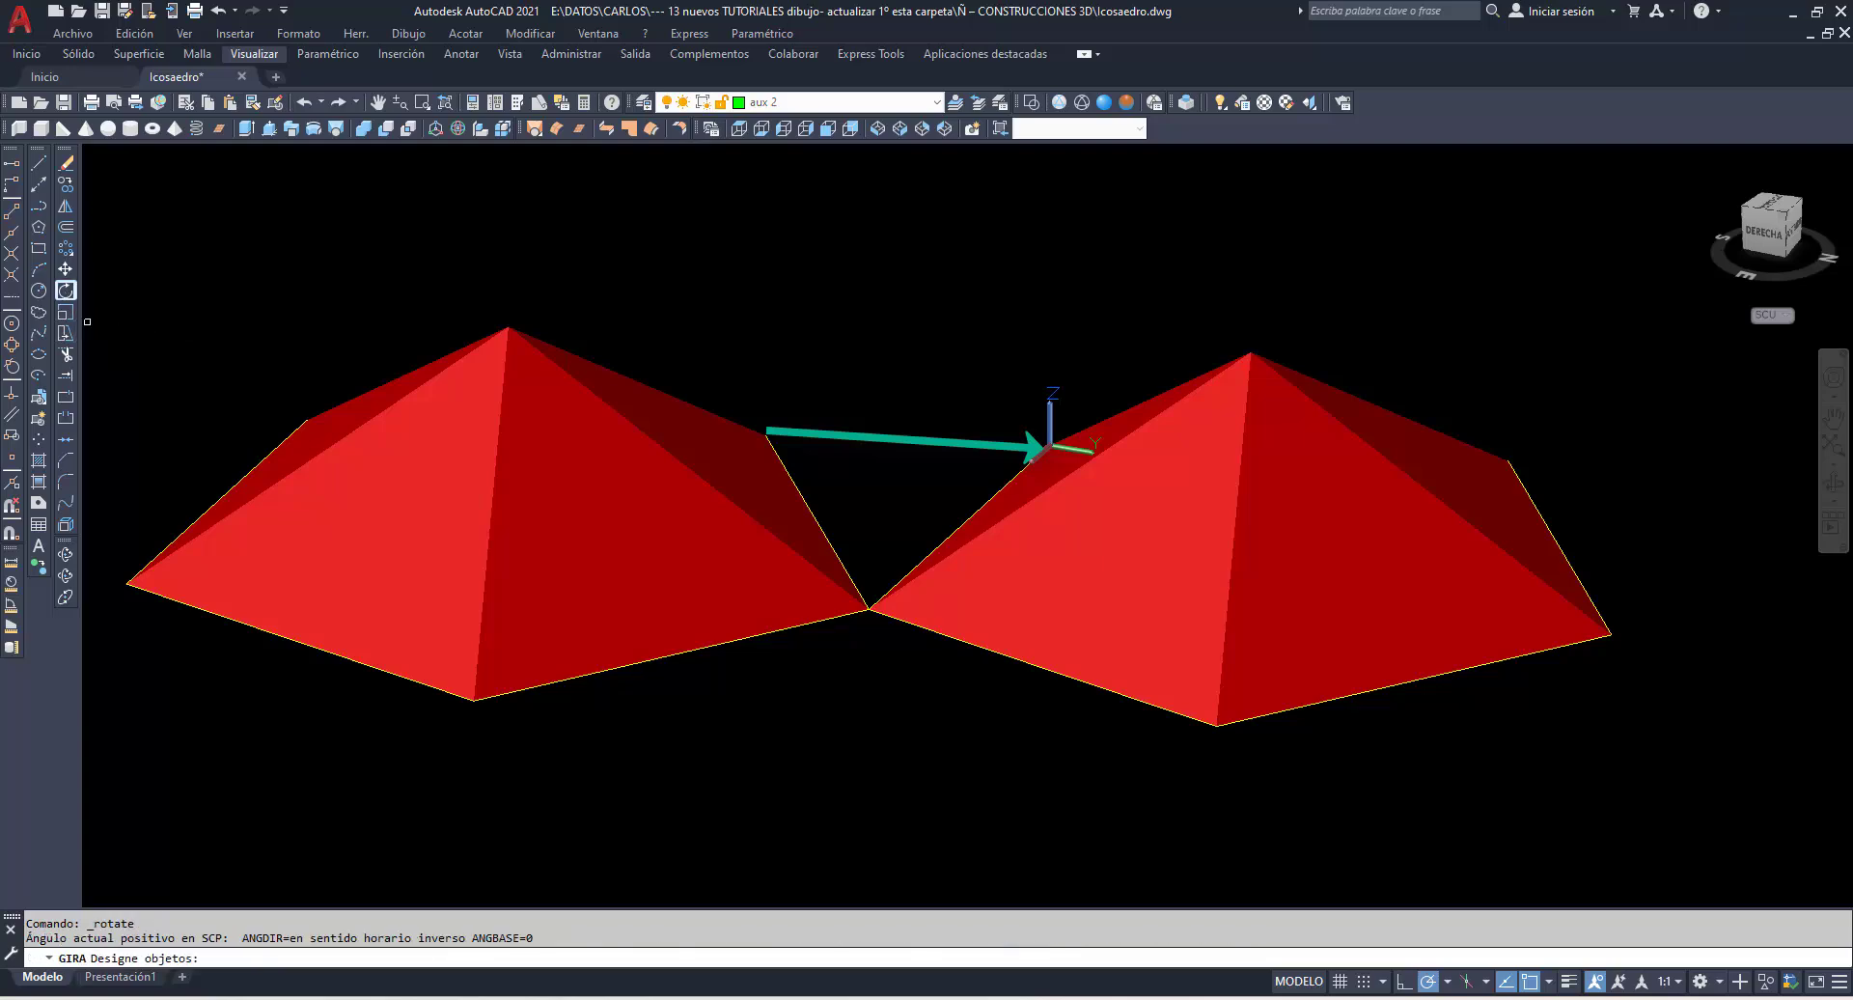
{"action": "left_click", "coordinate": [718, 708]}
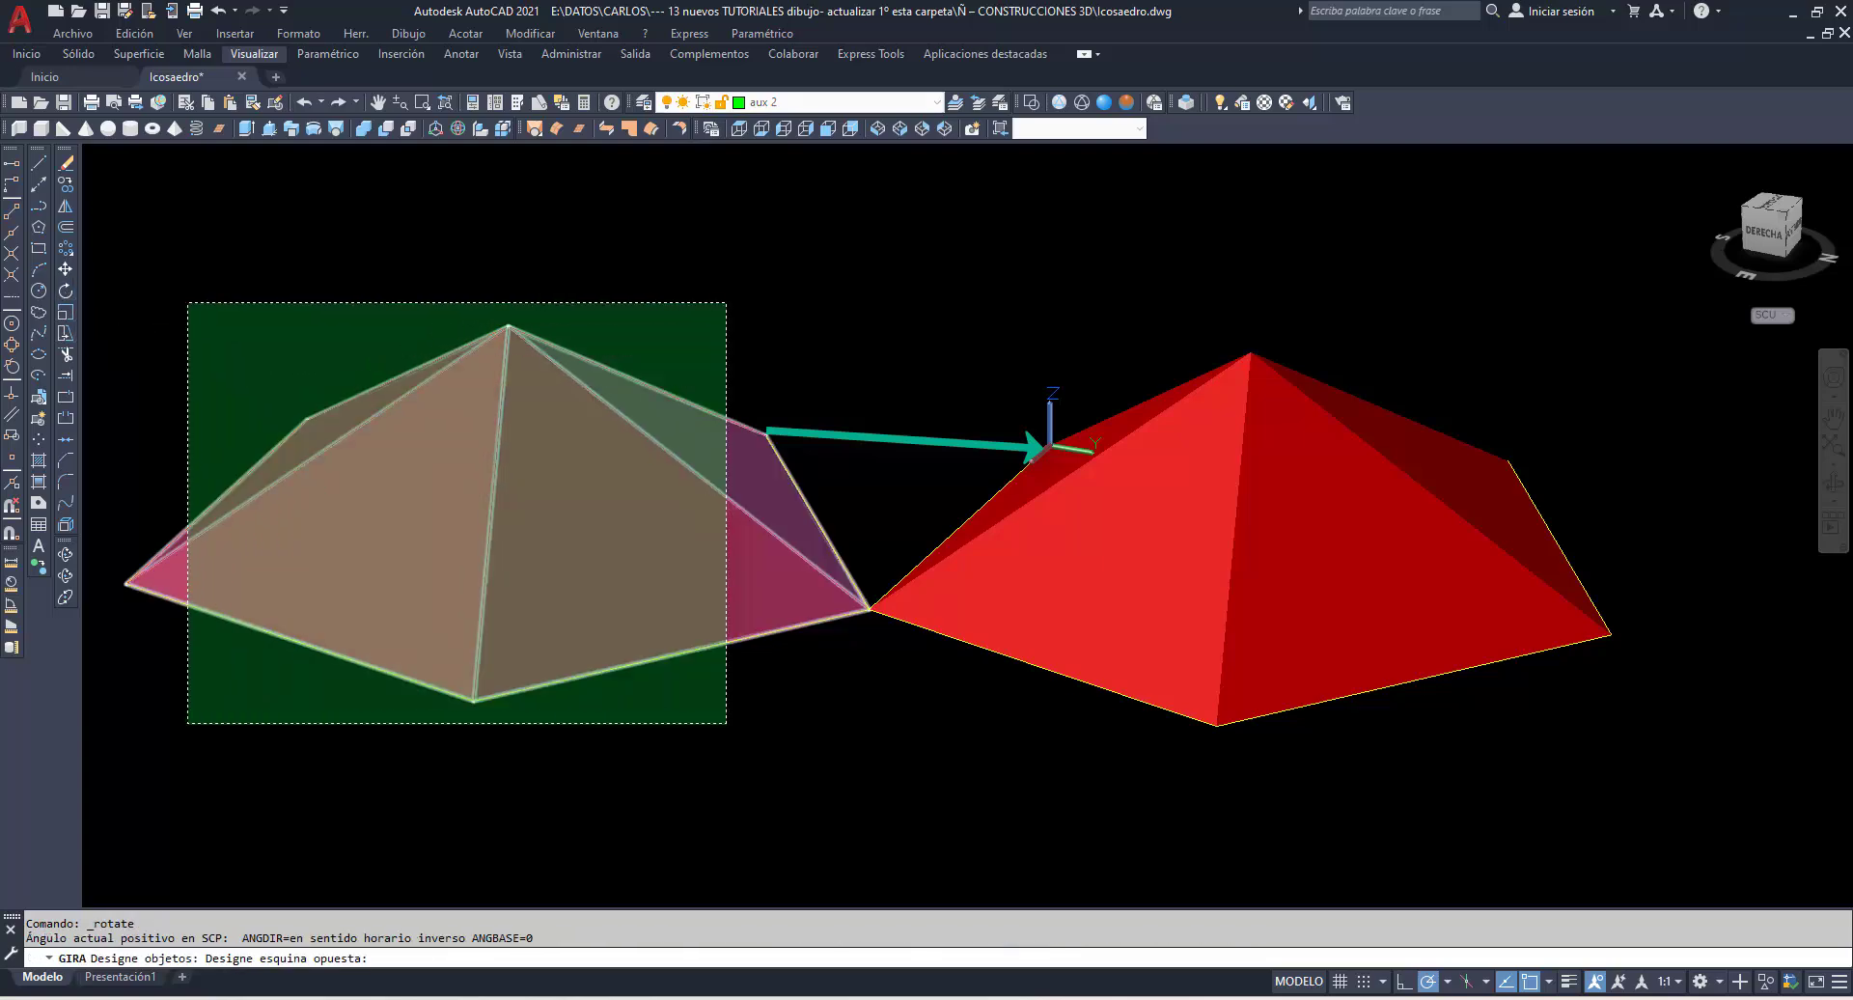
{"action": "left_click", "coordinate": [187, 302]}
{"action": "key", "text": "Return"}
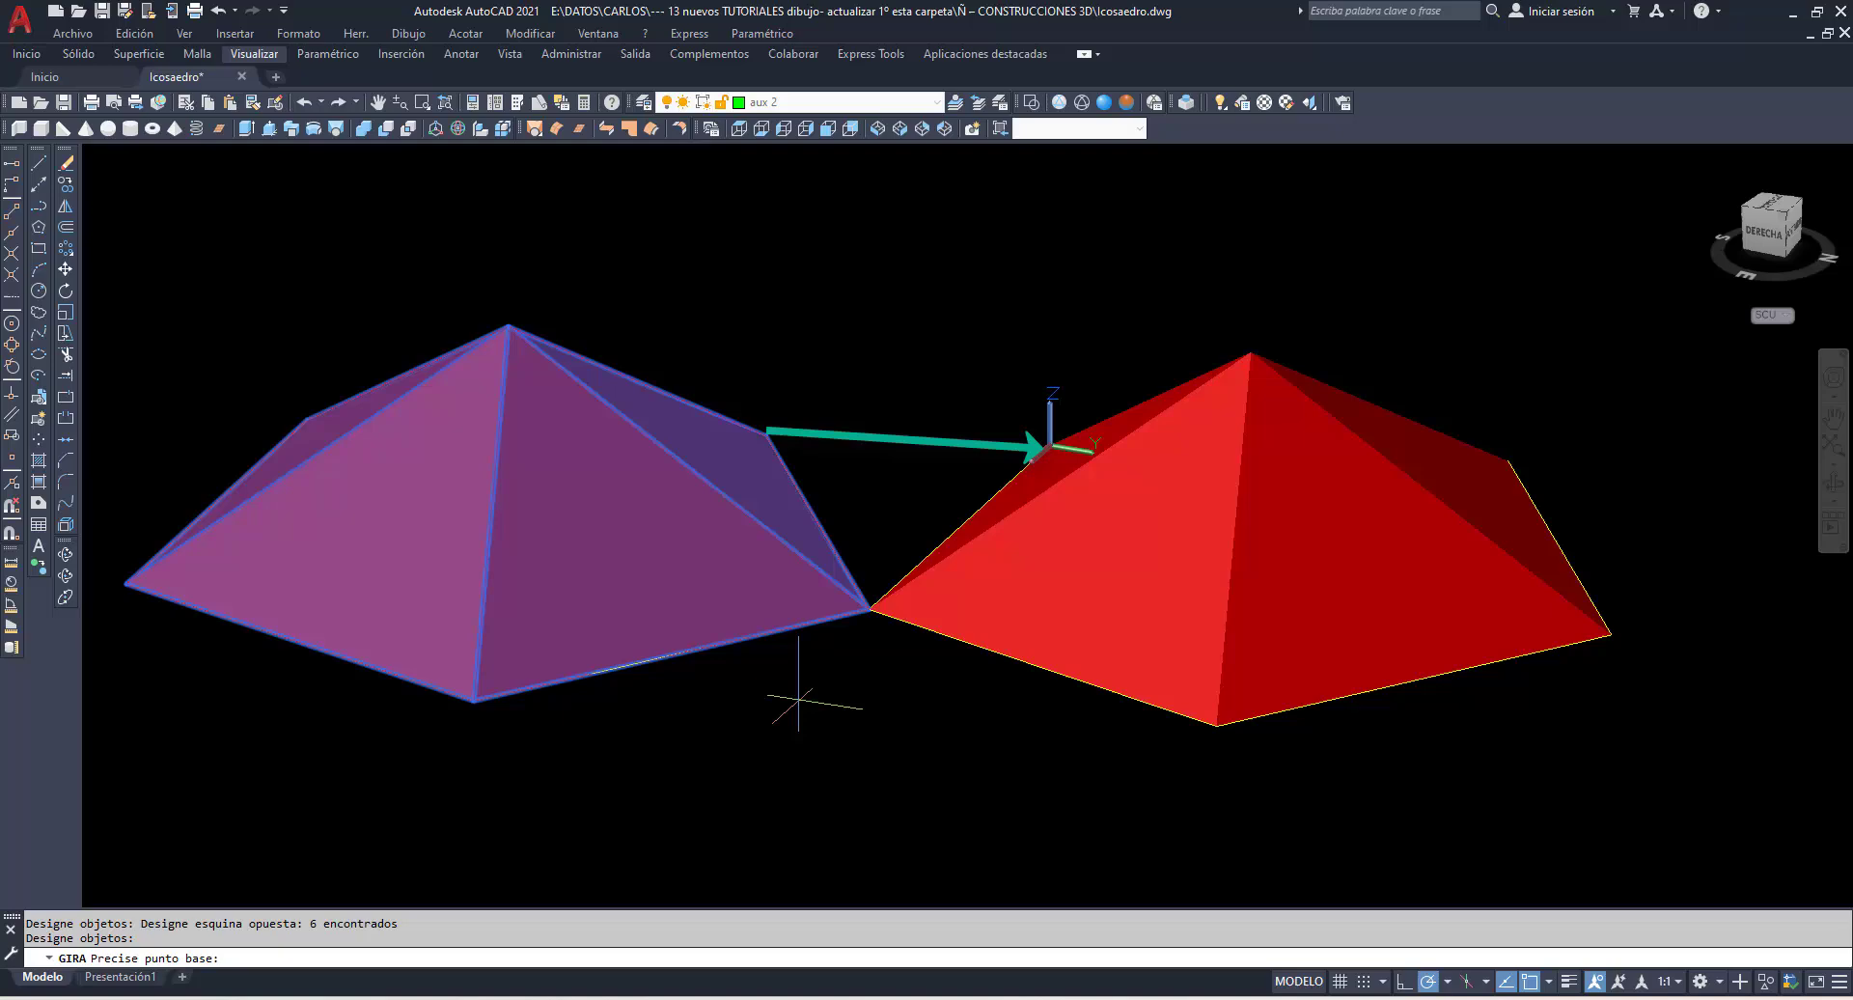
{"action": "left_click", "coordinate": [869, 610]}
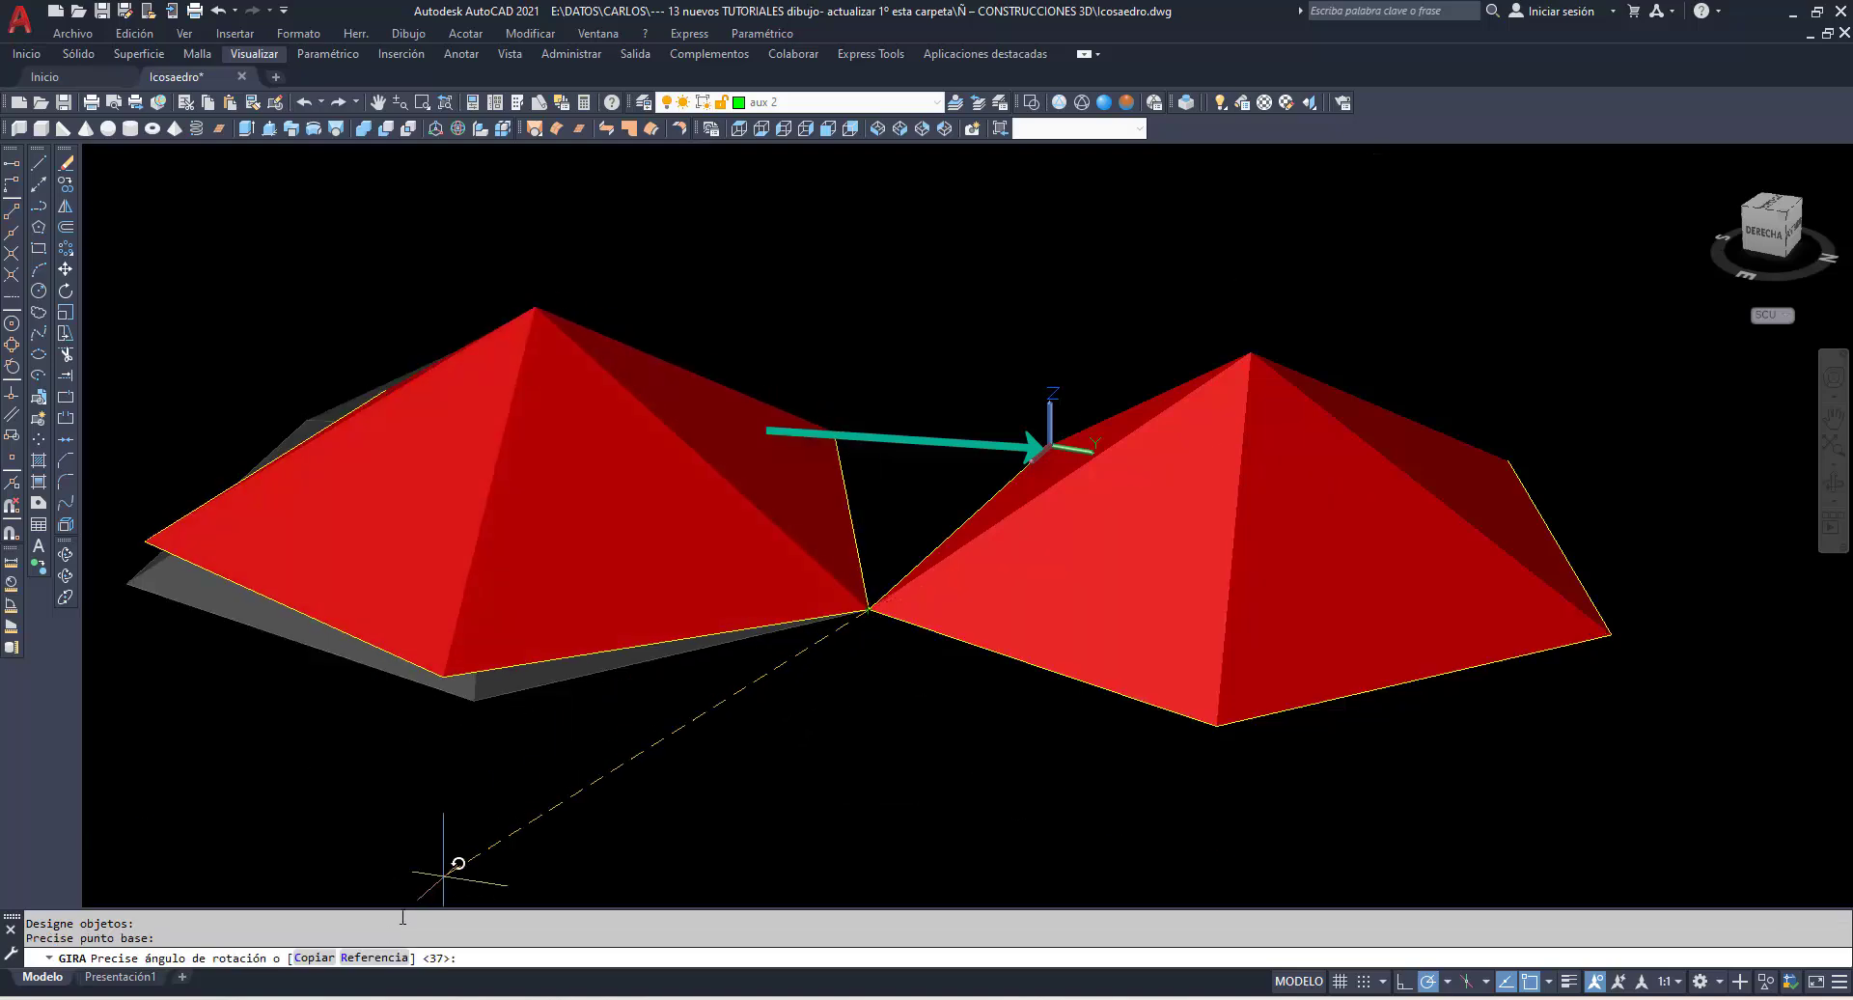
{"action": "type", "text": "R"}
{"action": "key", "text": "Return"}
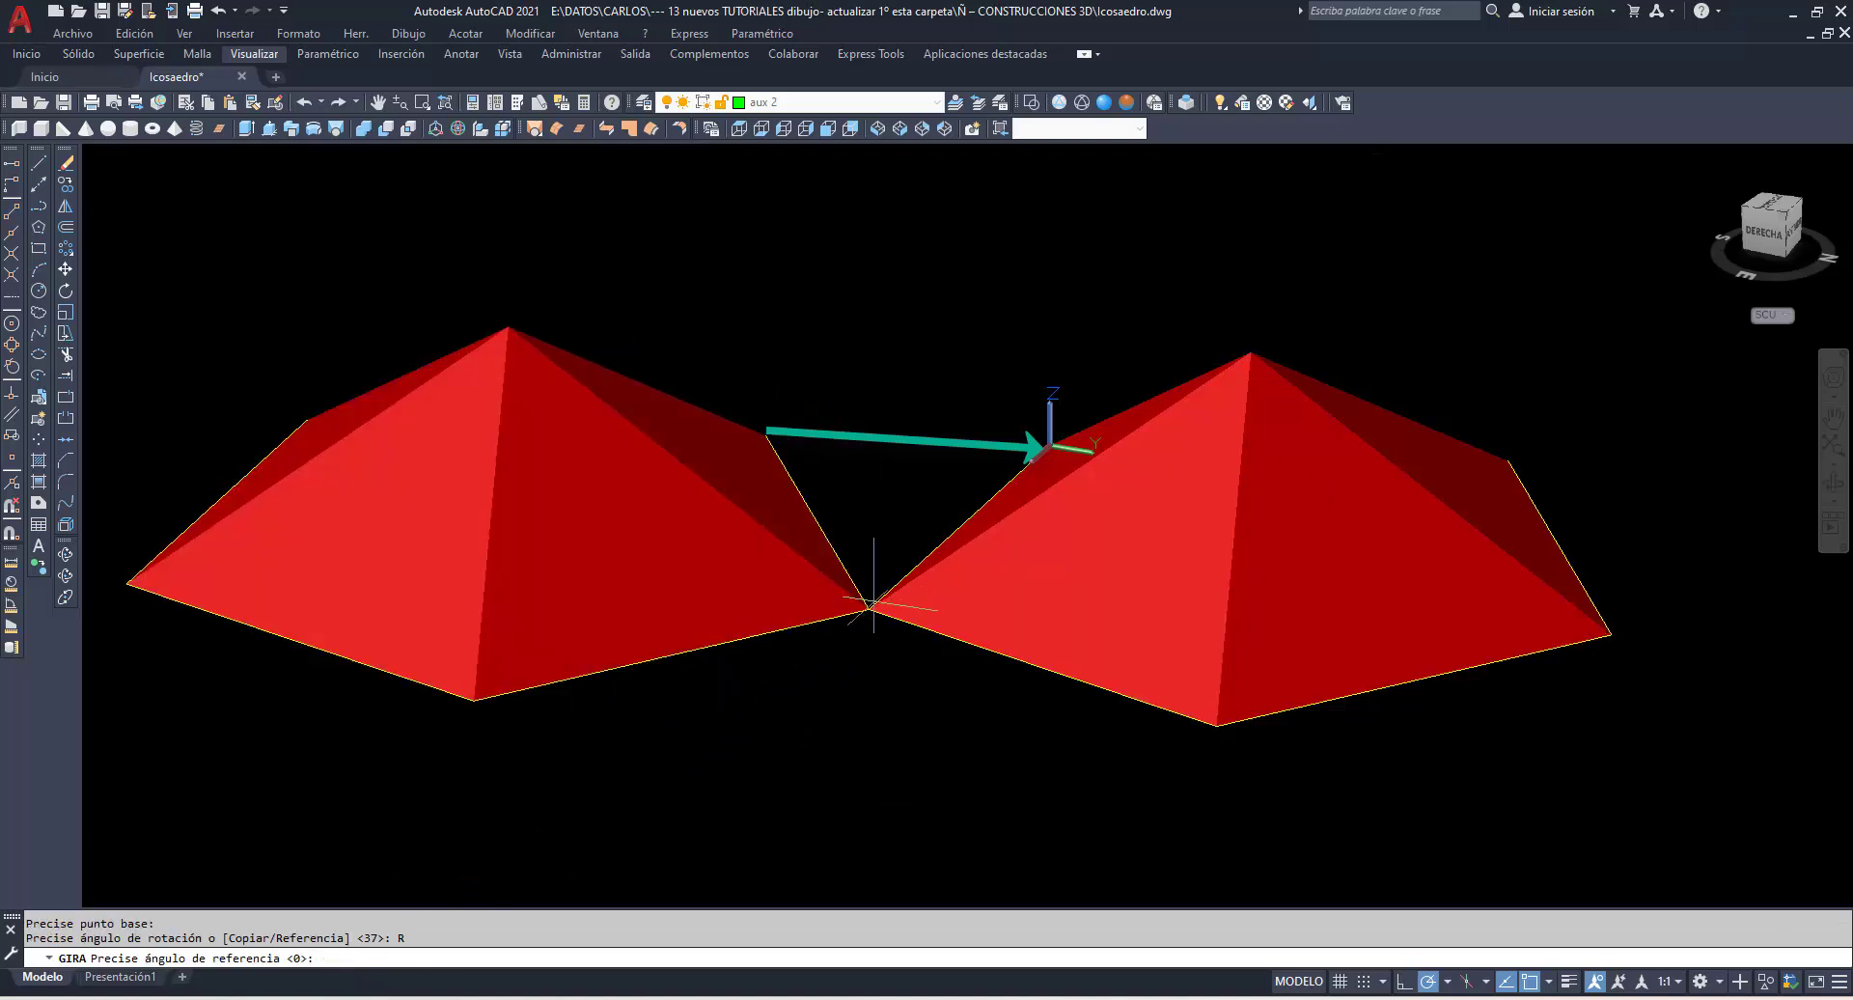
{"action": "left_click", "coordinate": [868, 609]}
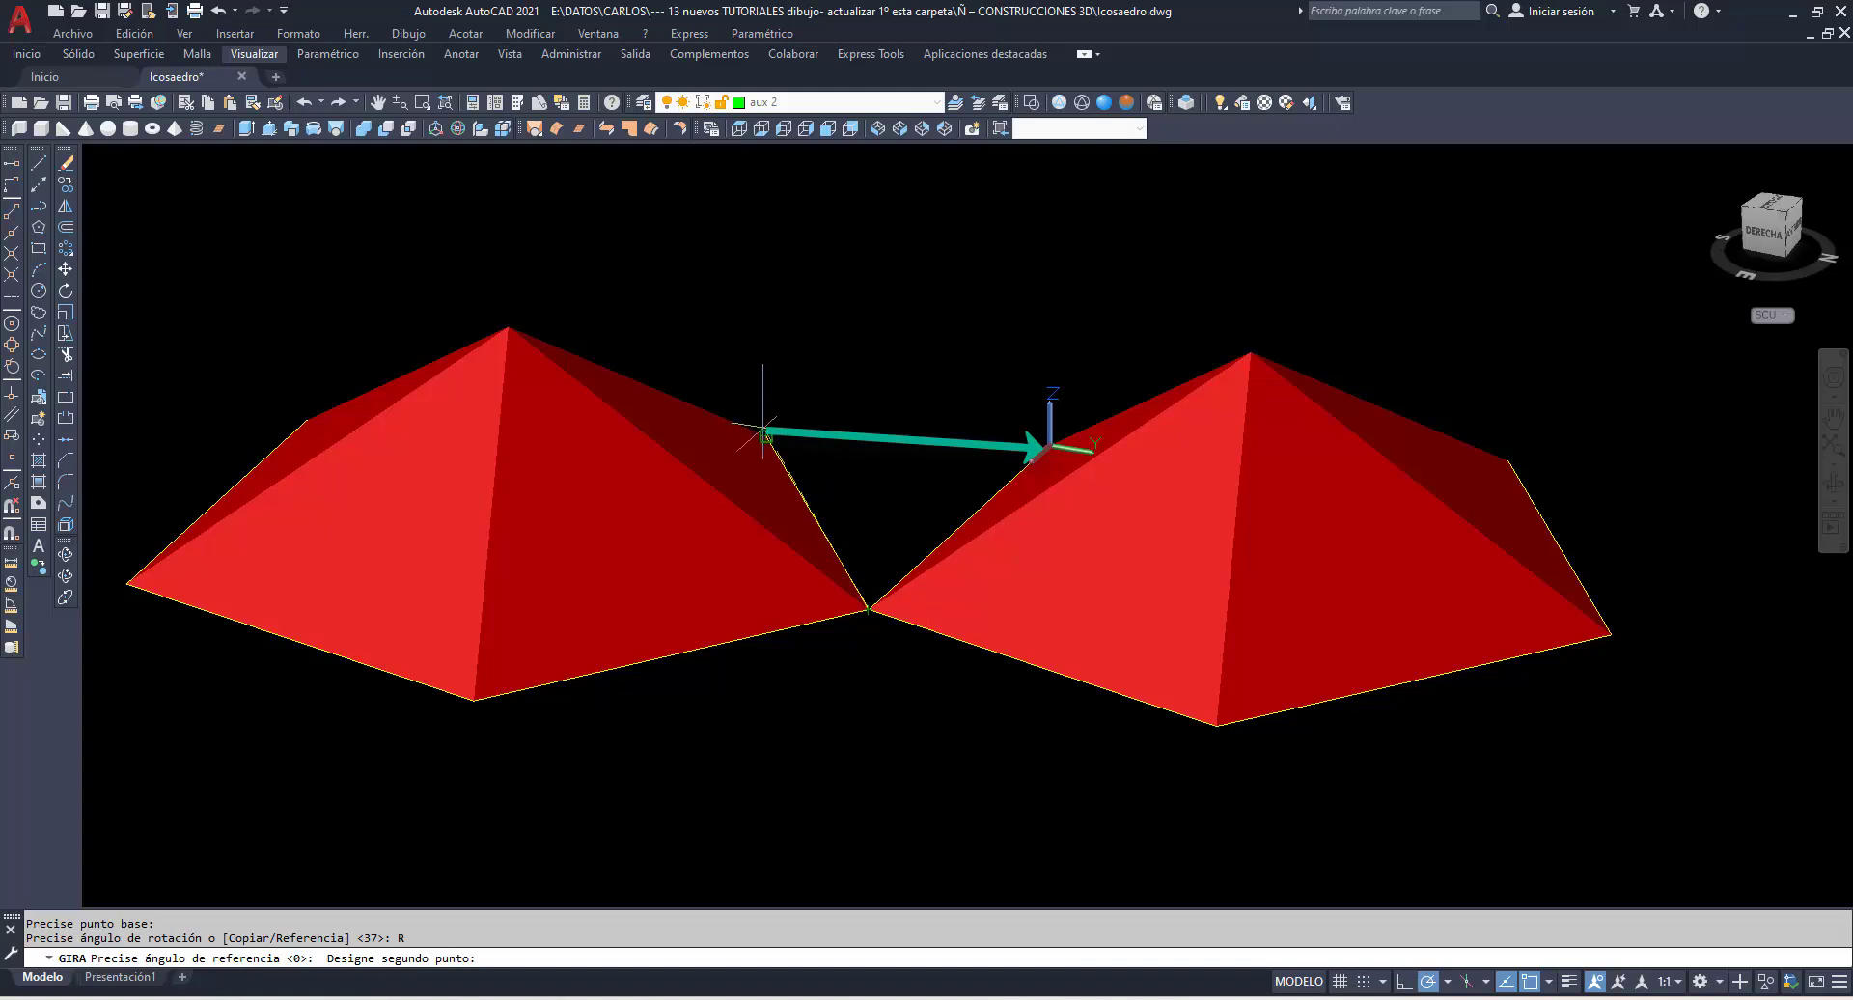
{"action": "left_click", "coordinate": [765, 434]}
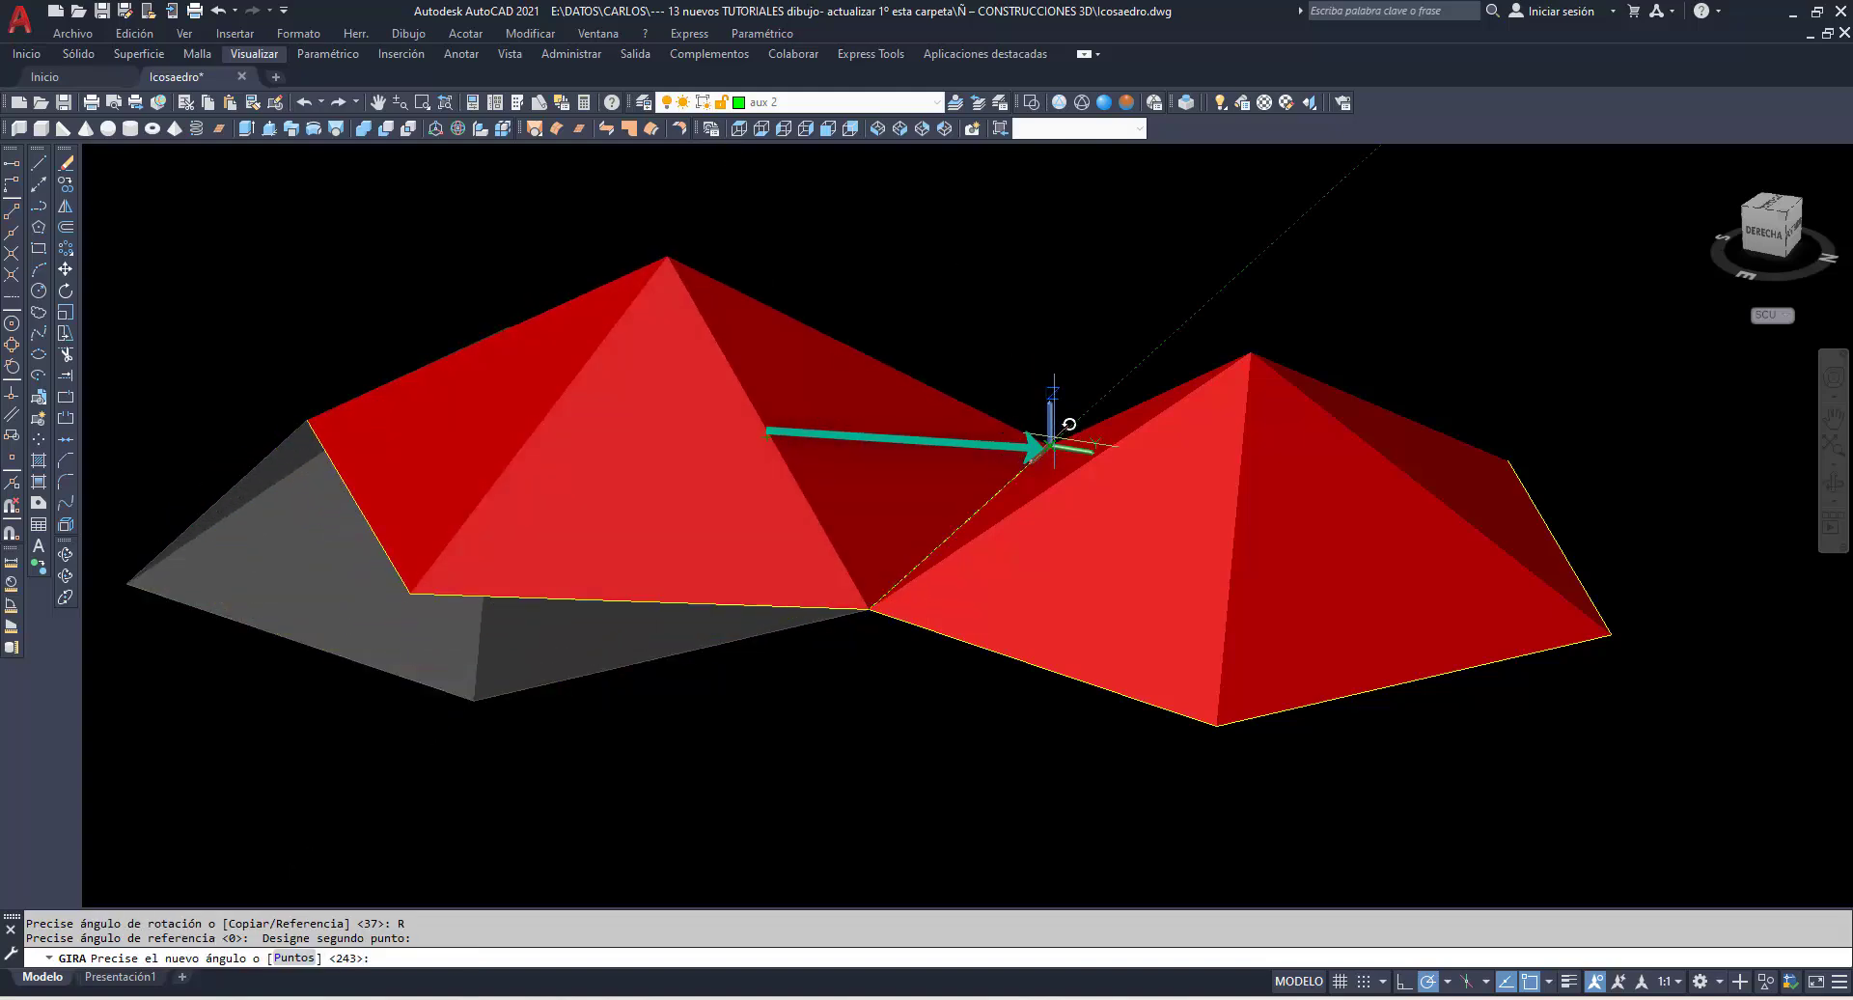
{"action": "left_click", "coordinate": [1049, 446]}
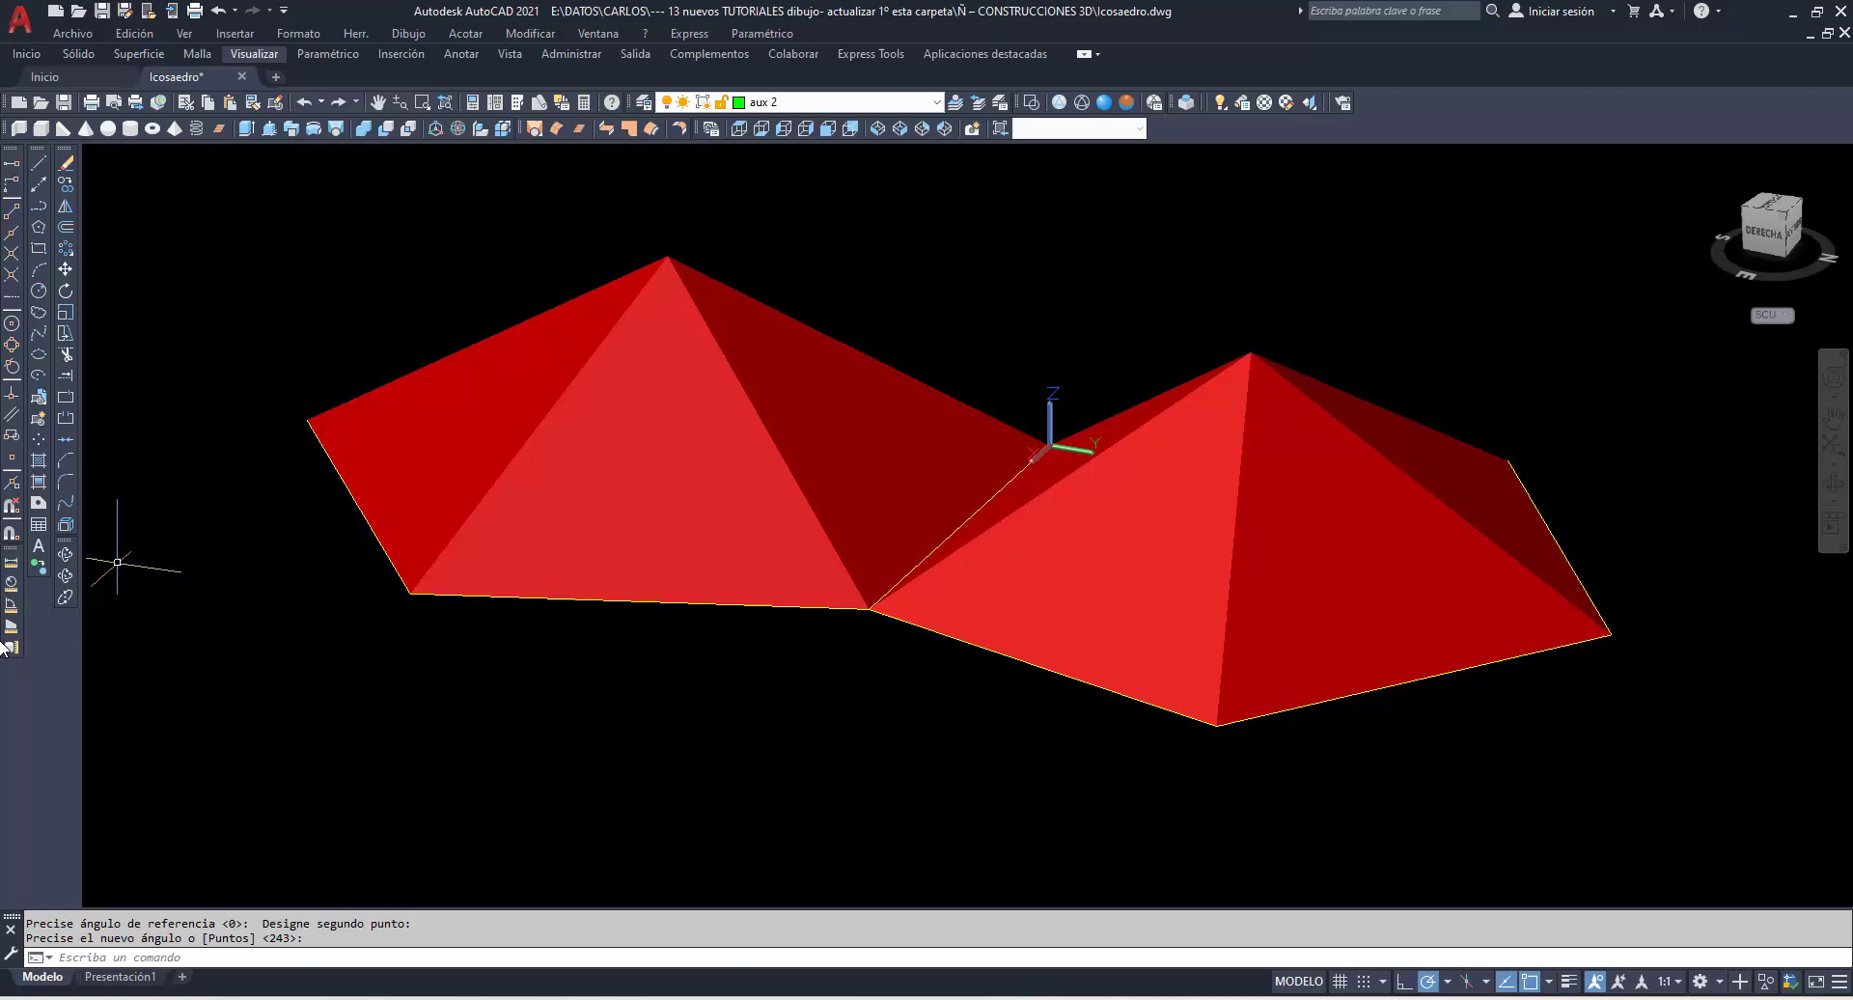
Orbit the view to see both pyramids head-on.
{"action": "left_click_drag", "start_coordinate": [152, 562], "coordinate": [88, 553]}
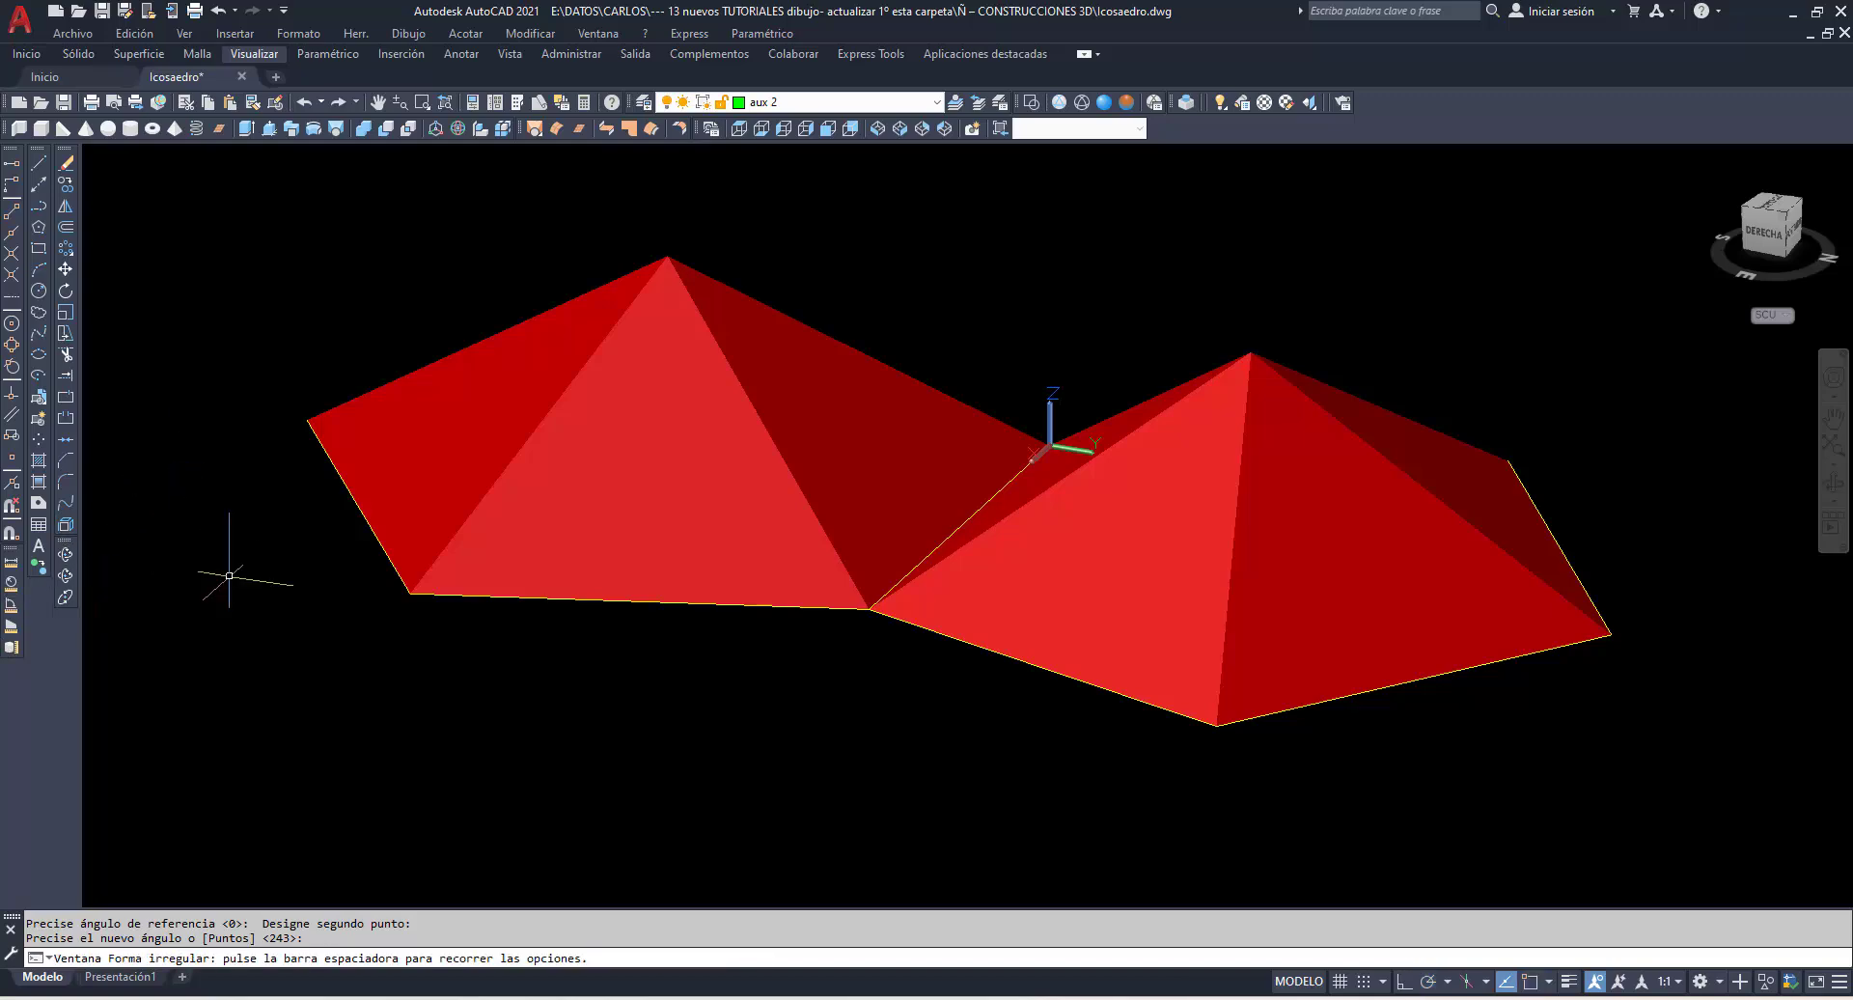
{"action": "left_click", "coordinate": [66, 554]}
{"action": "mouse_move", "coordinate": [467, 570]}
{"action": "left_mouse_down"}
{"action": "mouse_move", "coordinate": [529, 483]}
{"action": "mouse_move", "coordinate": [492, 380]}
{"action": "mouse_move", "coordinate": [496, 463]}
{"action": "left_mouse_up"}
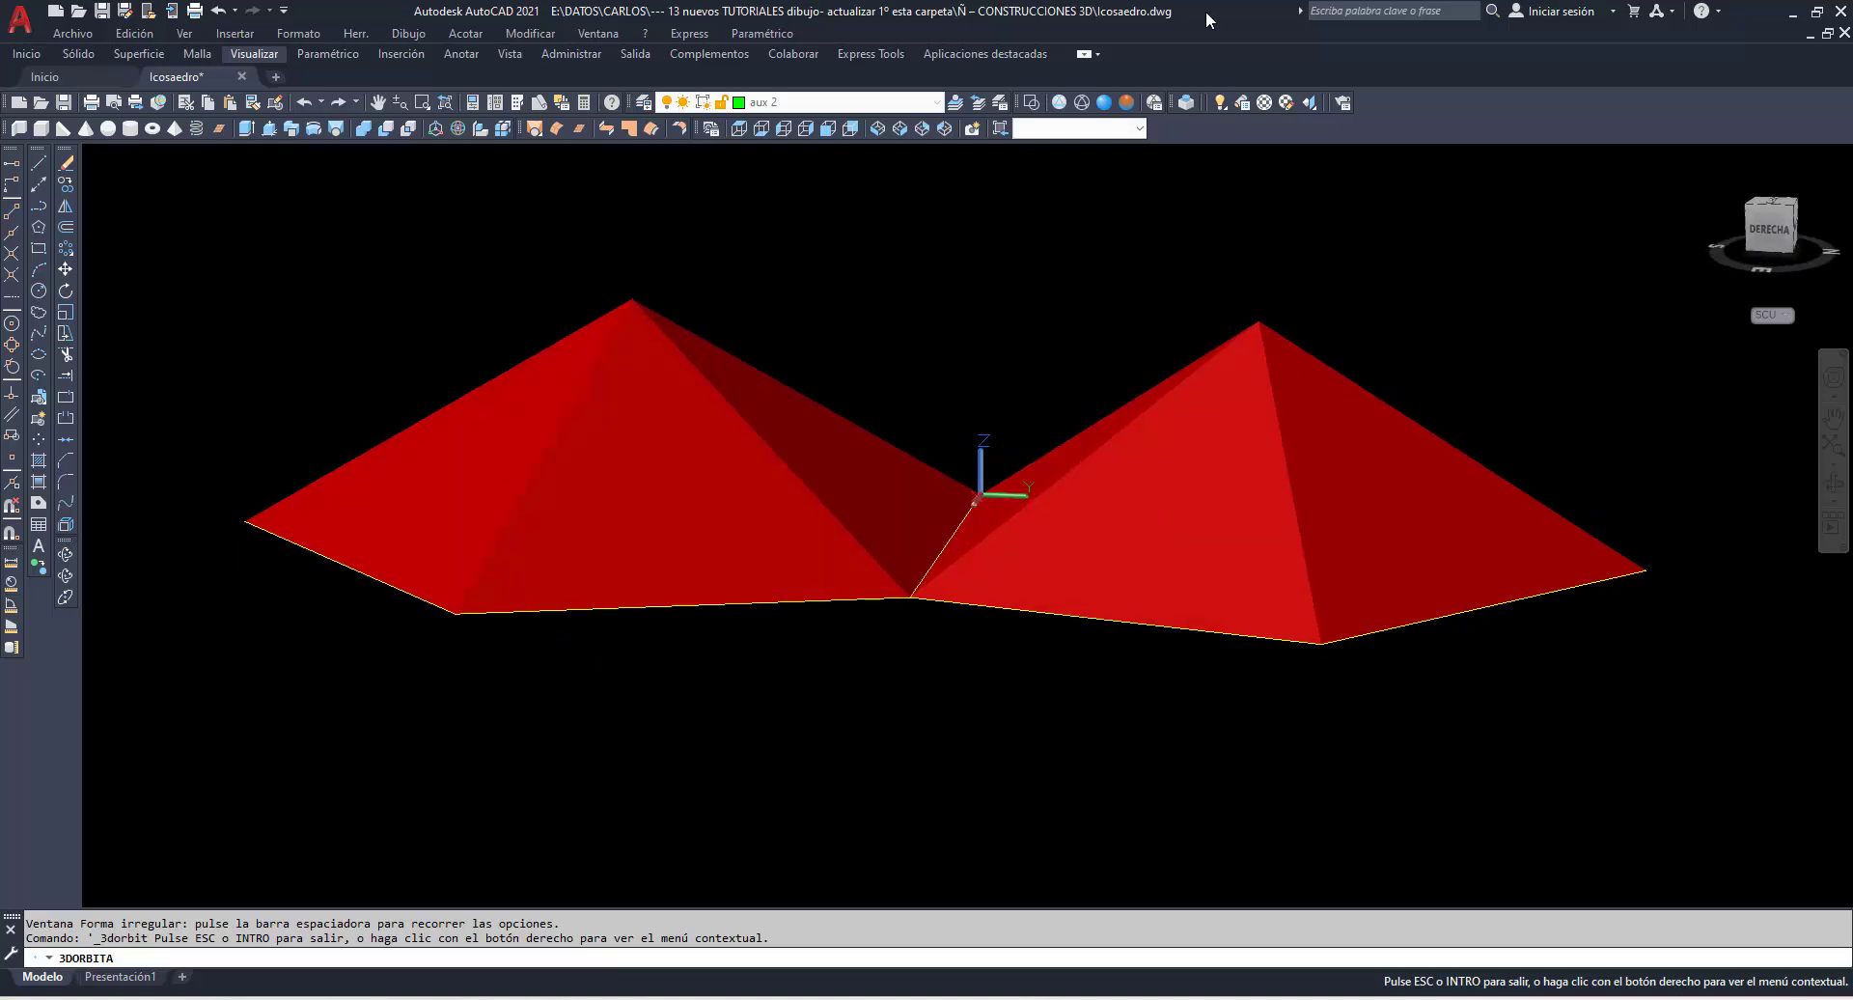
In Wireframe, draw a line joining the two pyramids' outer base vertices.
{"action": "left_click", "coordinate": [1059, 103]}
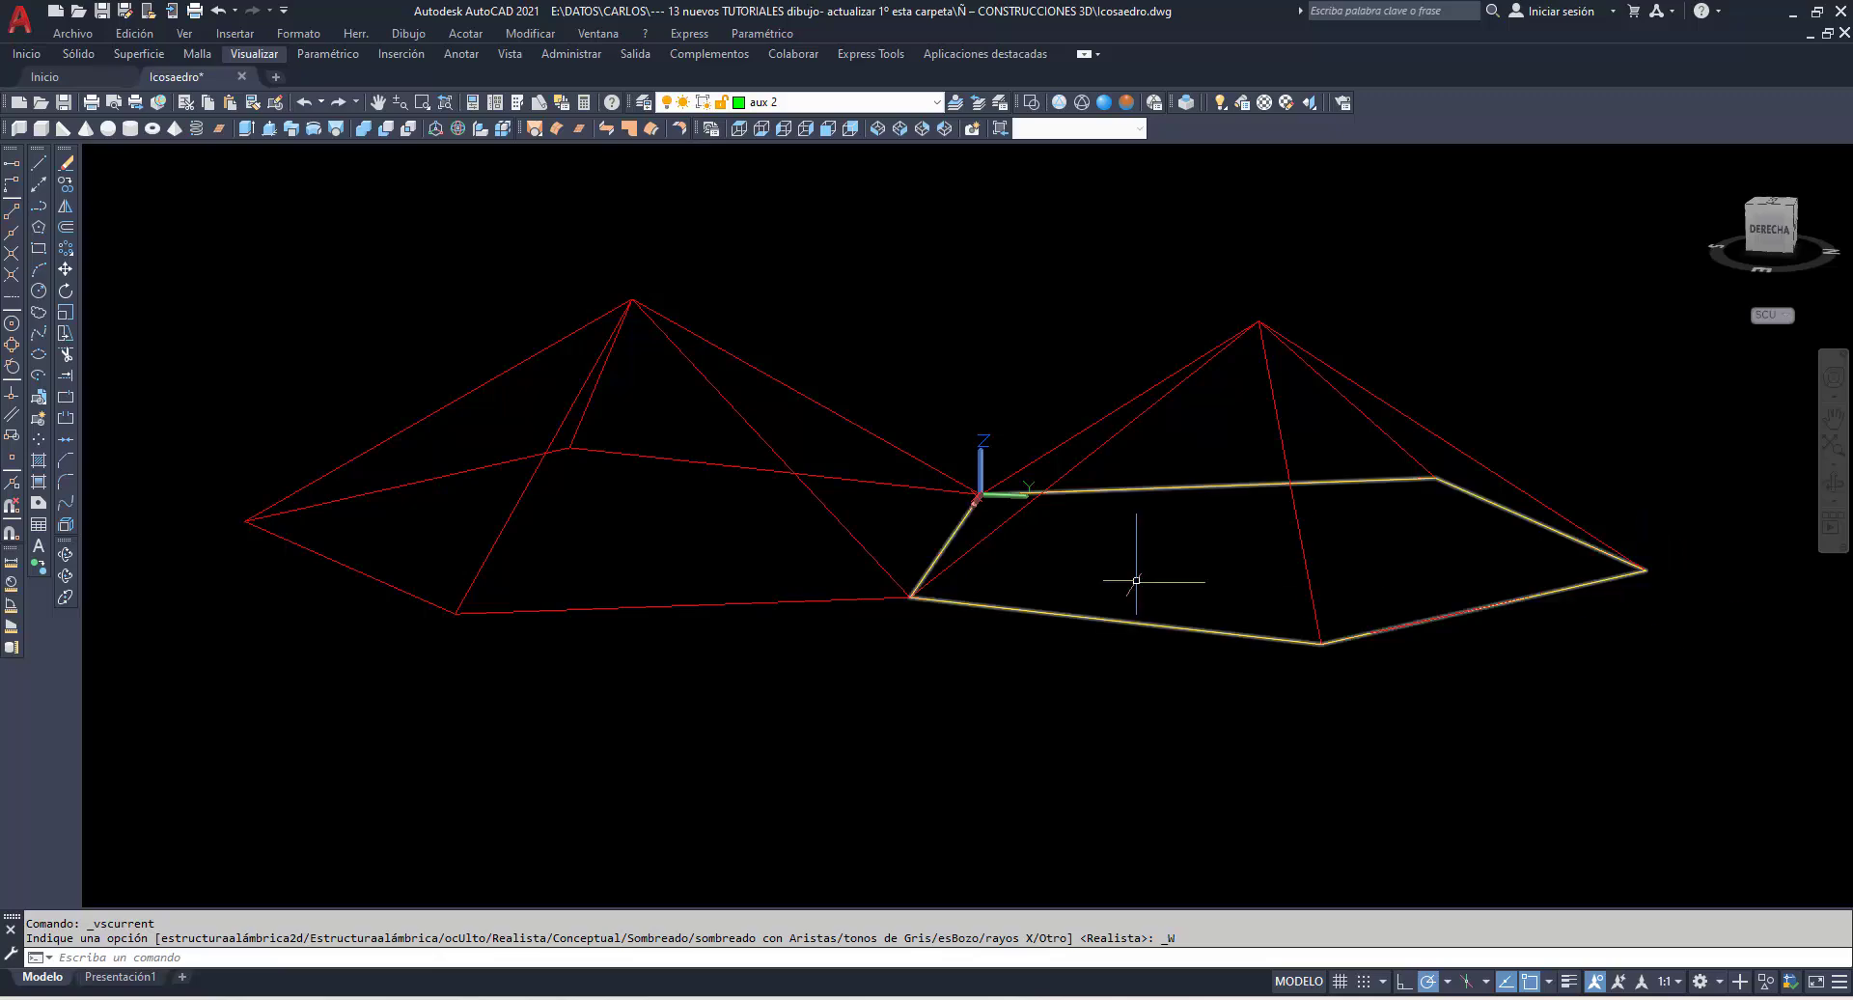
{"action": "left_click", "coordinate": [41, 166]}
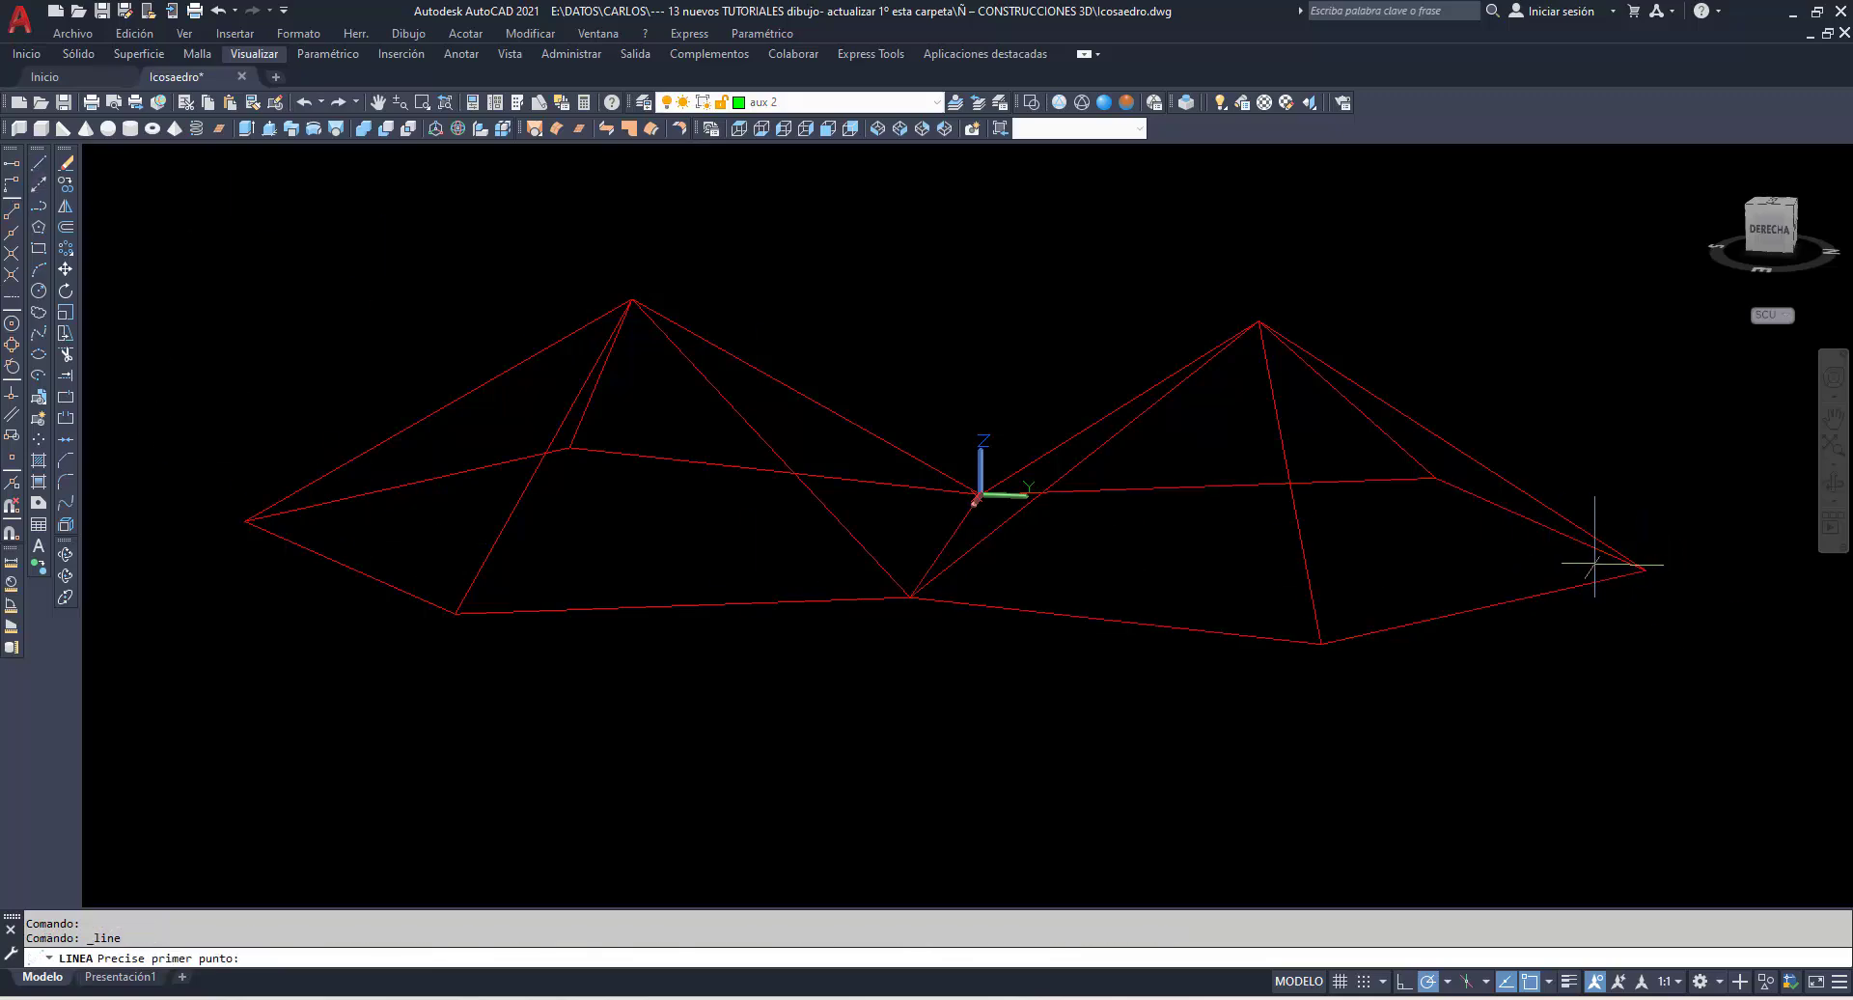
{"action": "left_click", "coordinate": [1641, 569]}
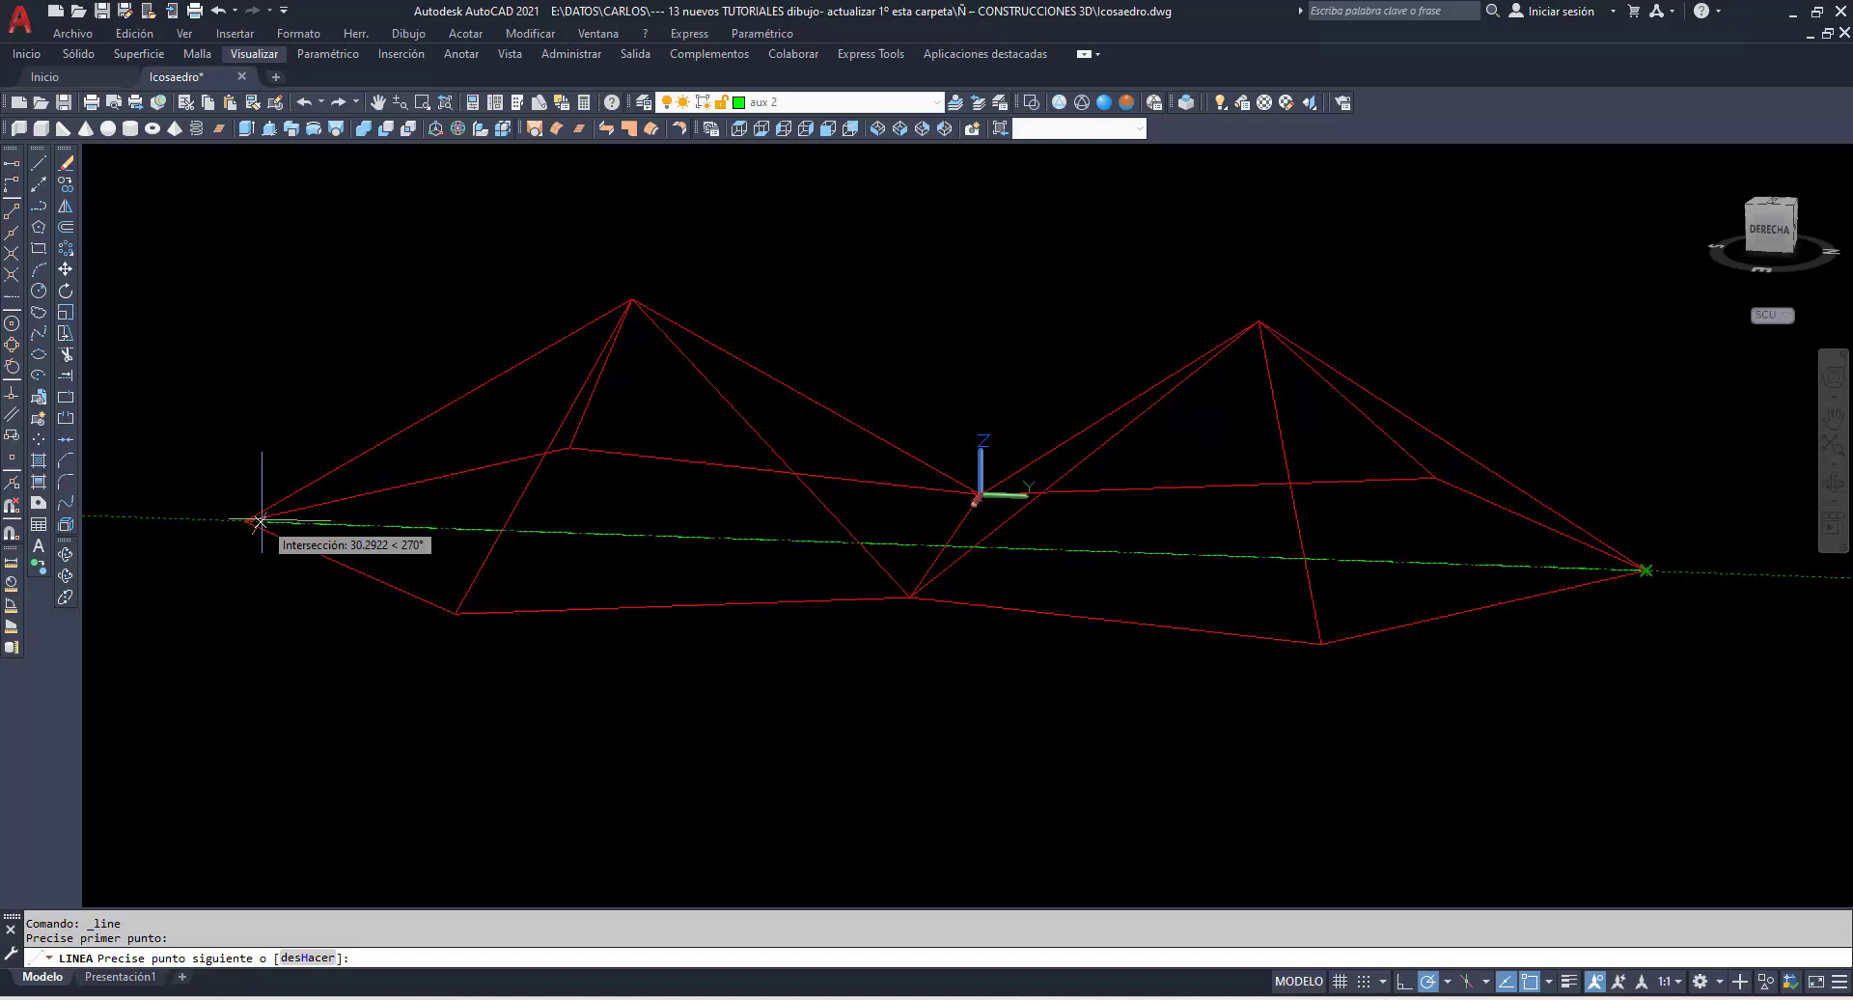
{"action": "left_click", "coordinate": [246, 521]}
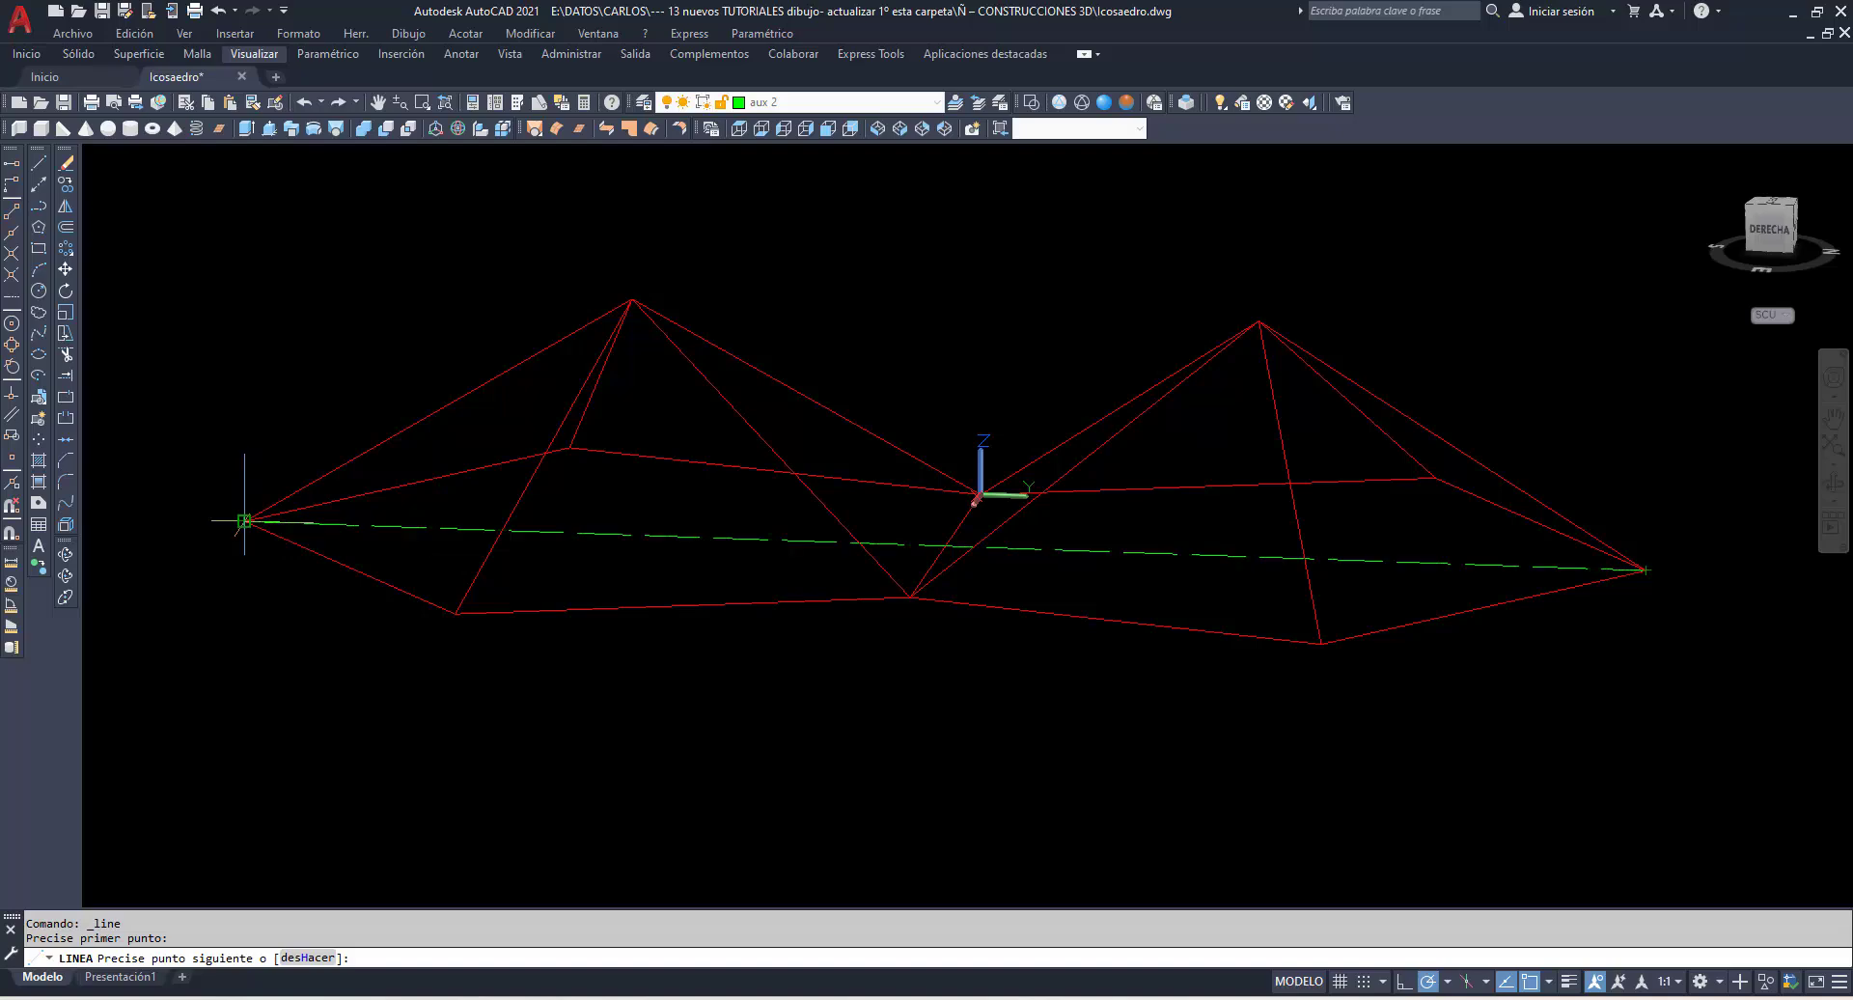
Orbit the view to look down on the pyramids, then exit orbit.
{"action": "left_click", "coordinate": [65, 554]}
{"action": "left_click_drag", "start_coordinate": [816, 537], "coordinate": [775, 581]}
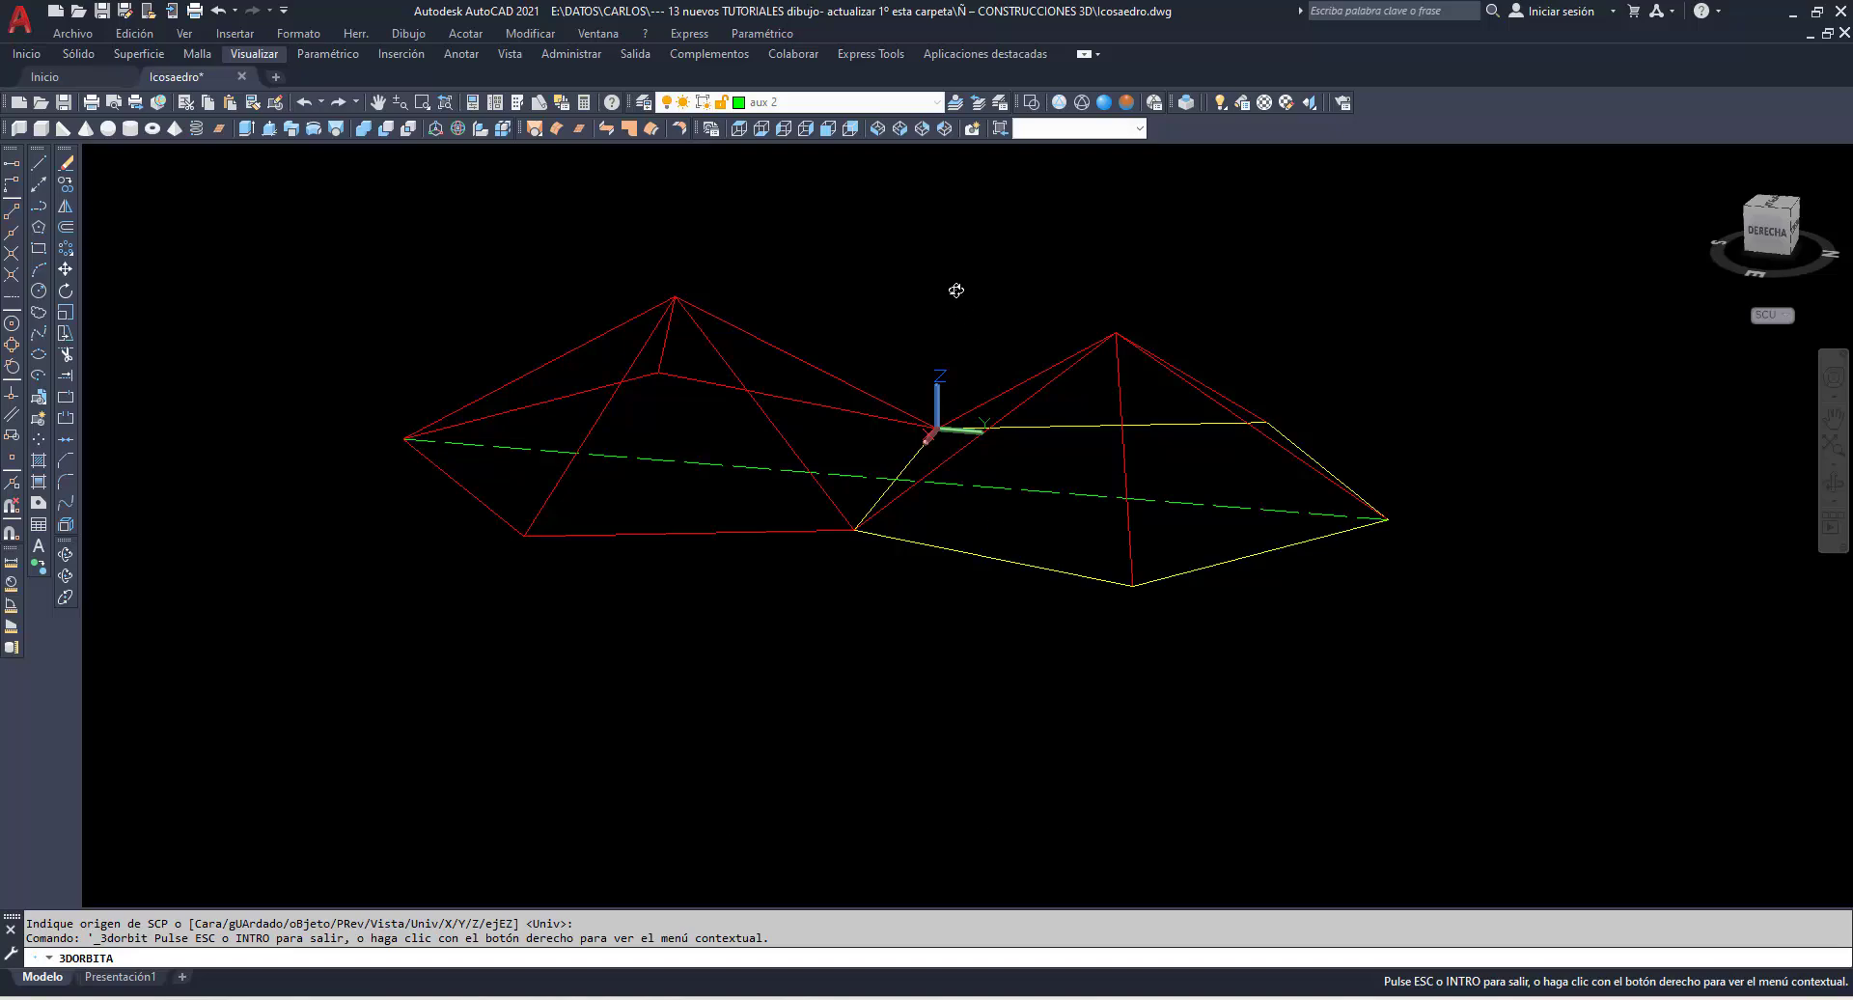
{"action": "right_click", "coordinate": [917, 273]}
{"action": "left_click", "coordinate": [932, 279]}
{"action": "type", "text": "scp"}
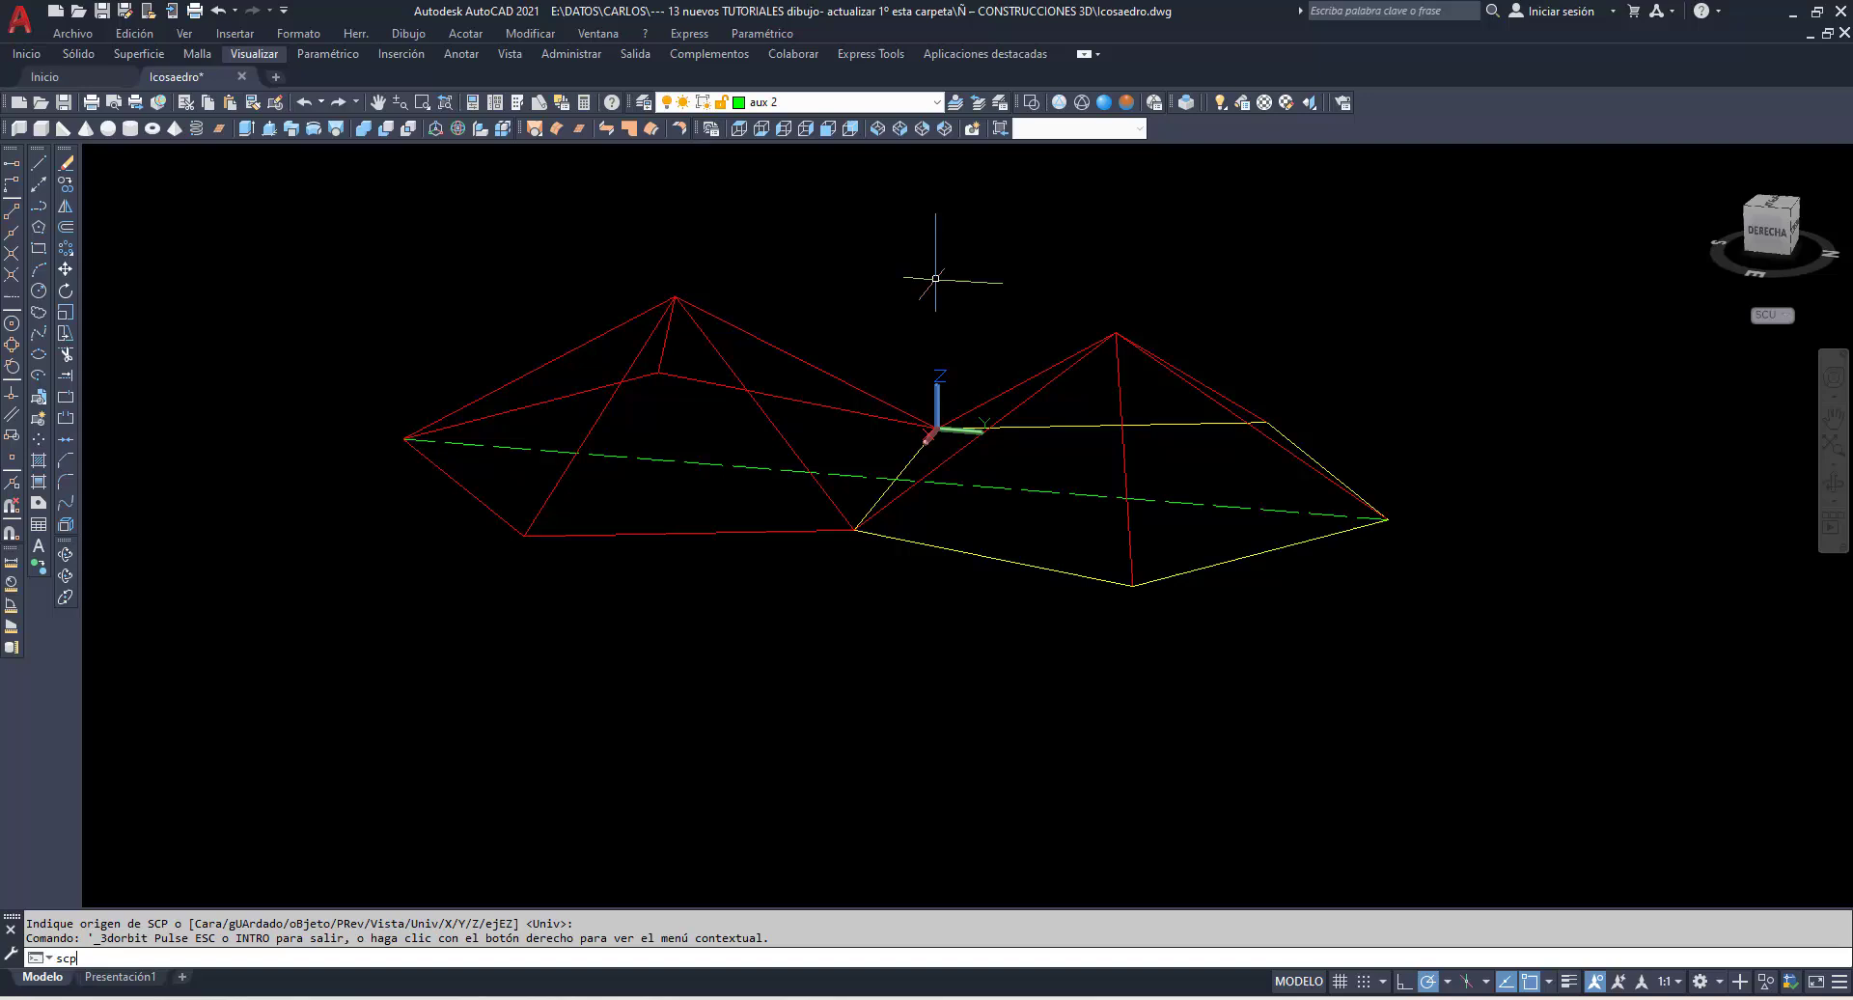
Create a UCS with origin on the connecting line and X axis toward the right outer vertex.
{"action": "key", "text": "Return"}
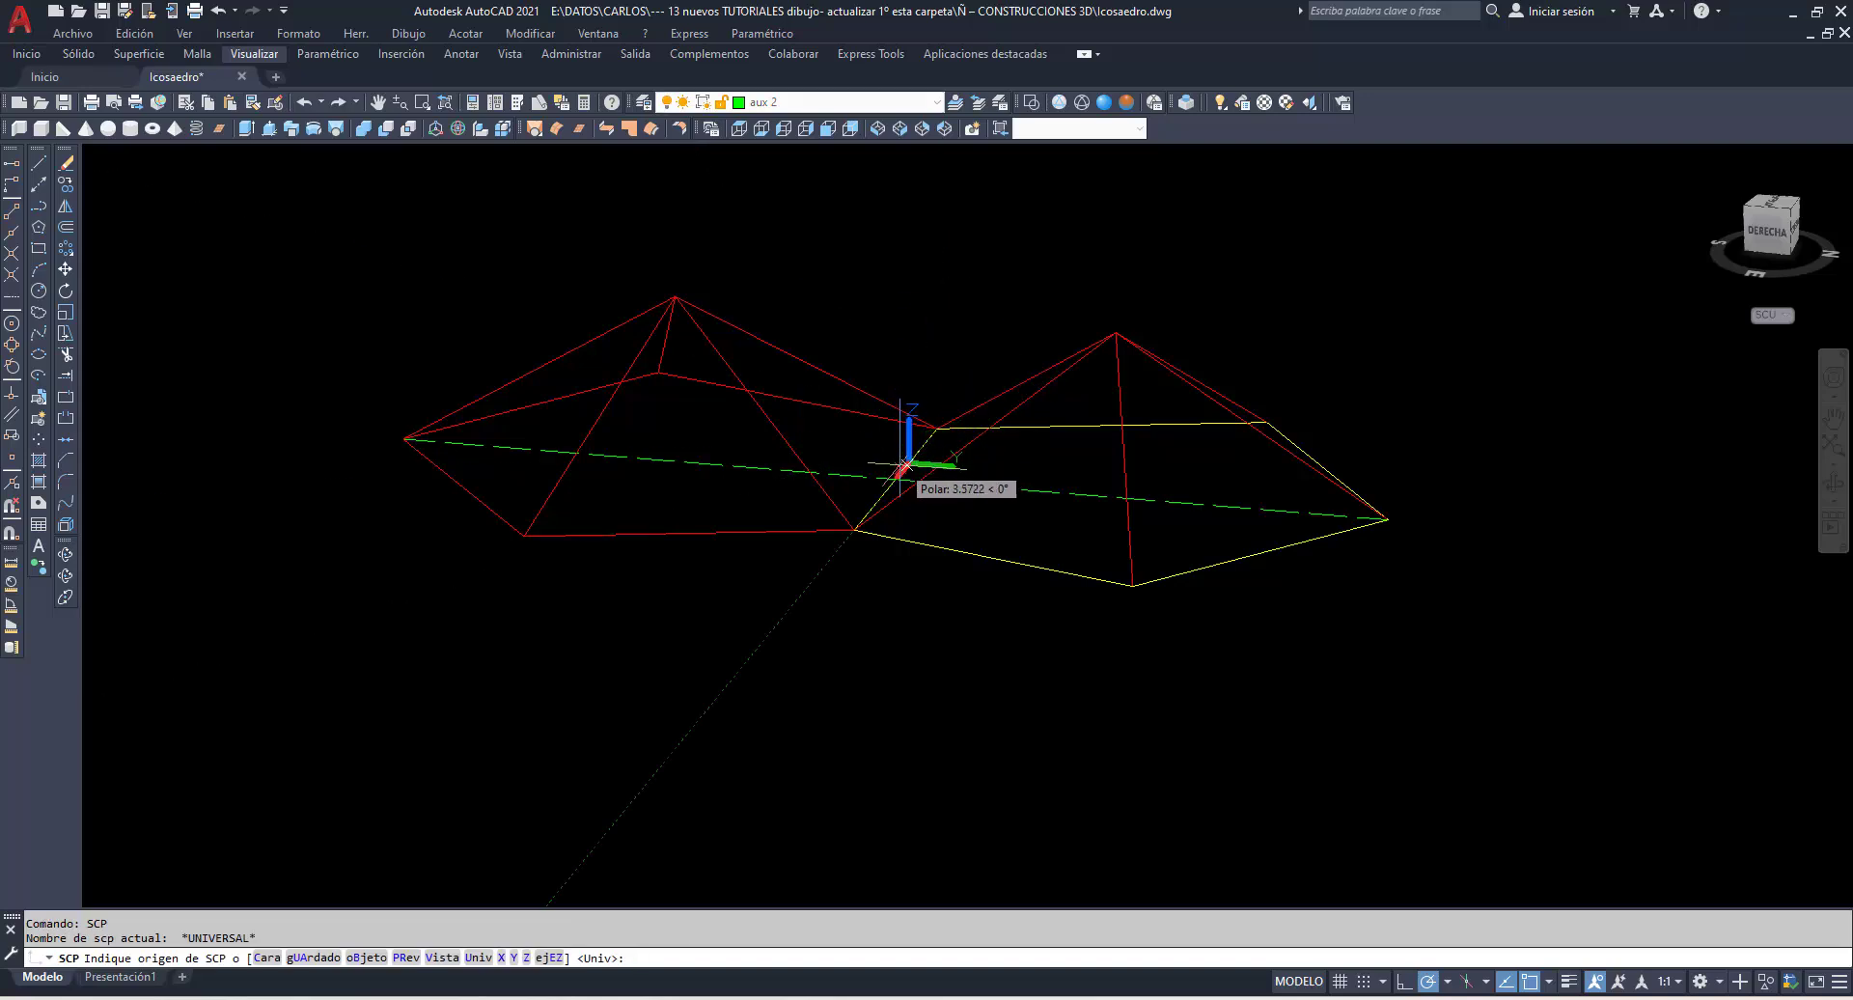
{"action": "left_click", "coordinate": [896, 477]}
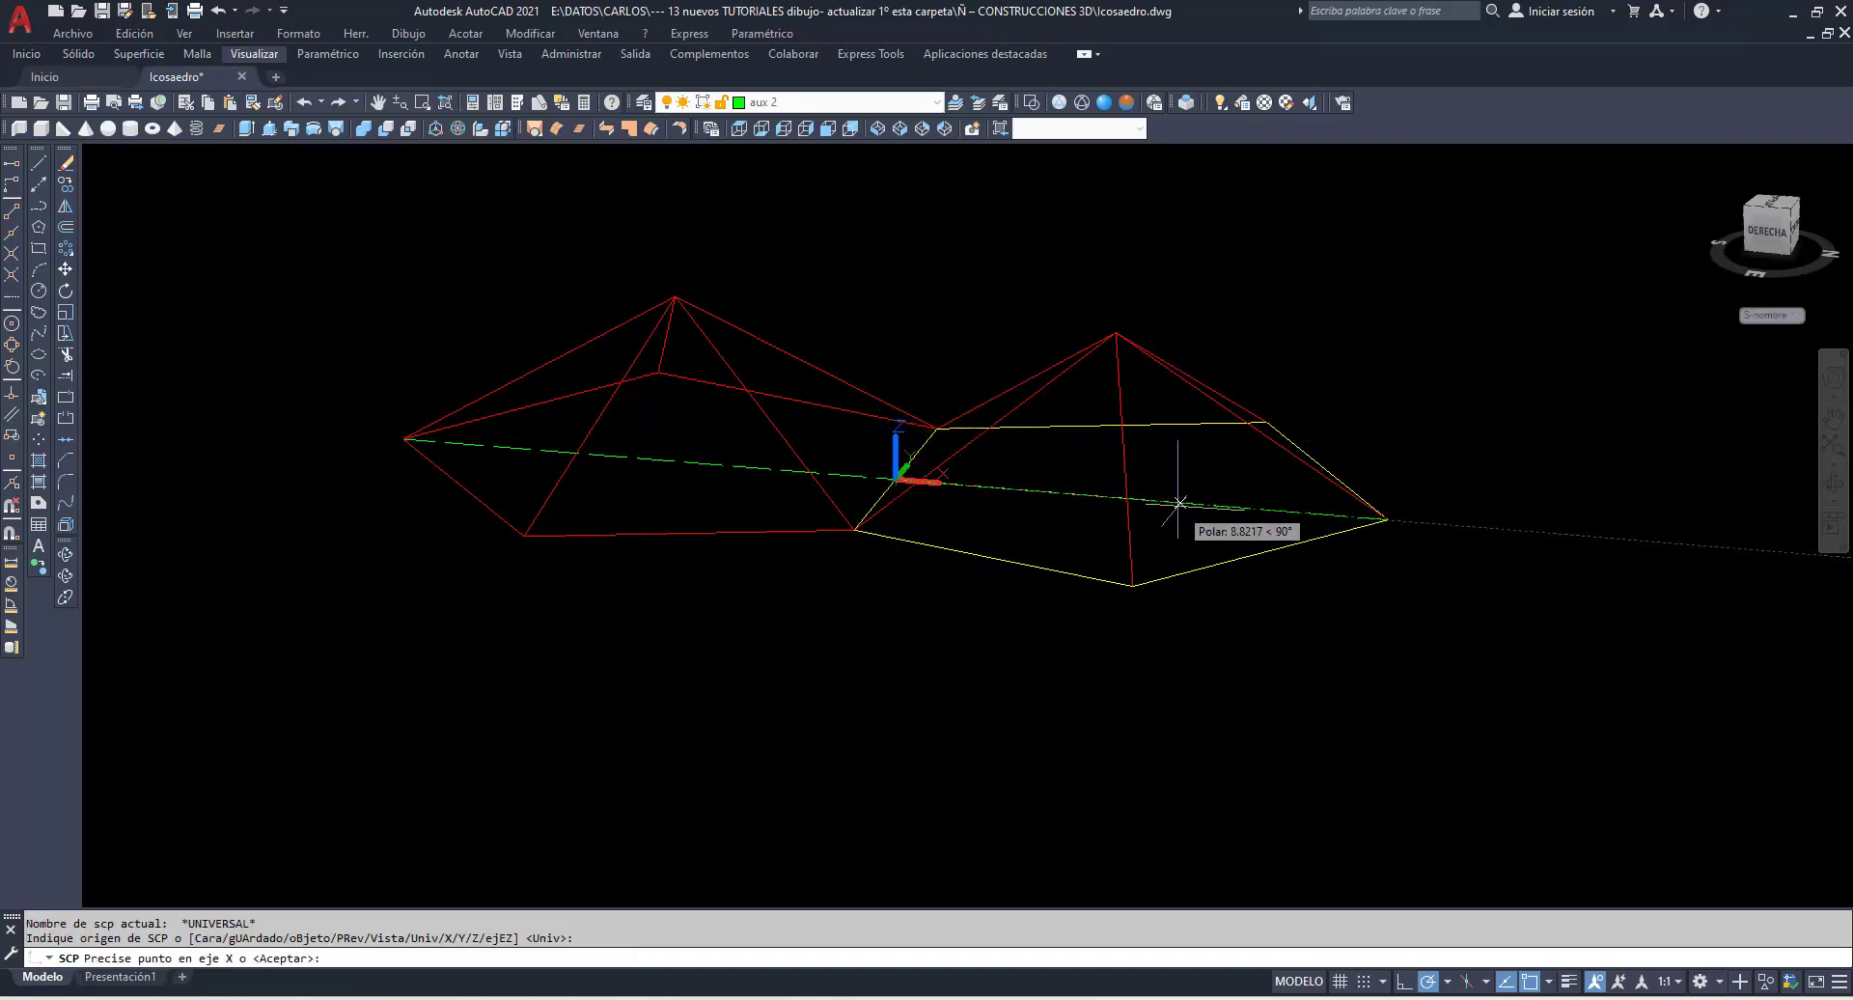
{"action": "left_click", "coordinate": [1387, 519]}
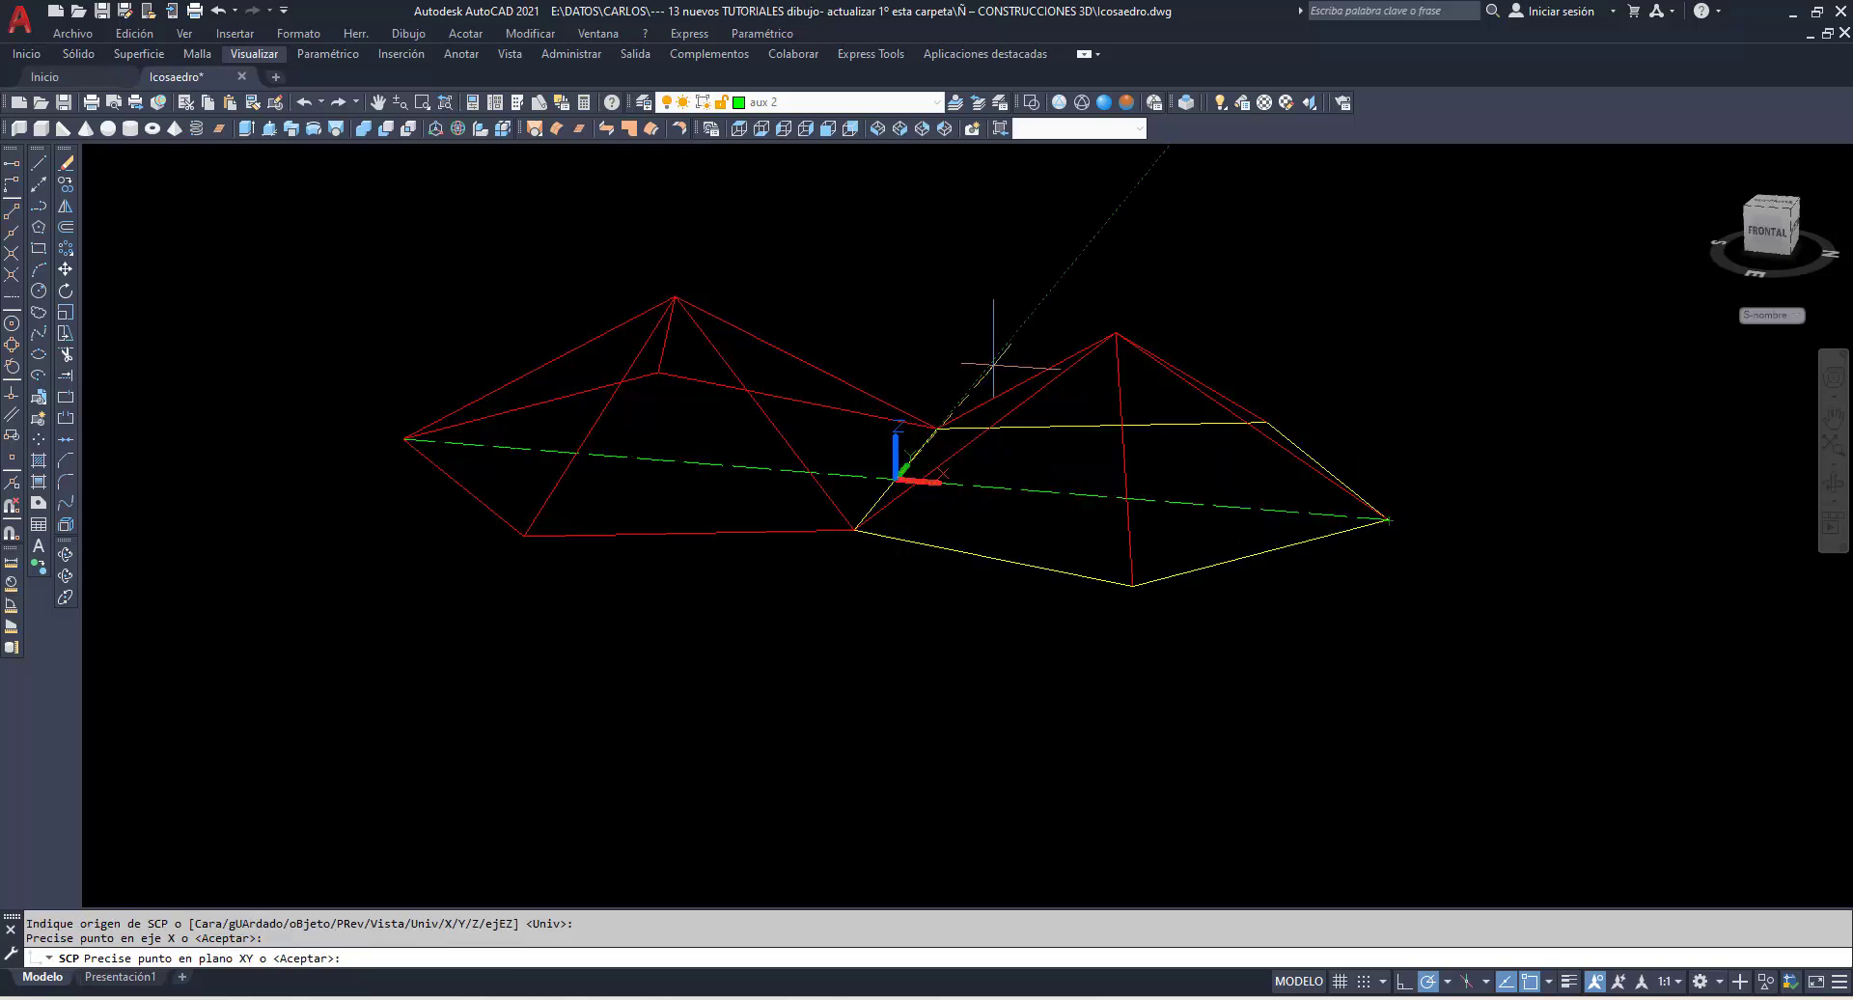
{"action": "left_click", "coordinate": [885, 284]}
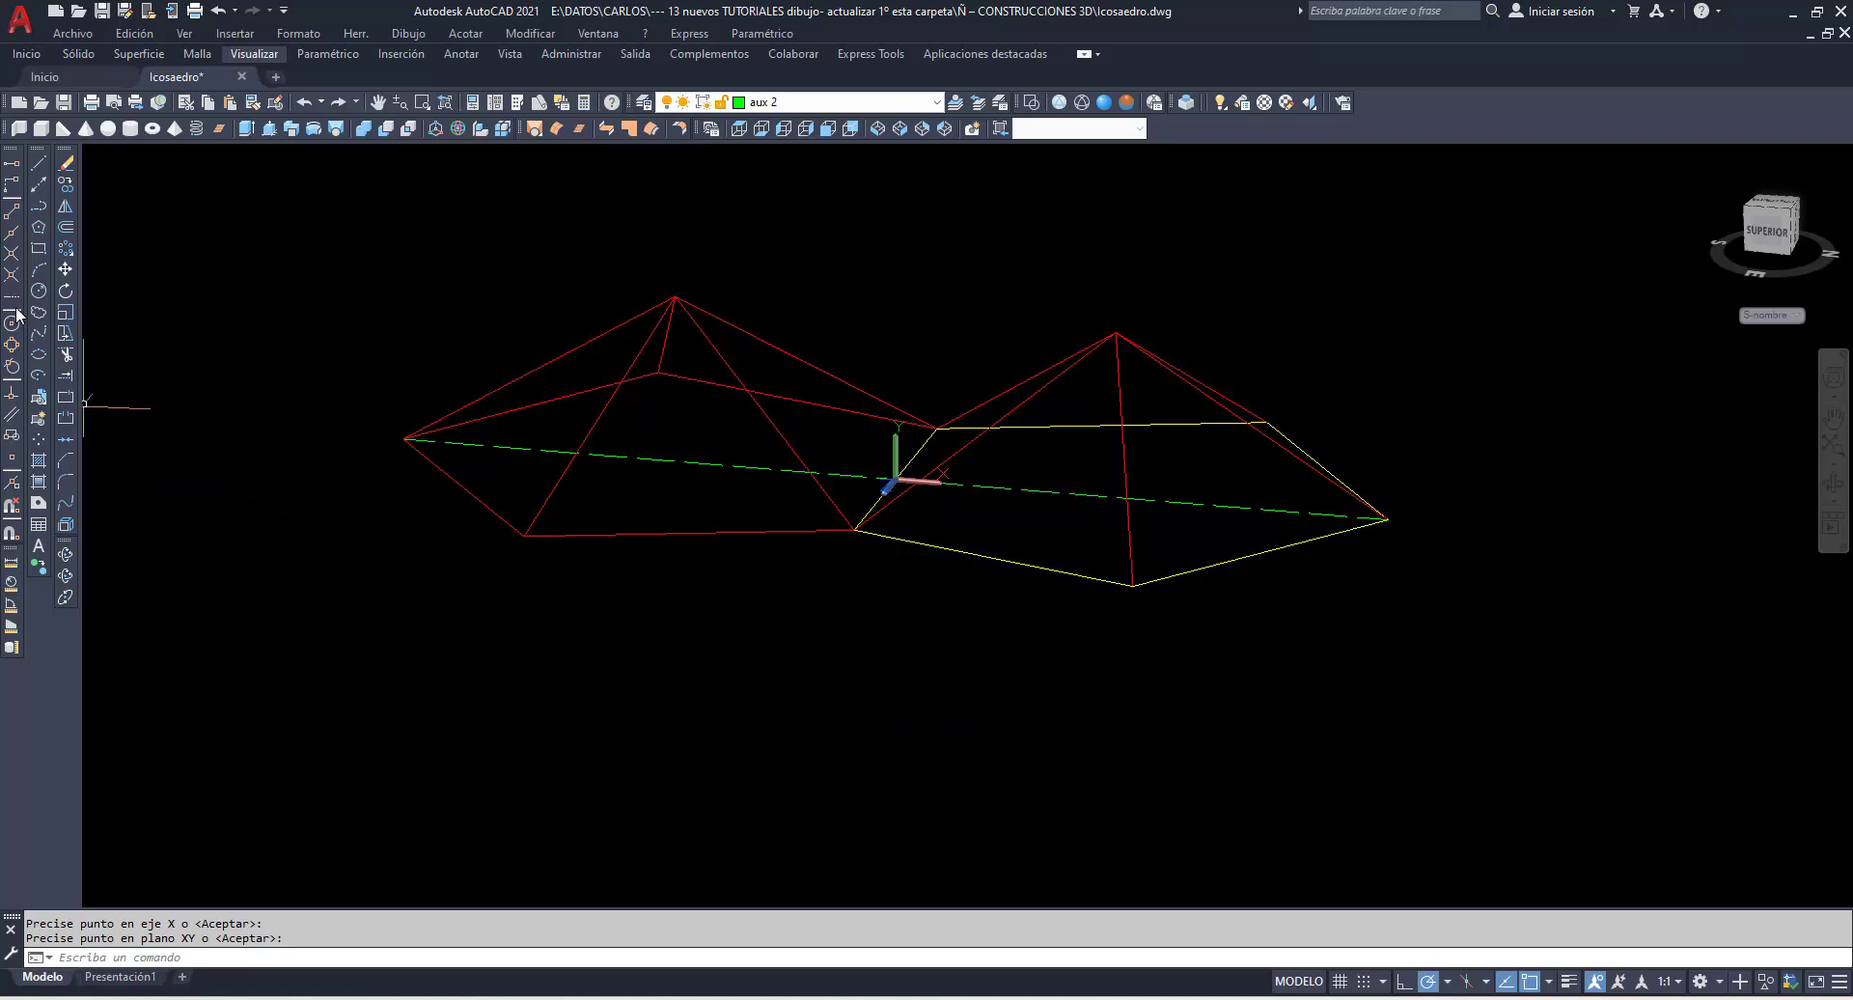
{"action": "left_click", "coordinate": [40, 290]}
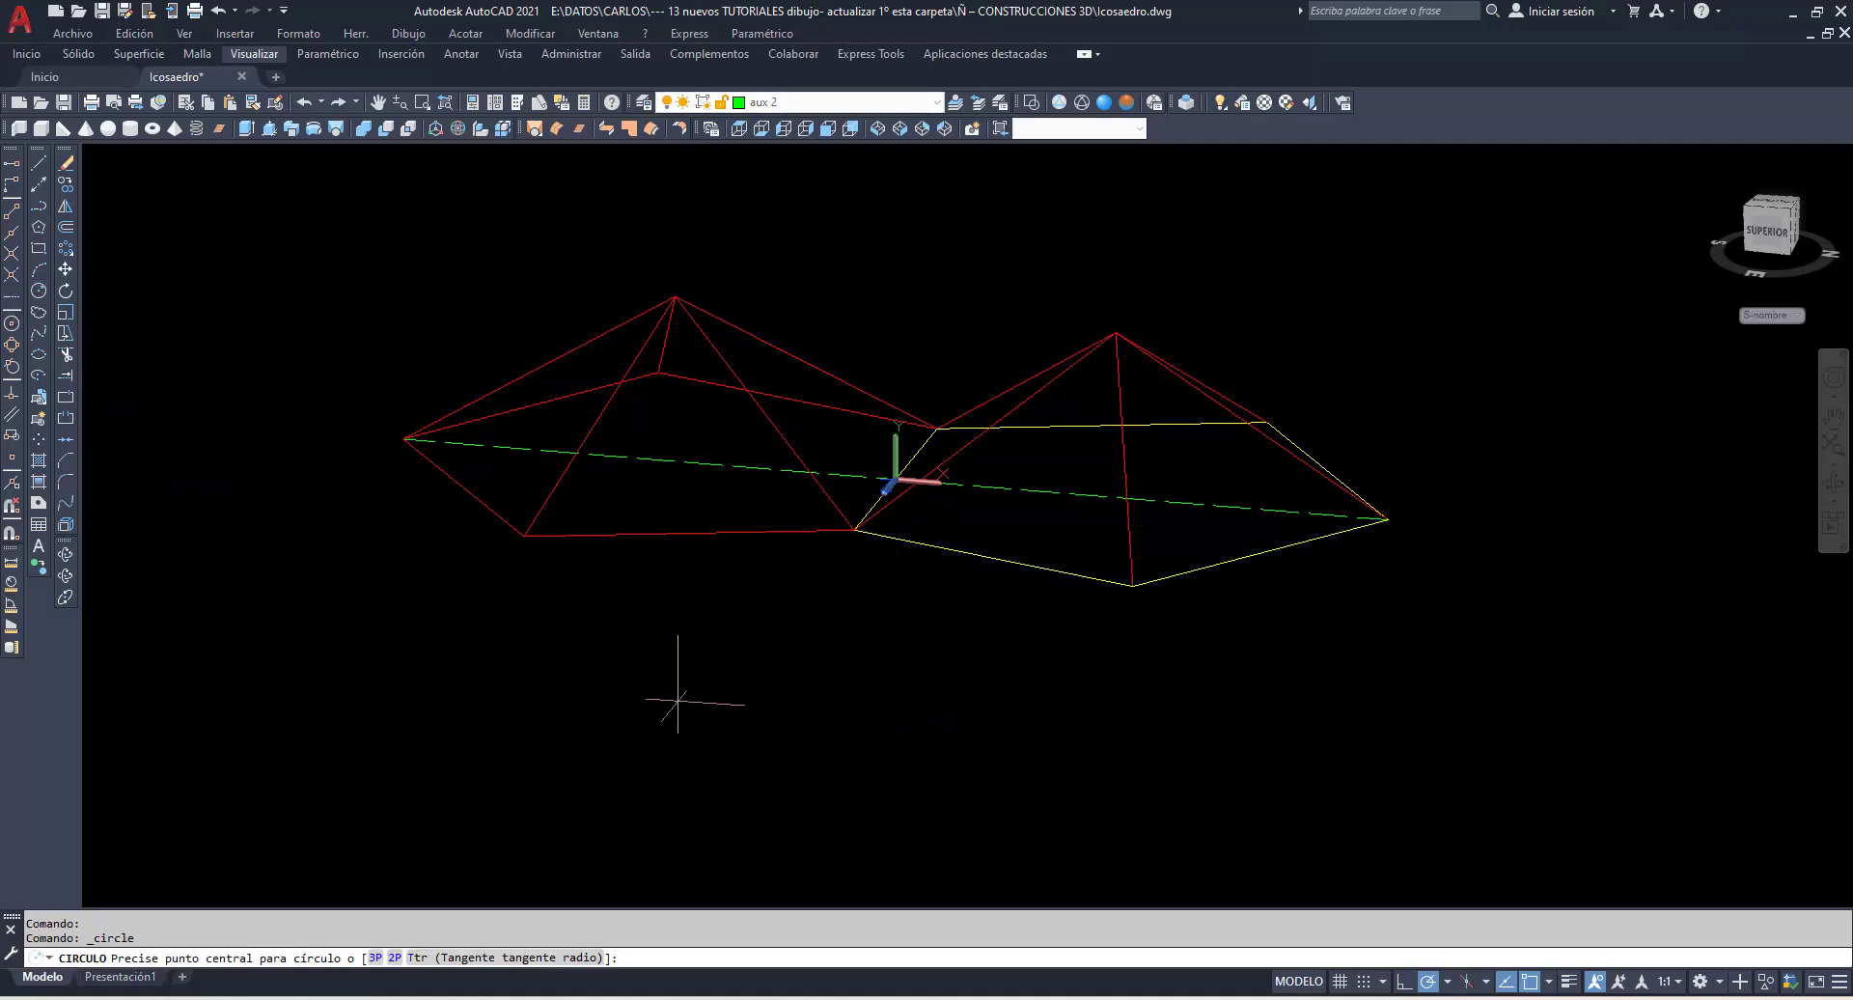
Draw a circle at the UCS origin through the left outer vertex and turn on layer aux 1.
{"action": "left_click", "coordinate": [896, 480]}
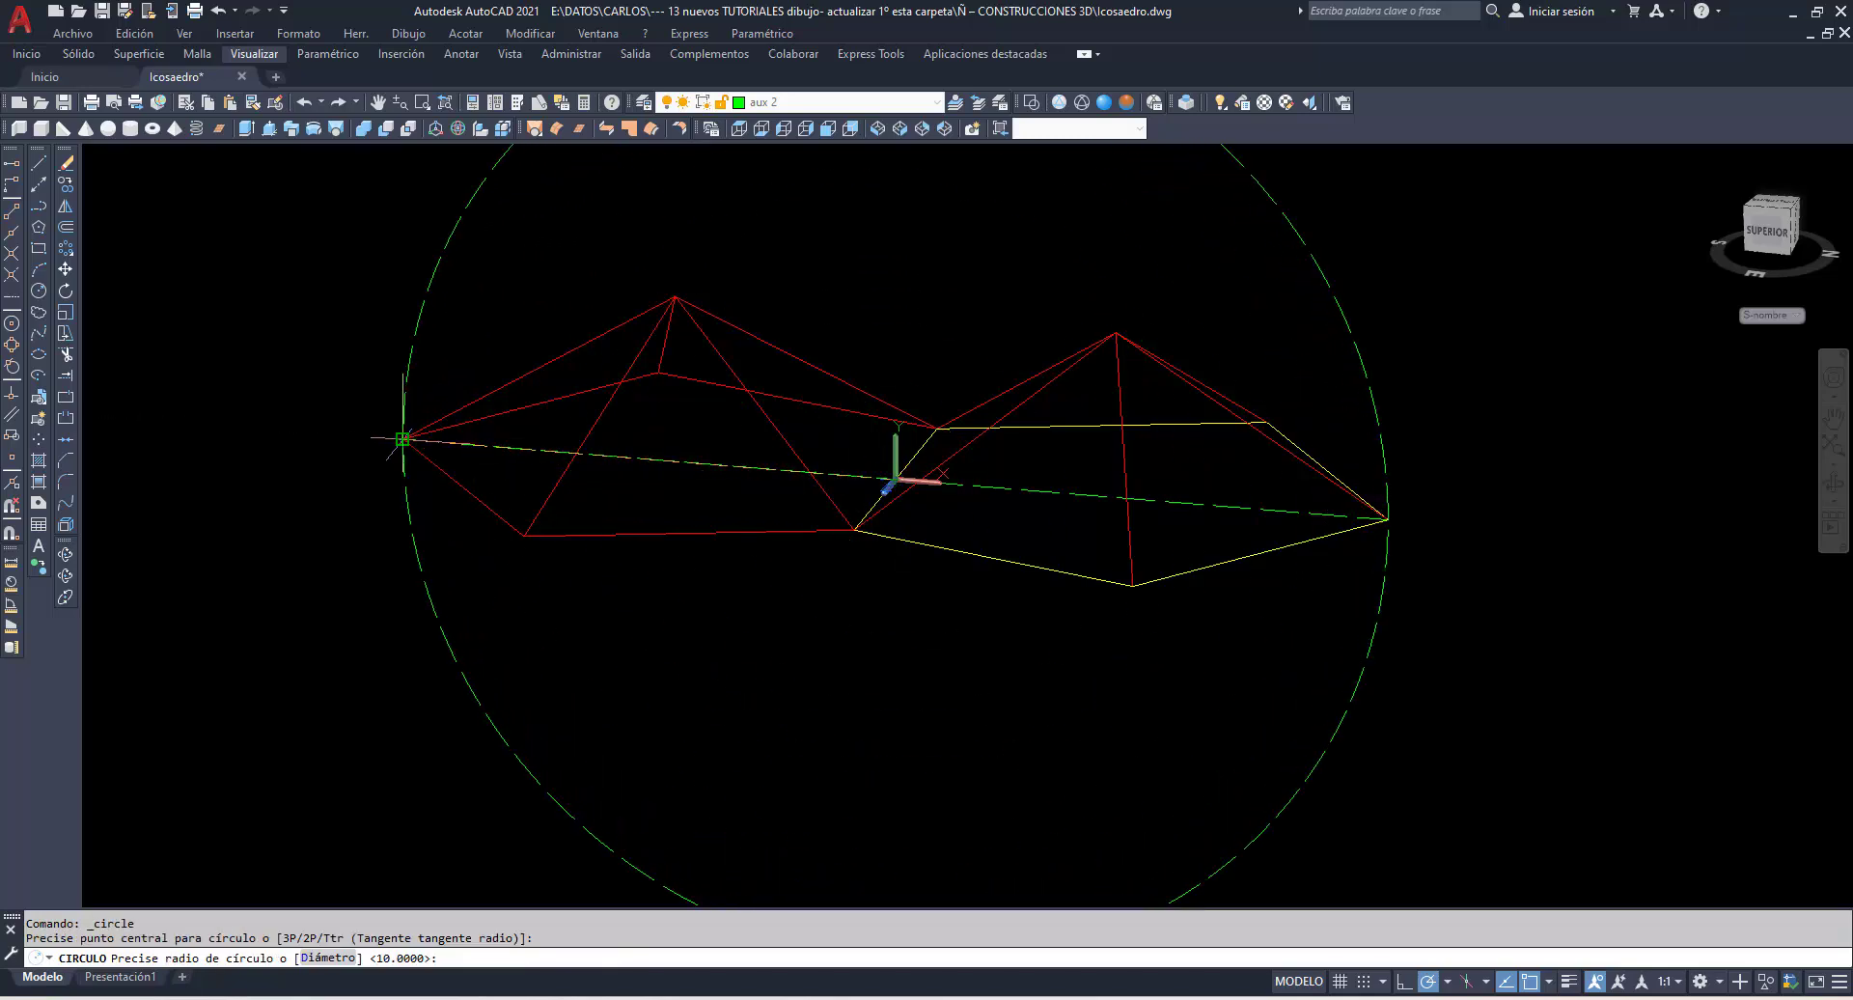
{"action": "left_click", "coordinate": [402, 439]}
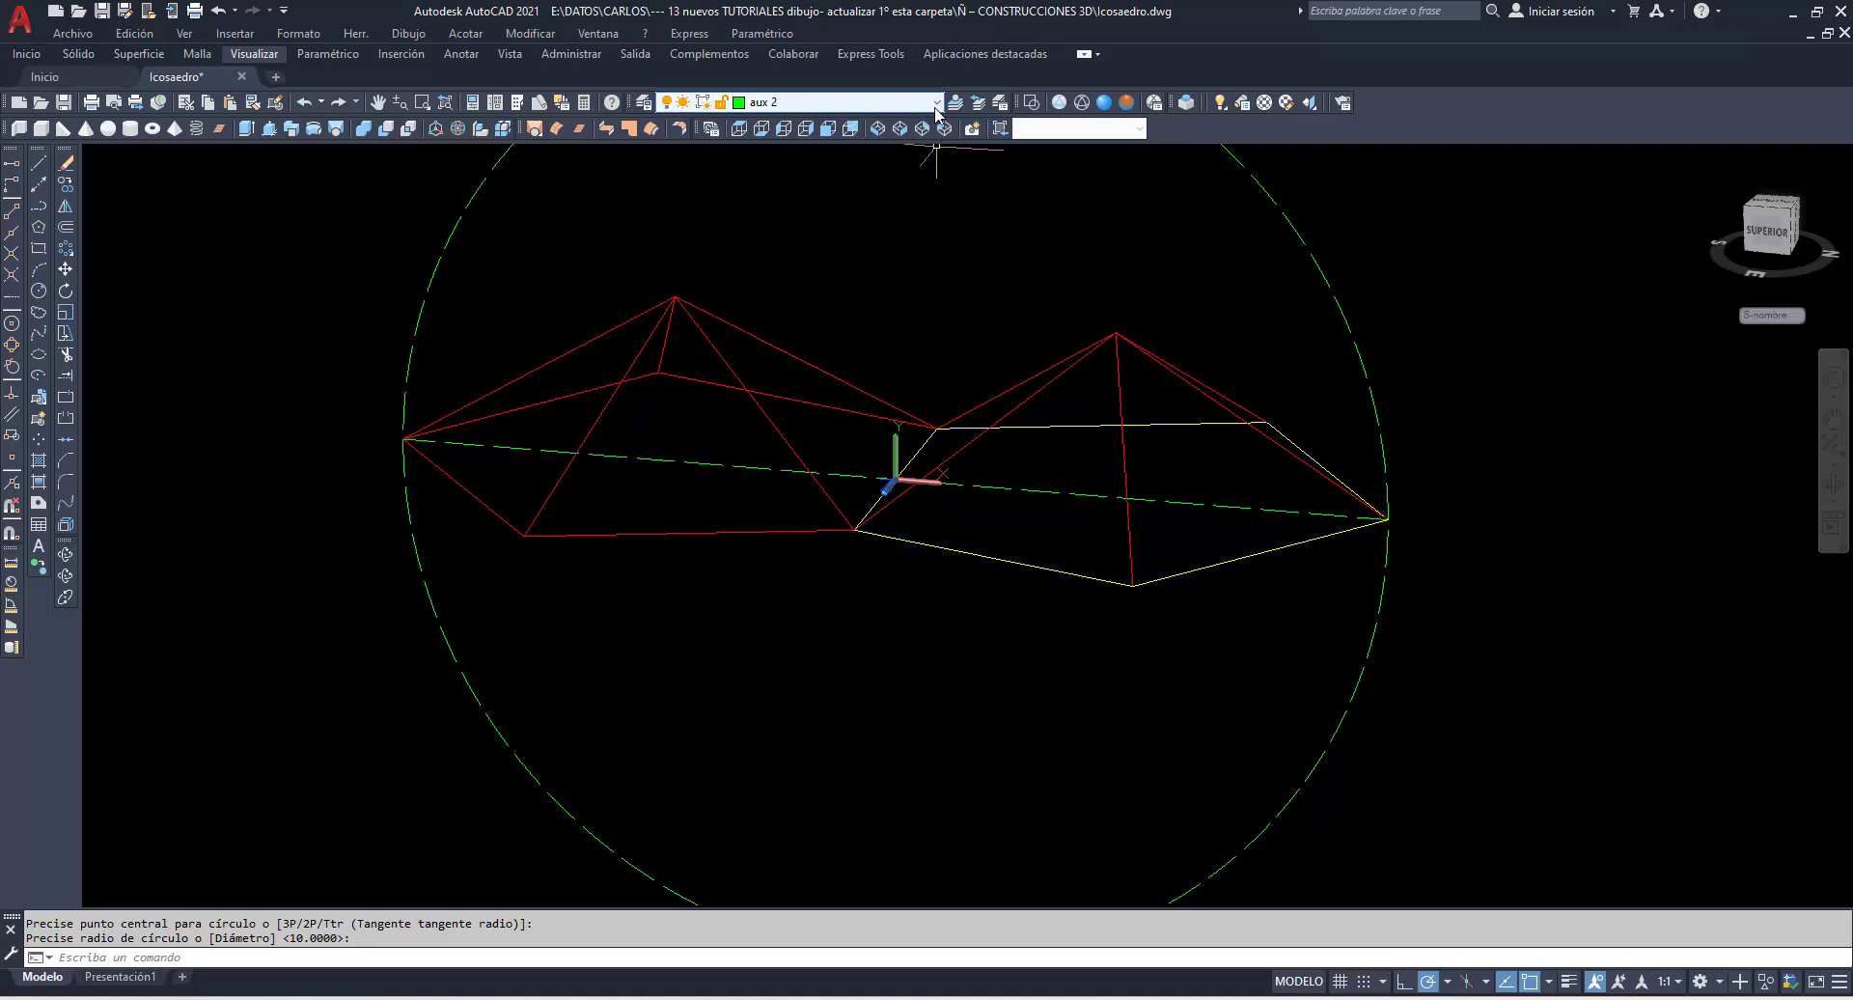
{"action": "left_click", "coordinate": [936, 103]}
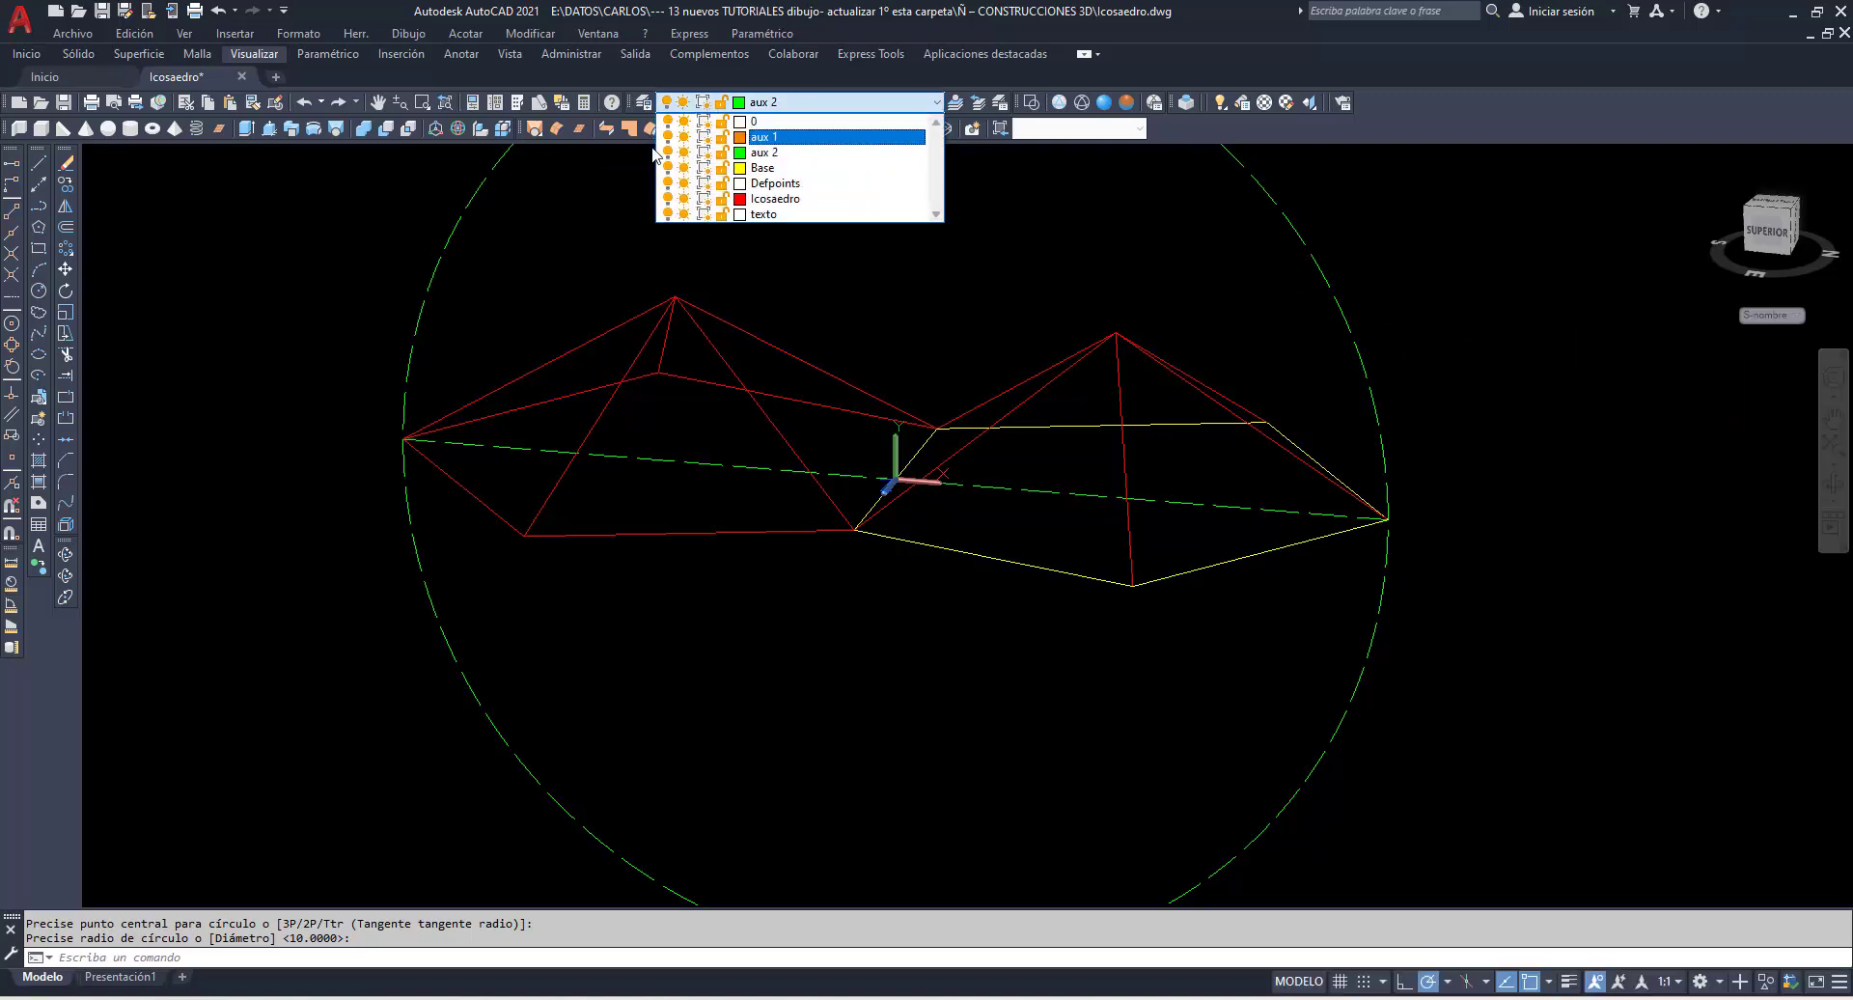
{"action": "left_click", "coordinate": [408, 231]}
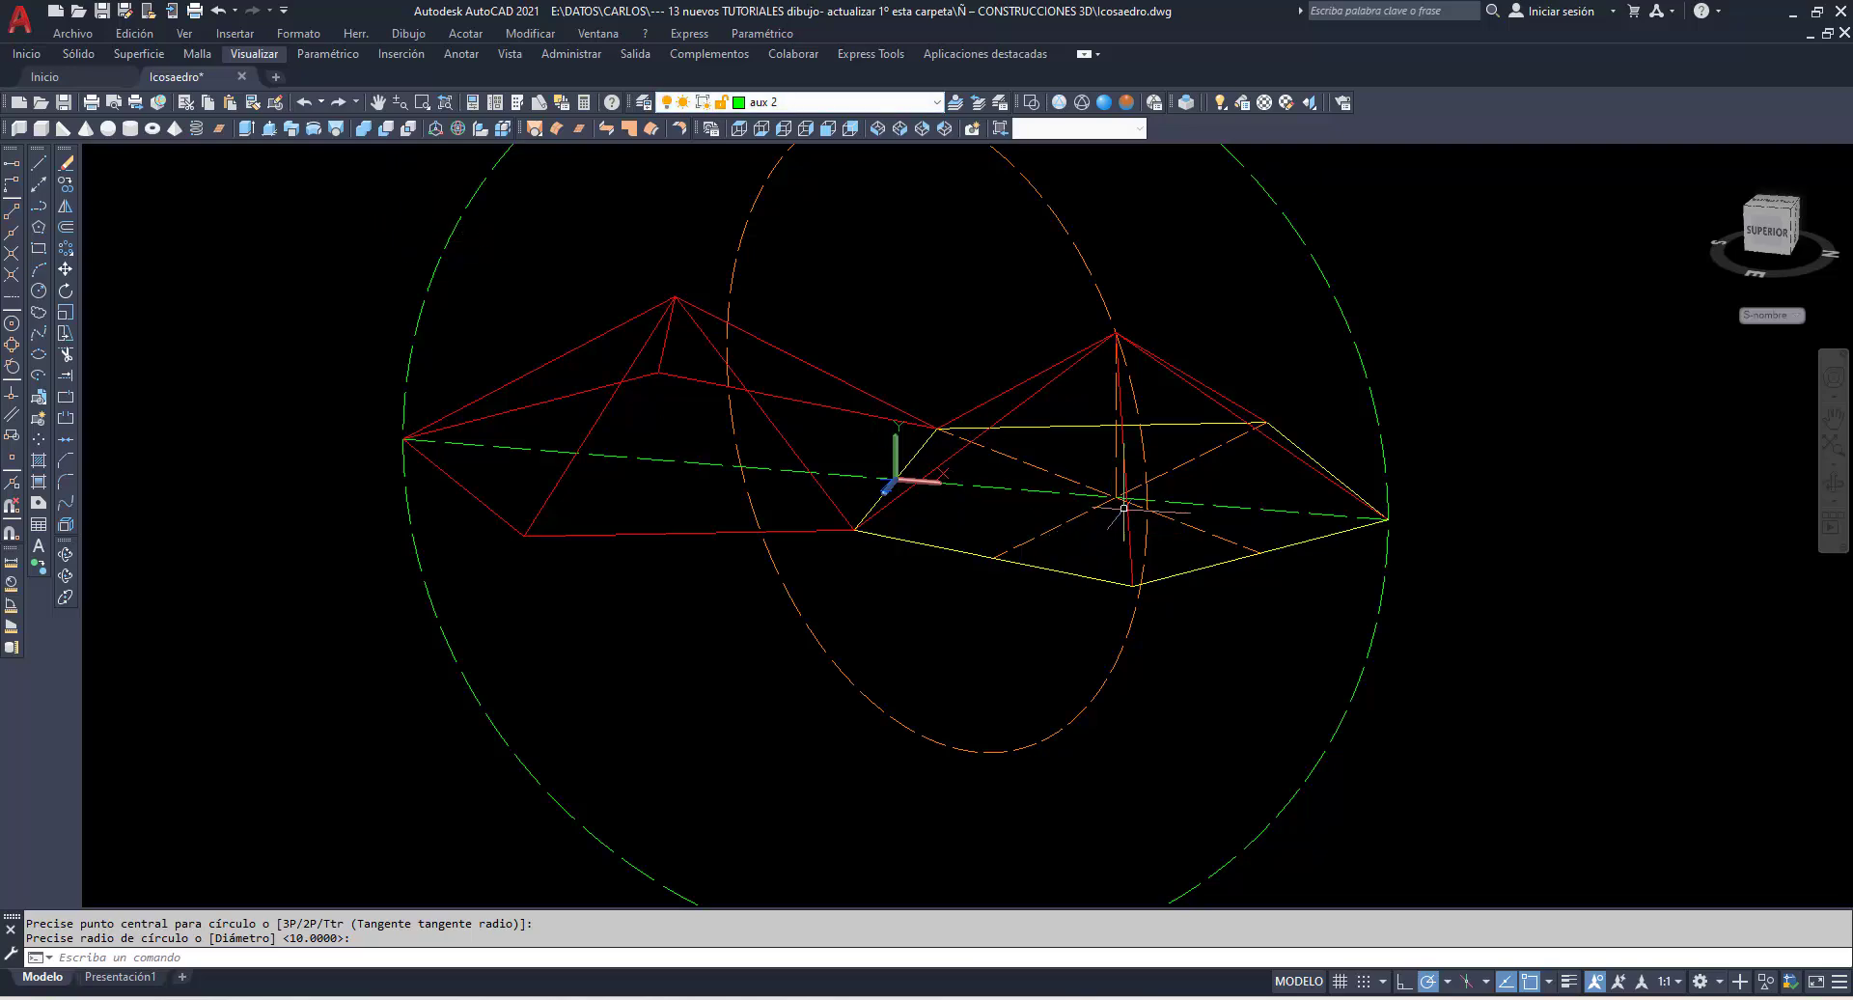
Draw a vertical line from the sphere centre down to the circle's bottom.
{"action": "key", "text": "Return"}
{"action": "type", "text": "L"}
{"action": "key", "text": "Return"}
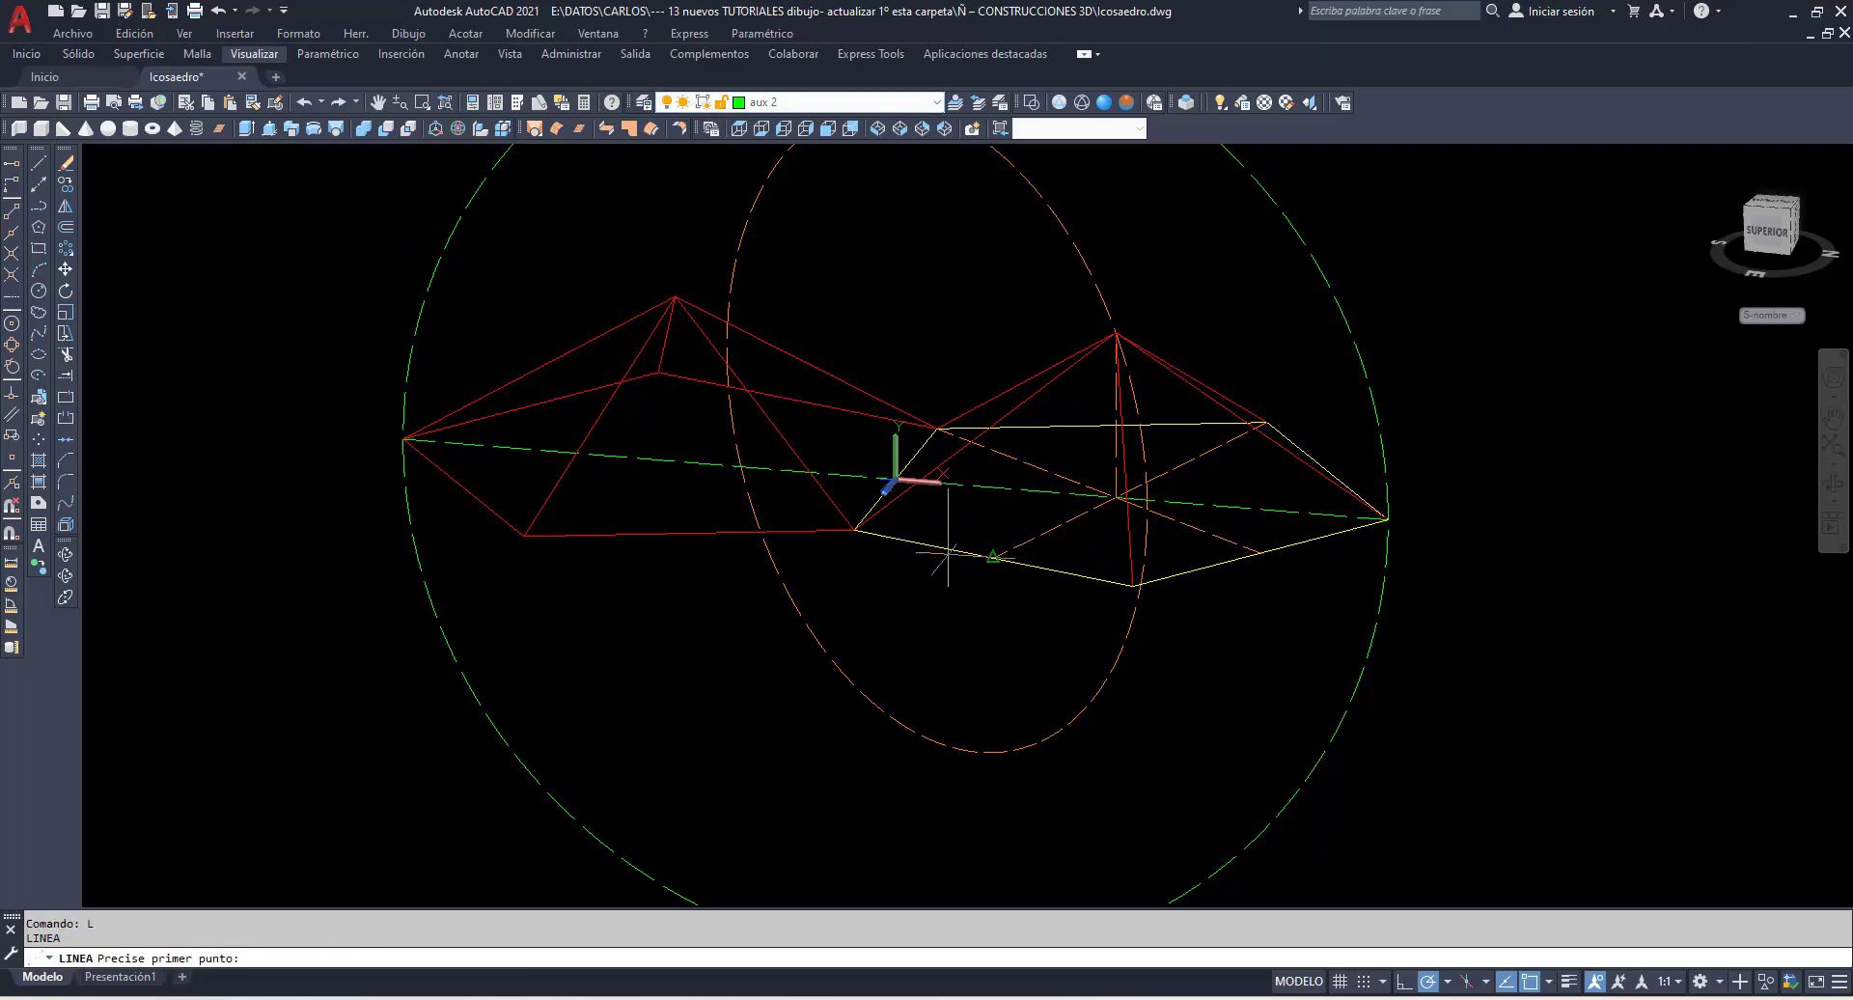
{"action": "left_click", "coordinate": [1116, 497]}
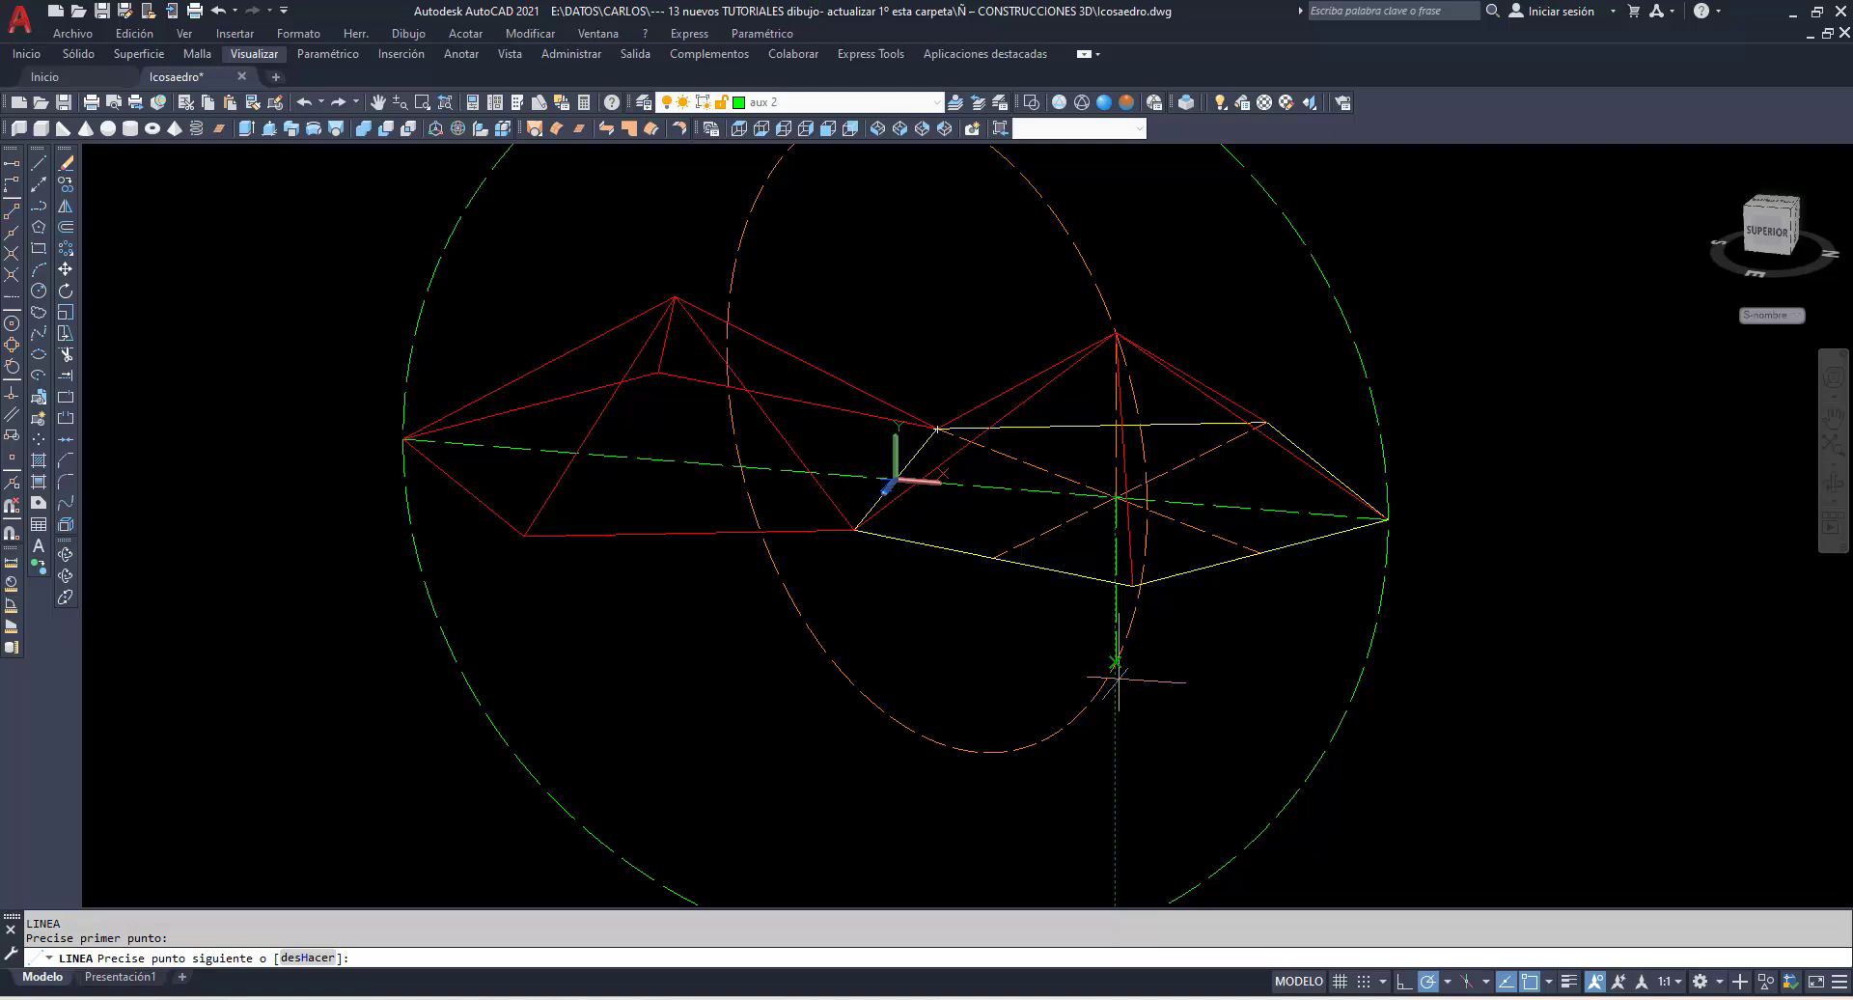
{"action": "scroll", "coordinate": [1113, 767], "scroll_direction": "down", "scroll_amount": 4}
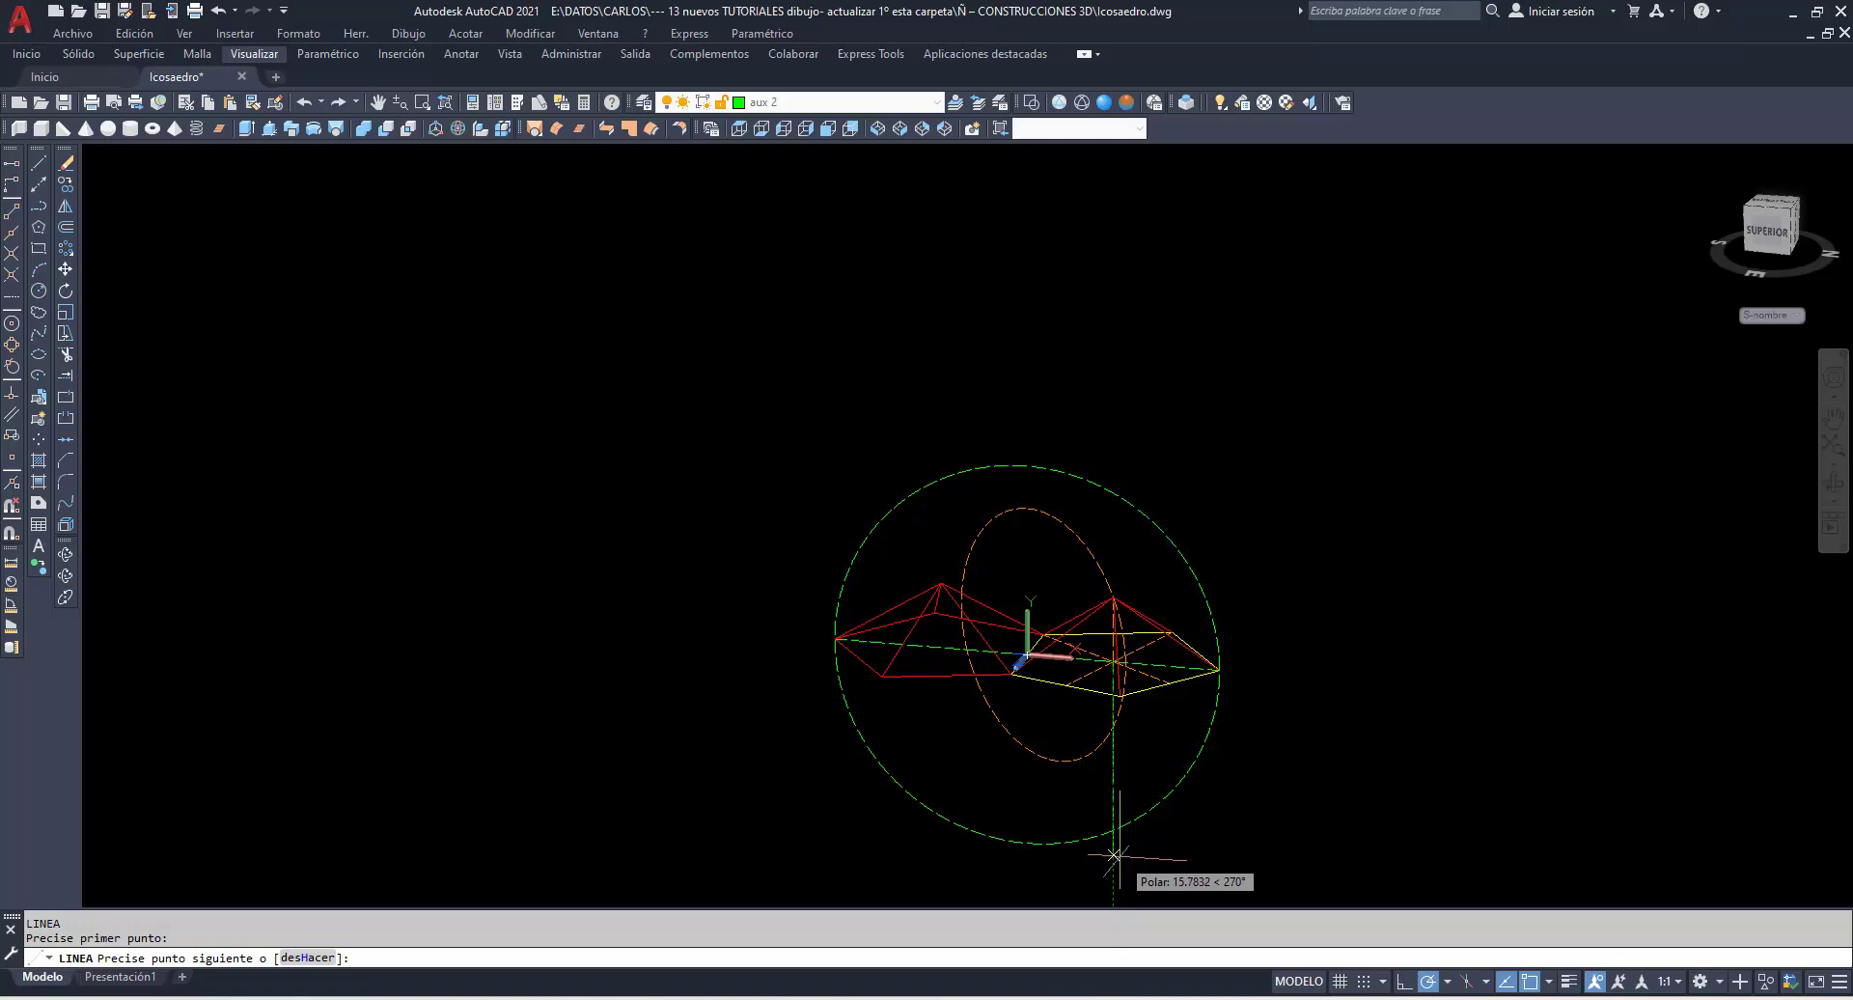
{"action": "left_click", "coordinate": [1113, 830]}
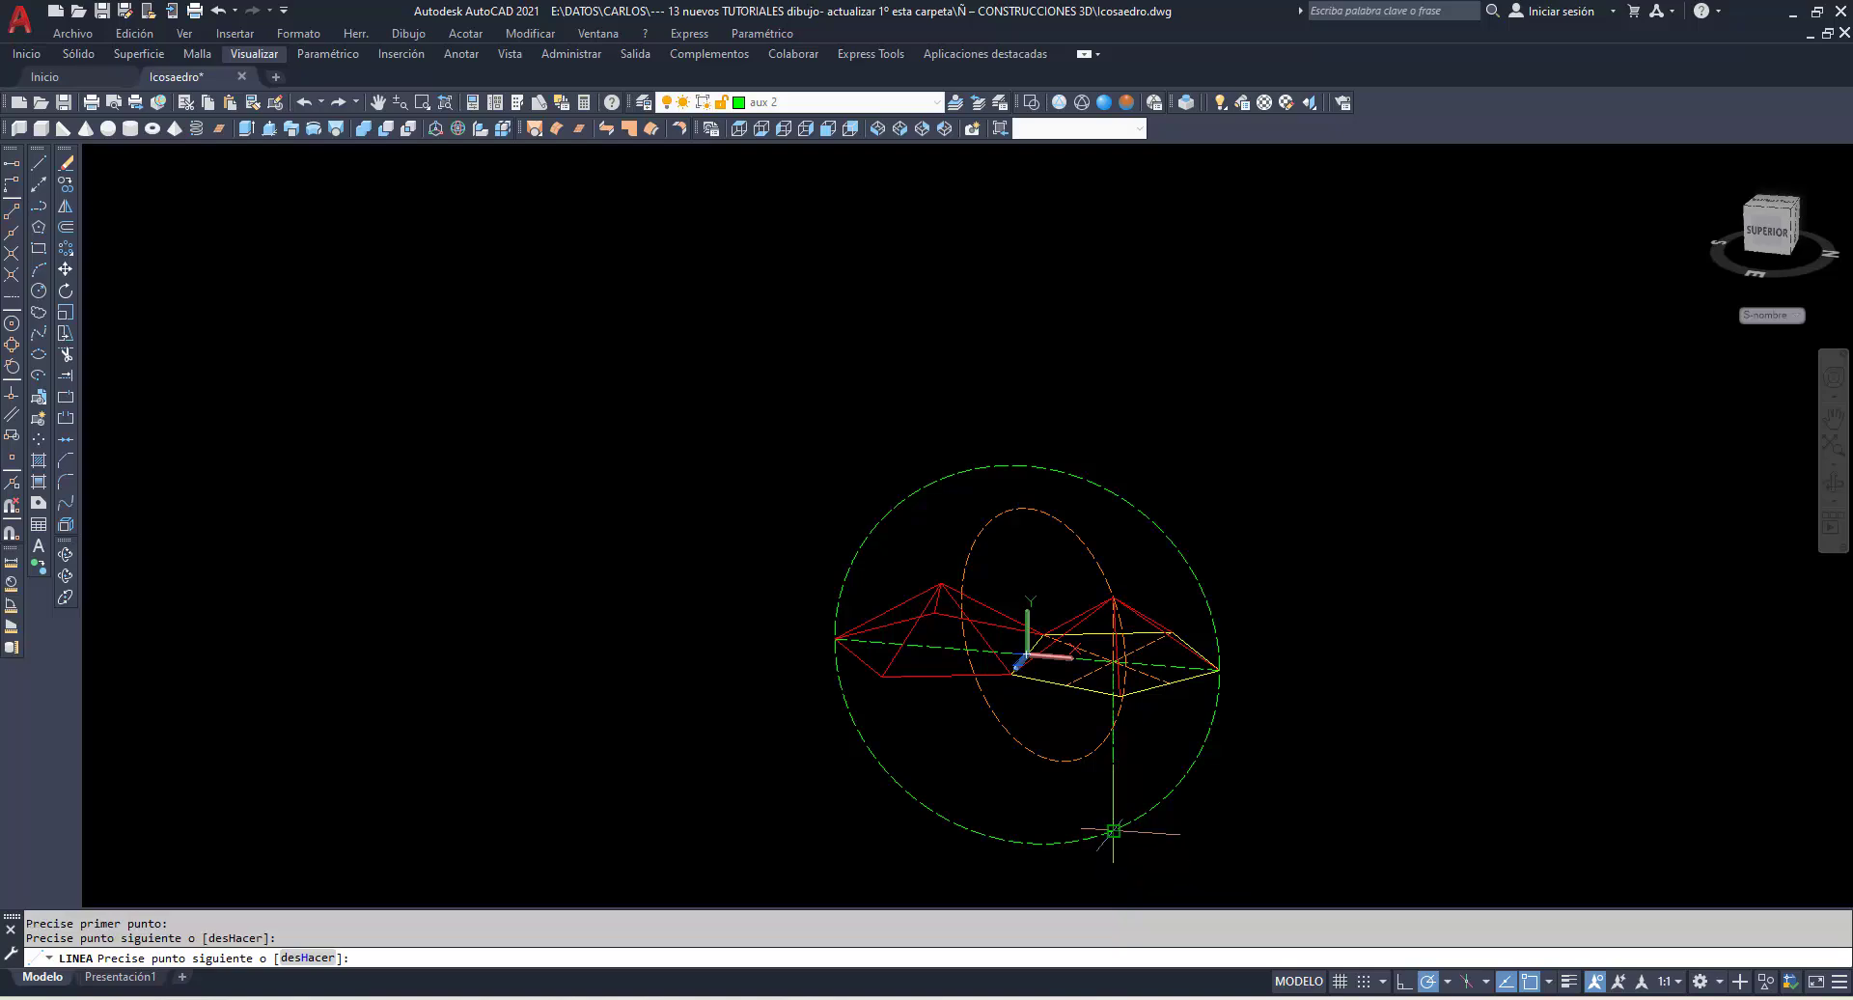
{"action": "key", "text": "Return"}
{"action": "scroll", "coordinate": [1113, 830], "scroll_direction": "up", "scroll_amount": 2}
{"action": "scroll", "coordinate": [1095, 737], "scroll_direction": "up", "scroll_amount": 1}
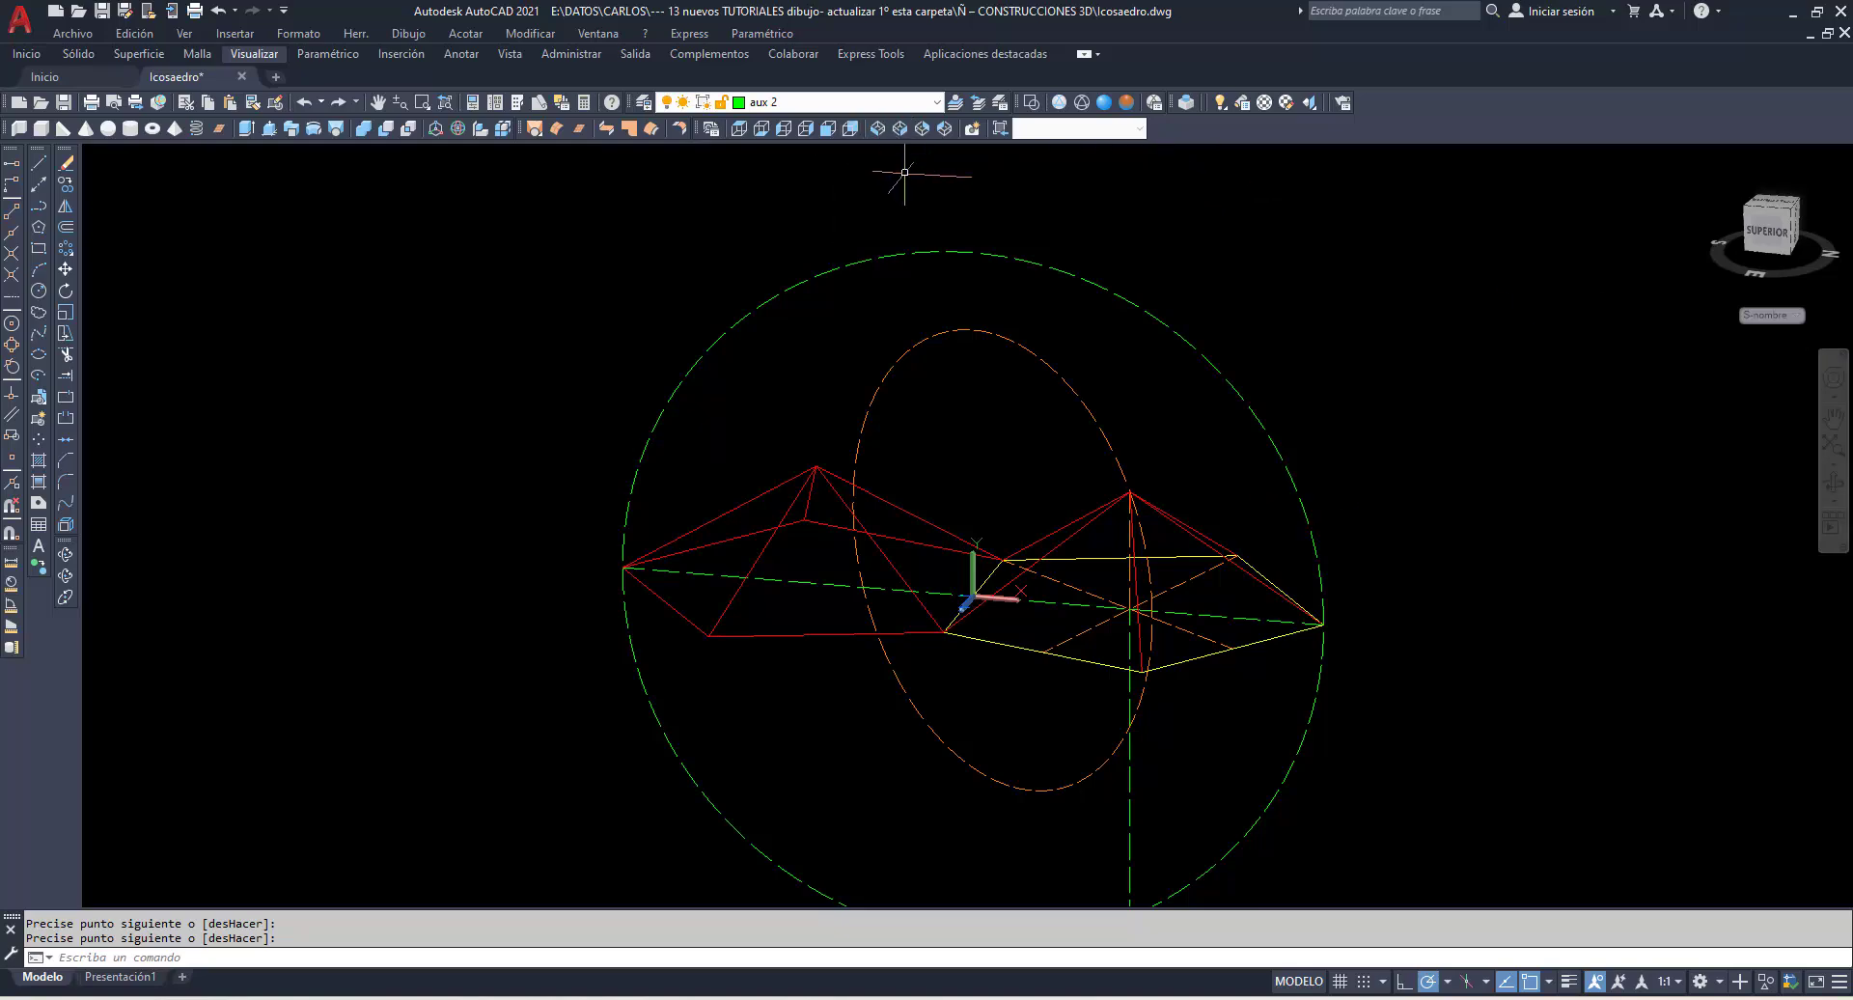
{"action": "left_click", "coordinate": [378, 102]}
Pan and zoom to recentre the drawing.
{"action": "left_click_drag", "start_coordinate": [980, 509], "coordinate": [834, 359]}
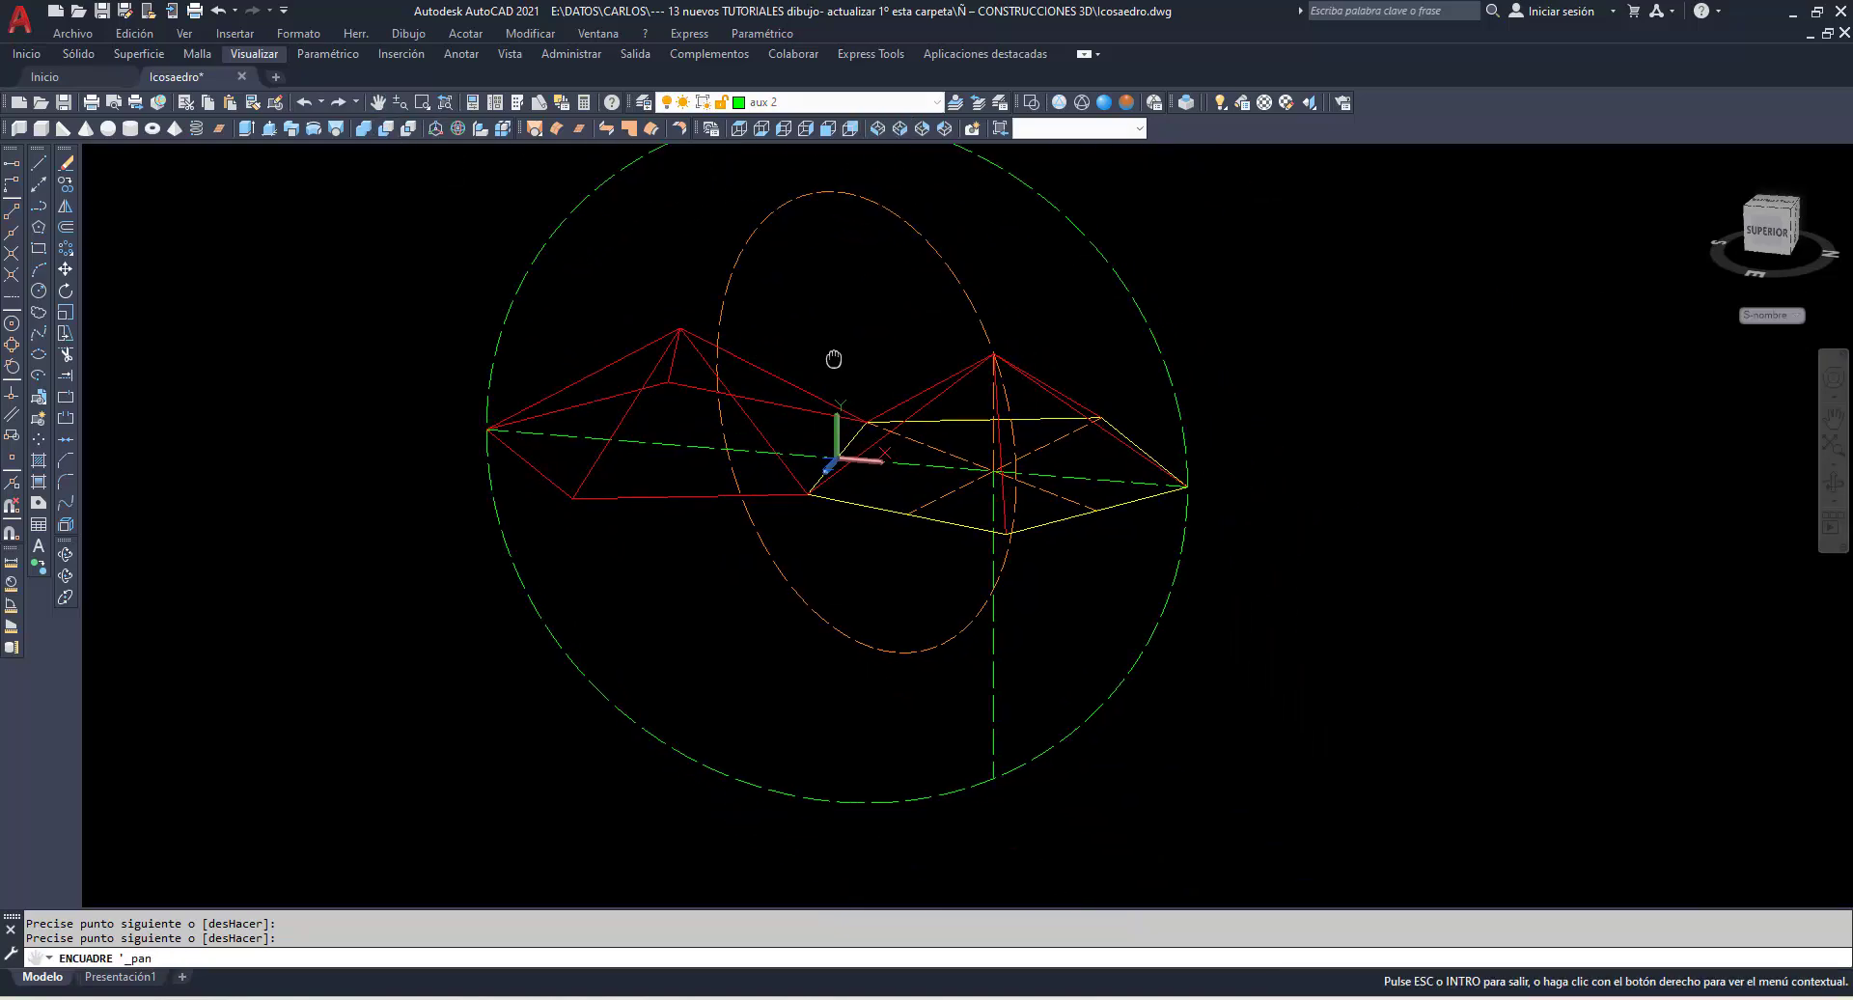
{"action": "scroll", "coordinate": [832, 357], "scroll_direction": "up", "scroll_amount": 2}
{"action": "scroll", "coordinate": [835, 359], "scroll_direction": "up", "scroll_amount": 1}
{"action": "right_click", "coordinate": [835, 355]}
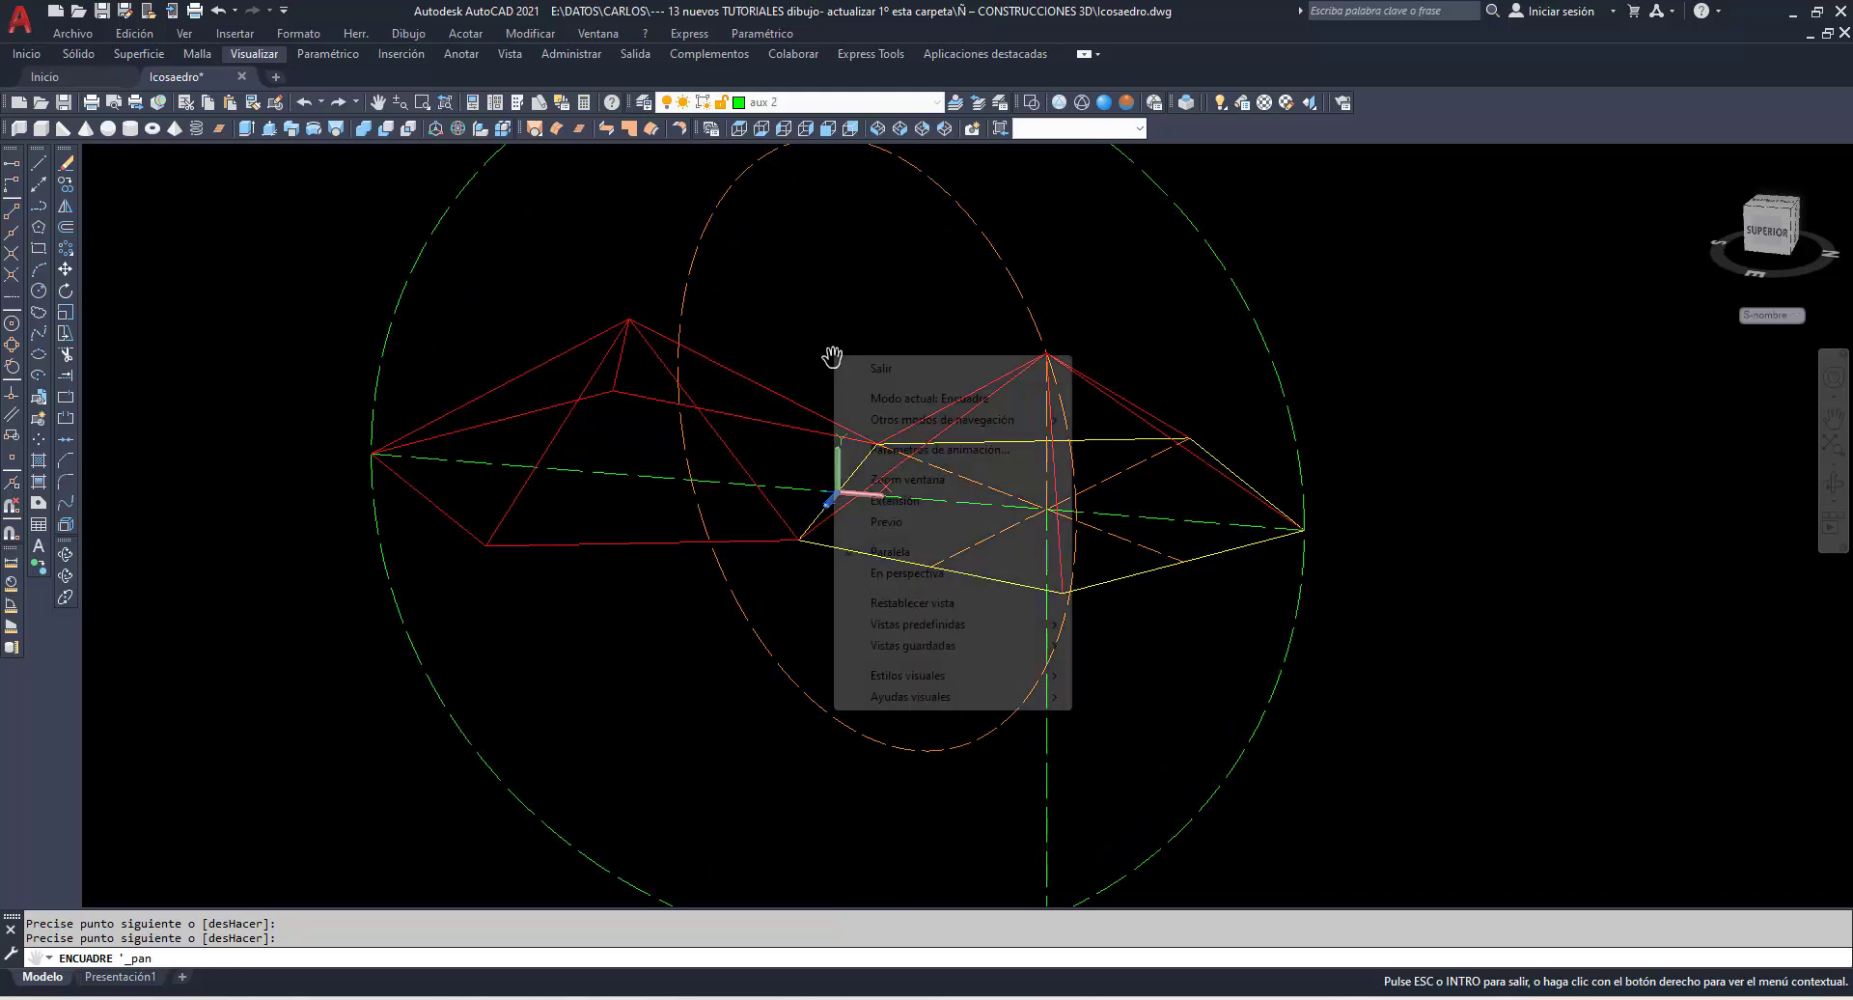
{"action": "left_click", "coordinate": [880, 368]}
{"action": "type", "text": "alinear"}
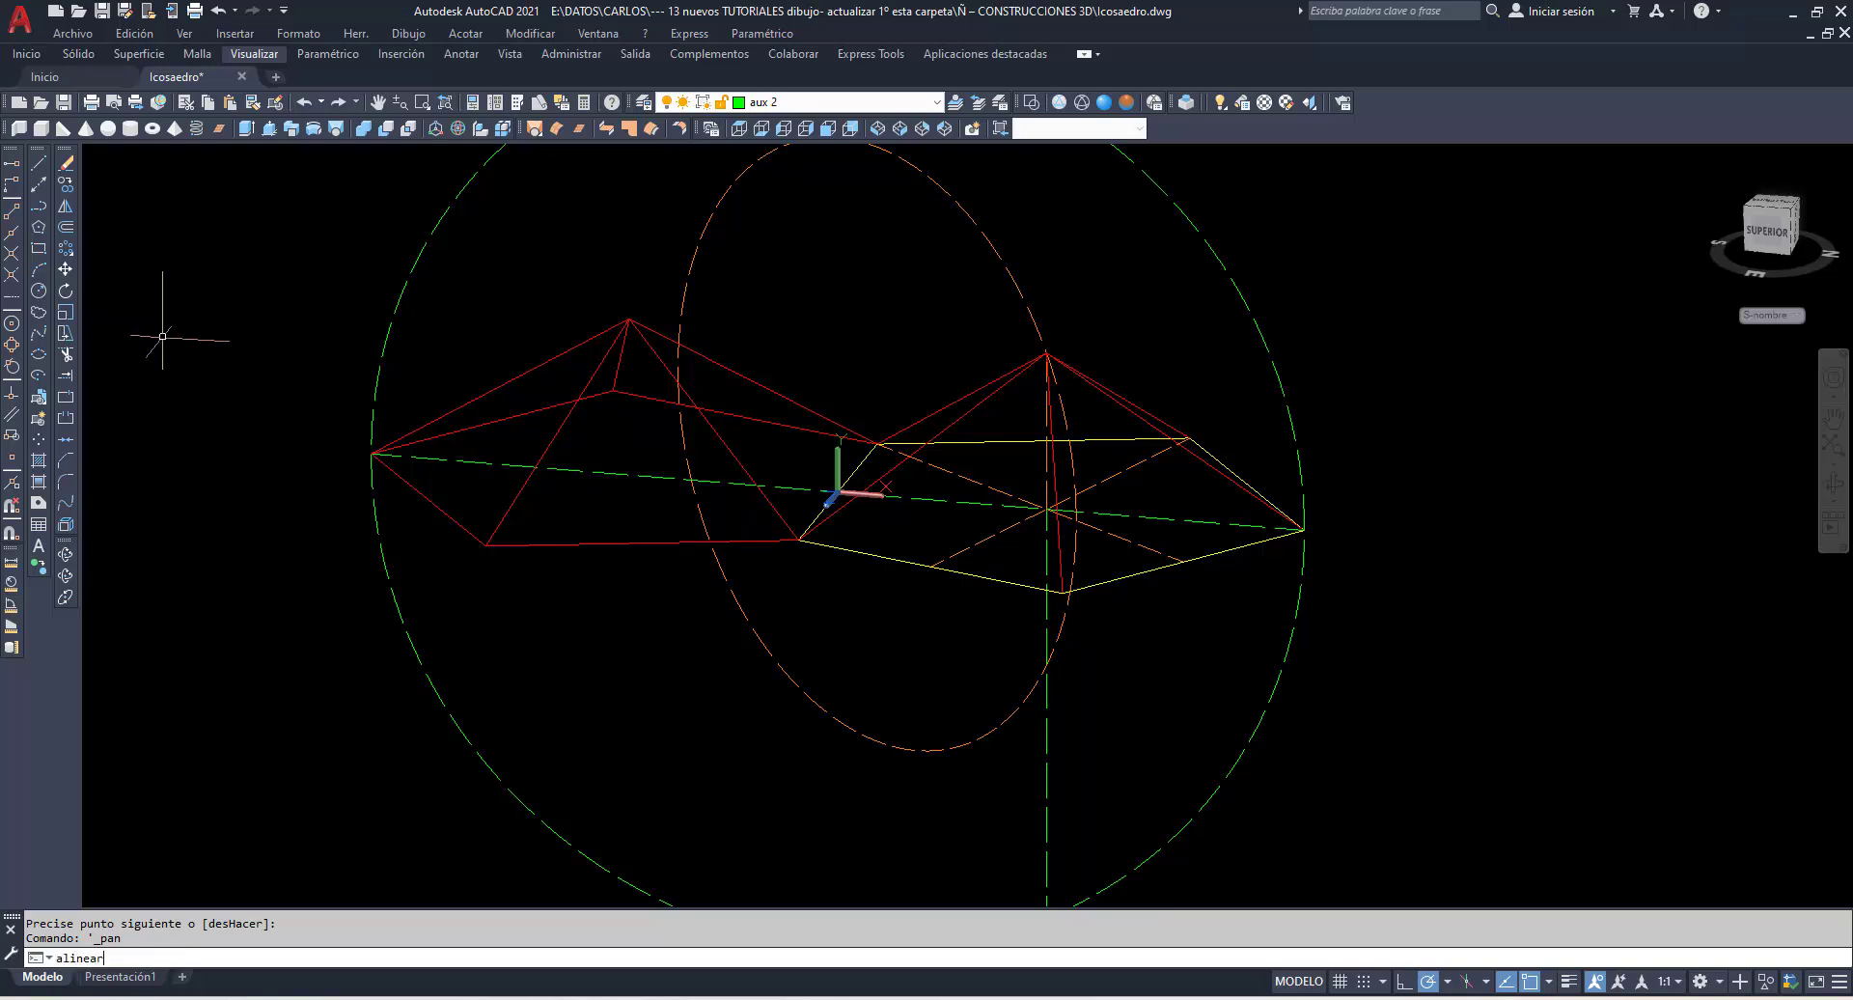
Align the left pyramid using three source/destination vertex pairs, then shade Realistic.
{"action": "key", "text": "Return"}
{"action": "left_click", "coordinate": [645, 415]}
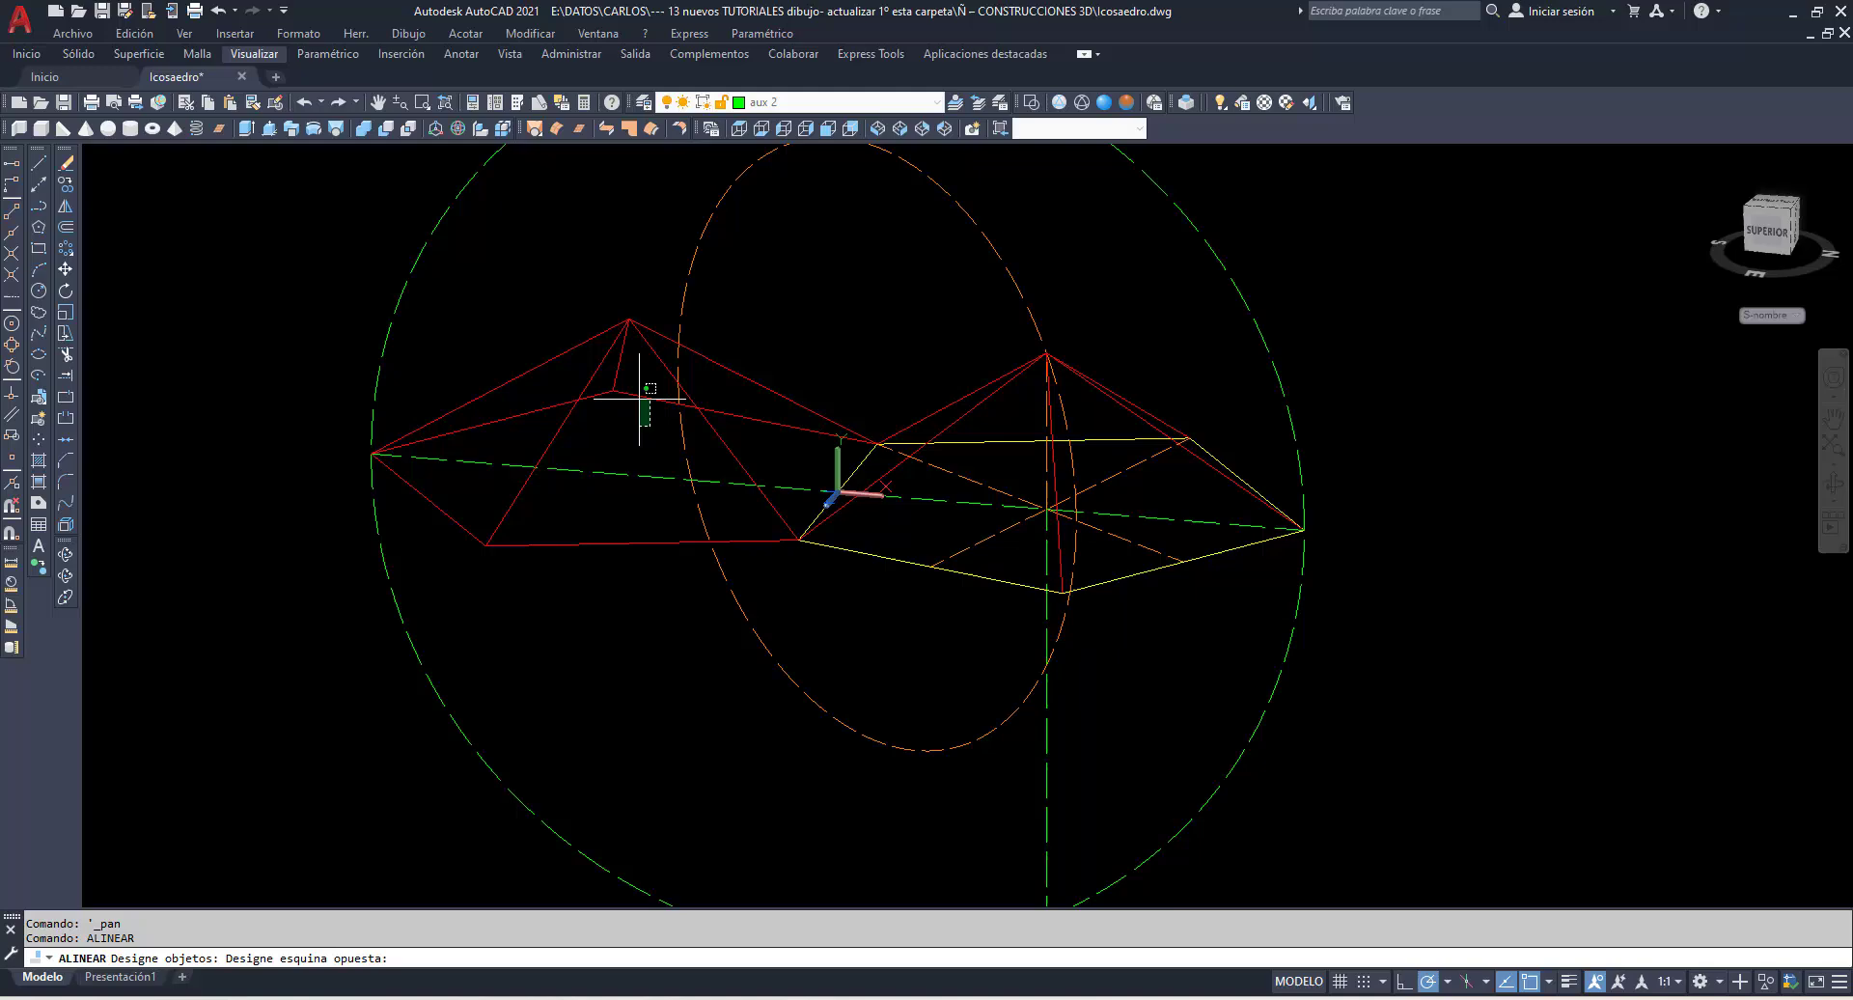
{"action": "left_click", "coordinate": [579, 300]}
{"action": "left_click", "coordinate": [588, 580]}
{"action": "left_click", "coordinate": [467, 510]}
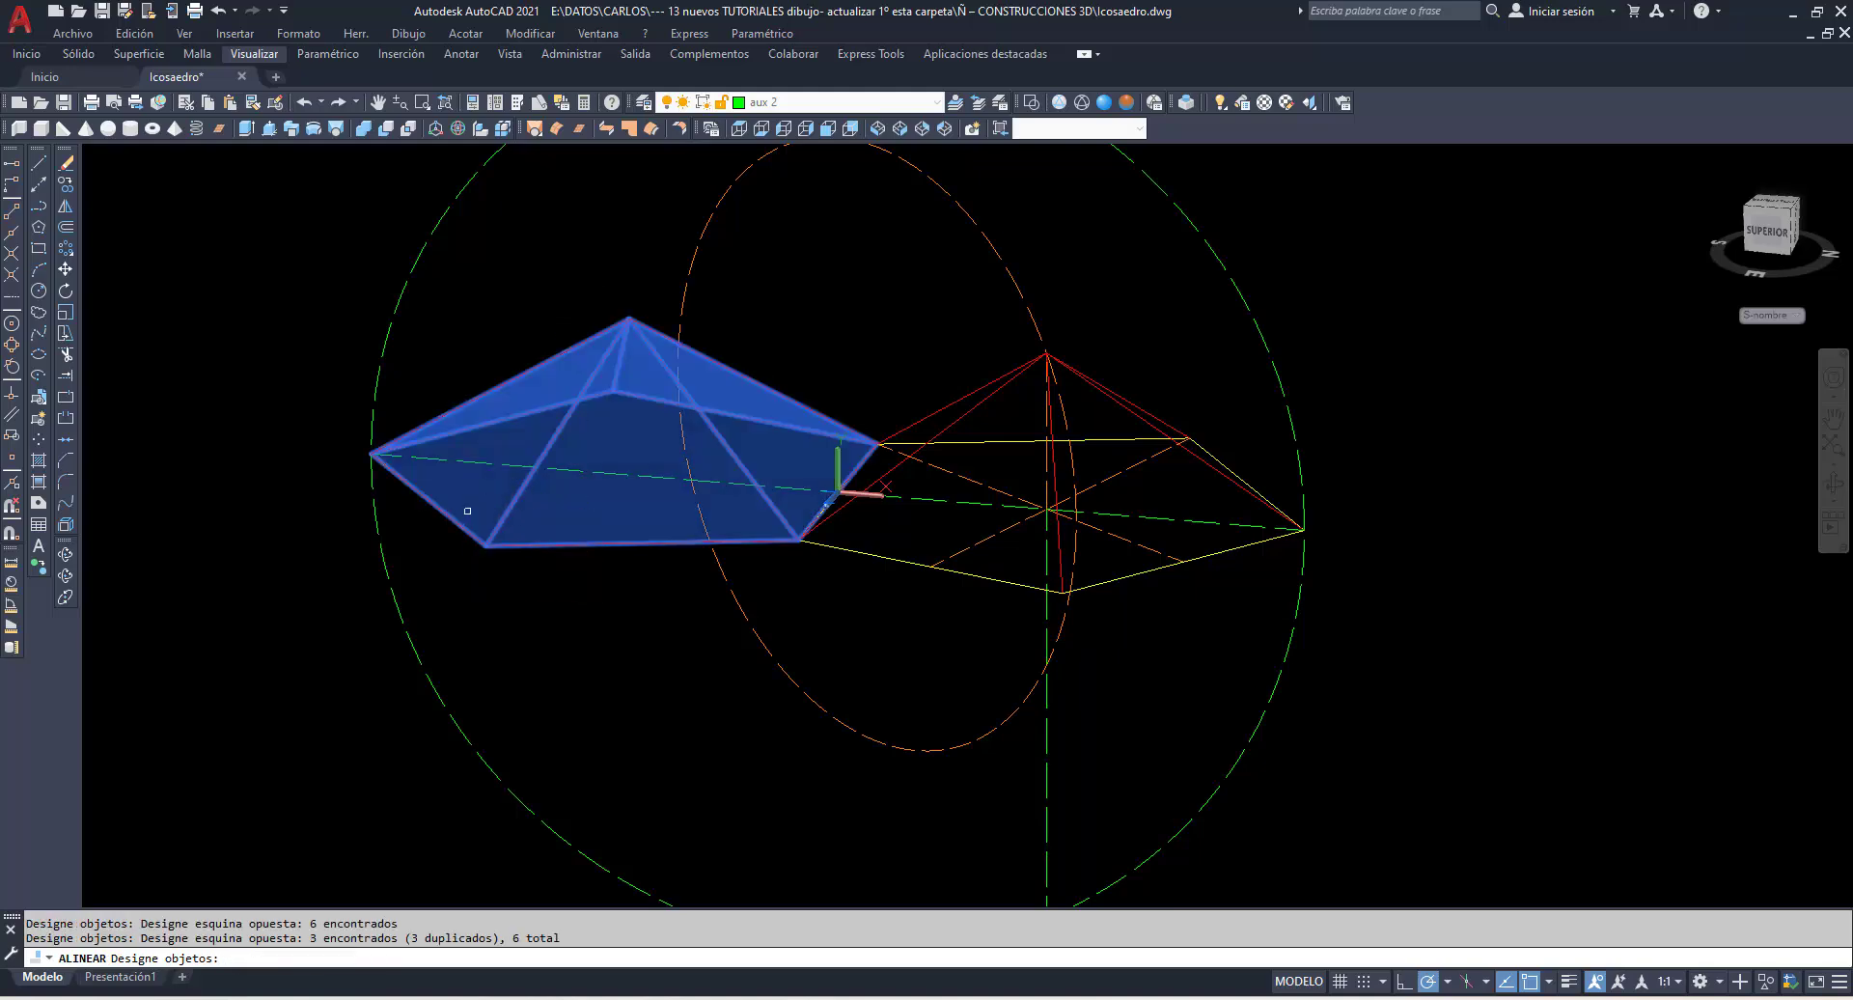
{"action": "key", "text": "Return"}
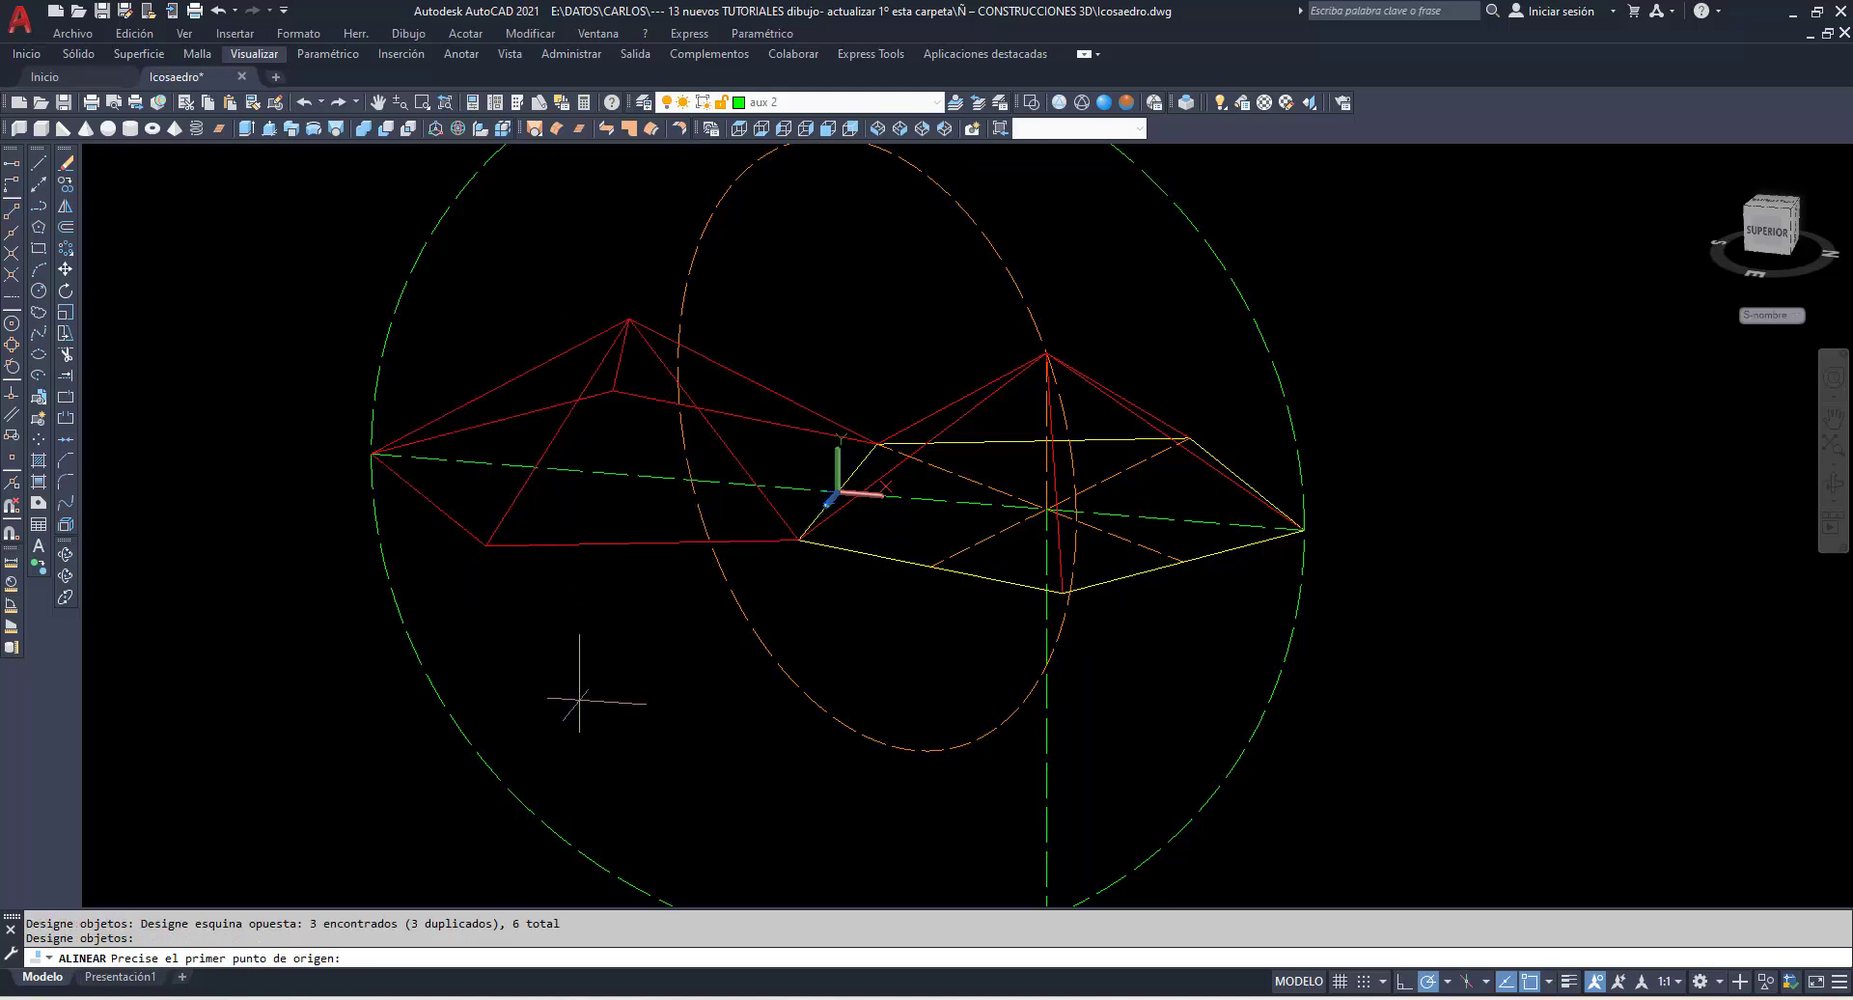
{"action": "left_click", "coordinate": [876, 442]}
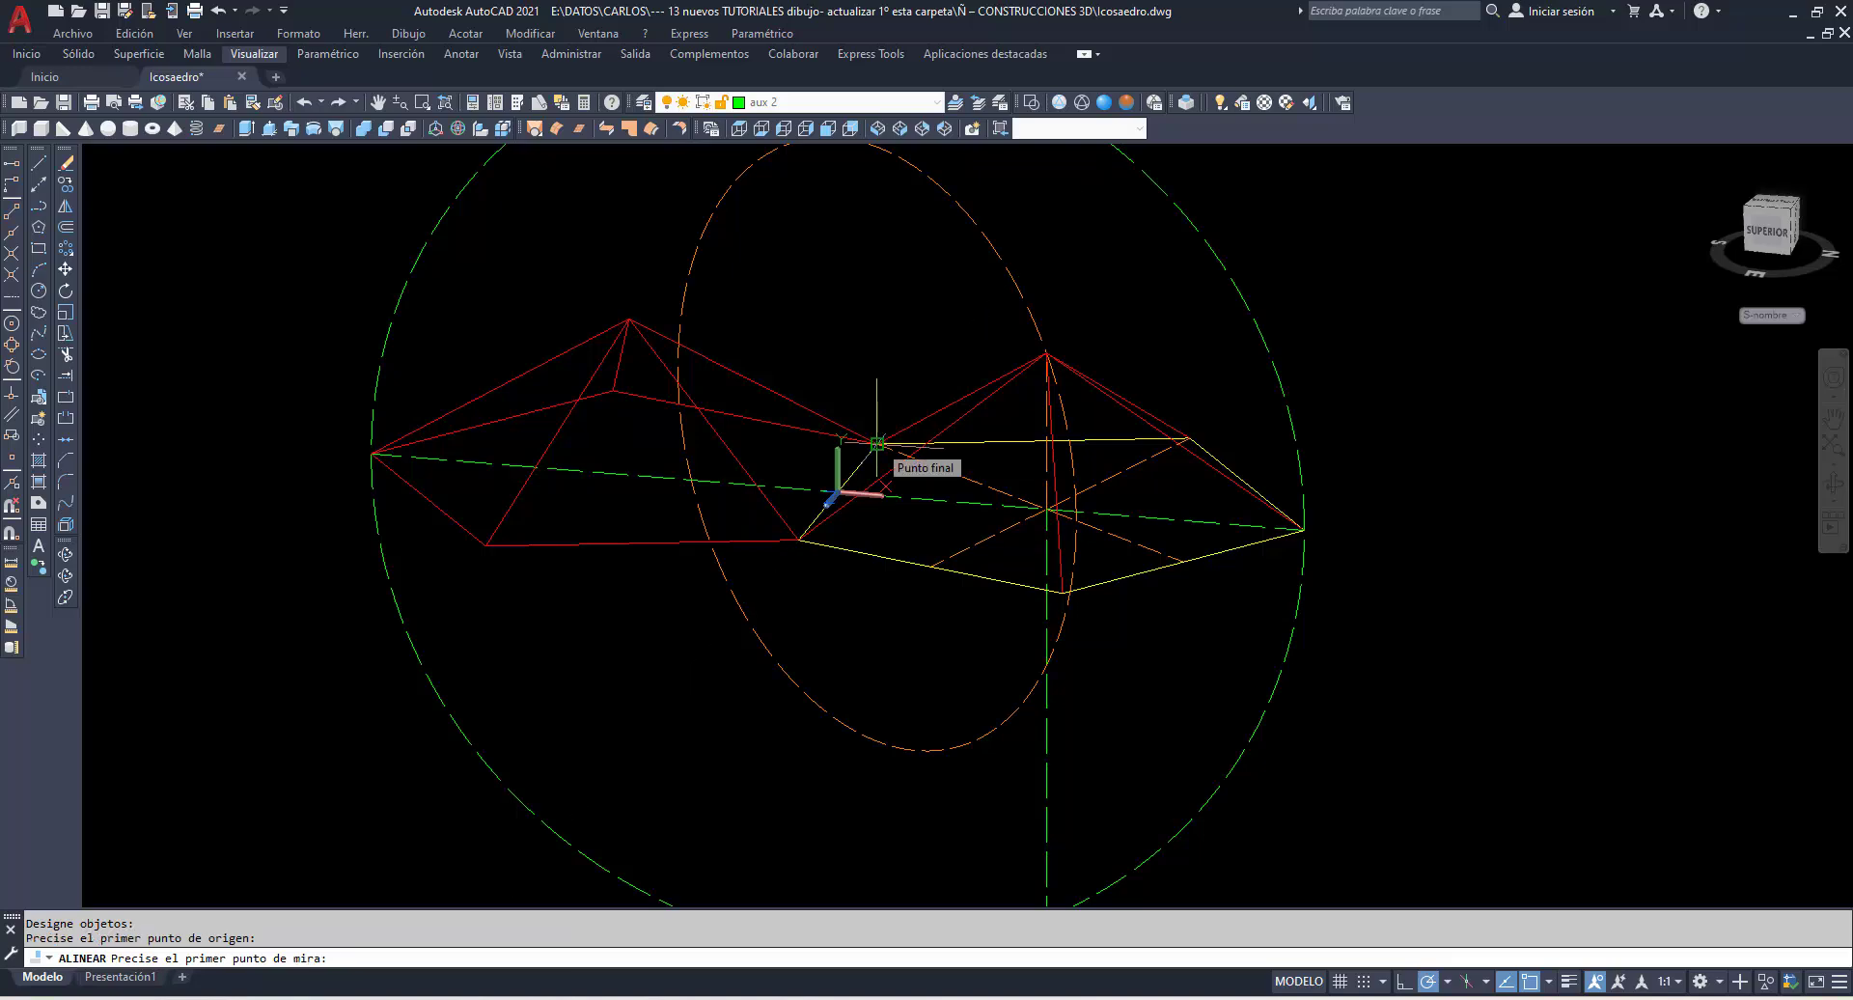
{"action": "left_click", "coordinate": [877, 443]}
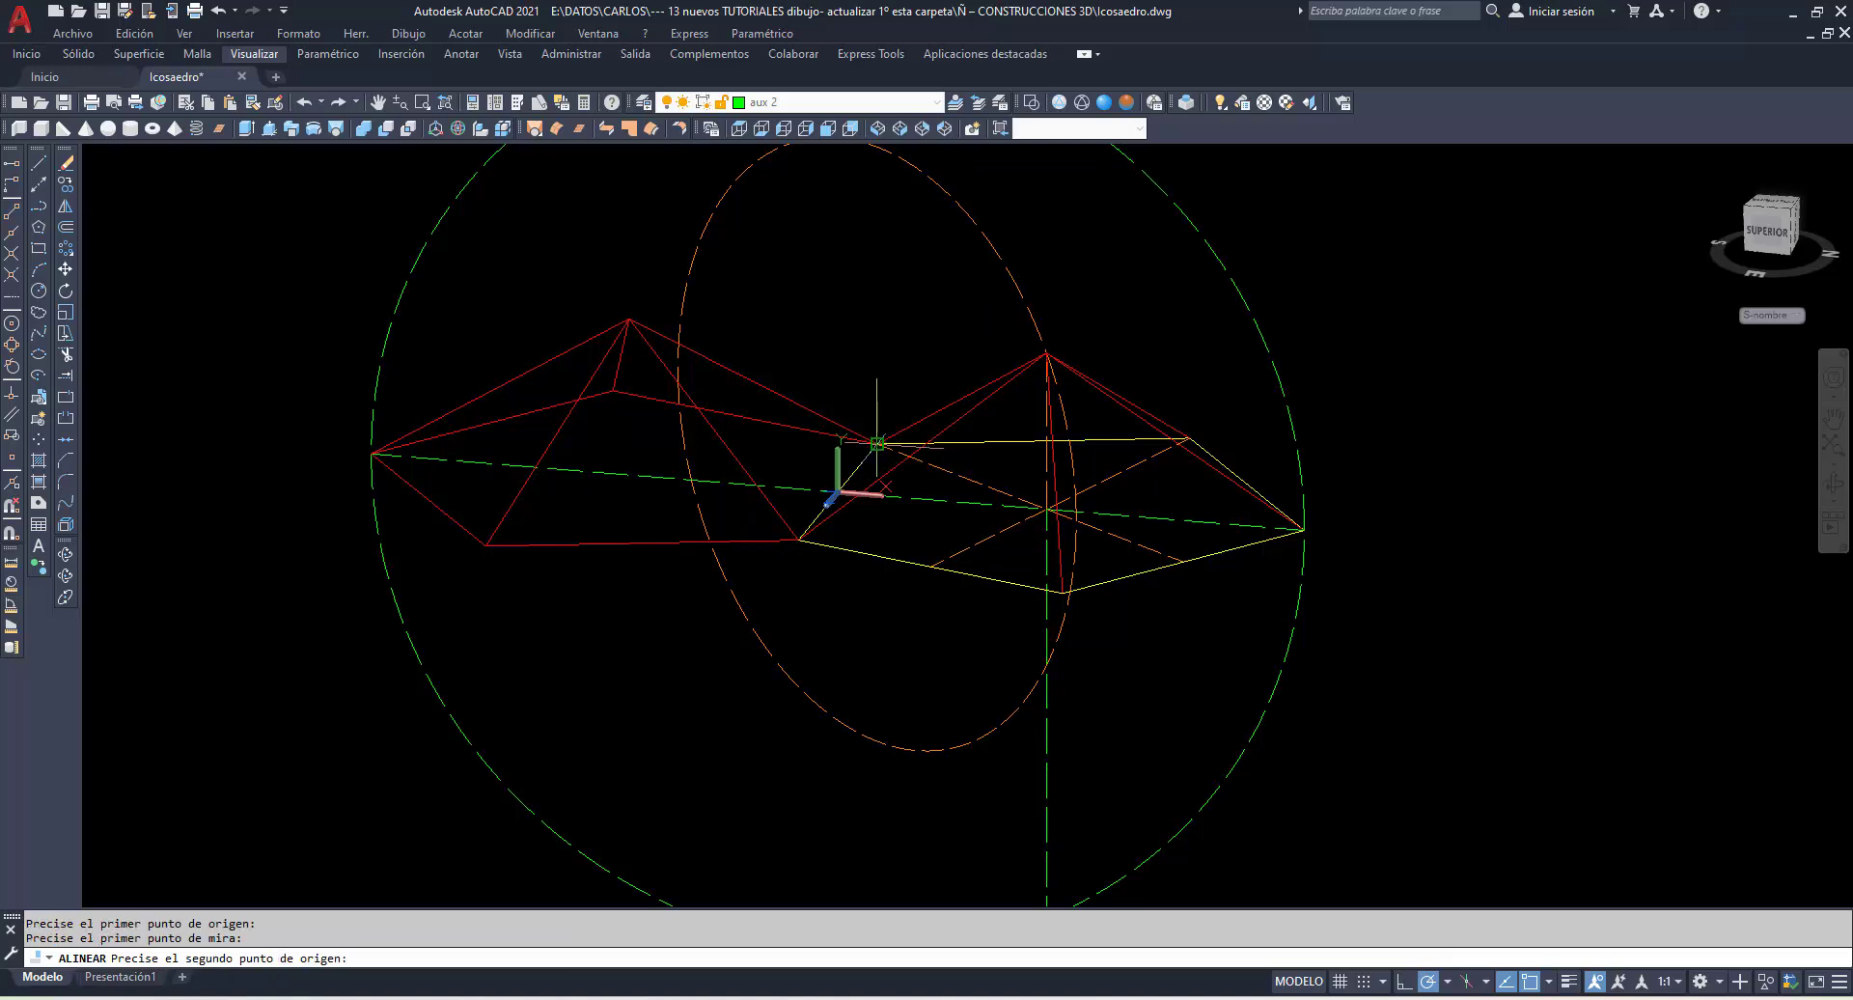
{"action": "left_click", "coordinate": [797, 540]}
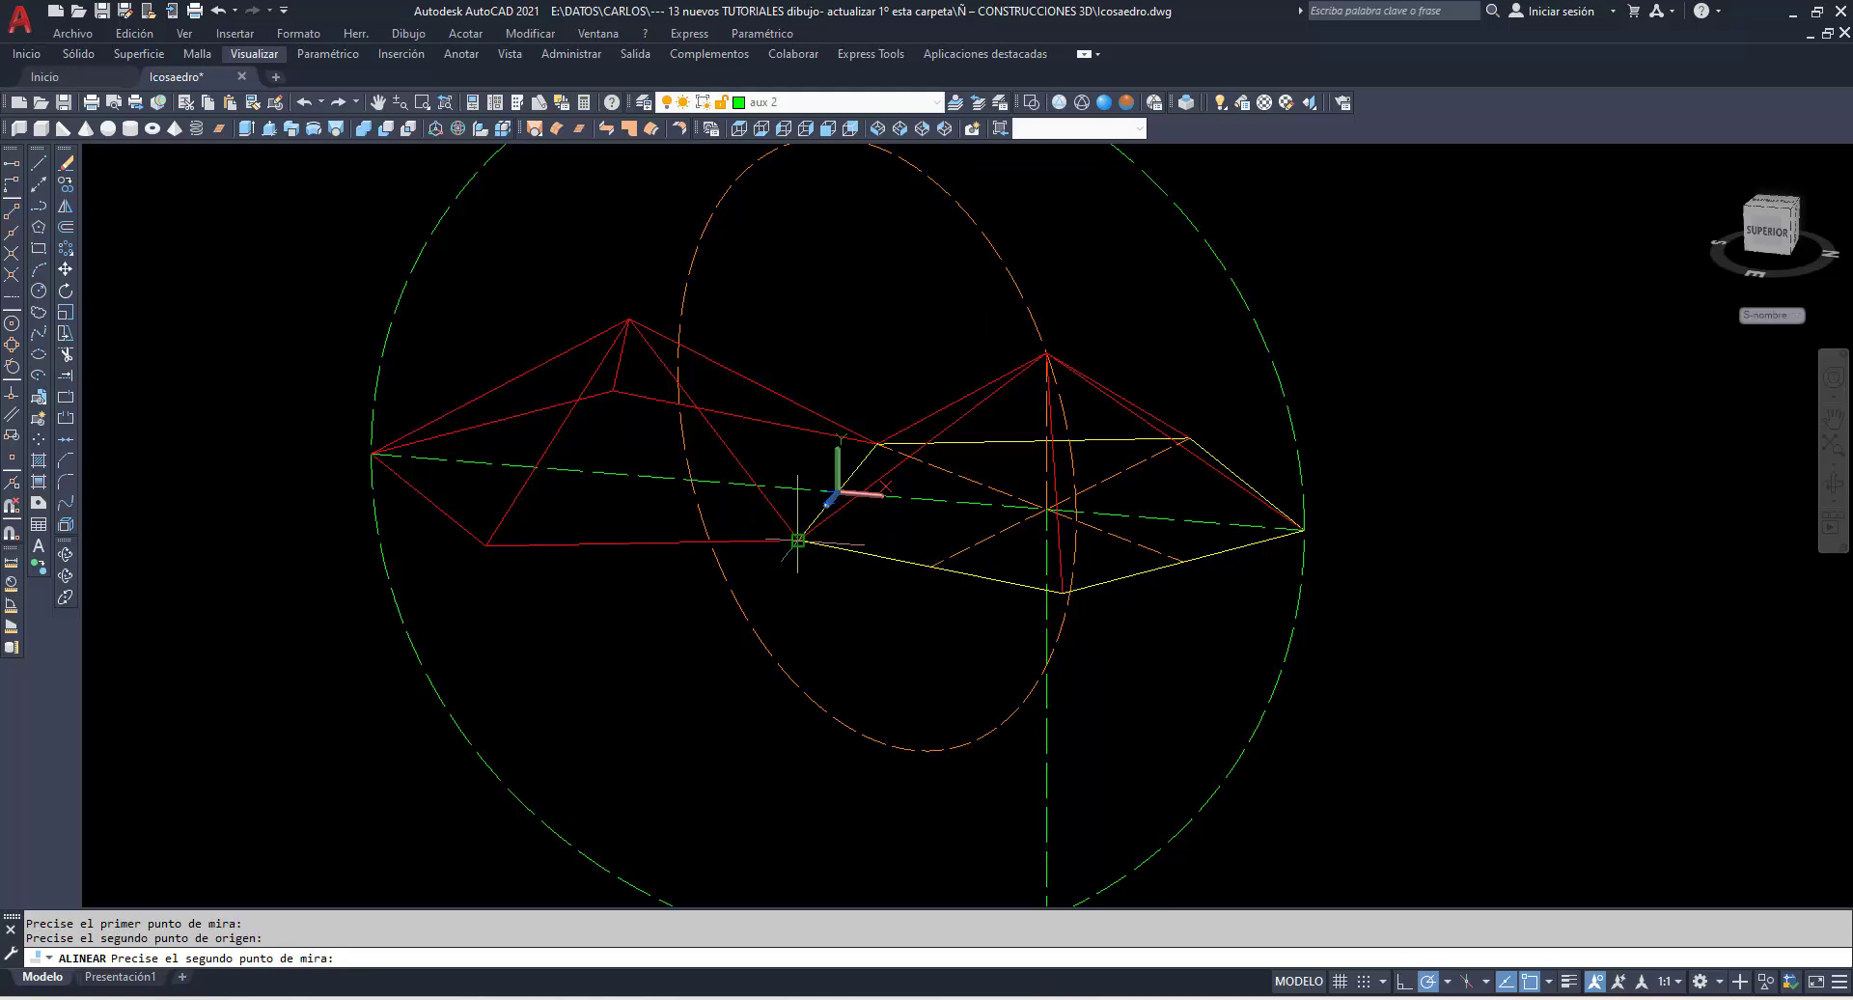
{"action": "left_click", "coordinate": [797, 540]}
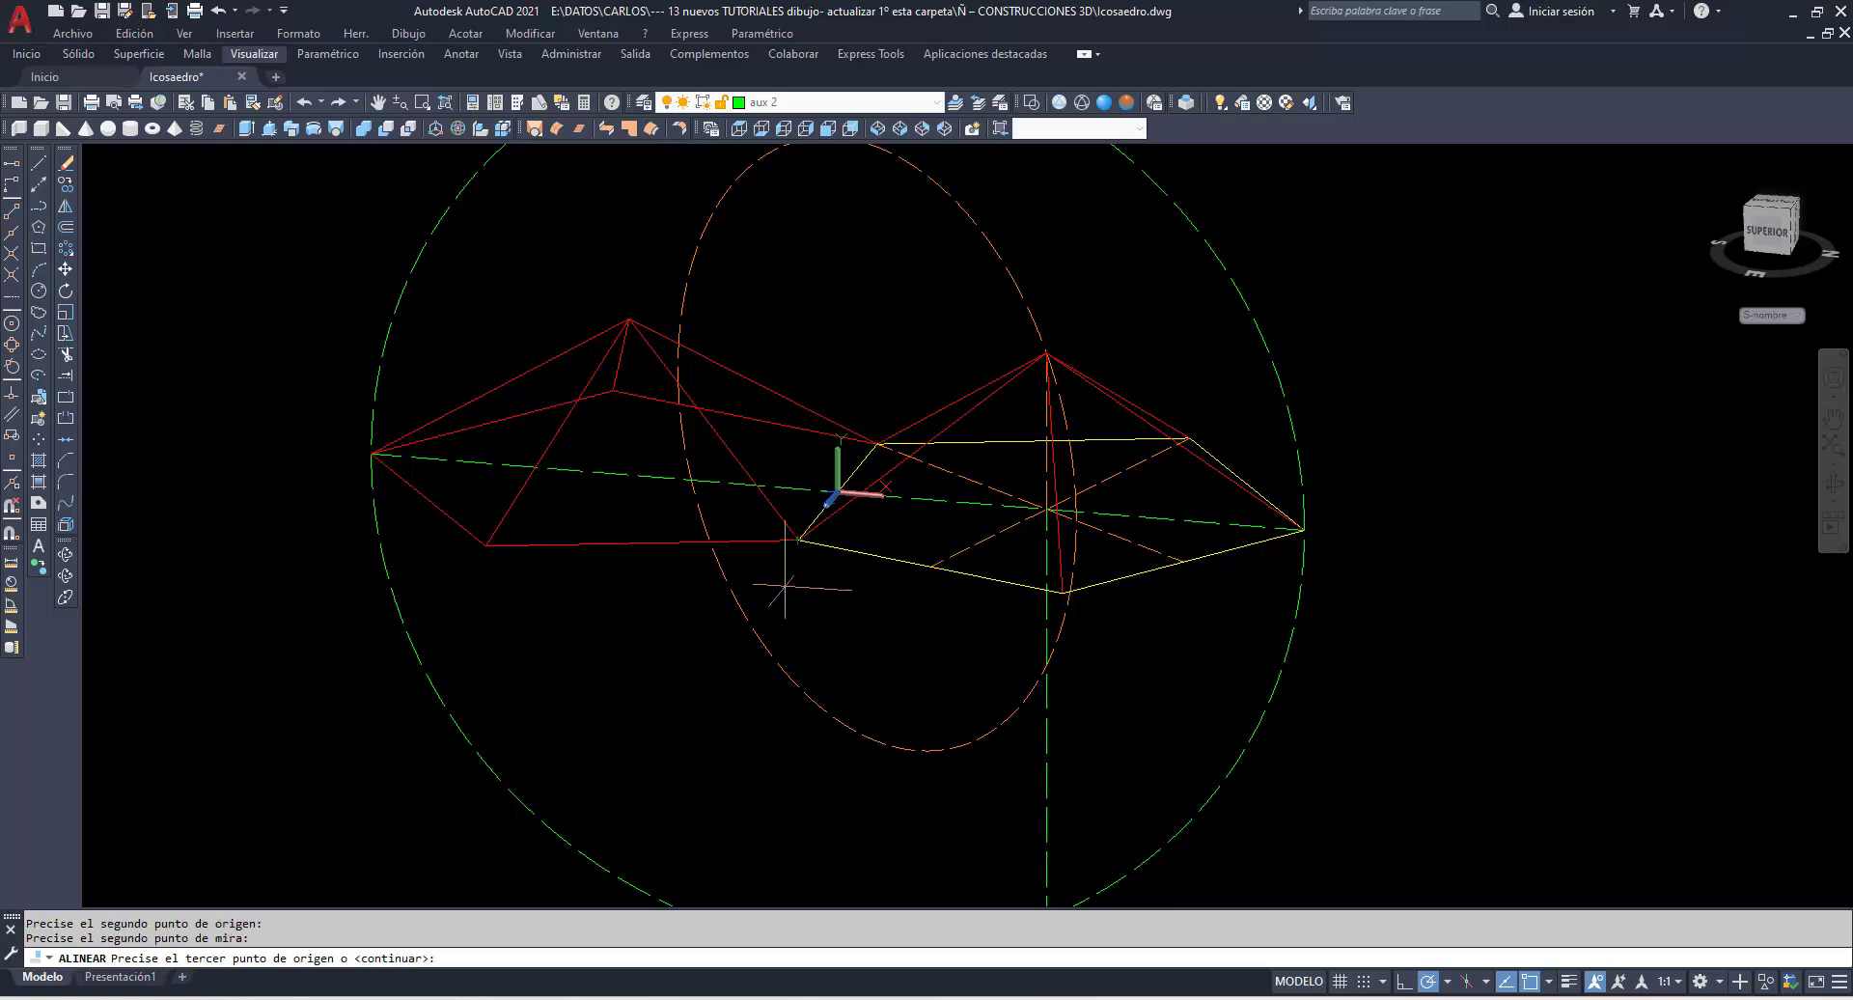
{"action": "left_click", "coordinate": [370, 452]}
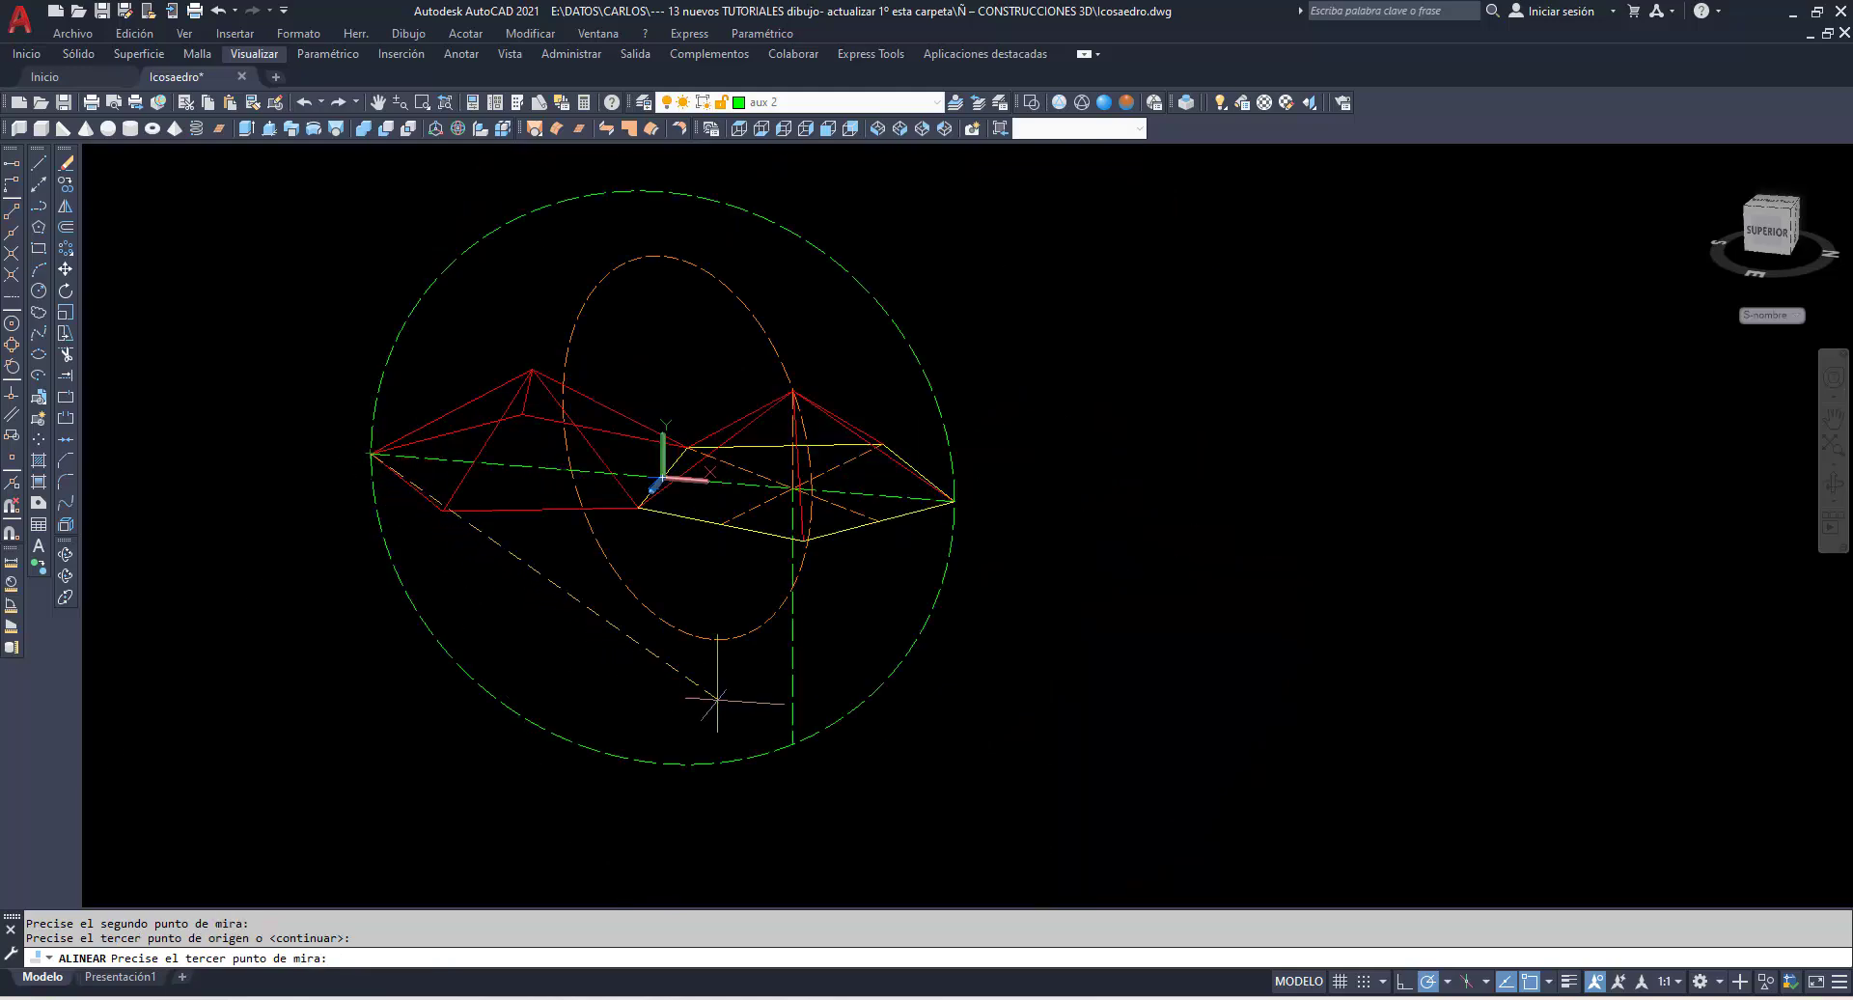
{"action": "left_click", "coordinate": [793, 744]}
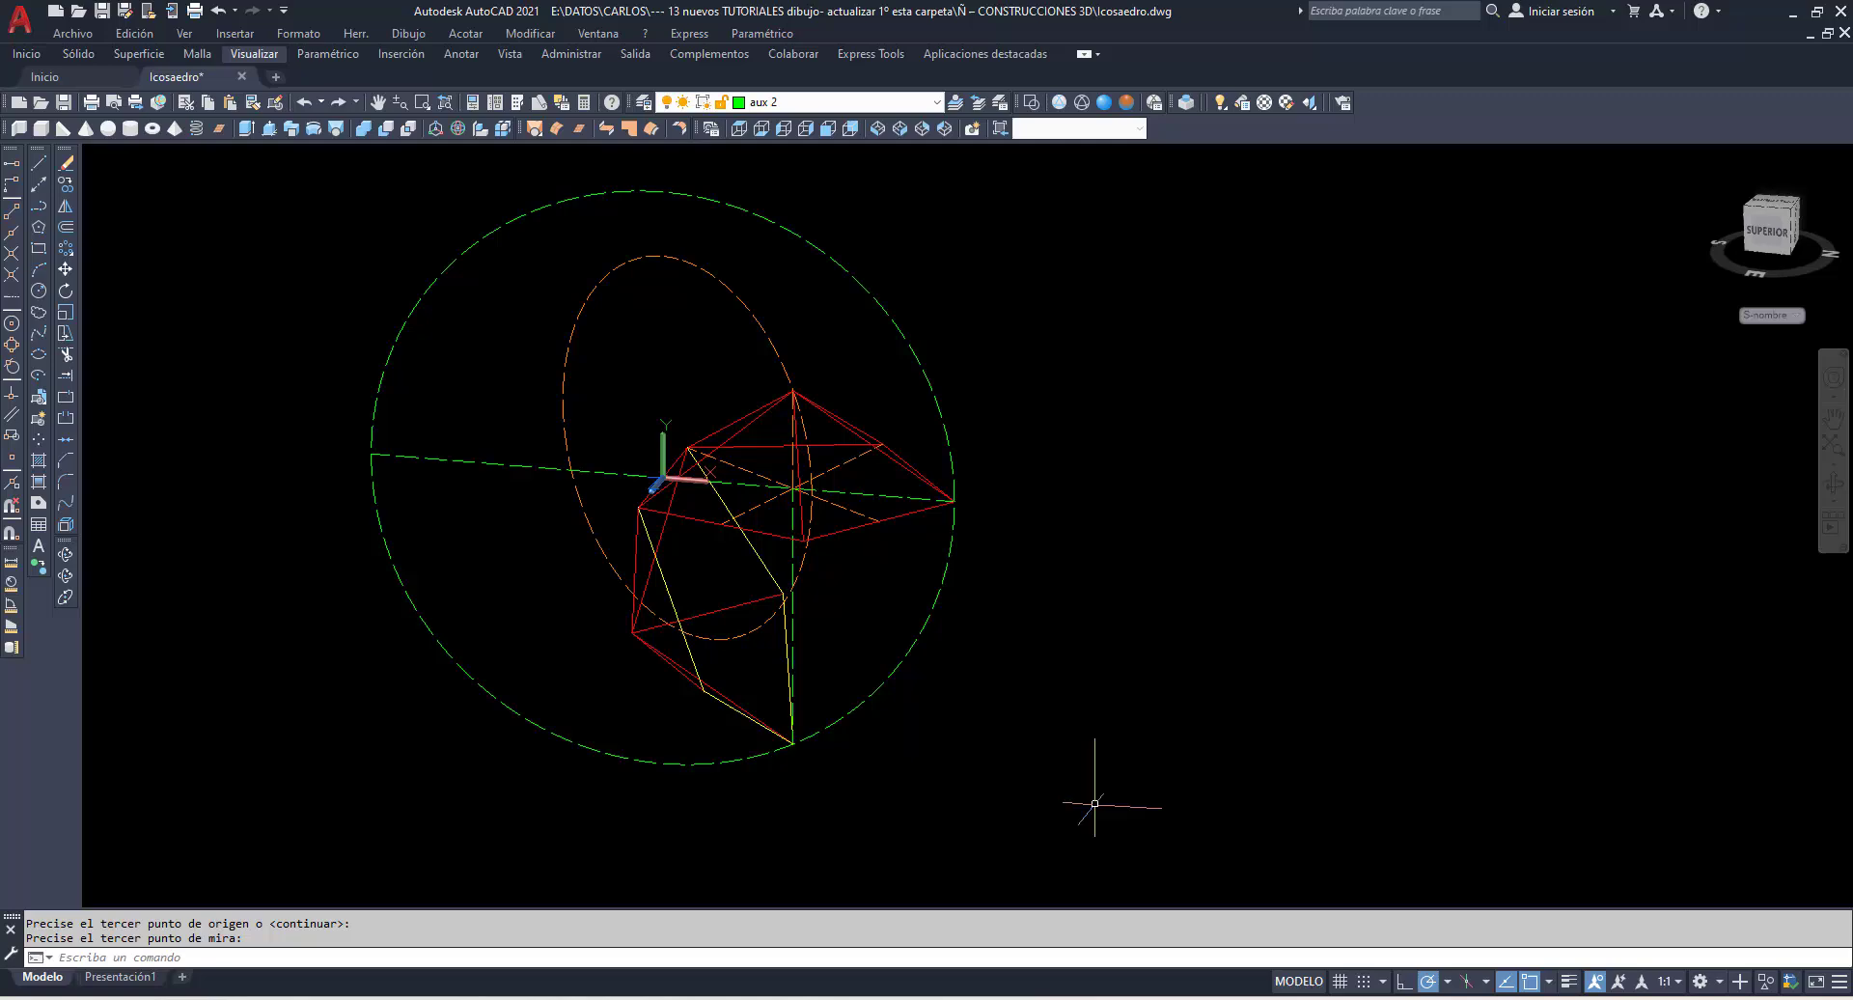
{"action": "left_click", "coordinate": [1105, 103]}
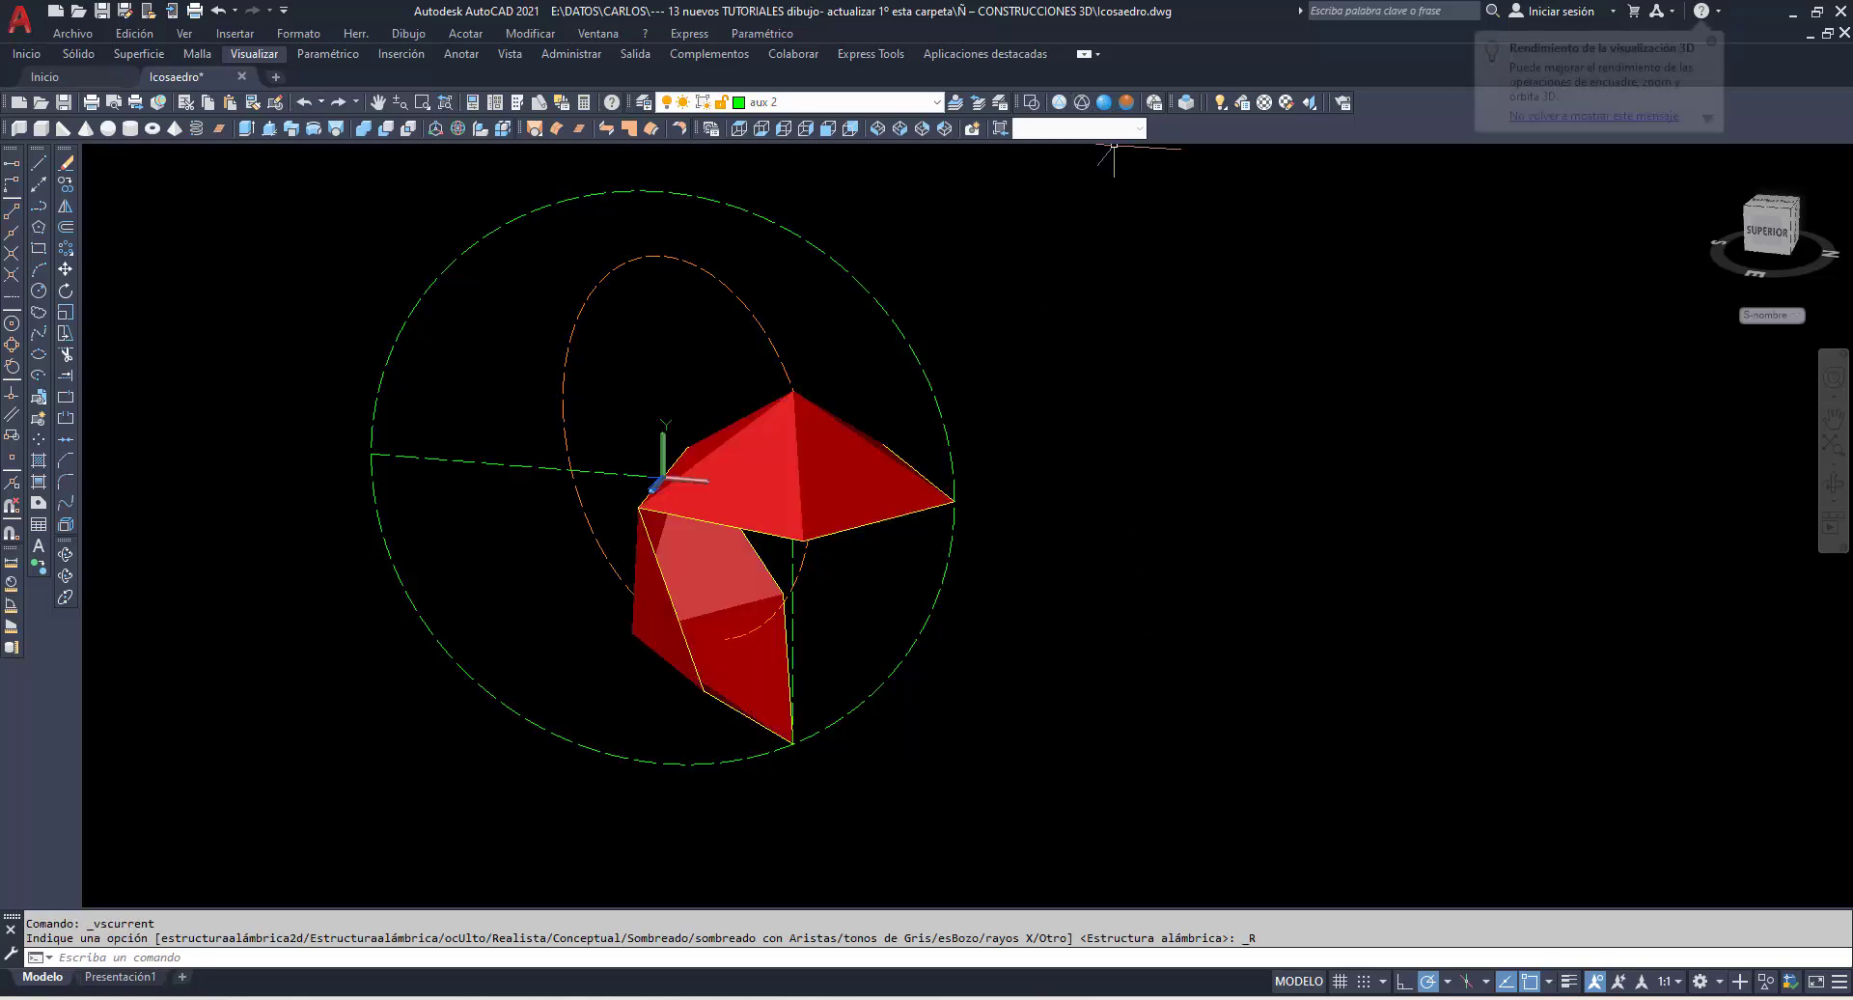
Orbit around the shaded pyramids, then reset the UCS to World.
{"action": "left_click", "coordinate": [65, 556]}
{"action": "left_click_drag", "start_coordinate": [178, 529], "coordinate": [255, 454]}
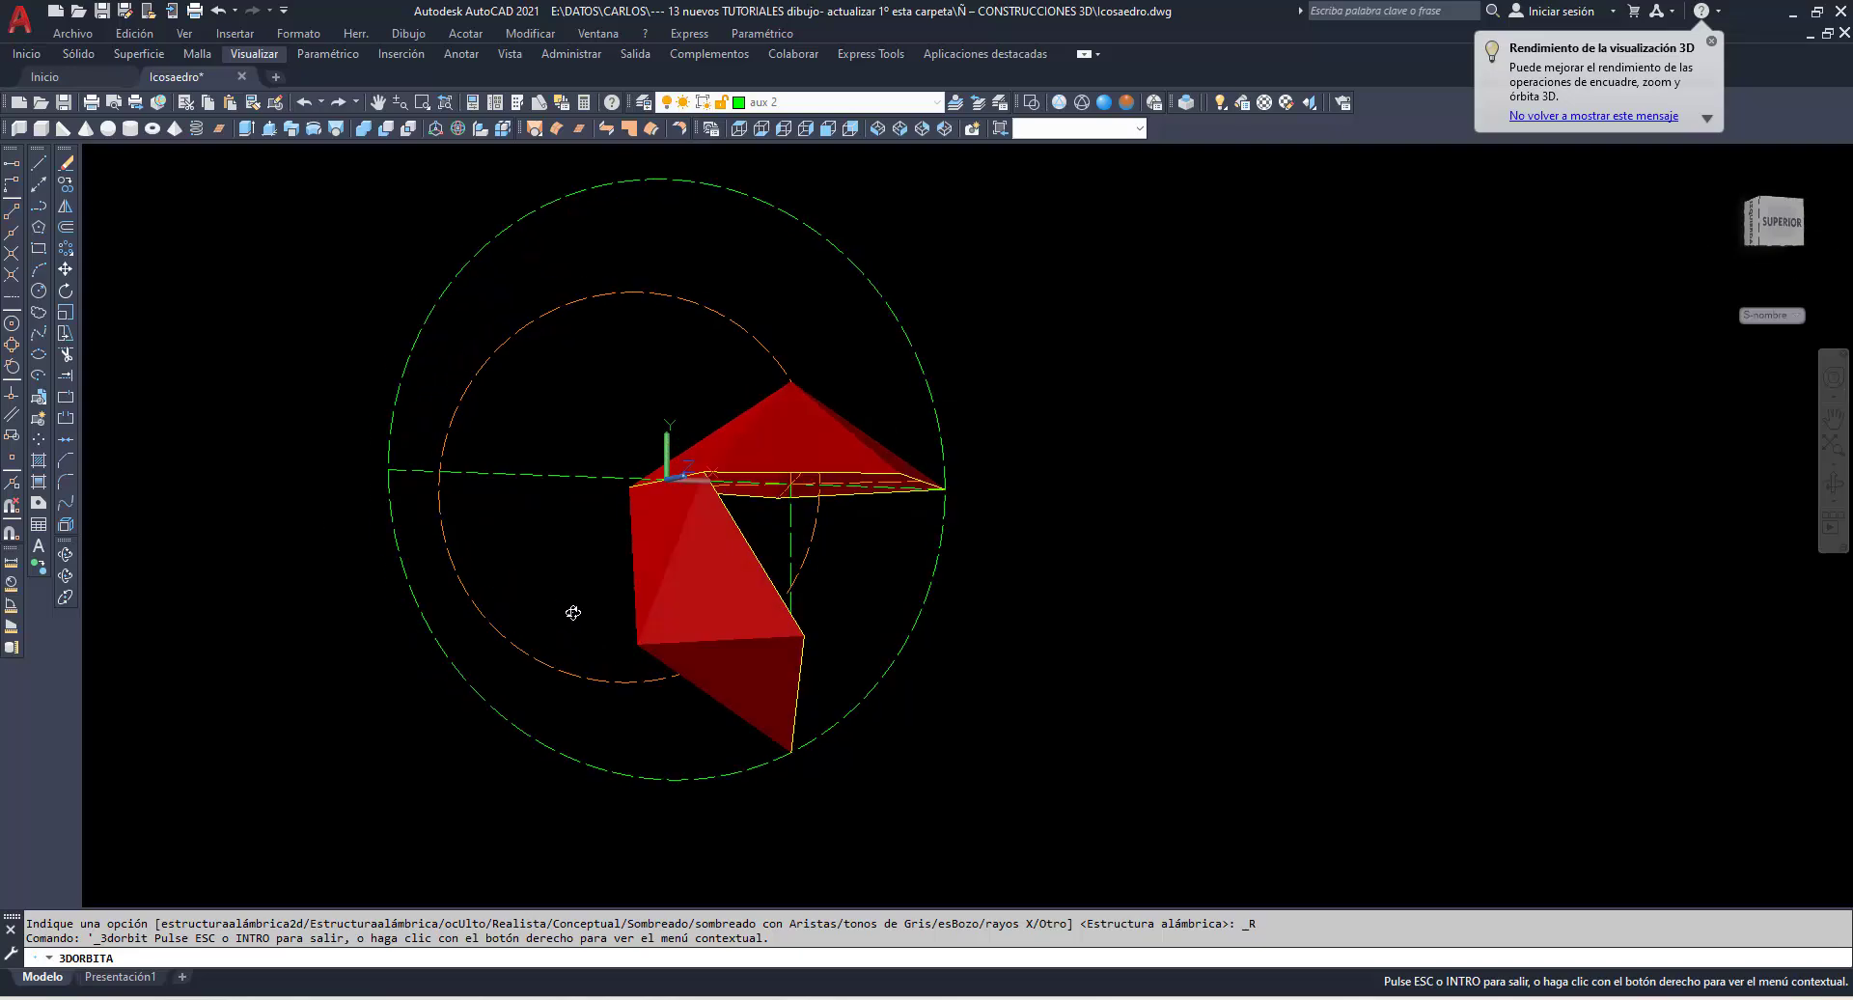
{"action": "mouse_move", "coordinate": [573, 613]}
{"action": "left_mouse_down"}
{"action": "mouse_move", "coordinate": [501, 579]}
{"action": "mouse_move", "coordinate": [439, 699]}
{"action": "mouse_move", "coordinate": [503, 594]}
{"action": "mouse_move", "coordinate": [537, 632]}
{"action": "mouse_move", "coordinate": [487, 643]}
{"action": "left_mouse_up"}
{"action": "right_click", "coordinate": [405, 384]}
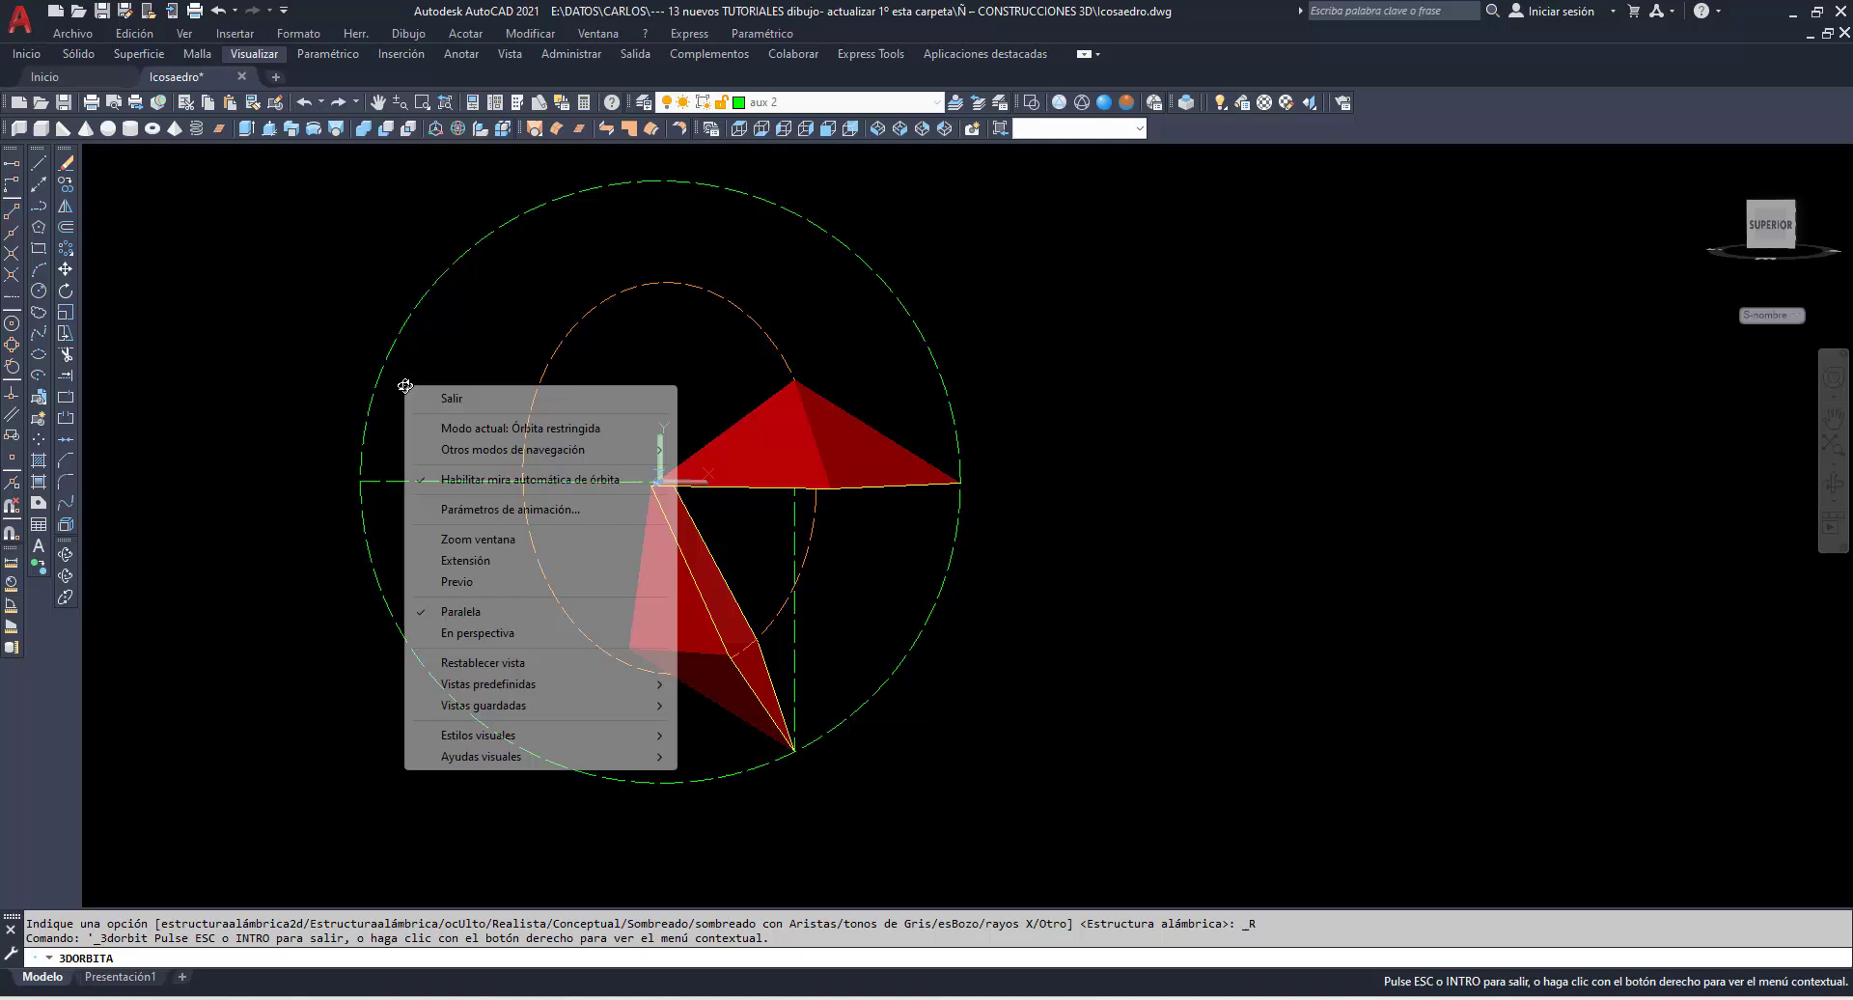
{"action": "left_click", "coordinate": [442, 400]}
{"action": "type", "text": "scp"}
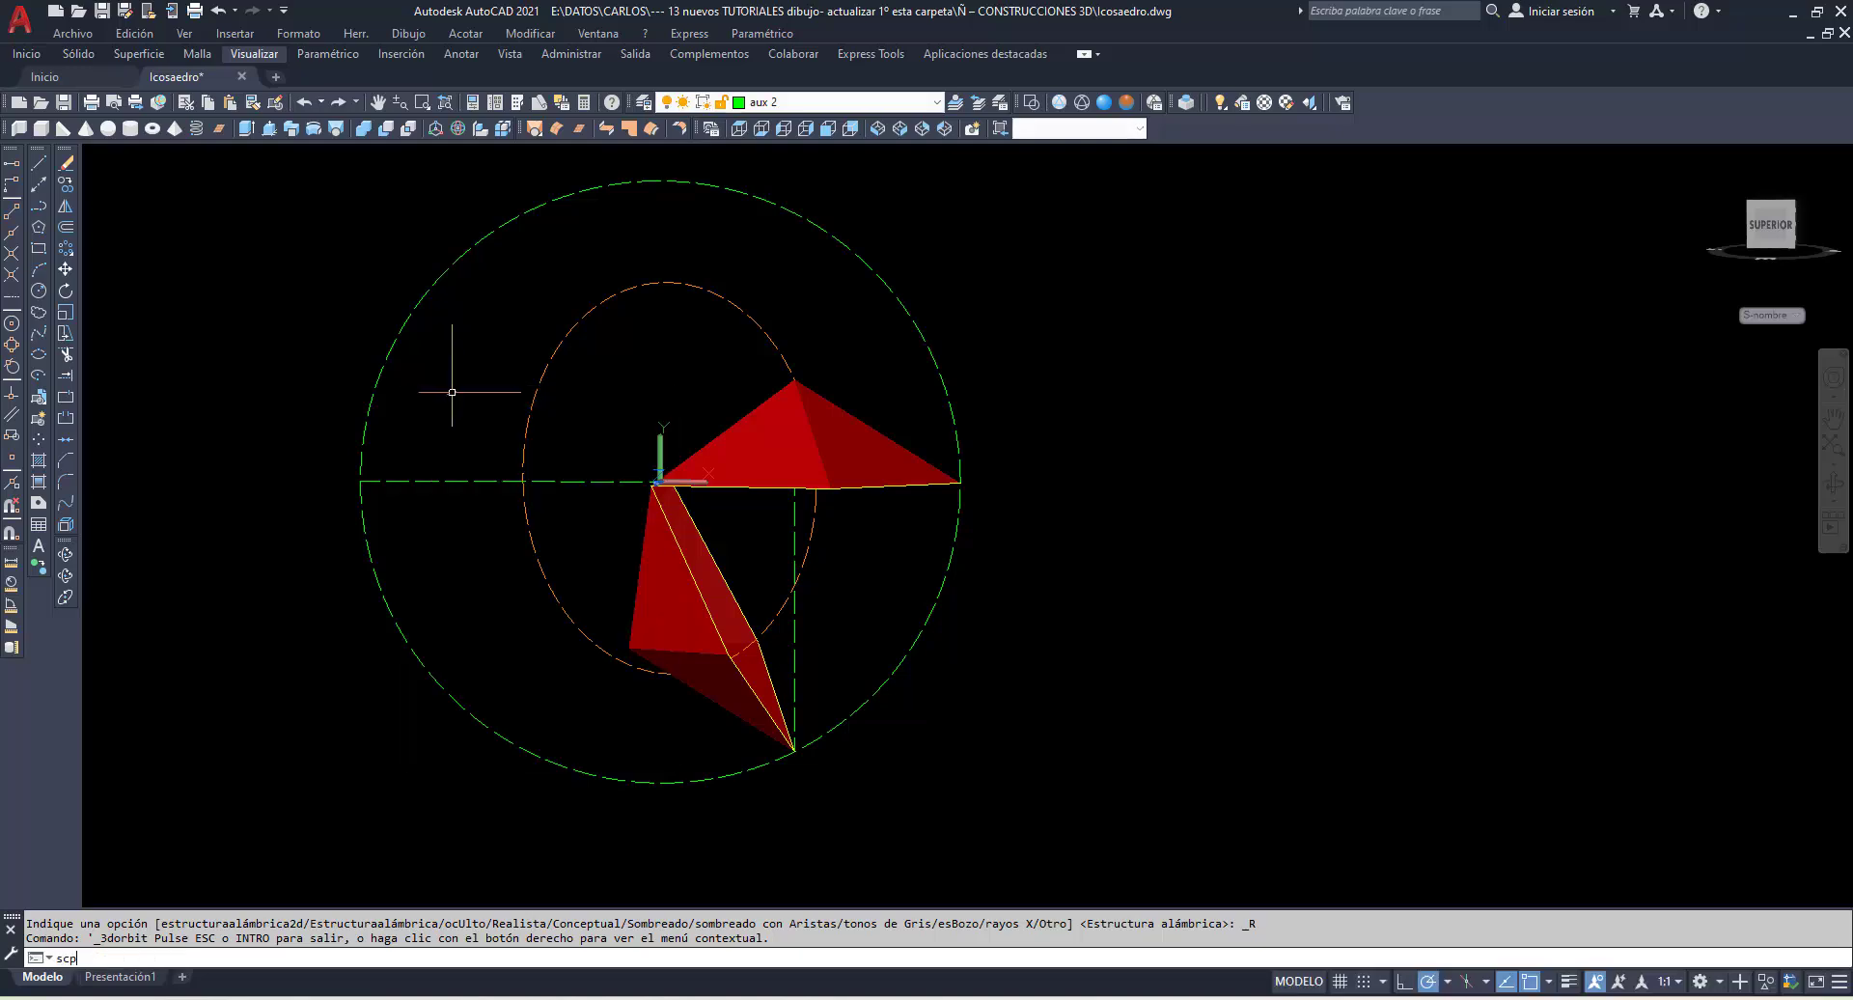
{"action": "key", "text": "Return"}
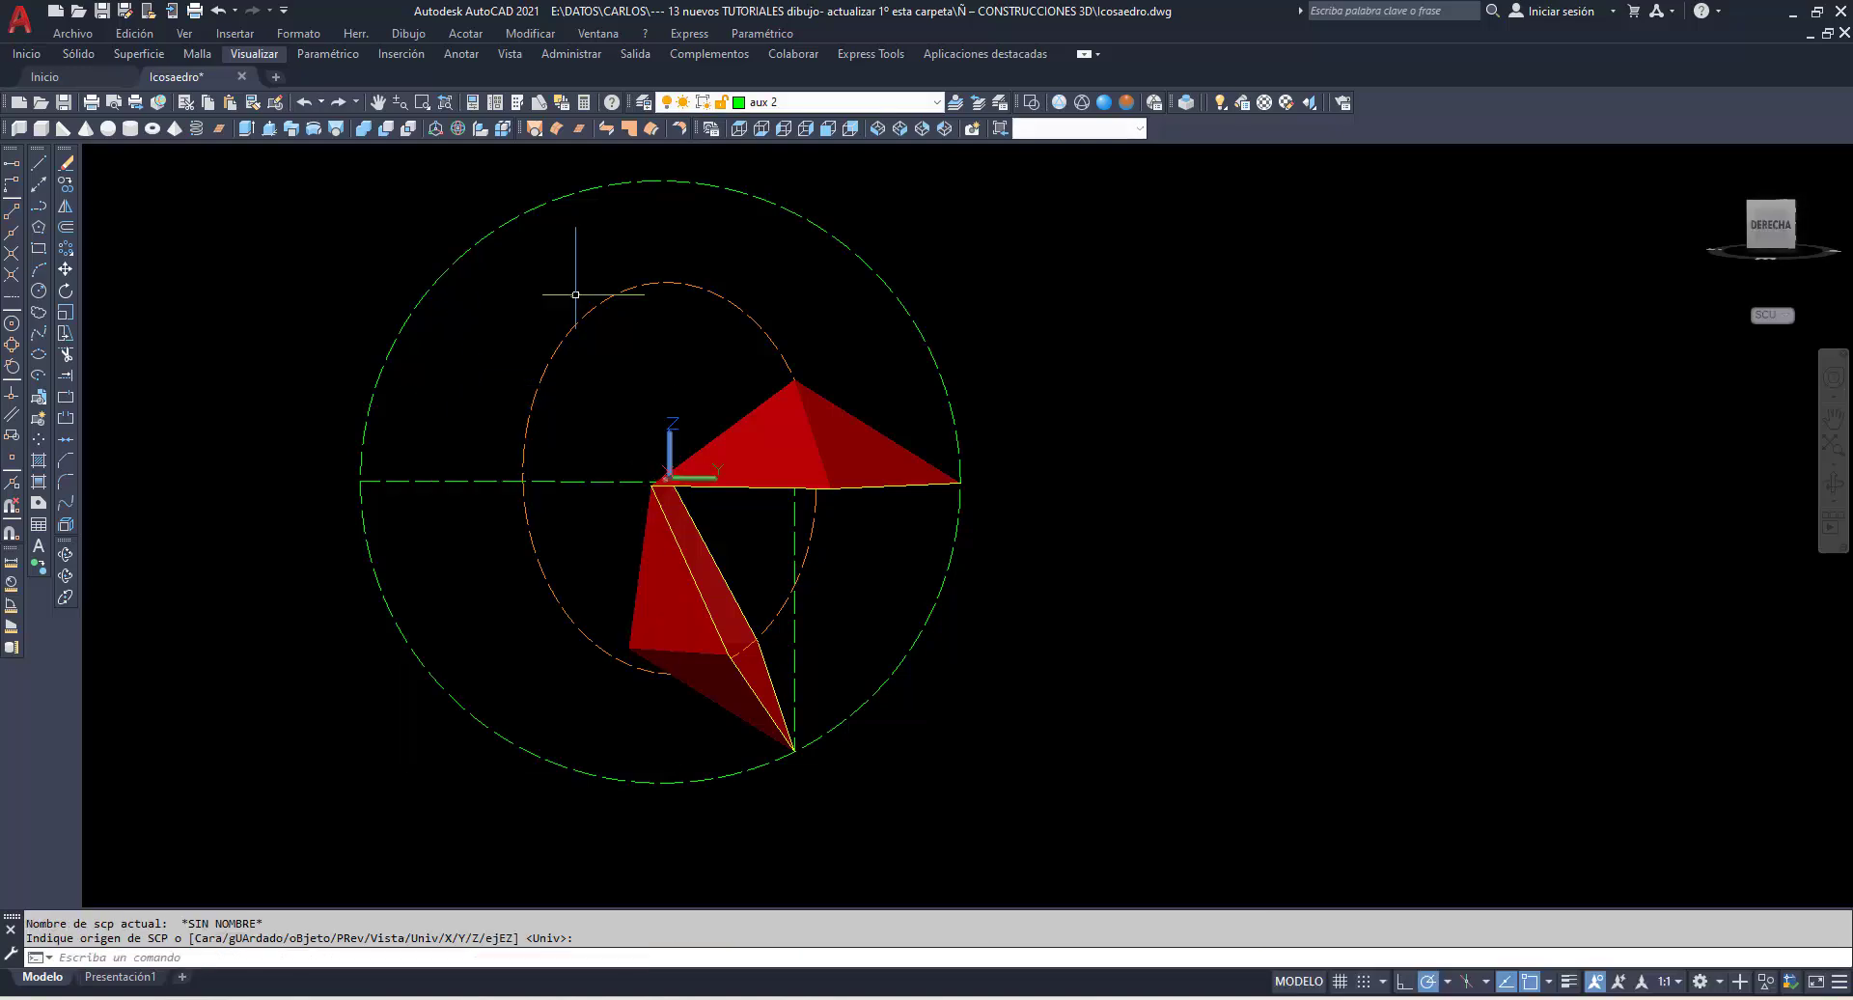
Orbit the model again, turning it around a vertical axis.
{"action": "left_click", "coordinate": [66, 555]}
{"action": "left_click_drag", "start_coordinate": [460, 566], "coordinate": [461, 580]}
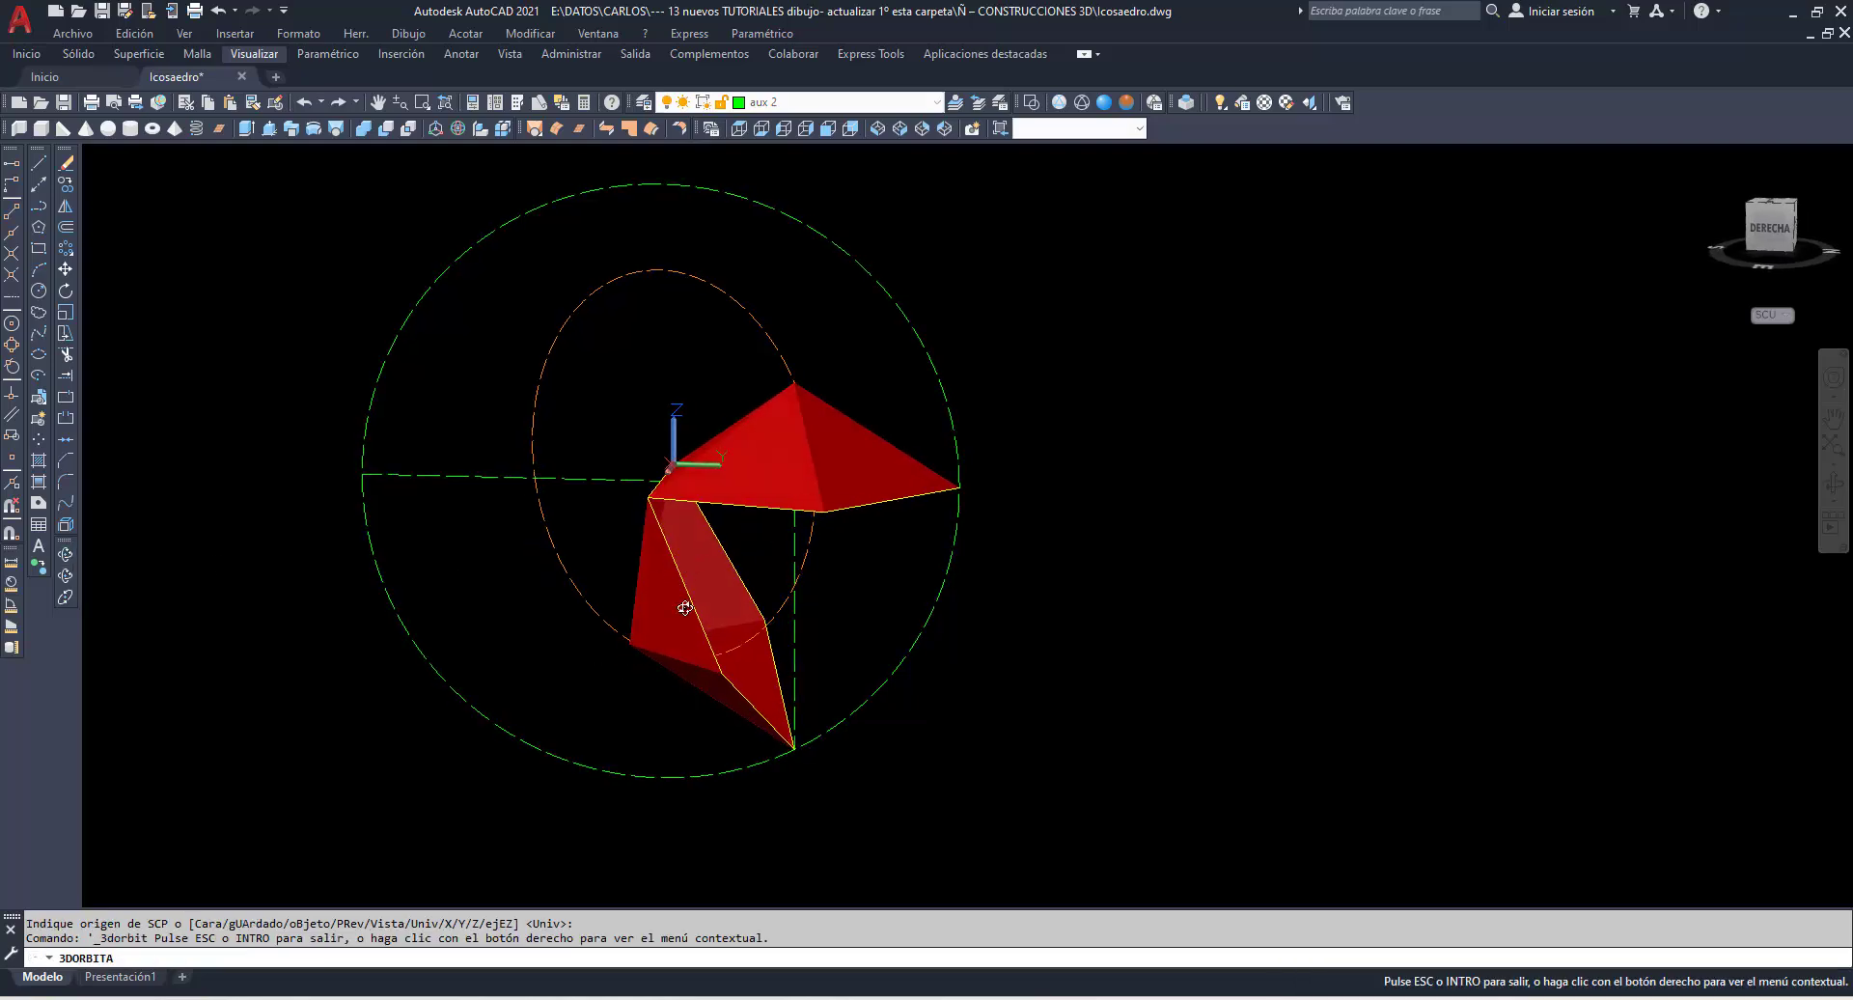
{"action": "left_click", "coordinate": [946, 129]}
{"action": "left_click_drag", "start_coordinate": [676, 487], "coordinate": [625, 493]}
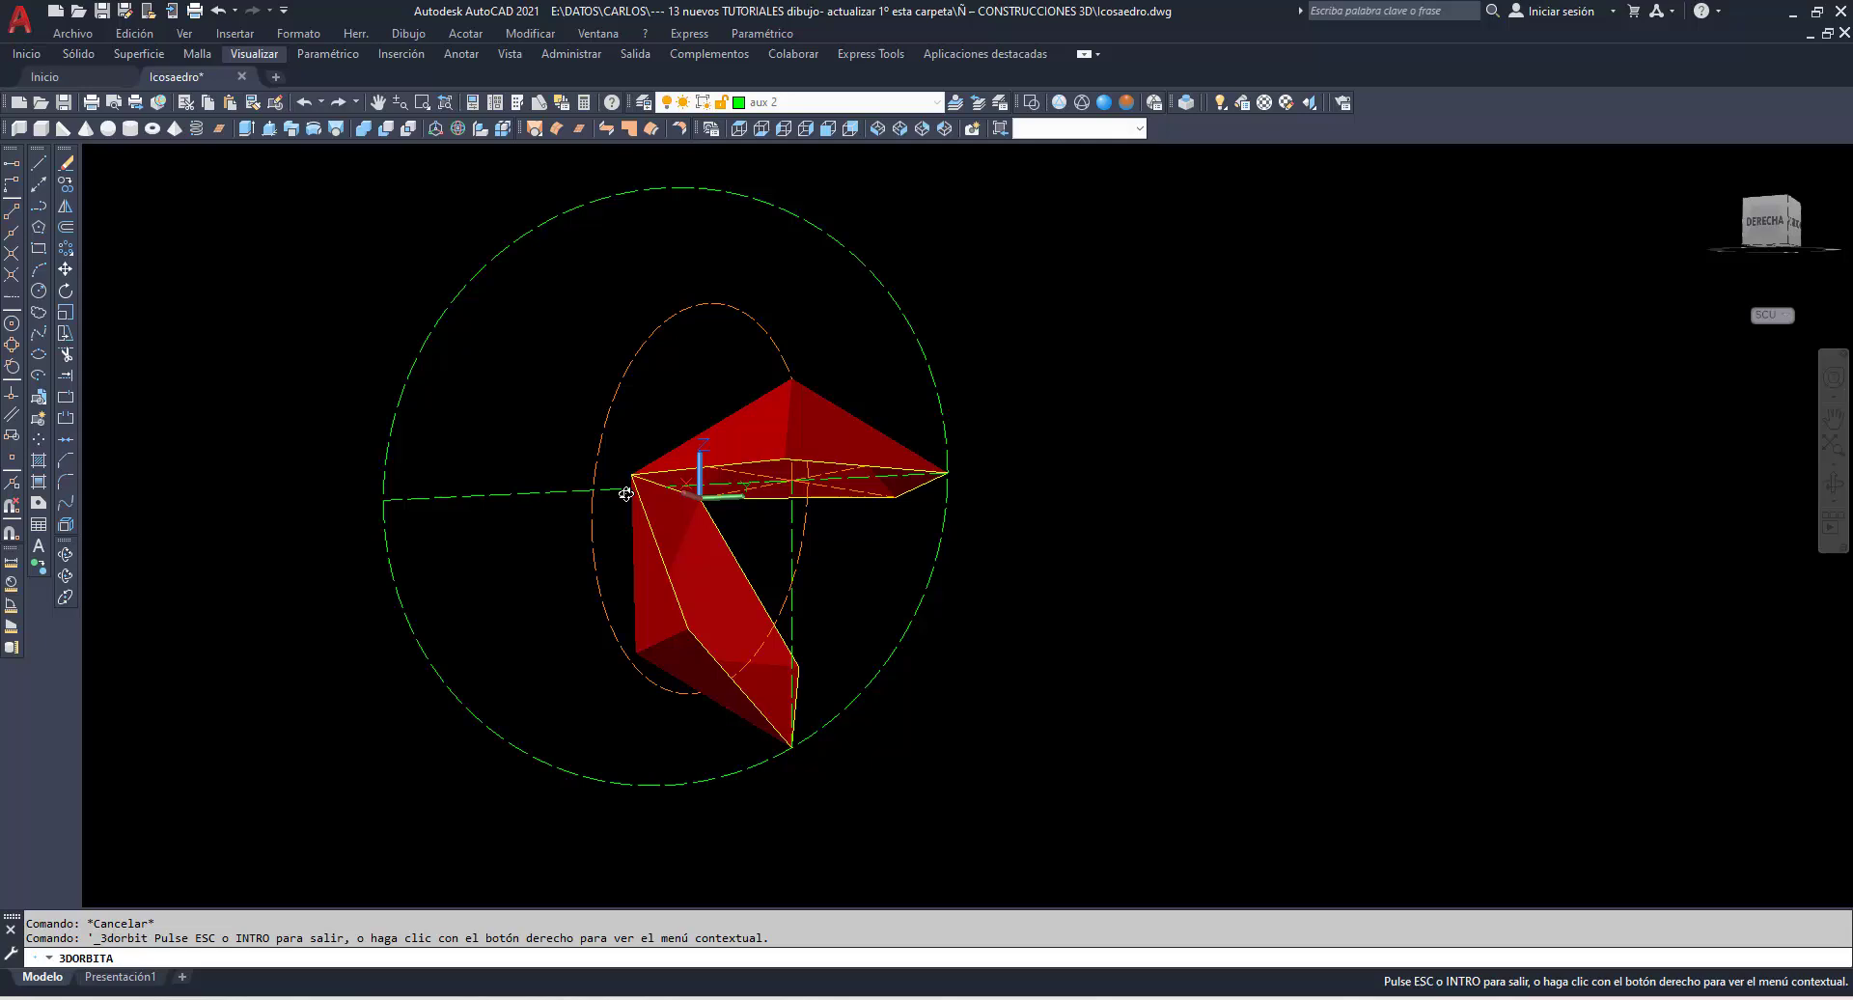
Polar-array the hanging pyramid faces 5 times around the pentagon's centre.
{"action": "left_click", "coordinate": [65, 248]}
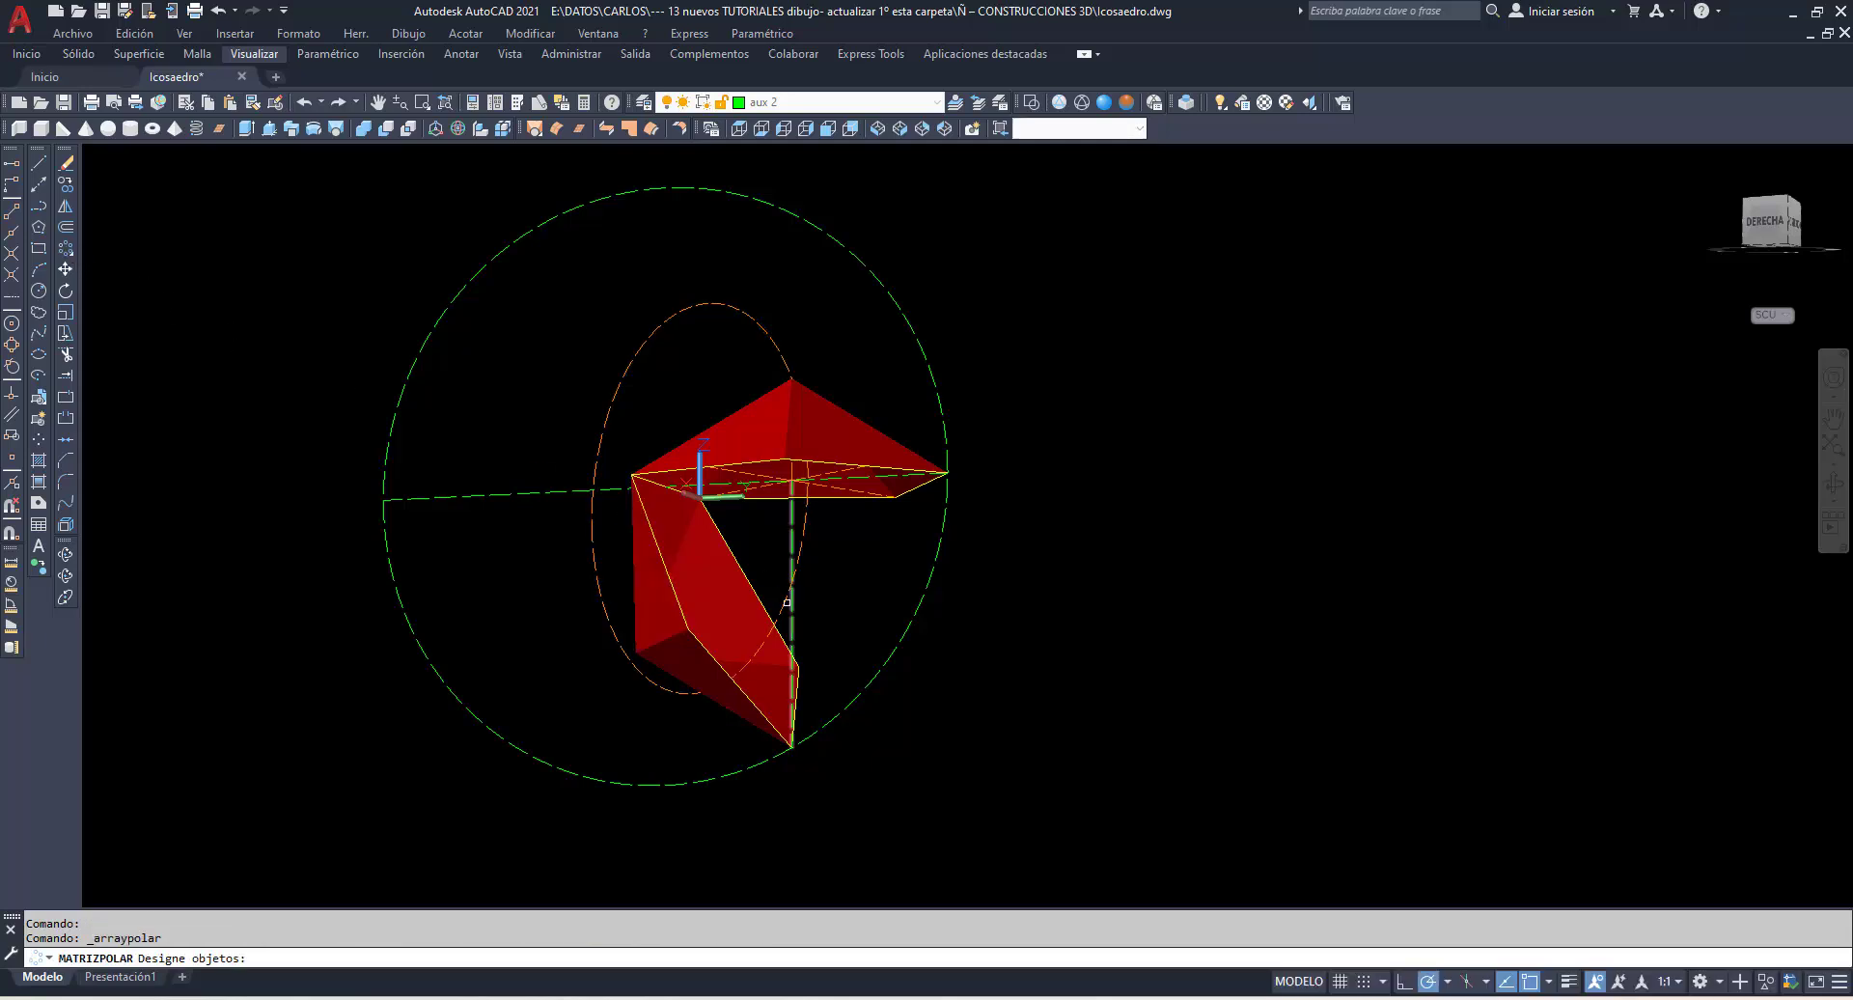
{"action": "left_click", "coordinate": [763, 589]}
{"action": "left_click", "coordinate": [628, 532]}
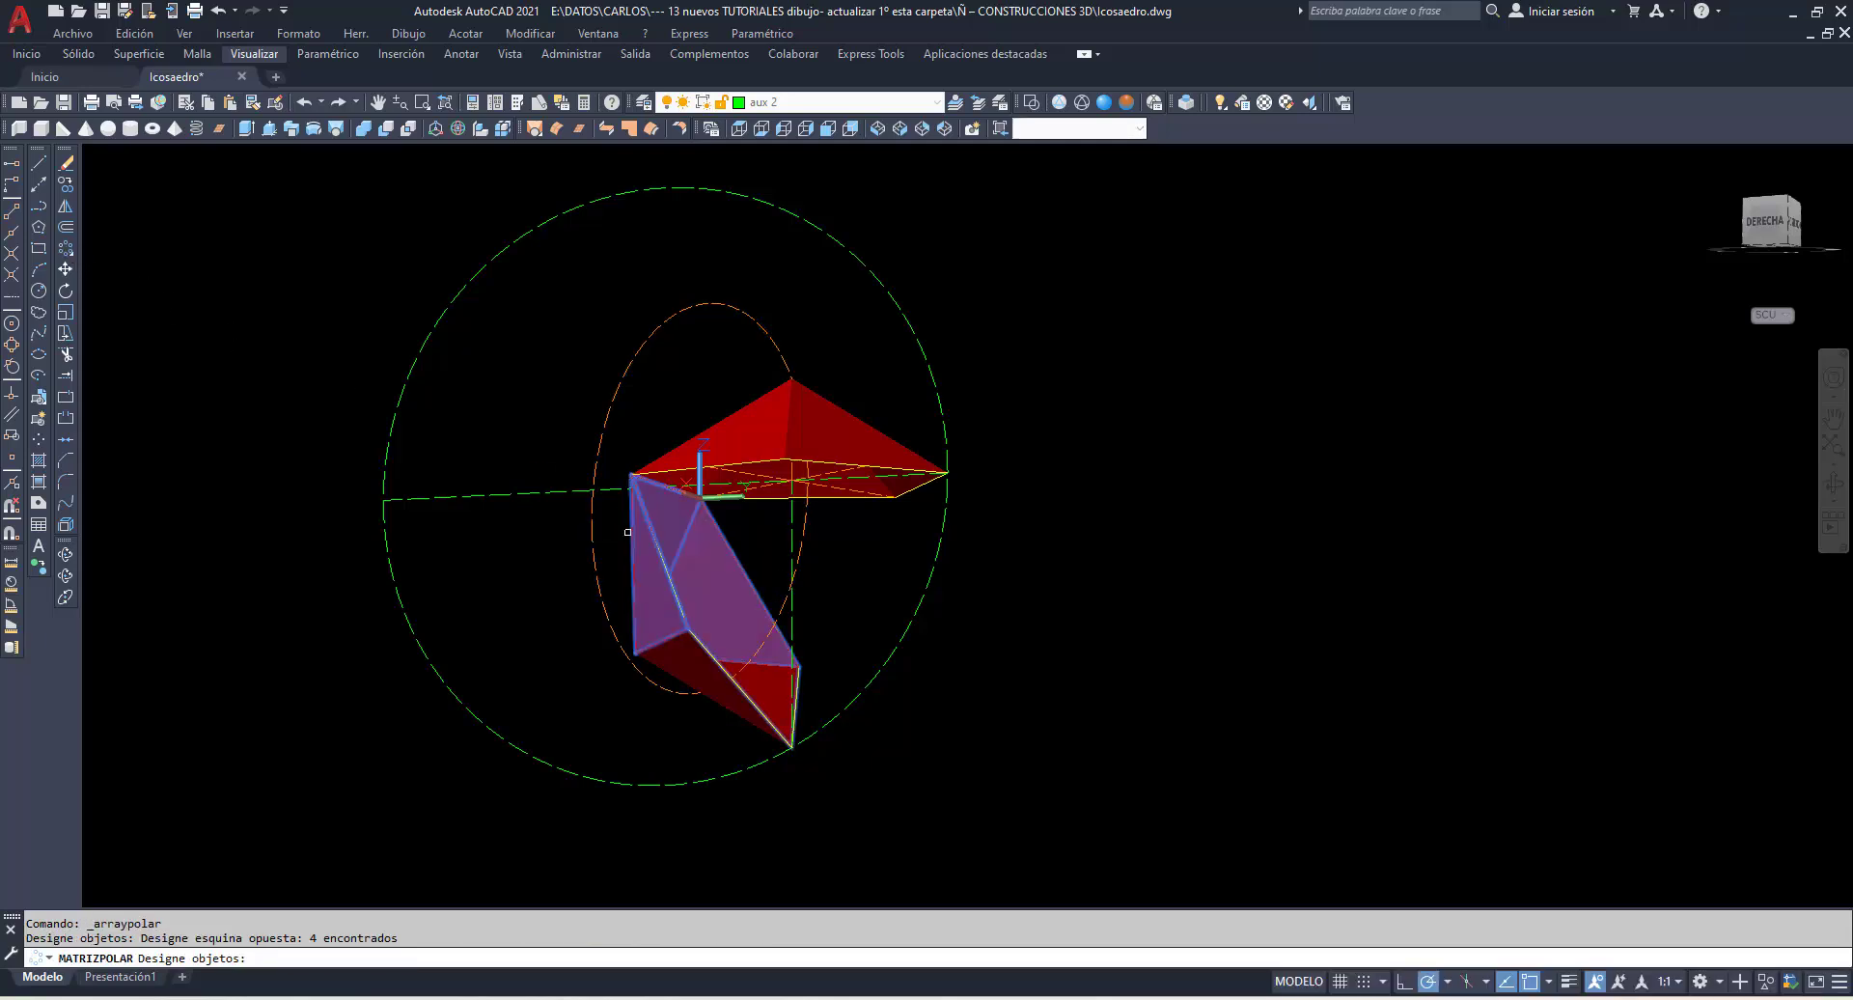
{"action": "left_click", "coordinate": [799, 751]}
{"action": "left_click", "coordinate": [634, 627]}
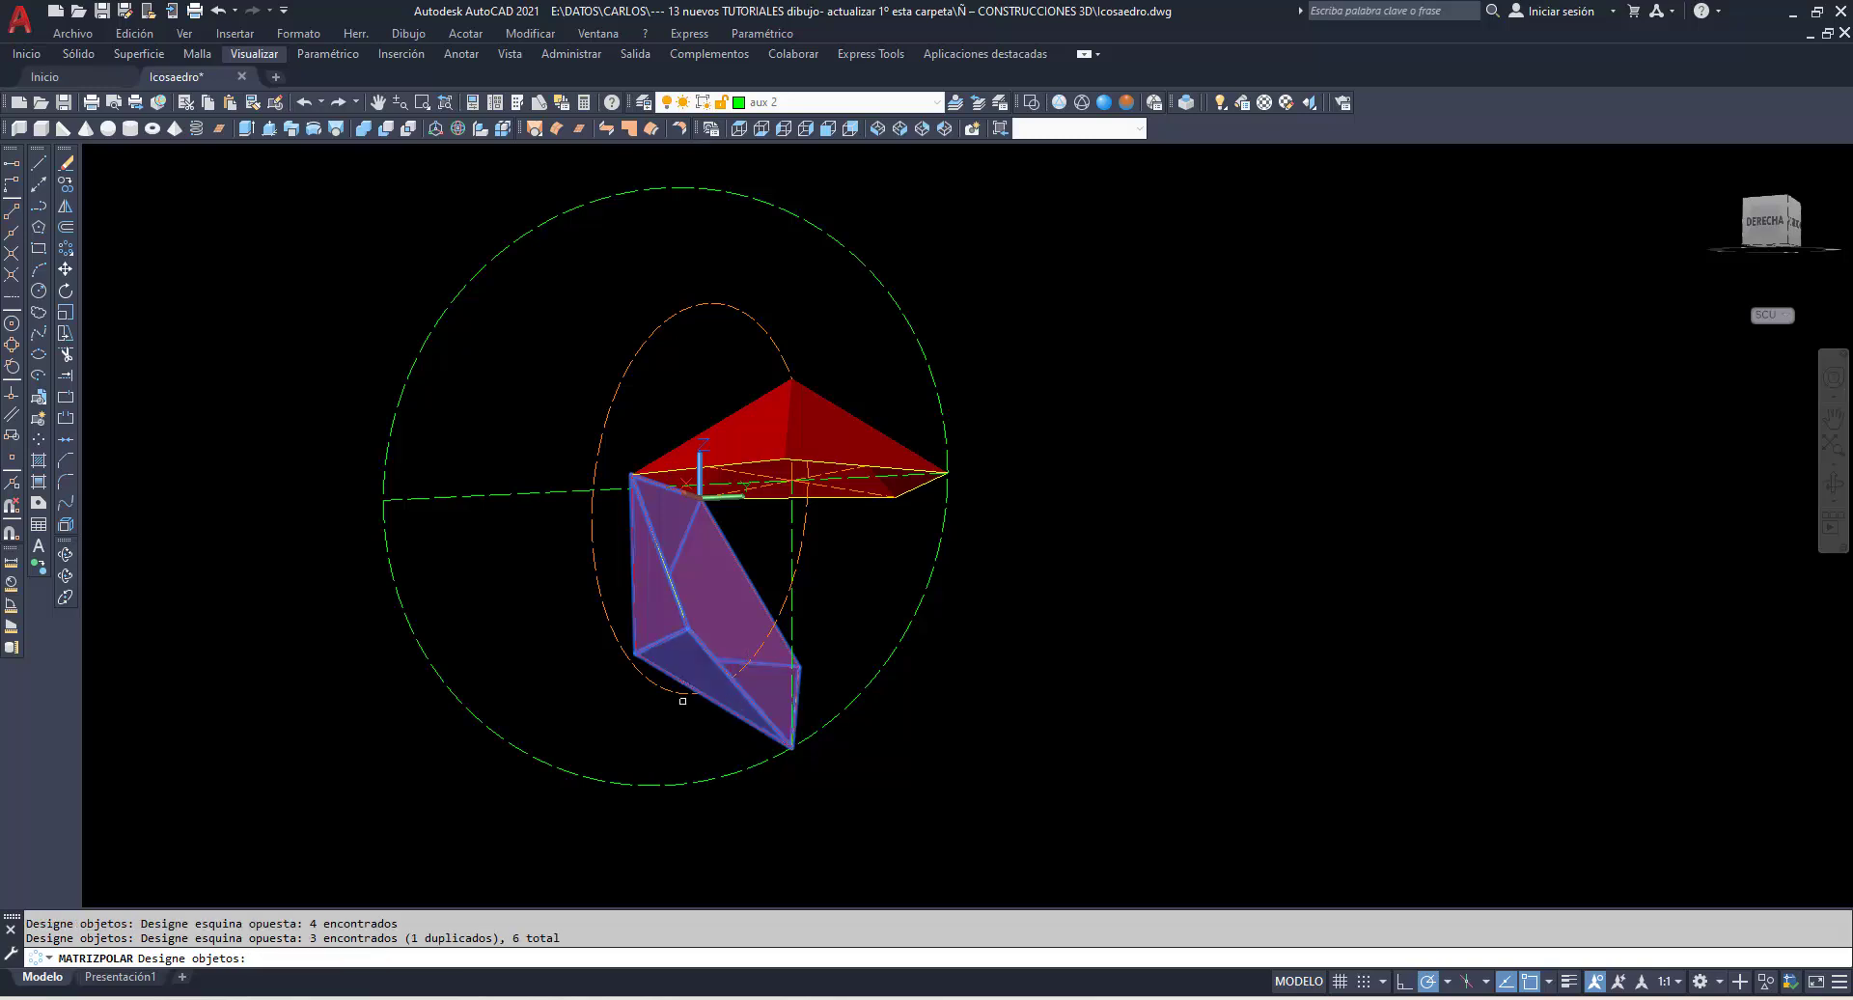
{"action": "left_click", "coordinate": [689, 671]}
{"action": "left_click", "coordinate": [691, 671]}
{"action": "left_click", "coordinate": [778, 662]}
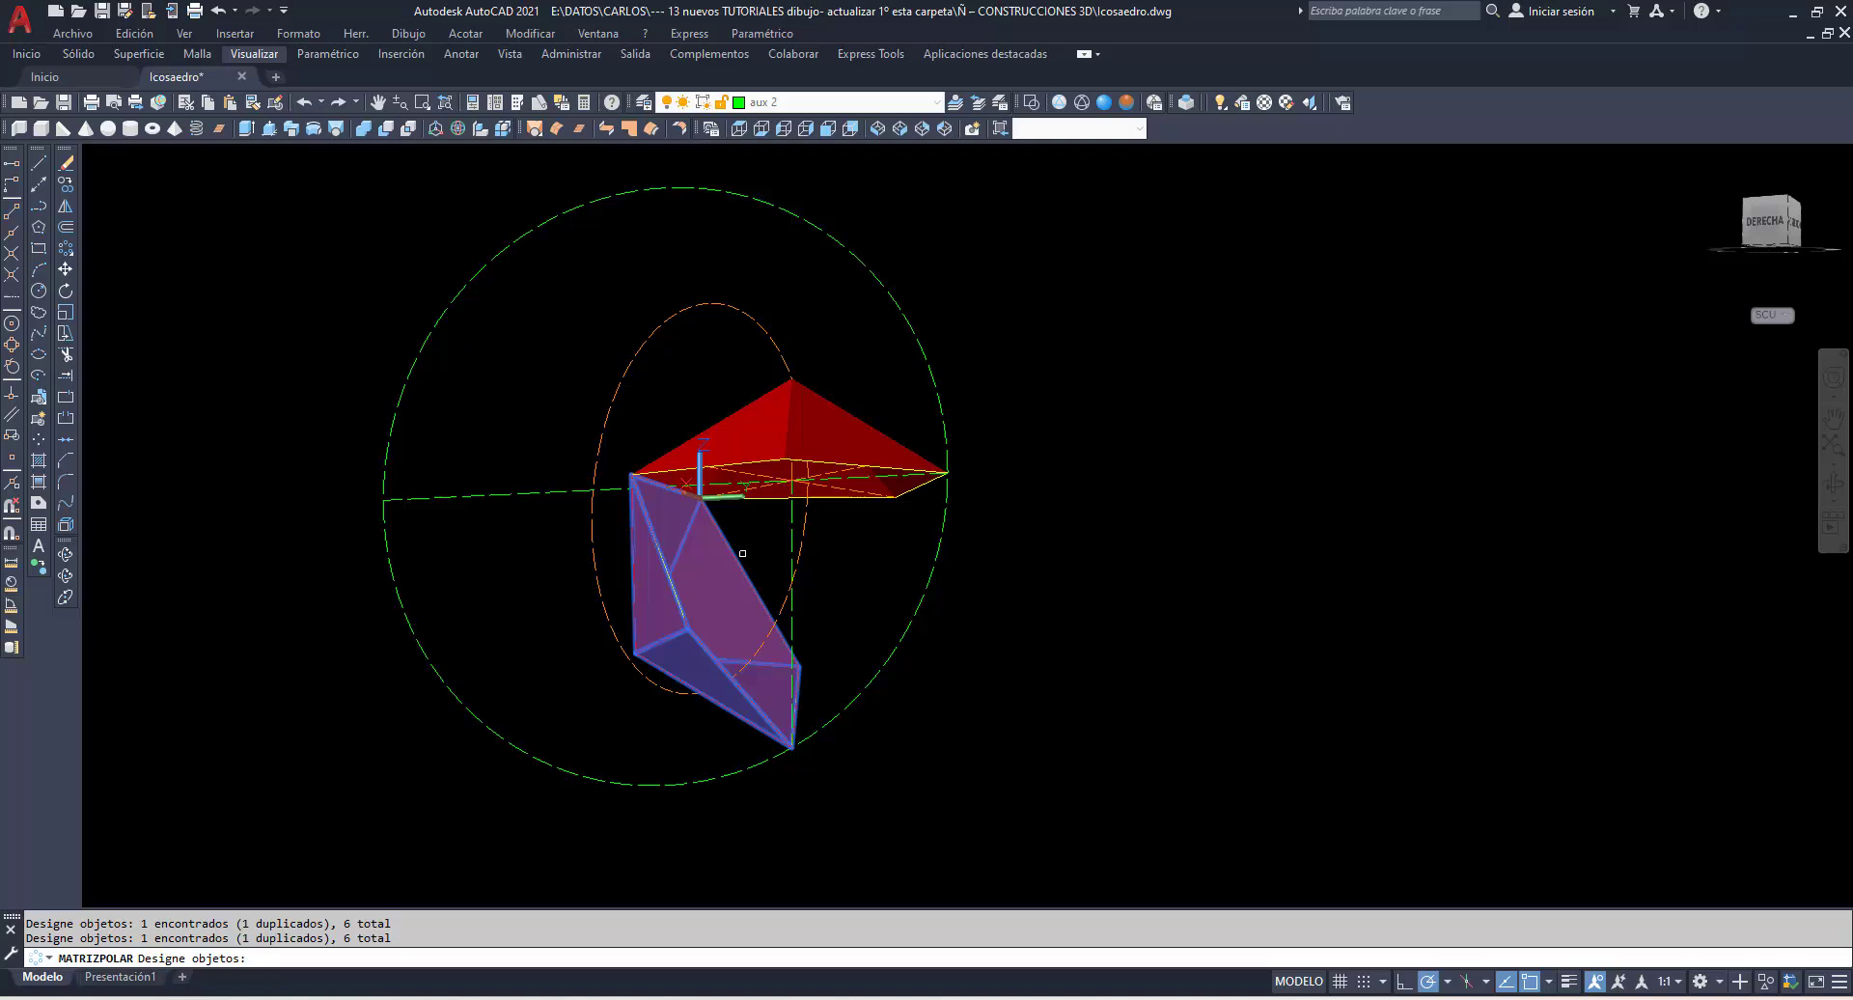
{"action": "key", "text": "Return"}
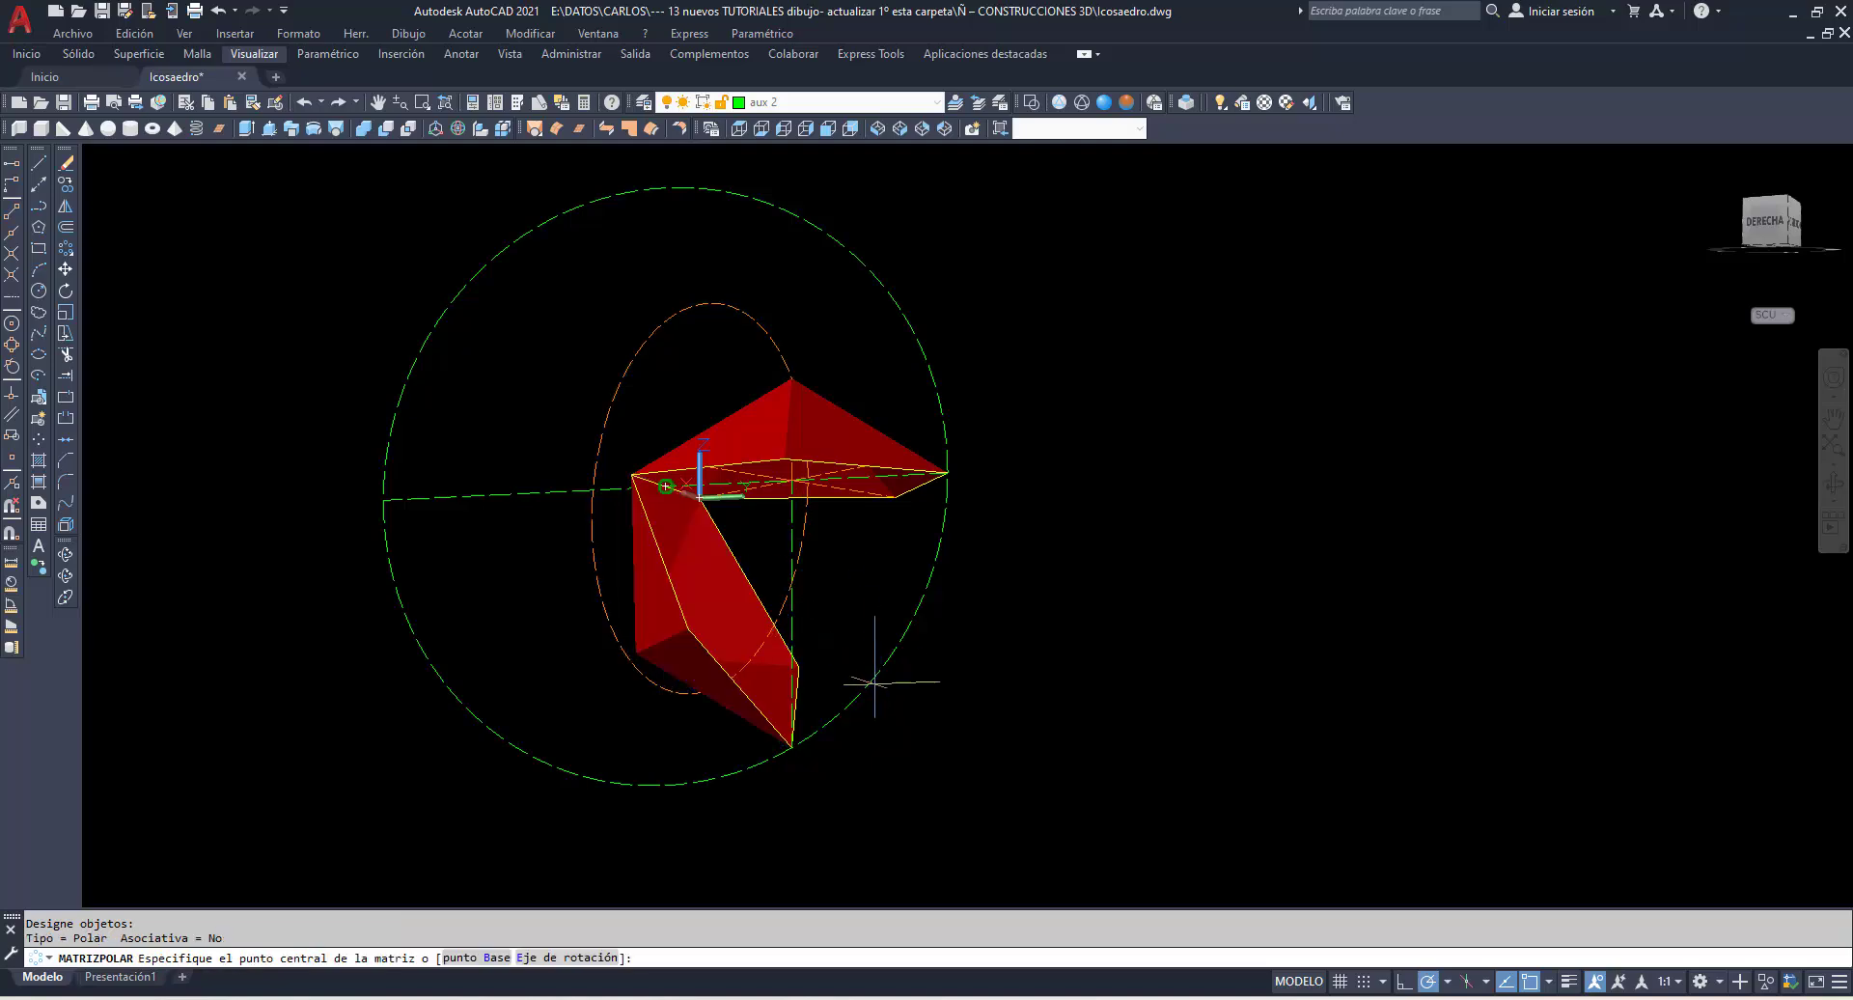
{"action": "scroll", "coordinate": [864, 656], "scroll_direction": "up", "scroll_amount": 2}
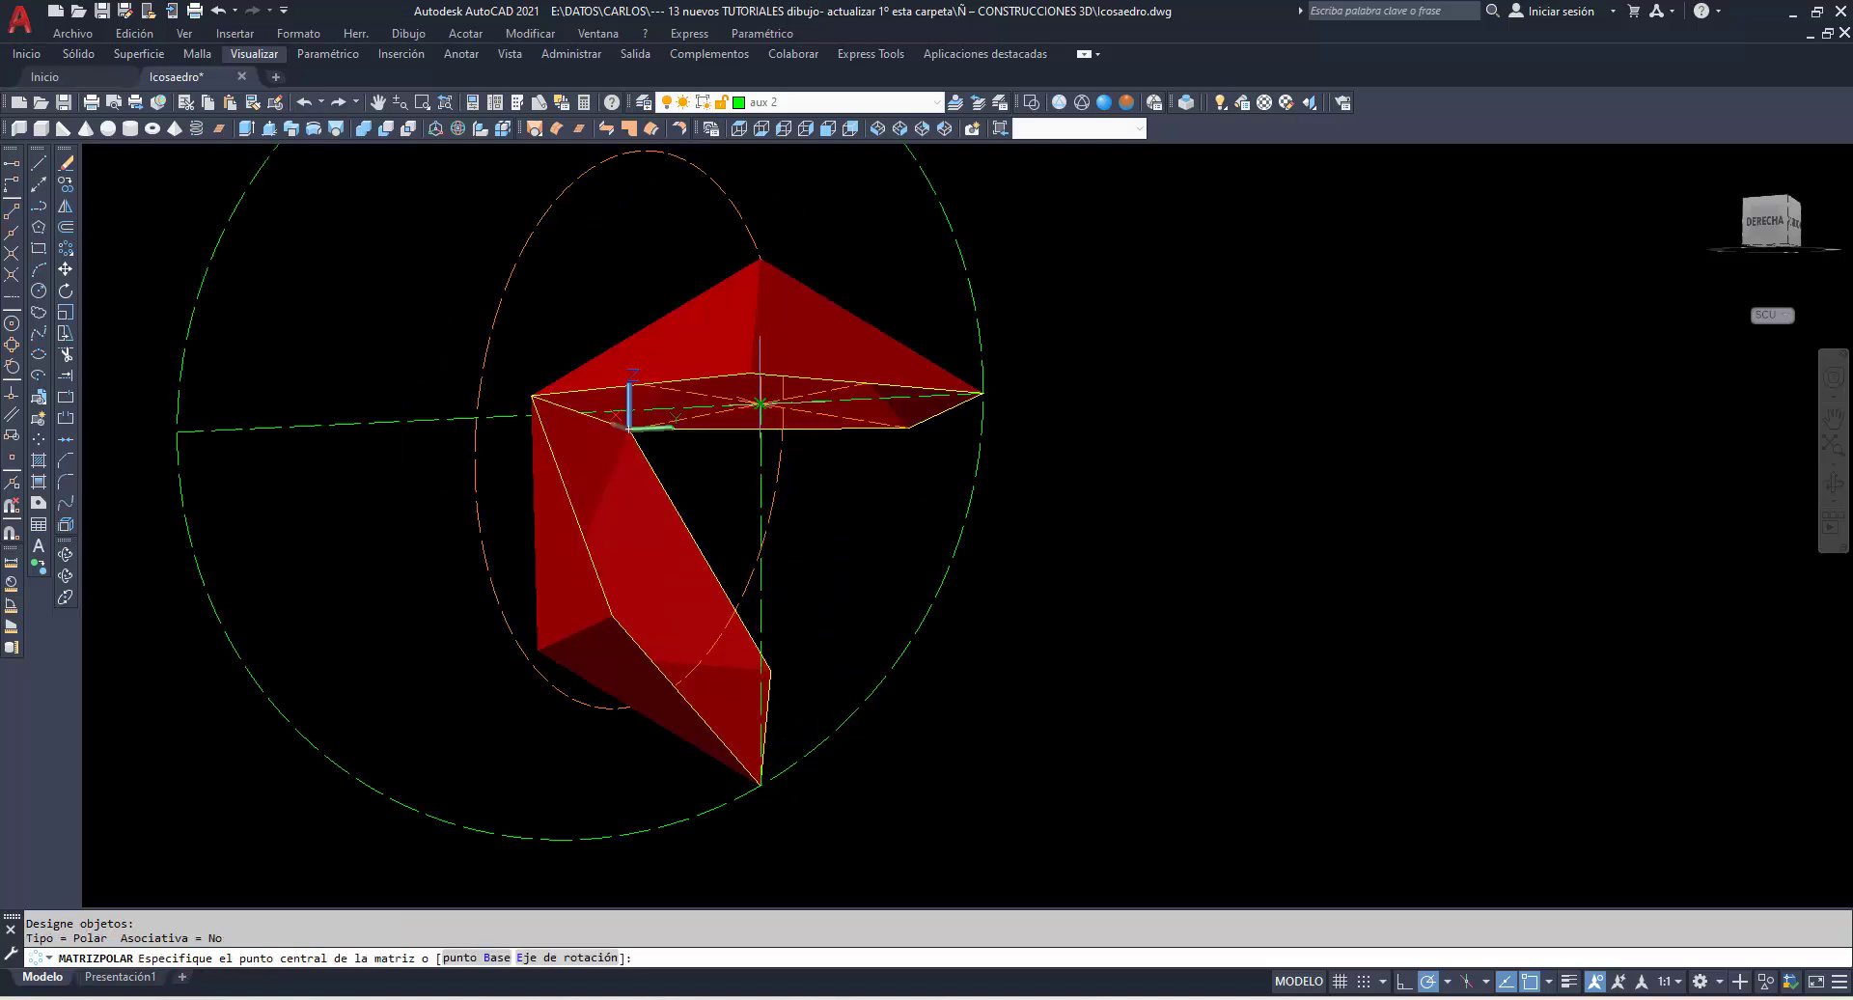
{"action": "left_click", "coordinate": [760, 403]}
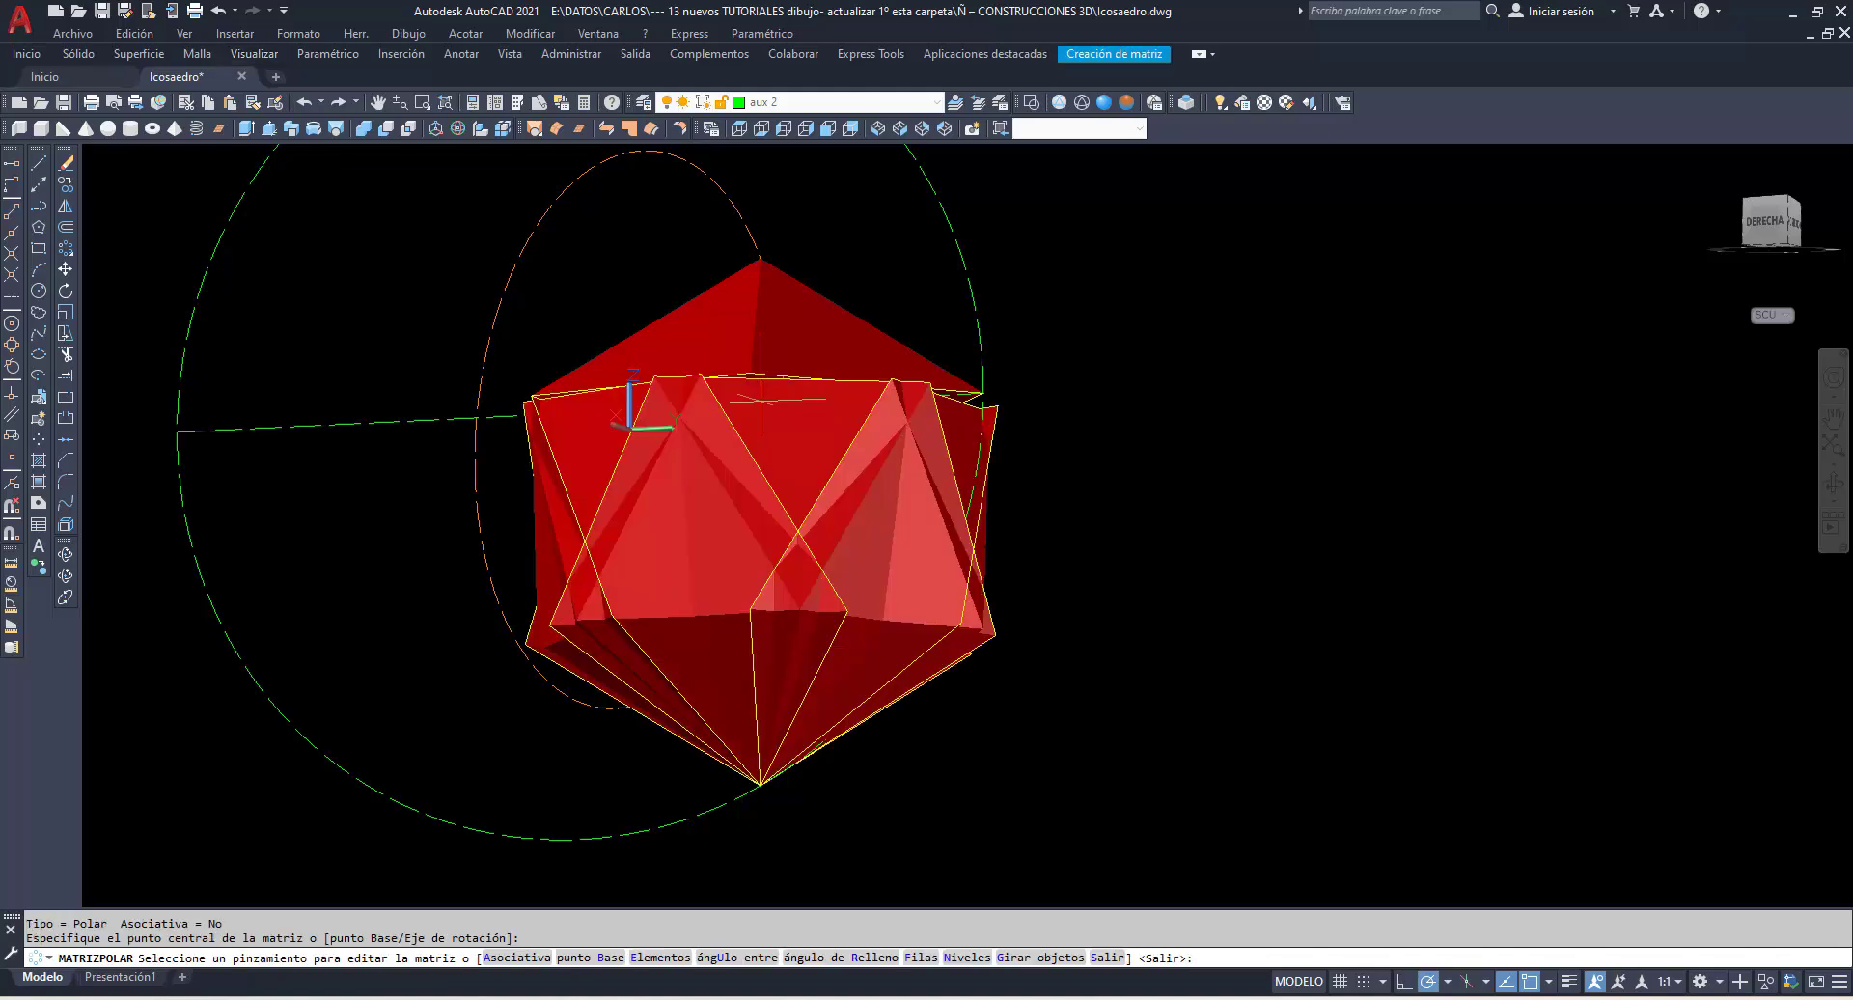
{"action": "left_click", "coordinate": [655, 967]}
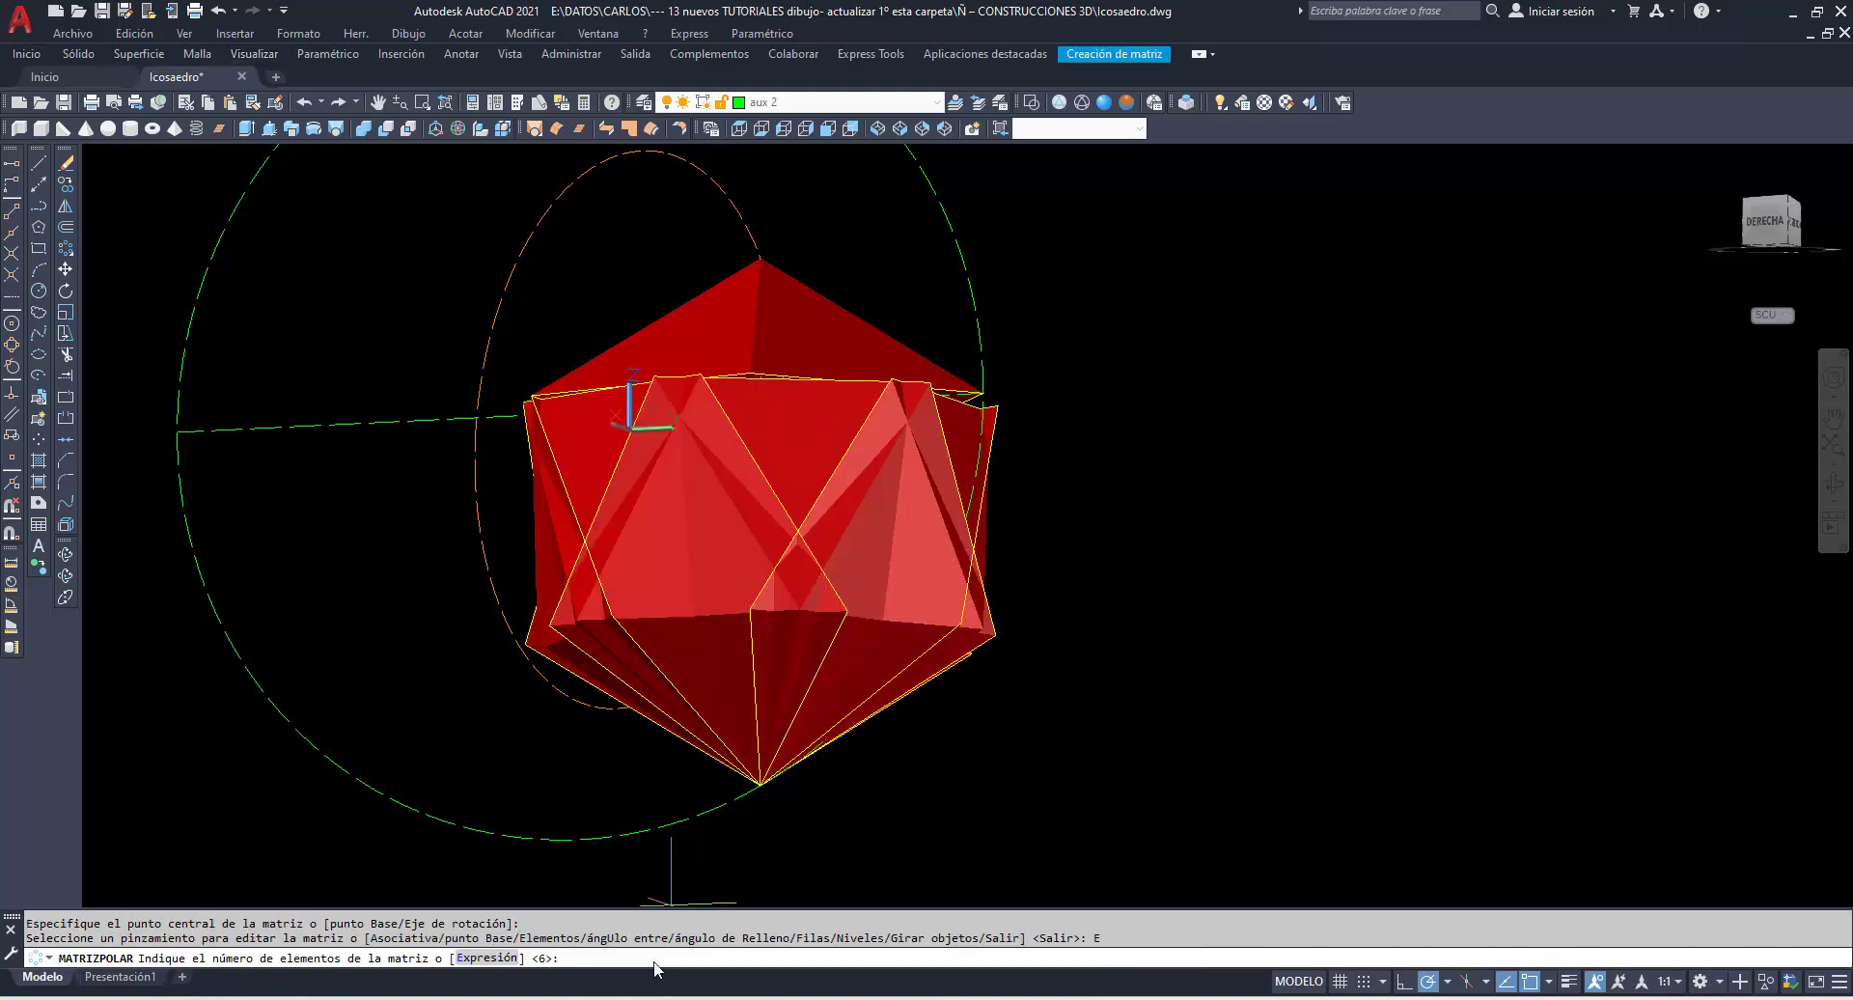
{"action": "type", "text": "5"}
{"action": "key", "text": "Return"}
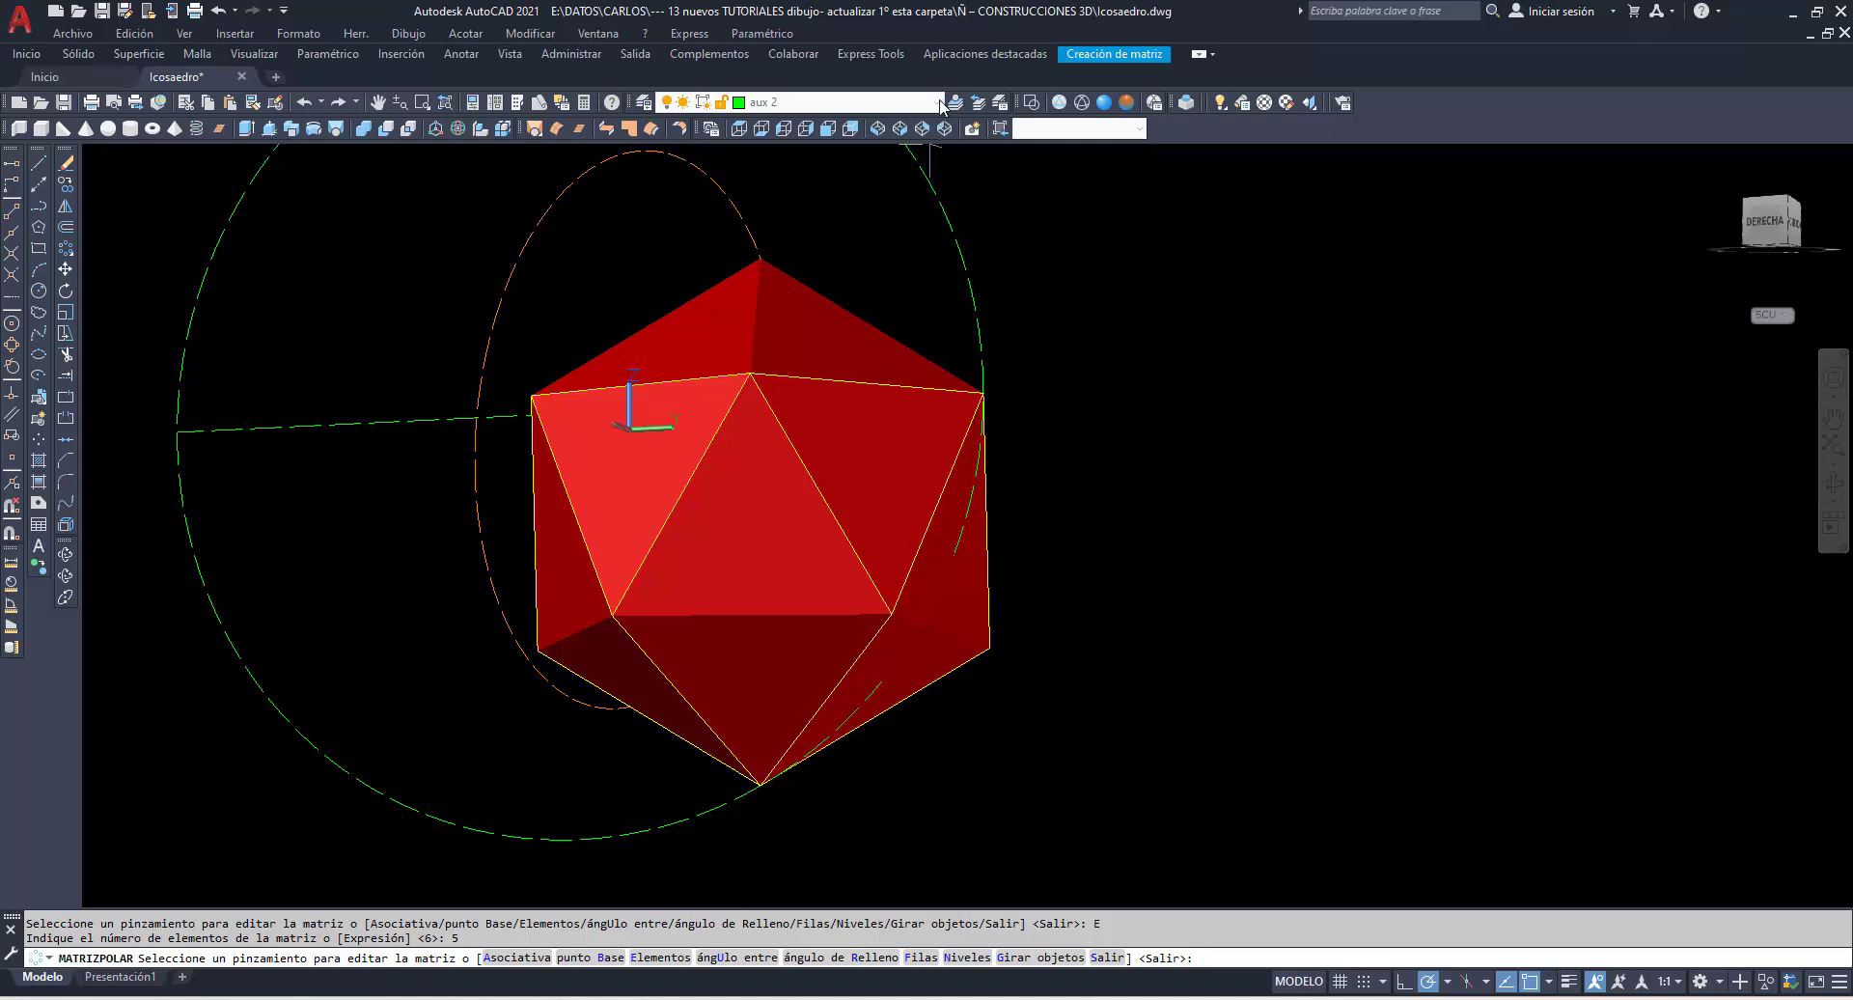
Make aux 1 current, then turn off layers aux 1 and aux 2, accepting the warning.
{"action": "left_click", "coordinate": [936, 104]}
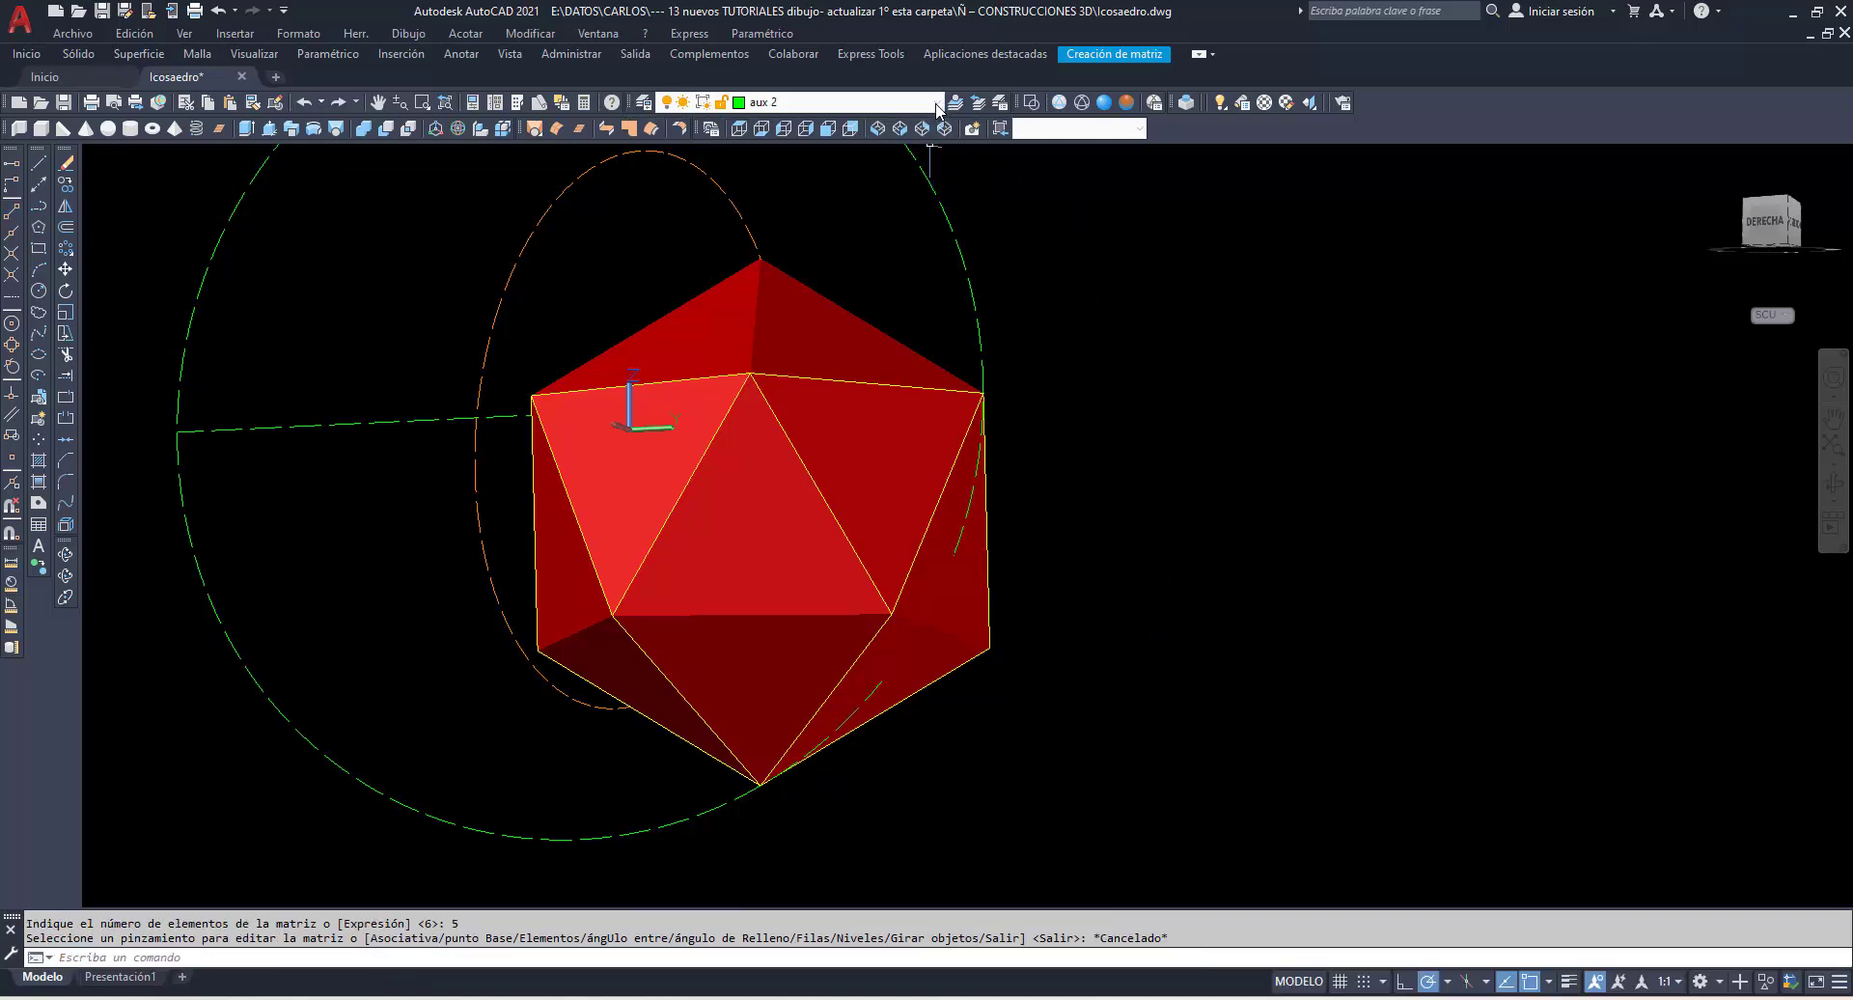
{"action": "left_click", "coordinate": [679, 137]}
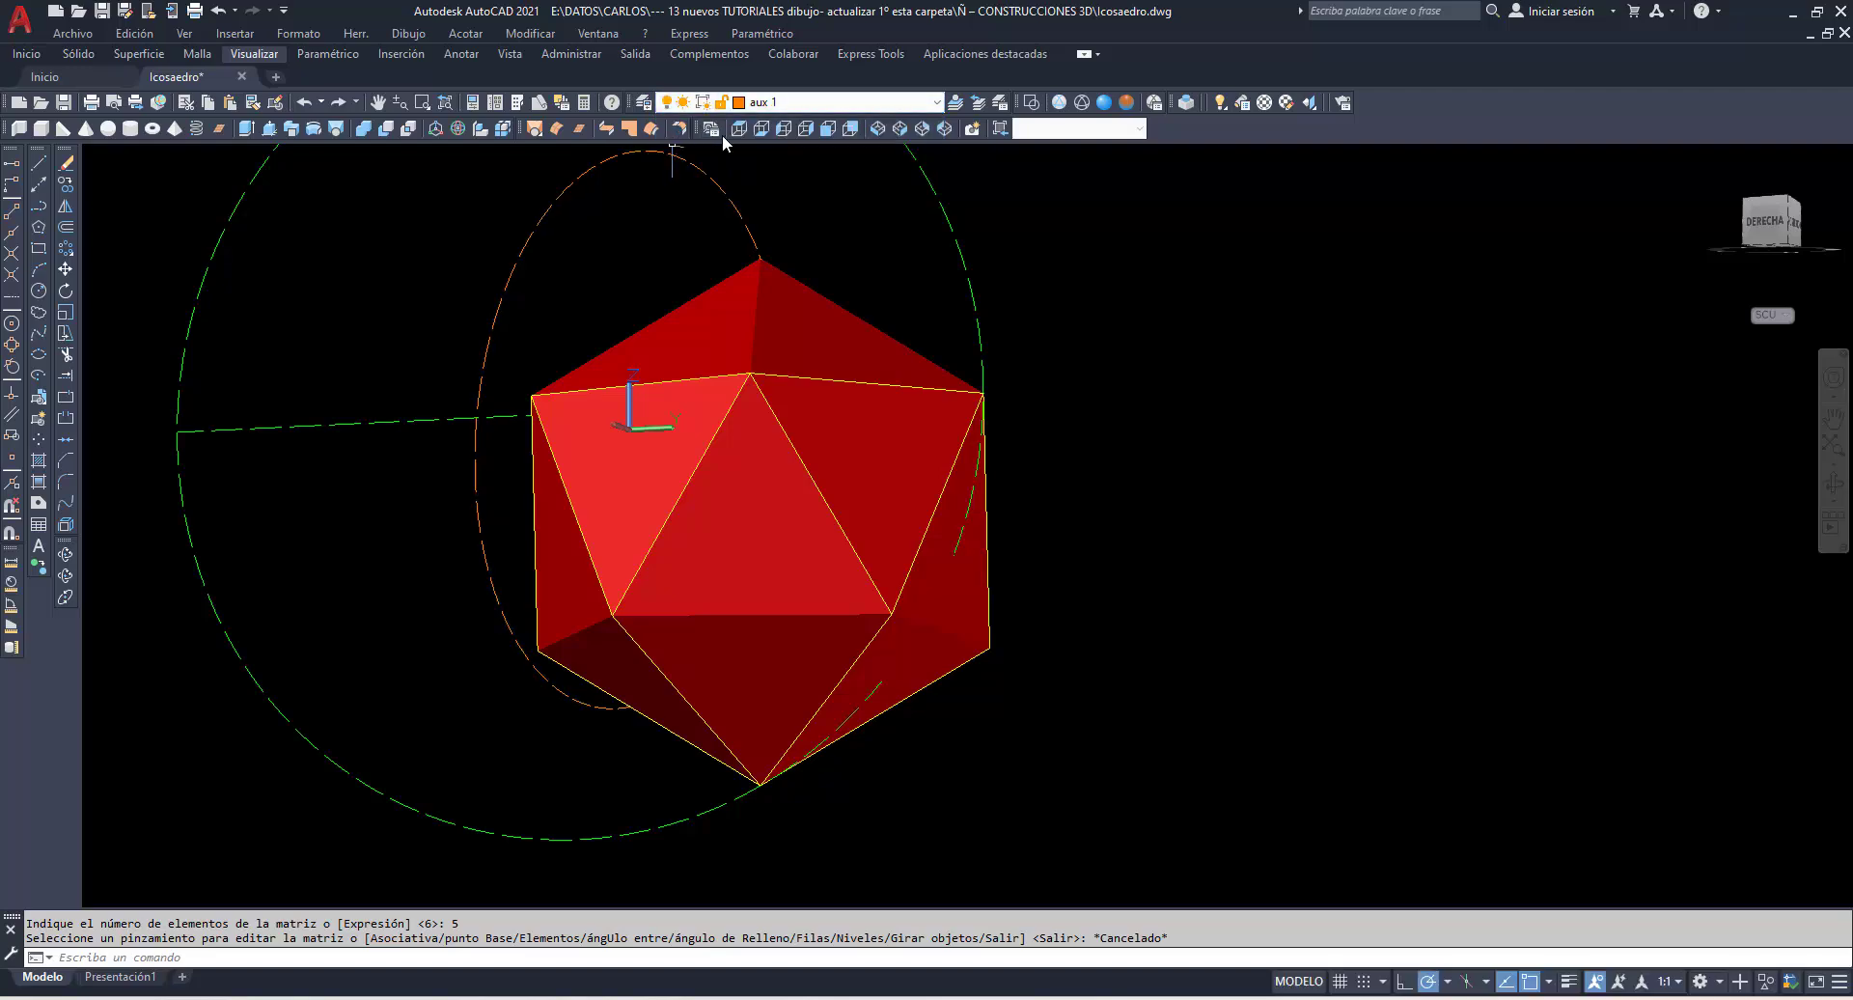
{"action": "left_click", "coordinate": [912, 103]}
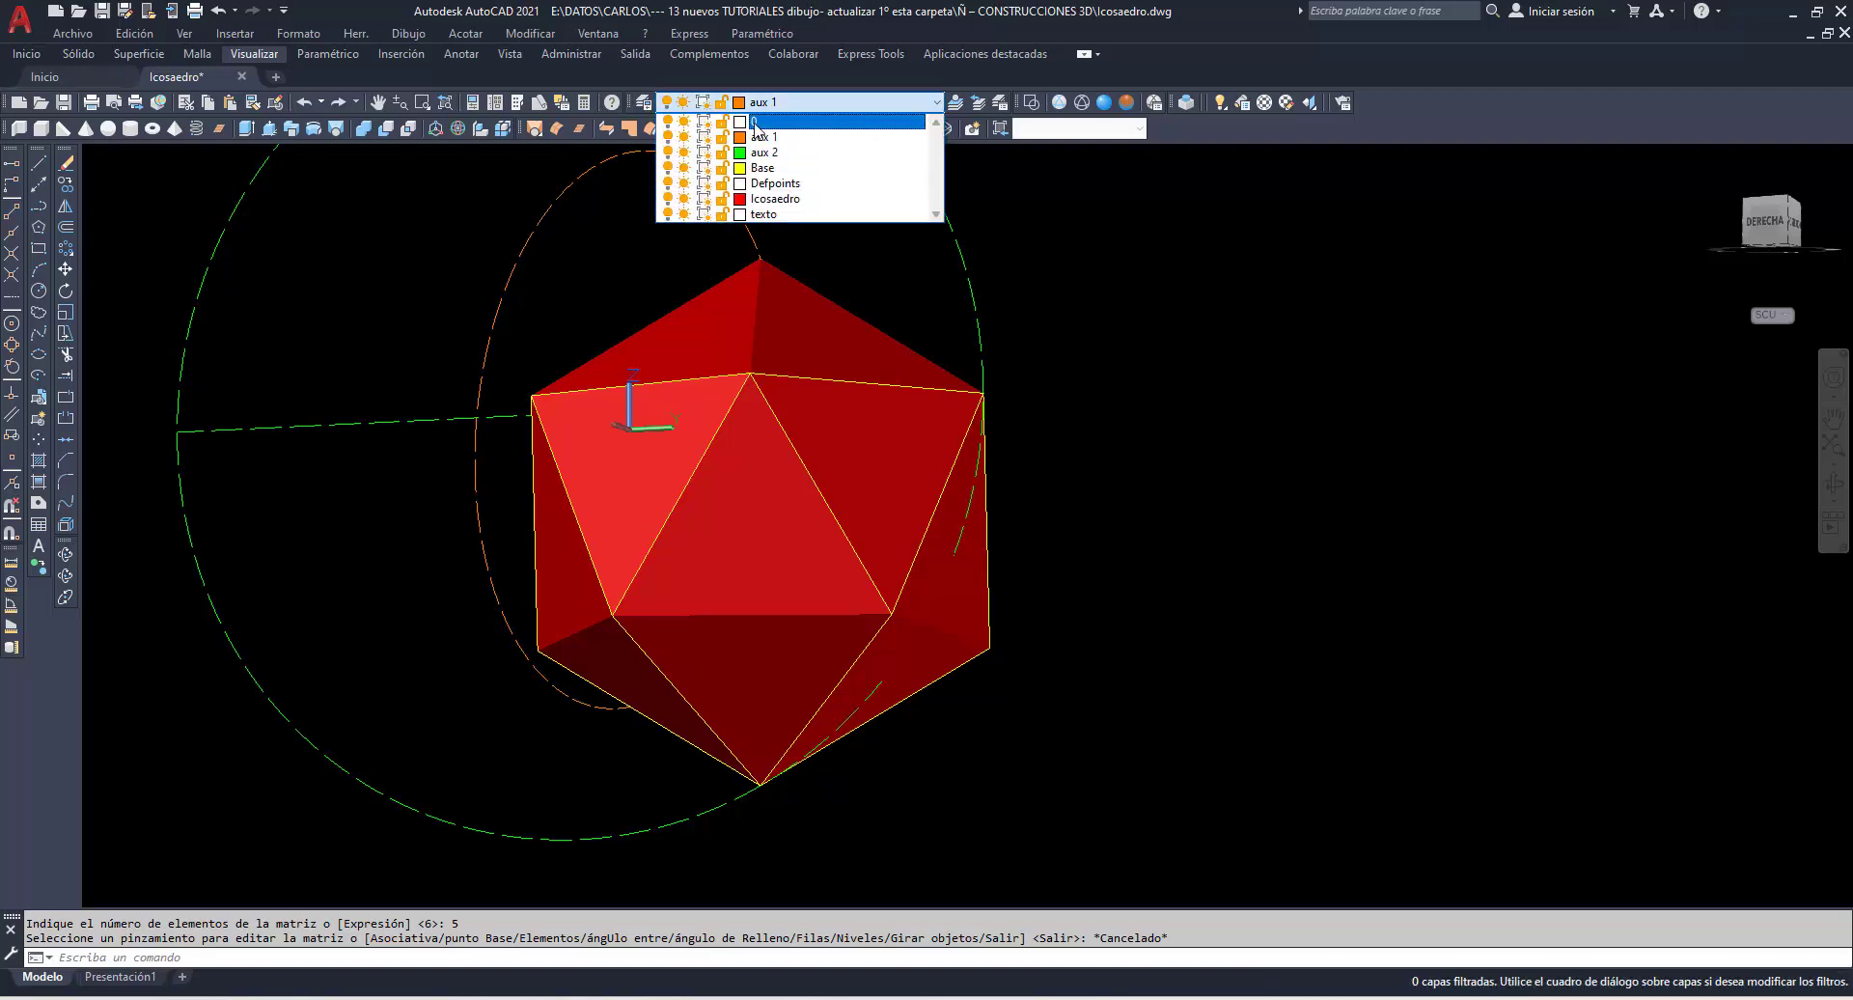
{"action": "left_click", "coordinate": [668, 152]}
{"action": "left_click", "coordinate": [668, 137]}
{"action": "left_click", "coordinate": [1167, 309]}
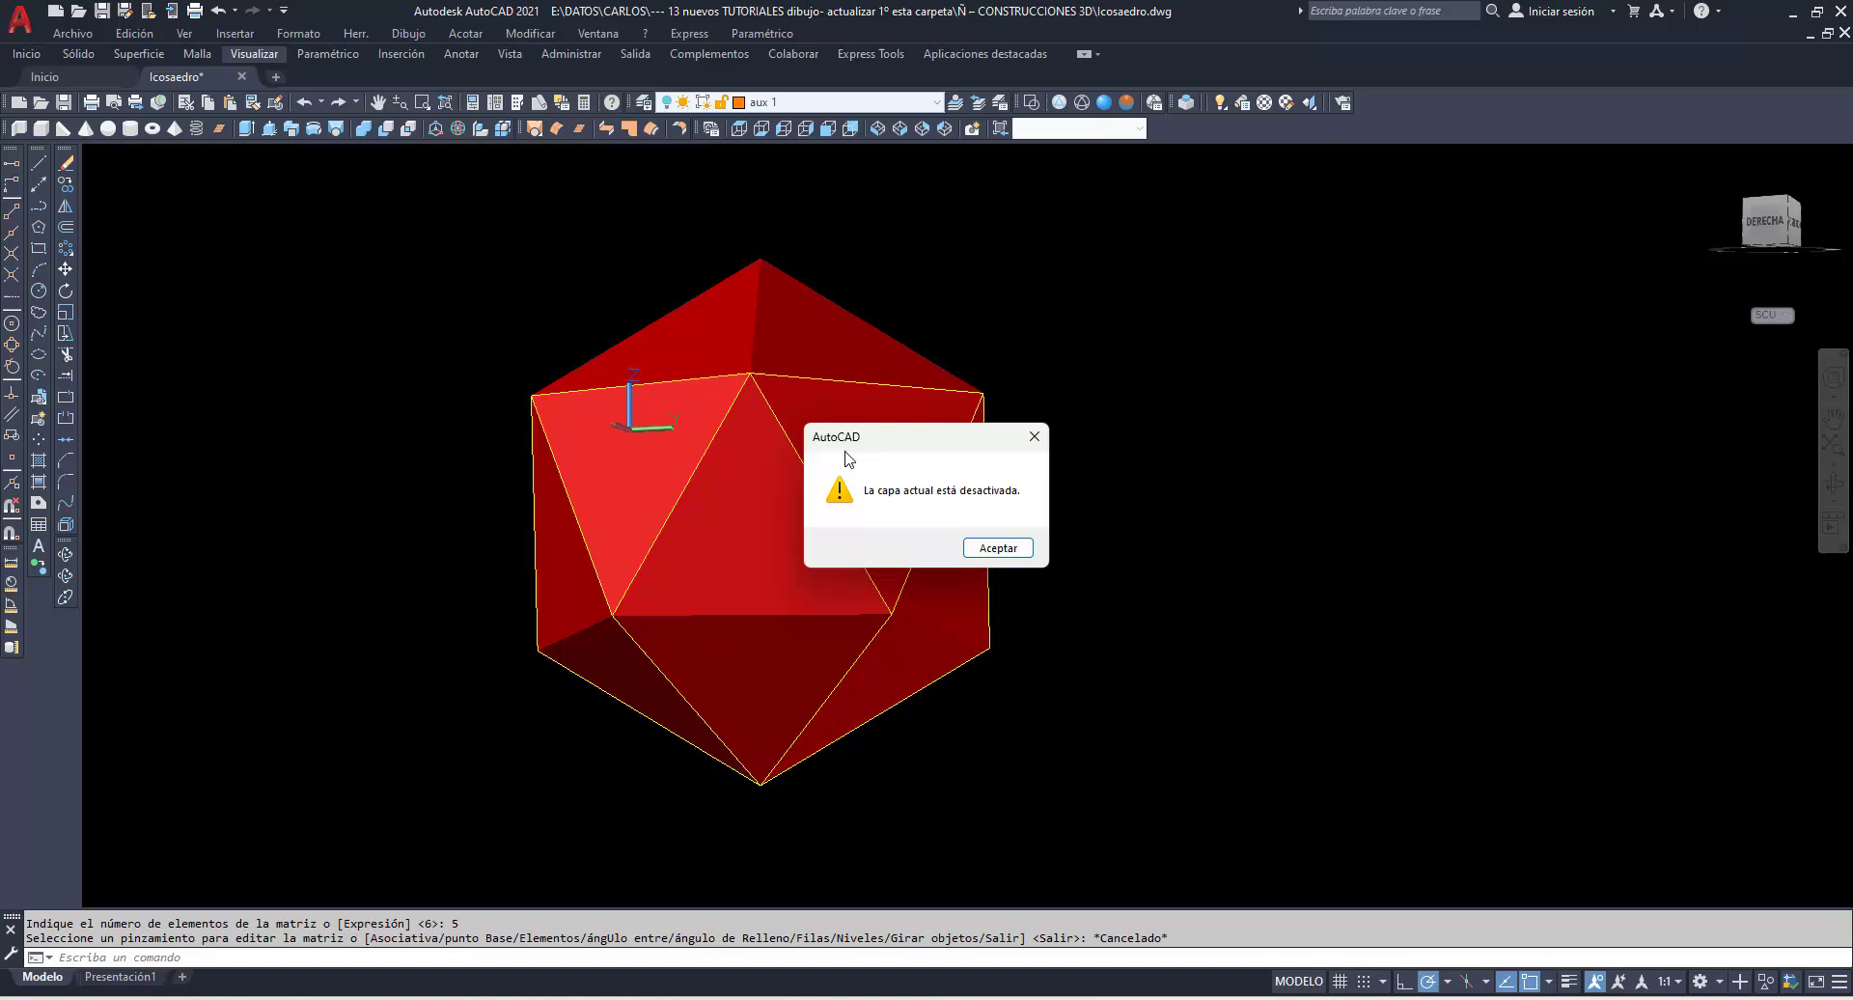
{"action": "left_click", "coordinate": [969, 550]}
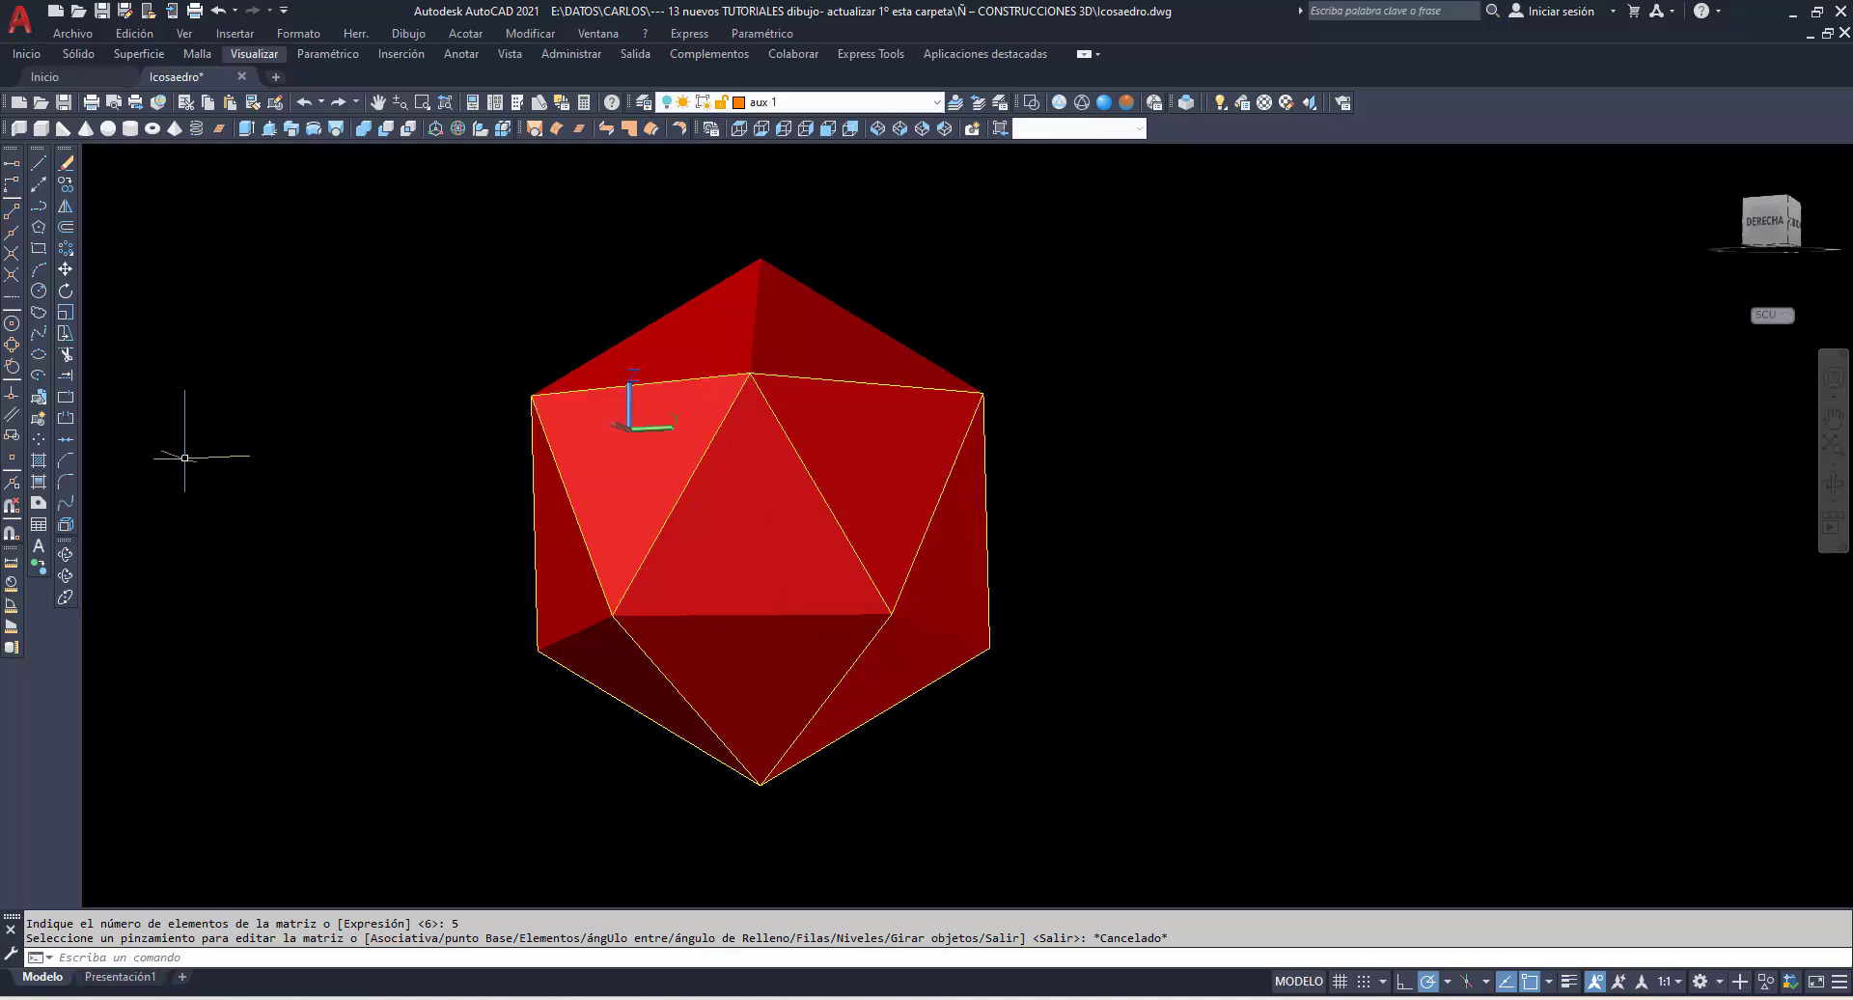
Orbit the red icosahedron to view another side.
{"action": "left_click", "coordinate": [66, 555]}
{"action": "mouse_move", "coordinate": [193, 535]}
{"action": "left_mouse_down"}
{"action": "mouse_move", "coordinate": [777, 620]}
{"action": "mouse_move", "coordinate": [852, 554]}
{"action": "mouse_move", "coordinate": [889, 697]}
{"action": "mouse_move", "coordinate": [1034, 670]}
{"action": "mouse_move", "coordinate": [572, 734]}
{"action": "mouse_move", "coordinate": [842, 675]}
{"action": "mouse_move", "coordinate": [849, 656]}
{"action": "mouse_move", "coordinate": [796, 694]}
{"action": "left_mouse_up"}
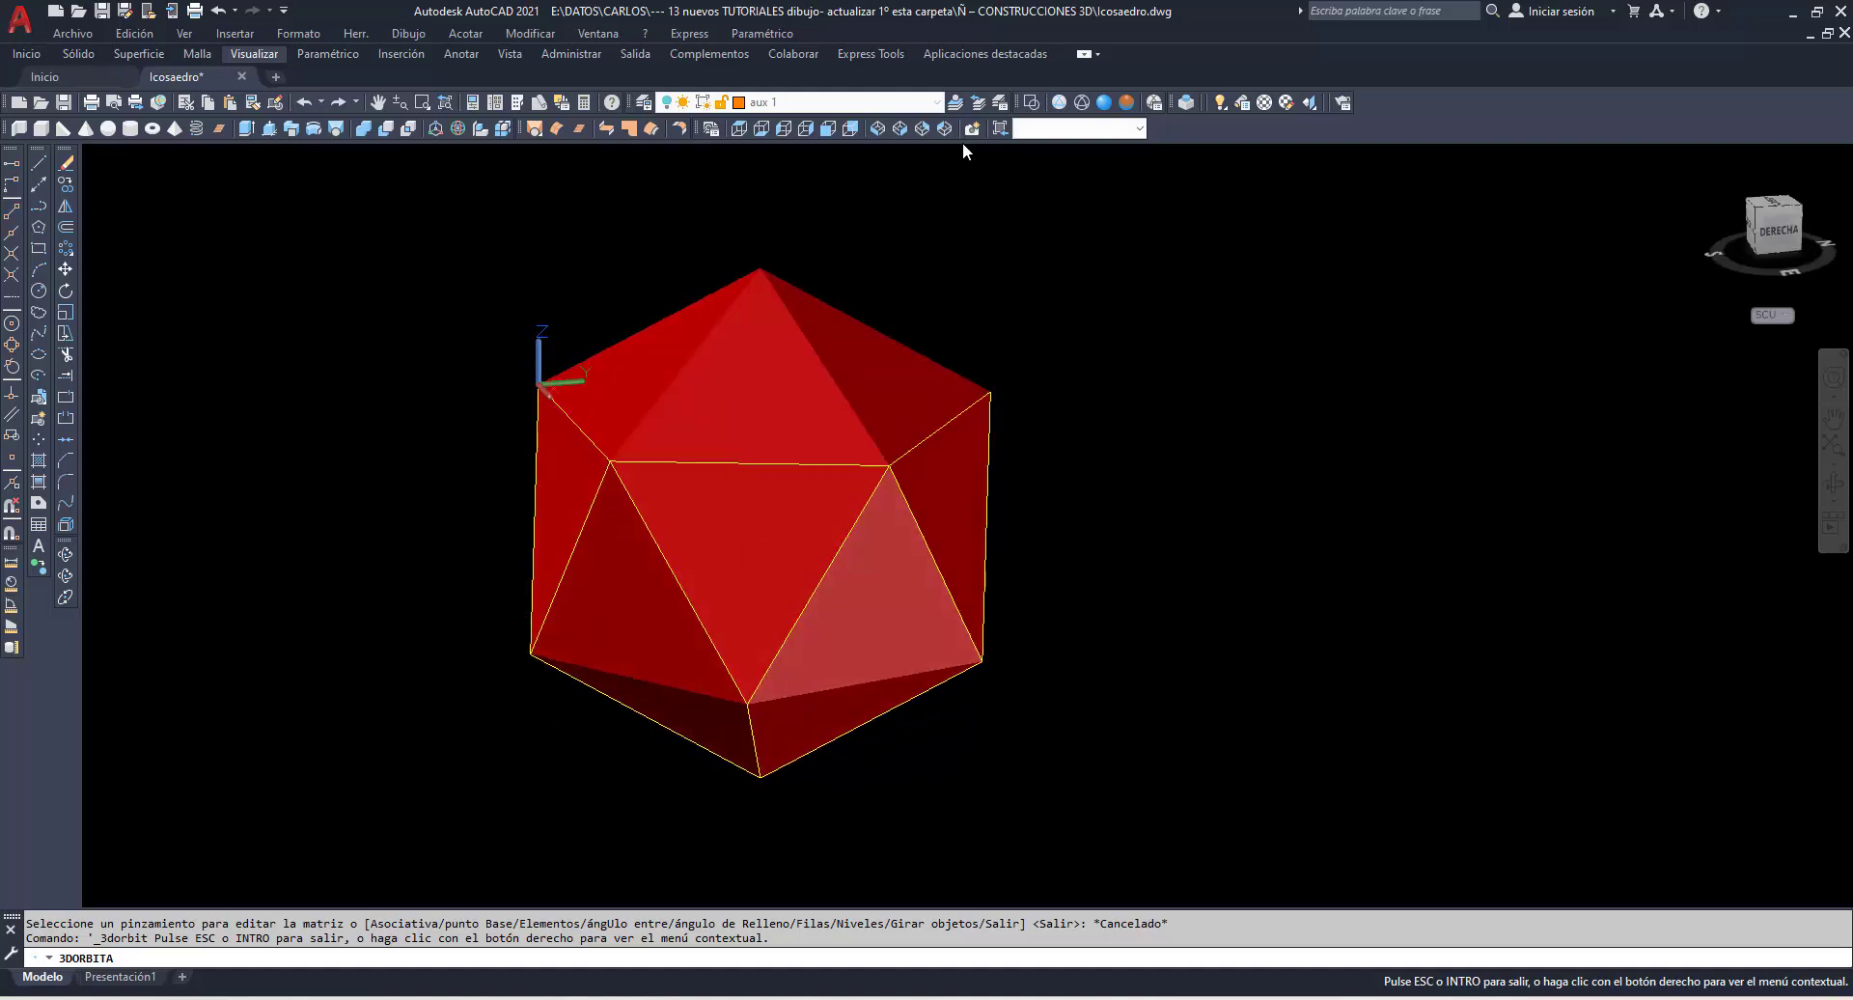
{"action": "key", "text": "Escape"}
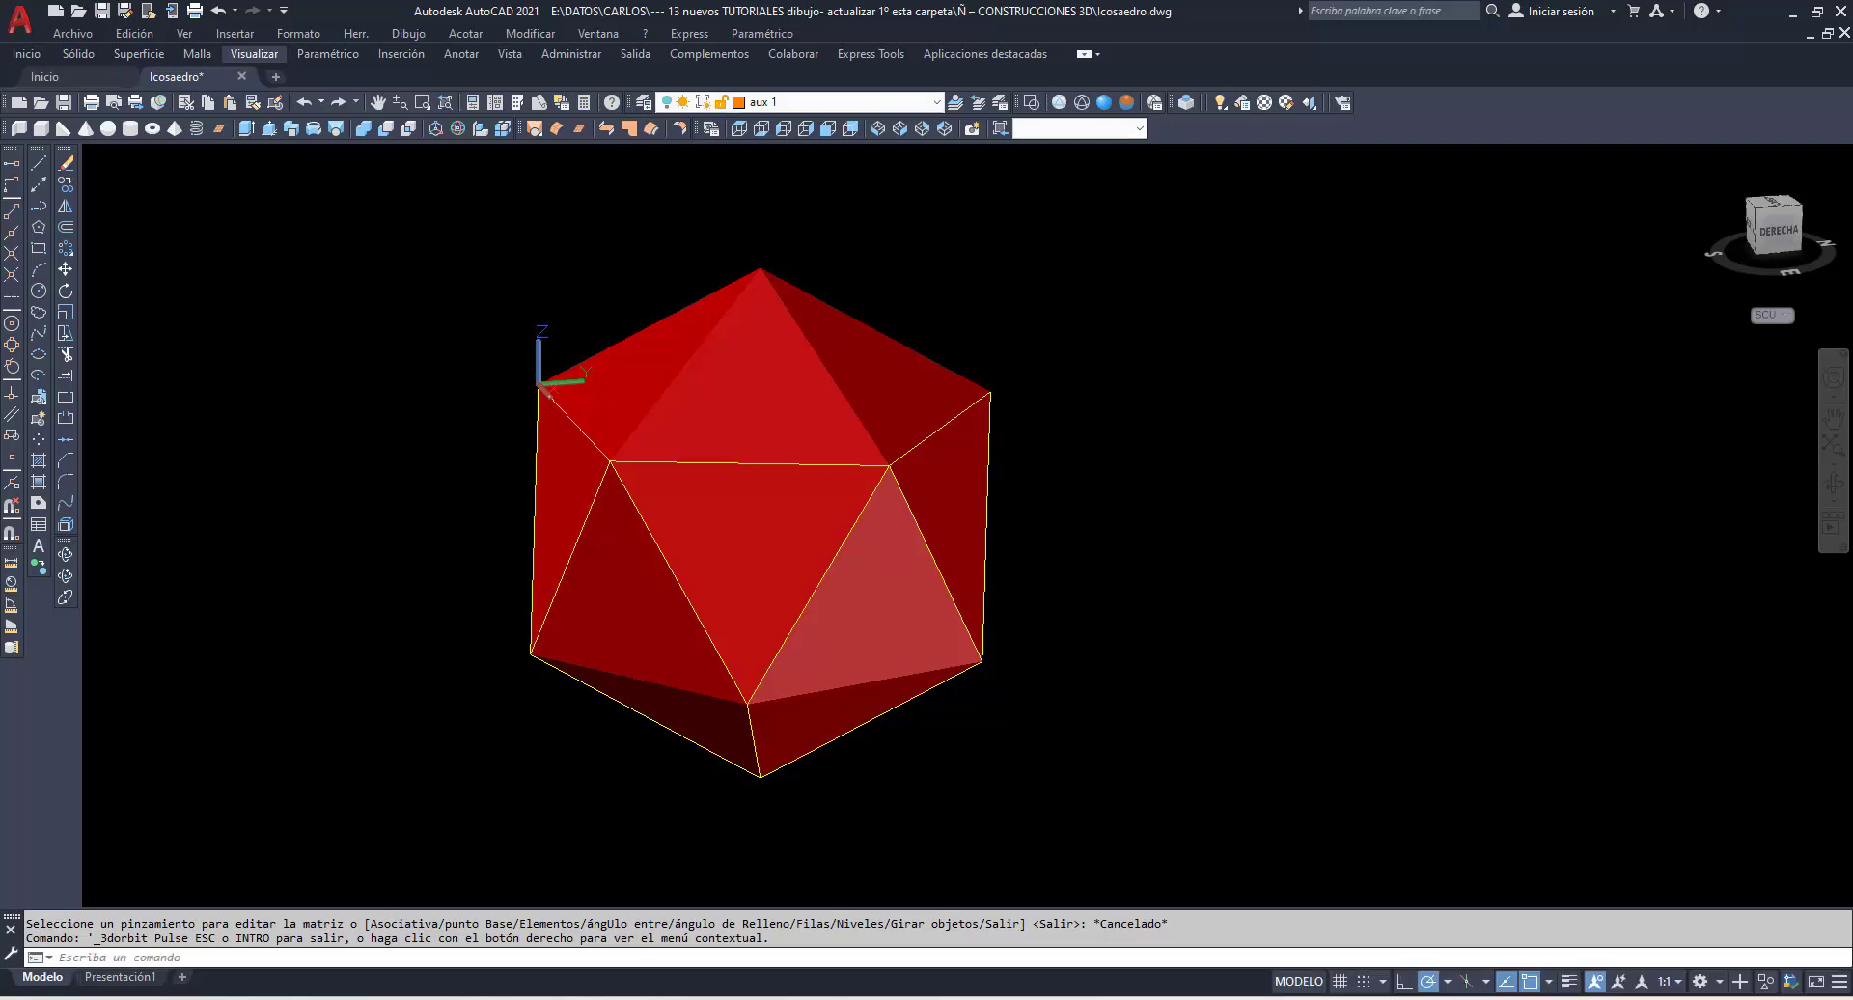
{"action": "left_click", "coordinate": [938, 104]}
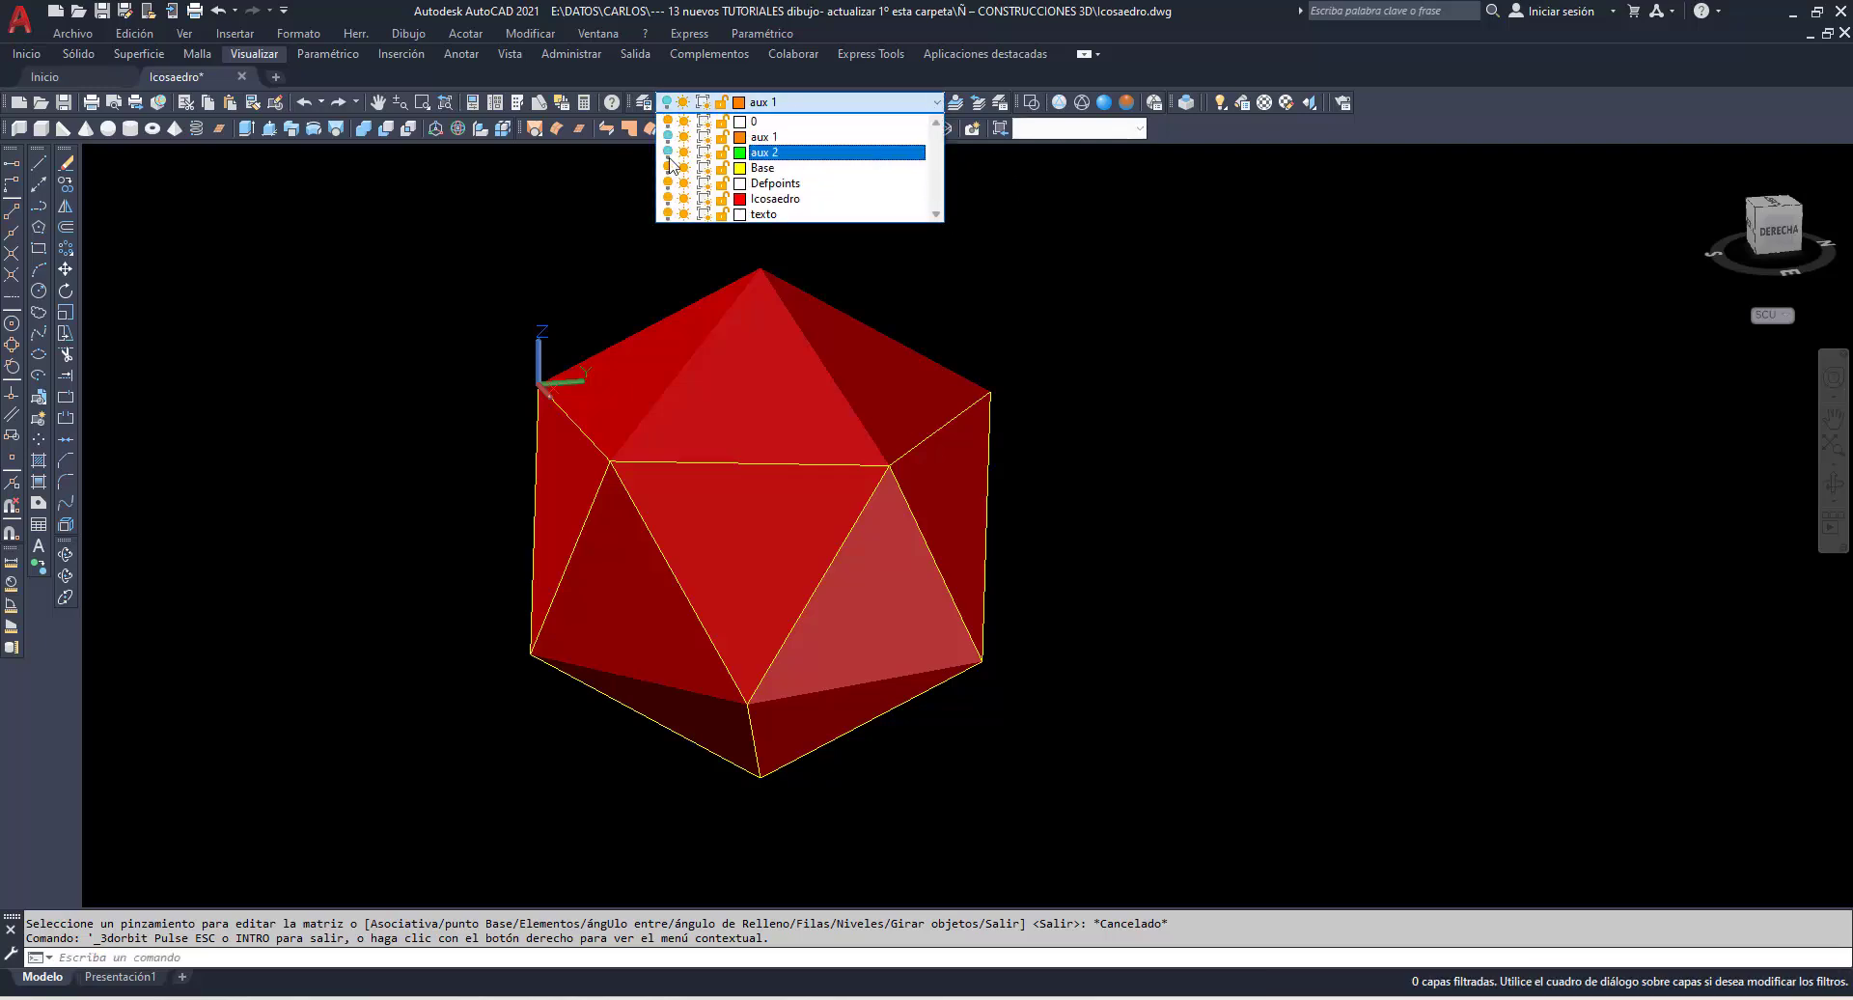
{"action": "key", "text": "Escape"}
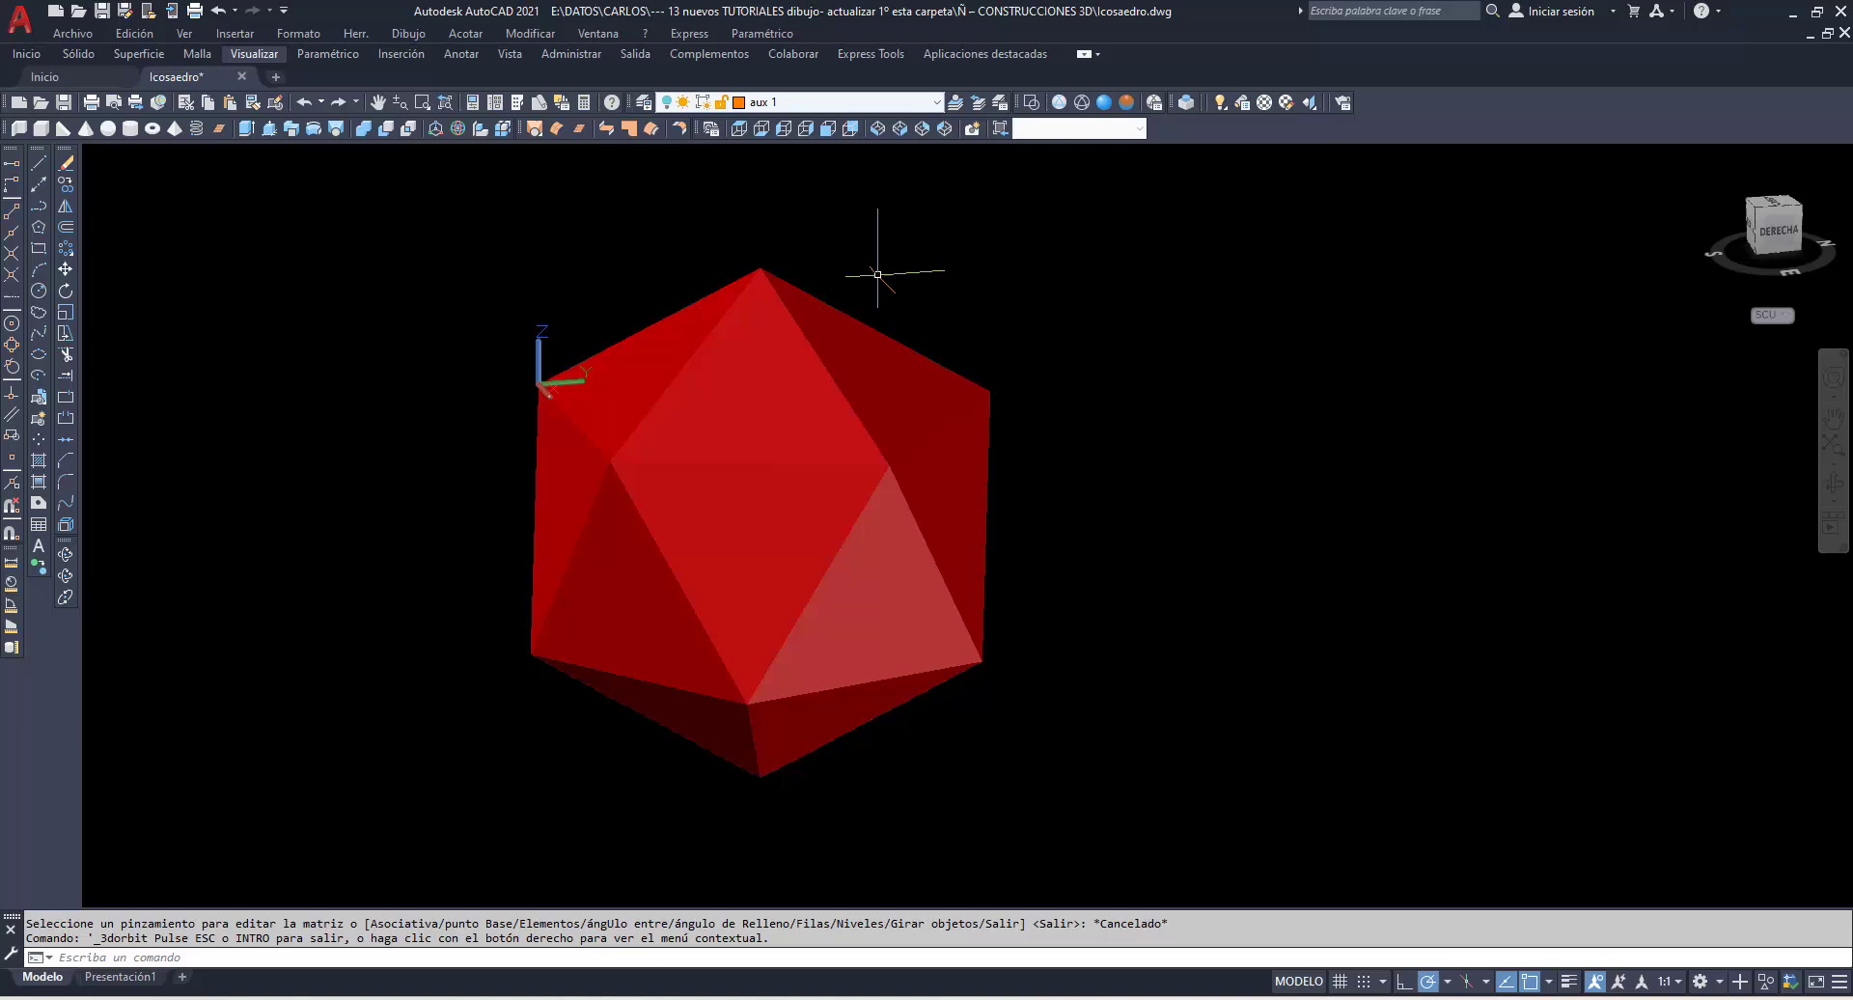
Orbit the icosahedron toward a front-right view, then exit orbit.
{"action": "left_click", "coordinate": [66, 554]}
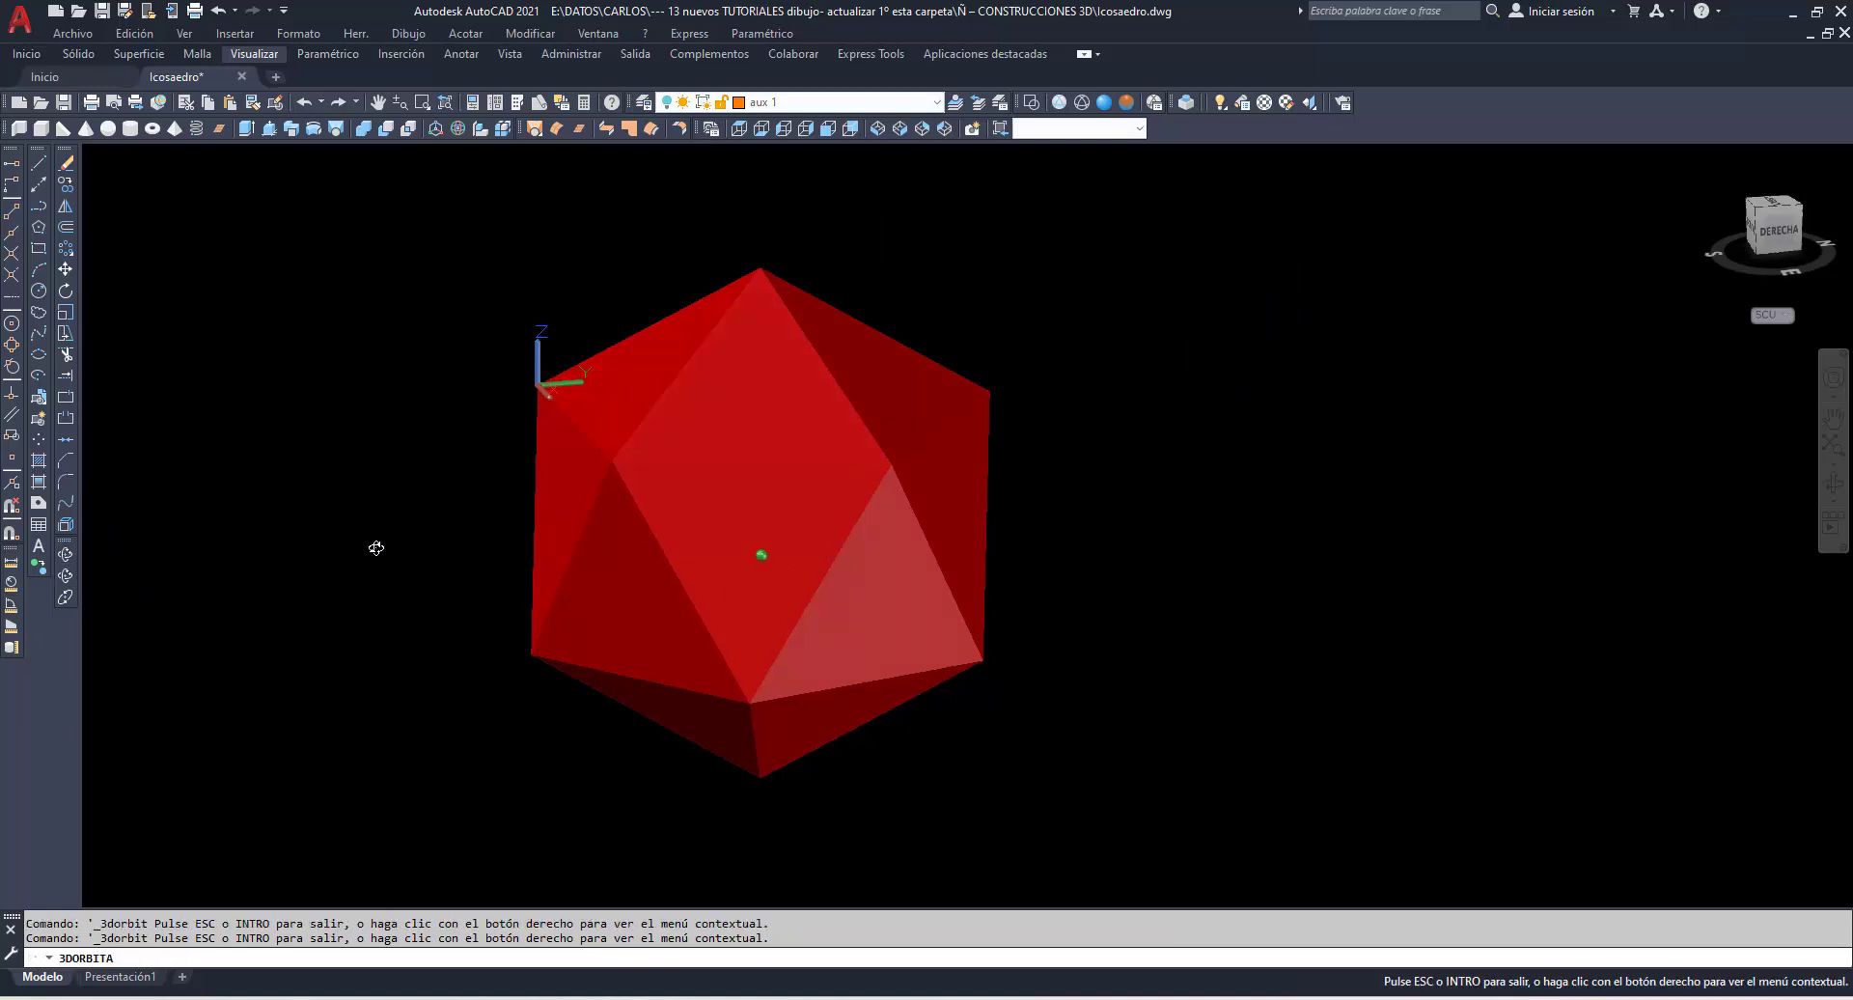
{"action": "mouse_move", "coordinate": [373, 547]}
{"action": "left_mouse_down"}
{"action": "mouse_move", "coordinate": [469, 462]}
{"action": "mouse_move", "coordinate": [463, 595]}
{"action": "mouse_move", "coordinate": [757, 517]}
{"action": "mouse_move", "coordinate": [757, 554]}
{"action": "mouse_move", "coordinate": [747, 527]}
{"action": "left_mouse_up"}
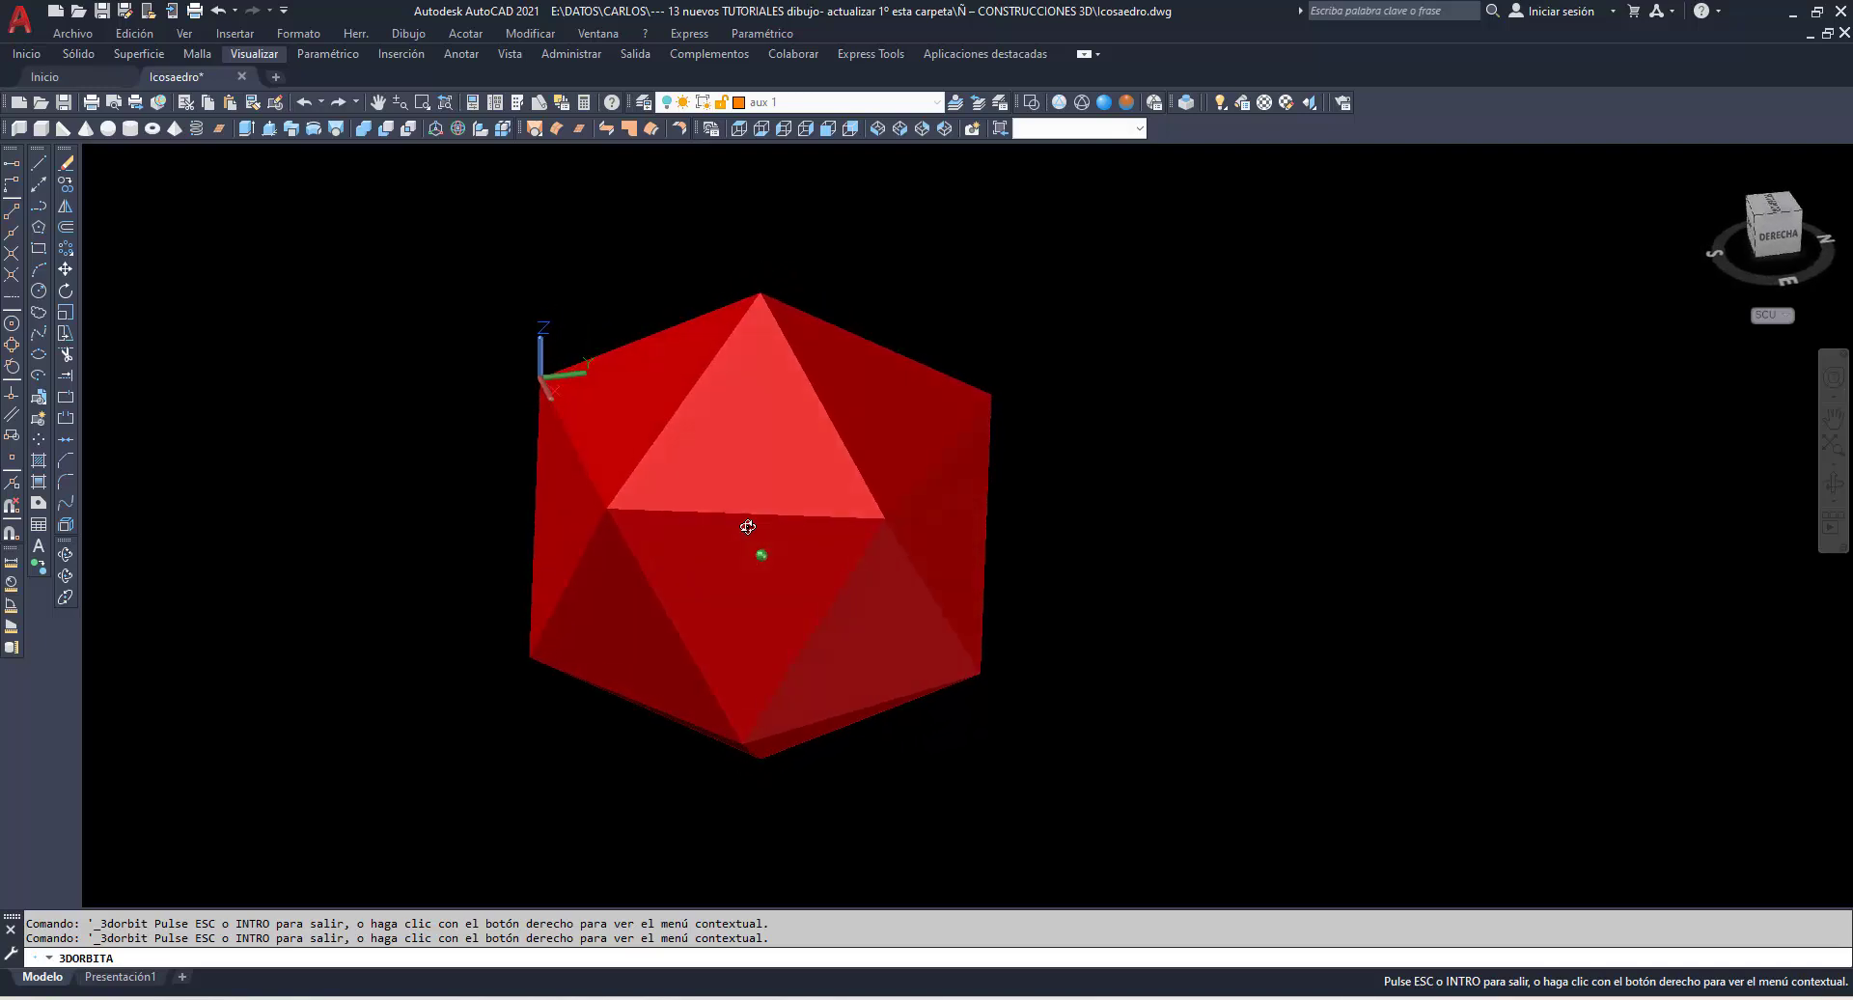
{"action": "right_click", "coordinate": [827, 260]}
{"action": "left_click", "coordinate": [864, 275]}
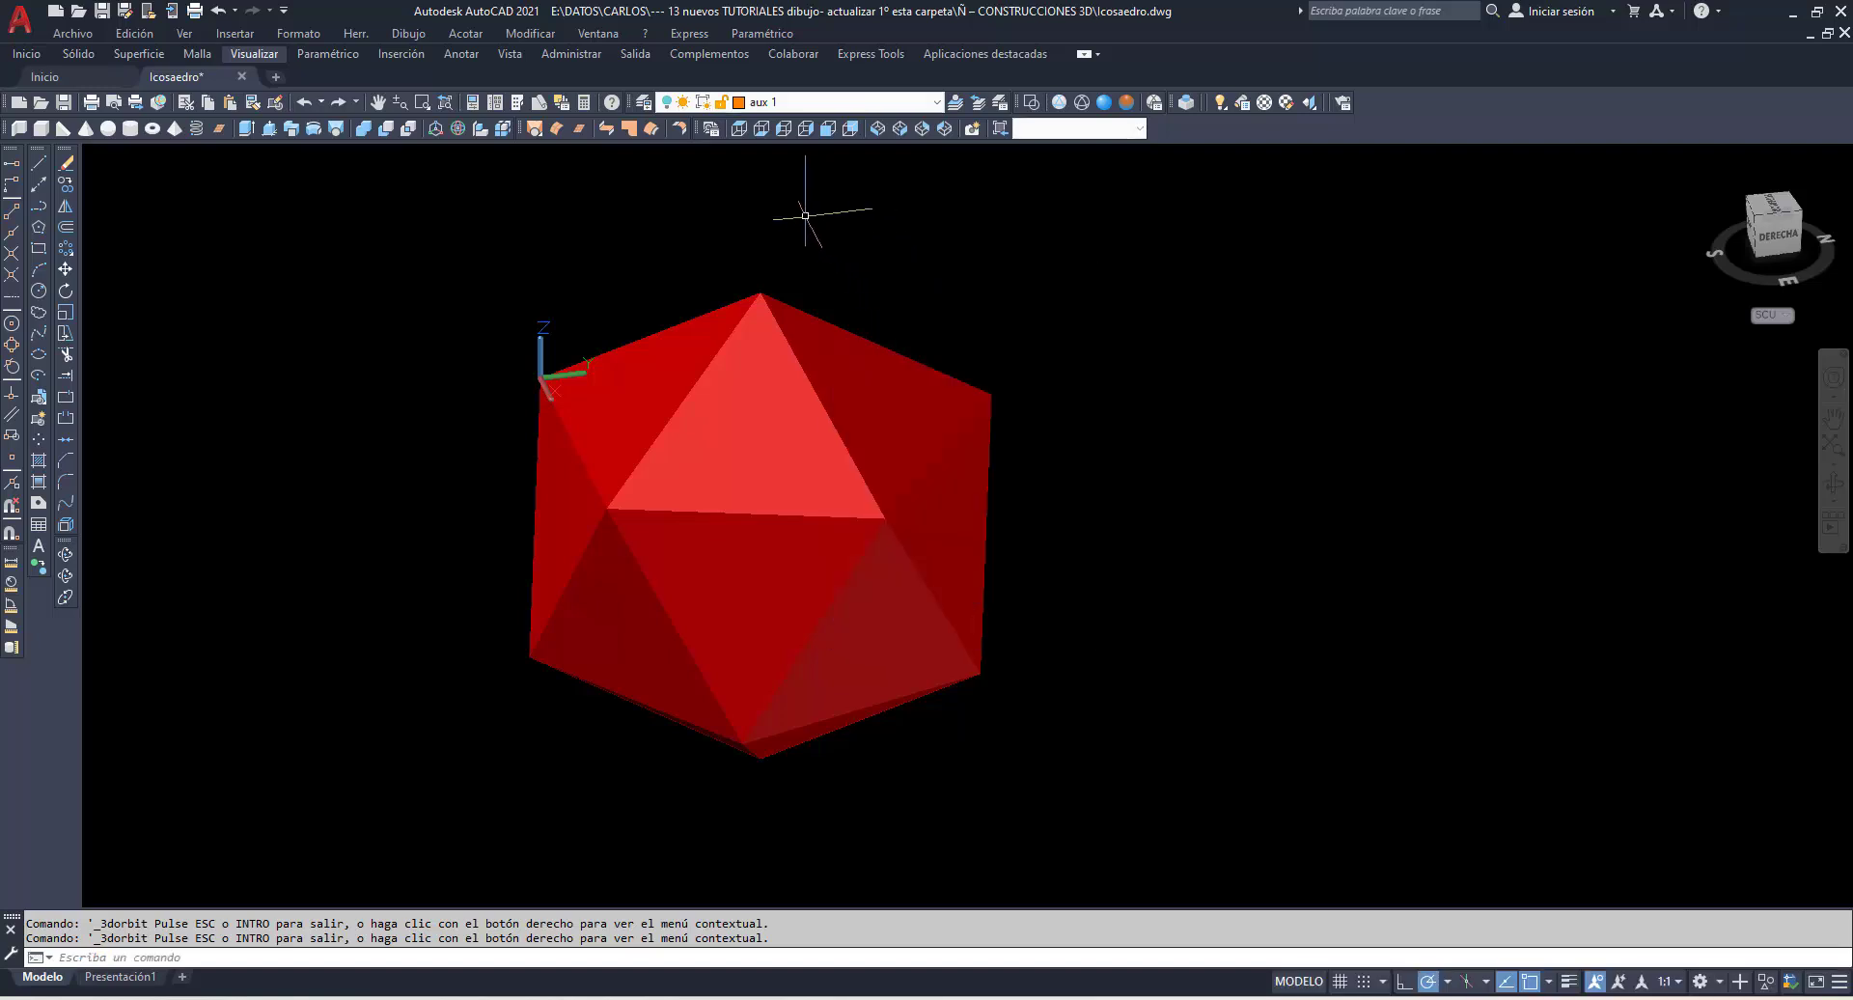
View Top, zoom extents, then Left, Front and SE Isometric, ending on a tilted orbit.
{"action": "left_click", "coordinate": [739, 130]}
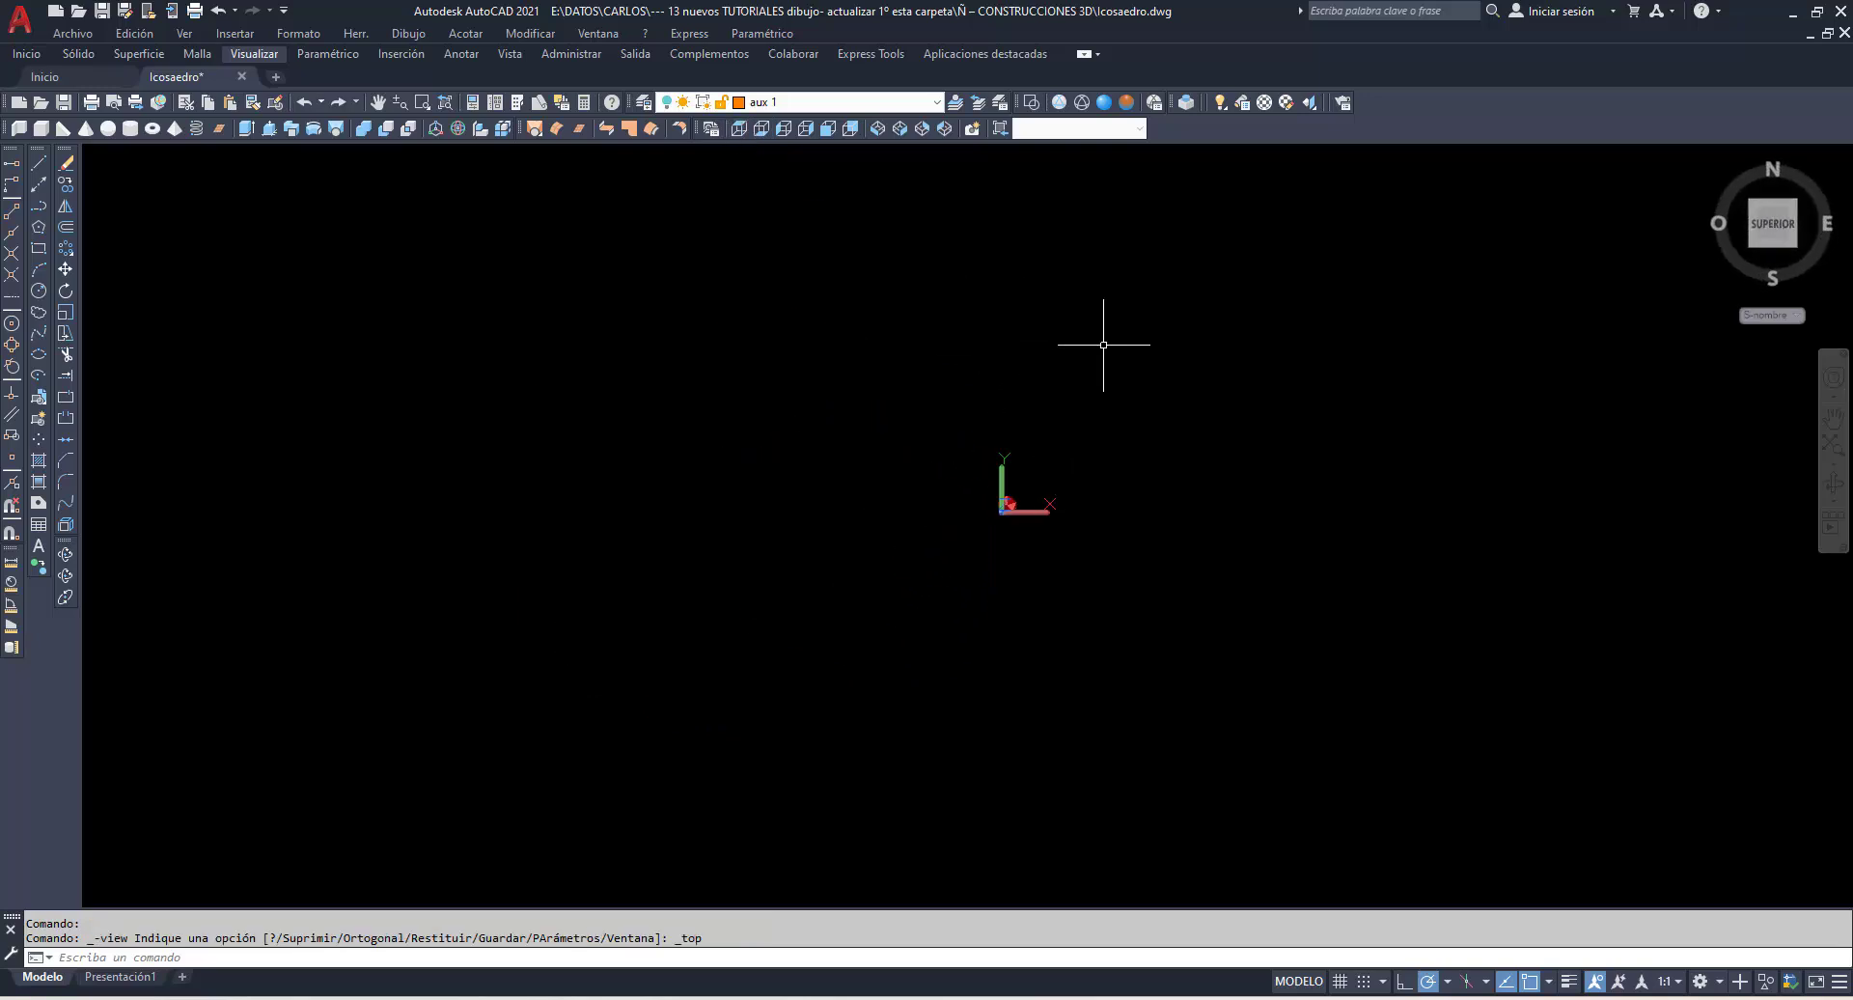
{"action": "middle_click", "coordinate": [1745, 460]}
{"action": "middle_click", "coordinate": [1745, 461]}
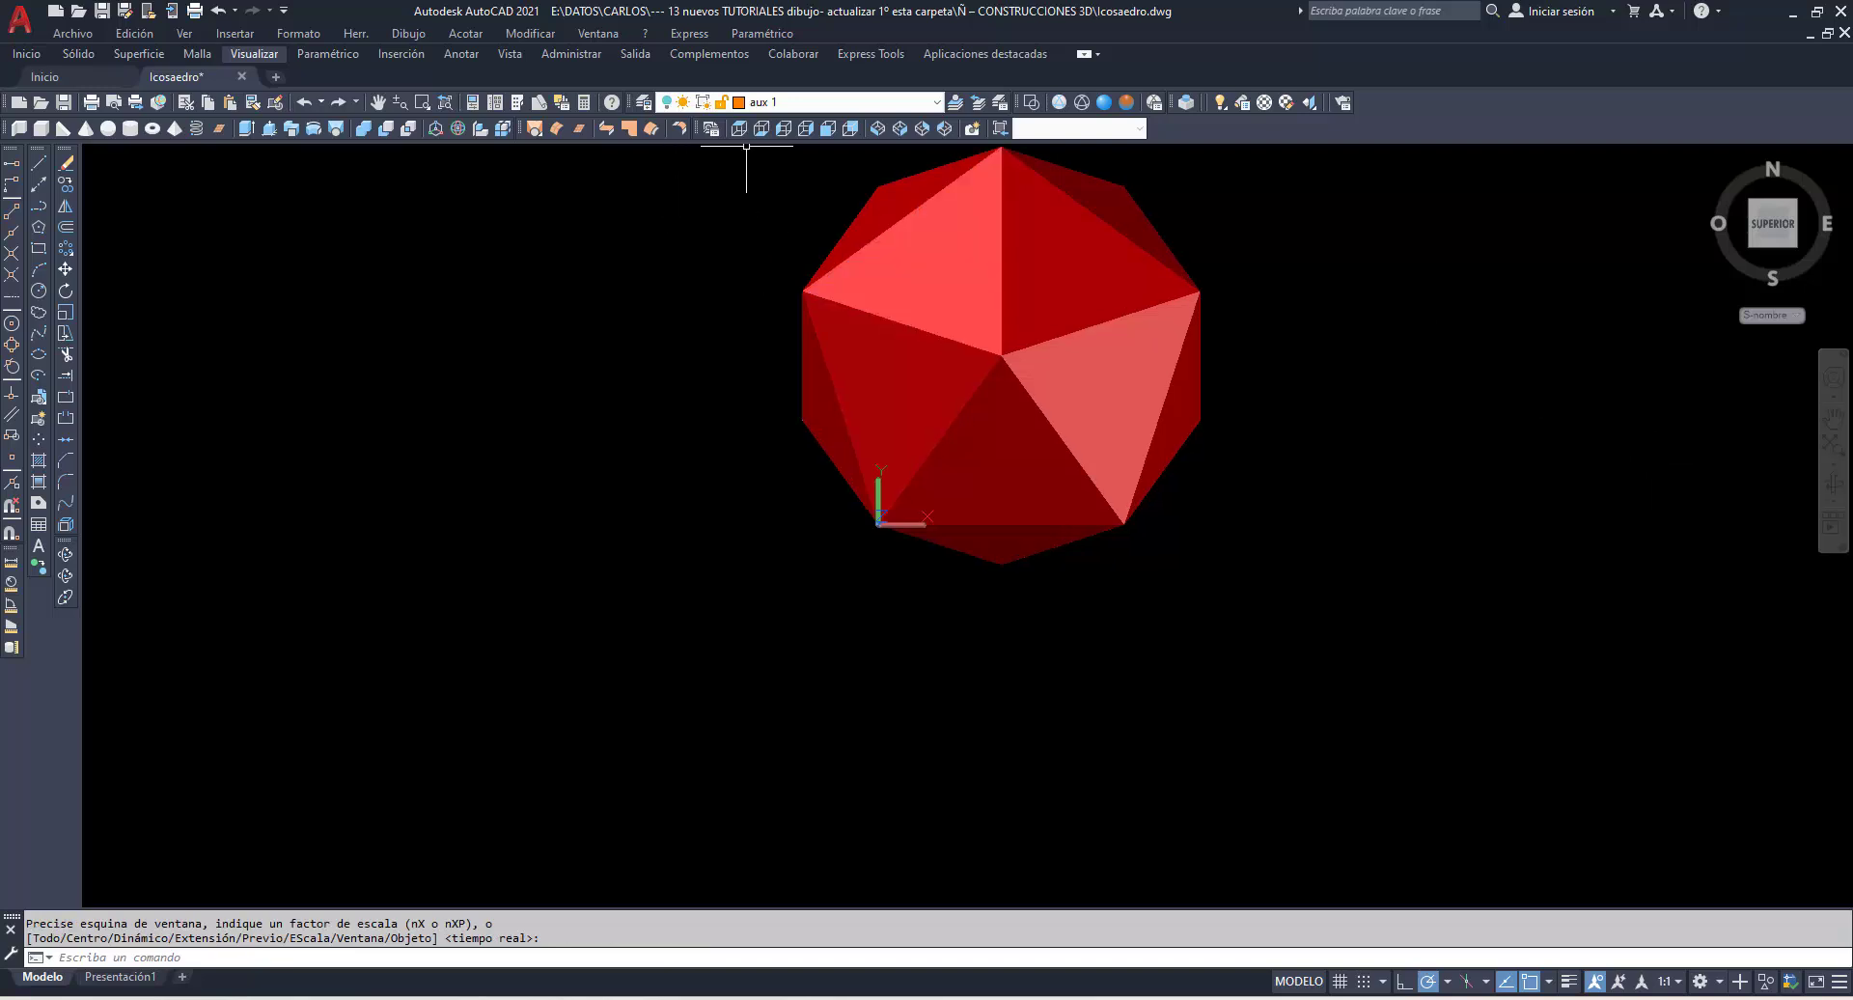
{"action": "left_click", "coordinate": [783, 130]}
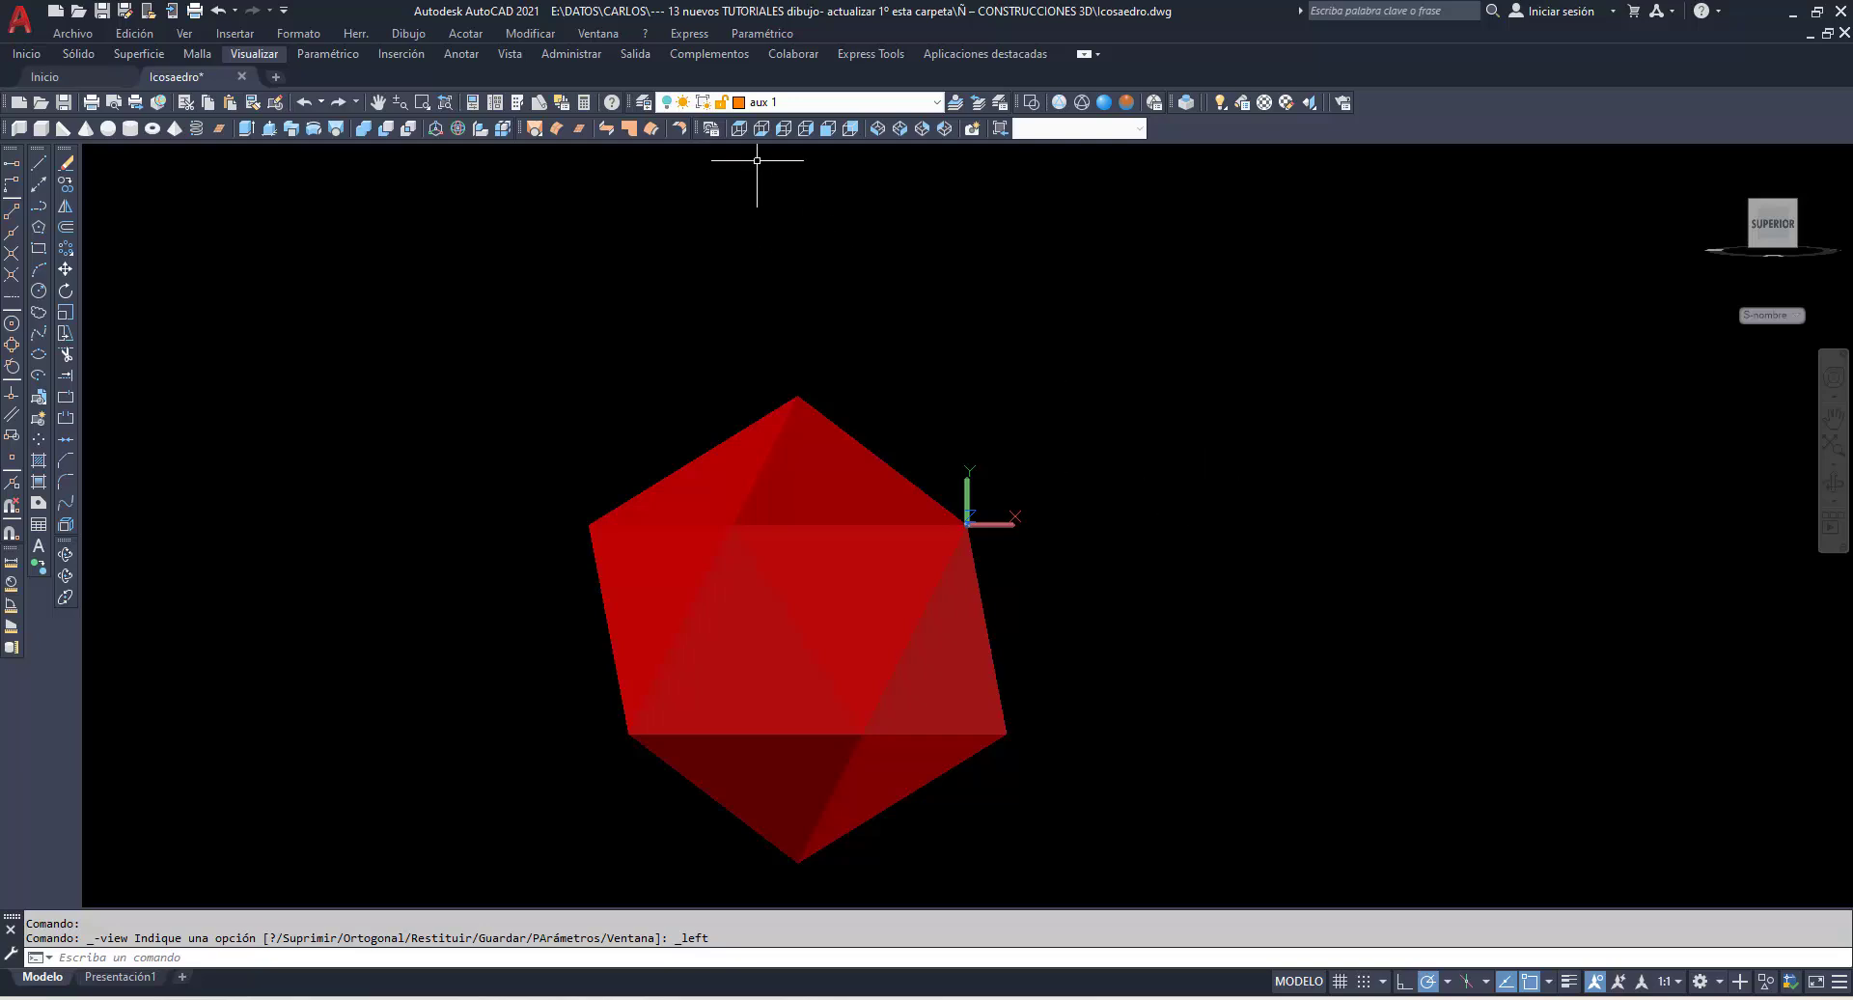
{"action": "left_click", "coordinate": [827, 129]}
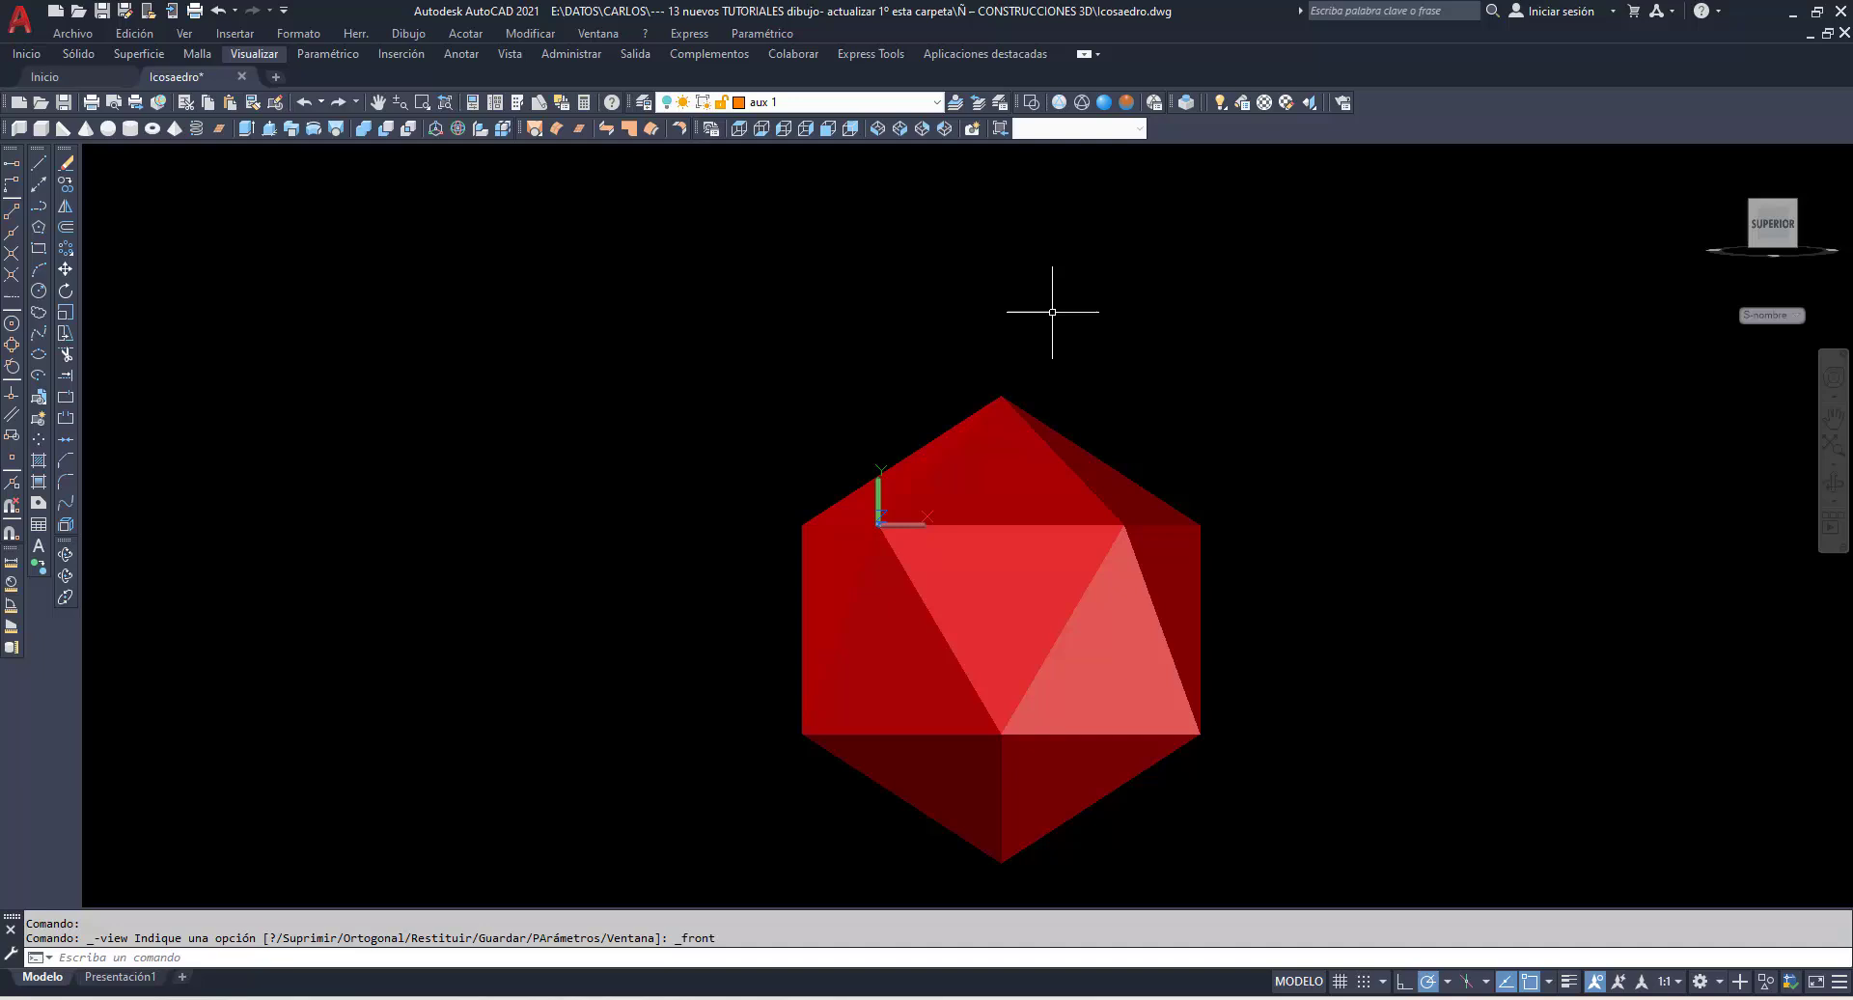
{"action": "left_click", "coordinate": [899, 130]}
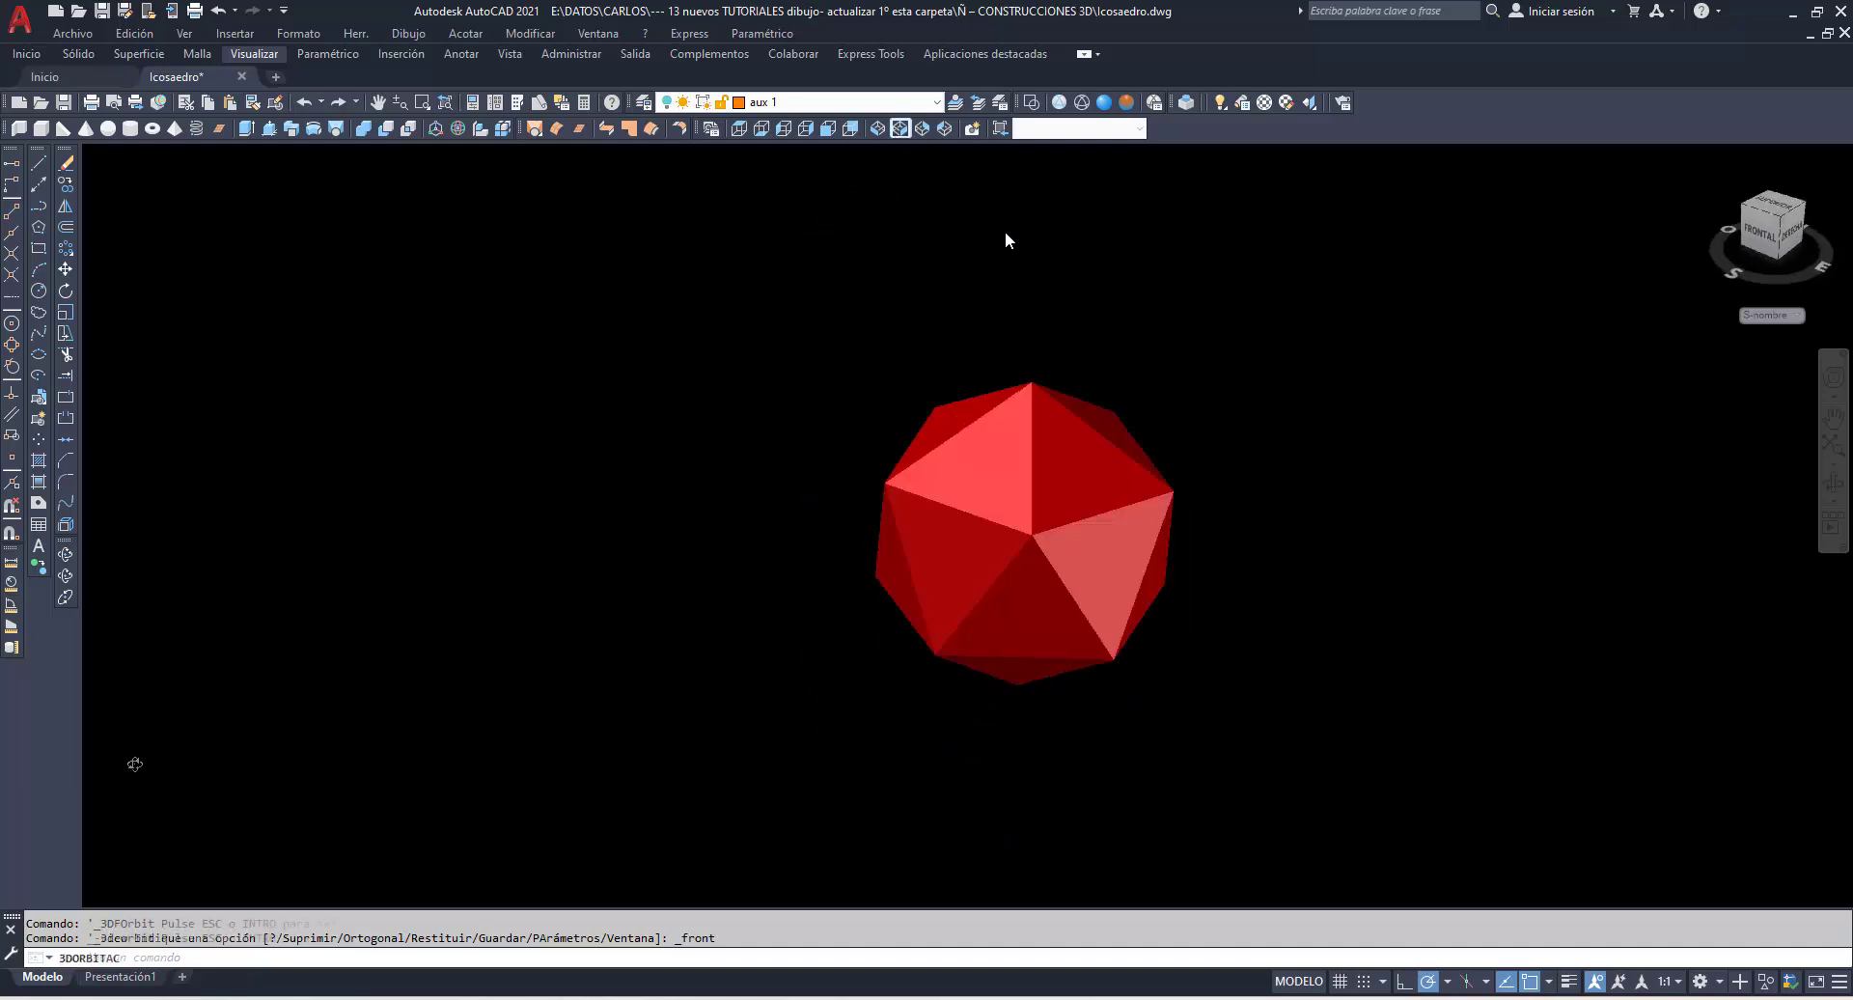
{"action": "middle_click_drag", "start_coordinate": [1005, 230], "coordinate": [1292, 497], "text": "shift"}
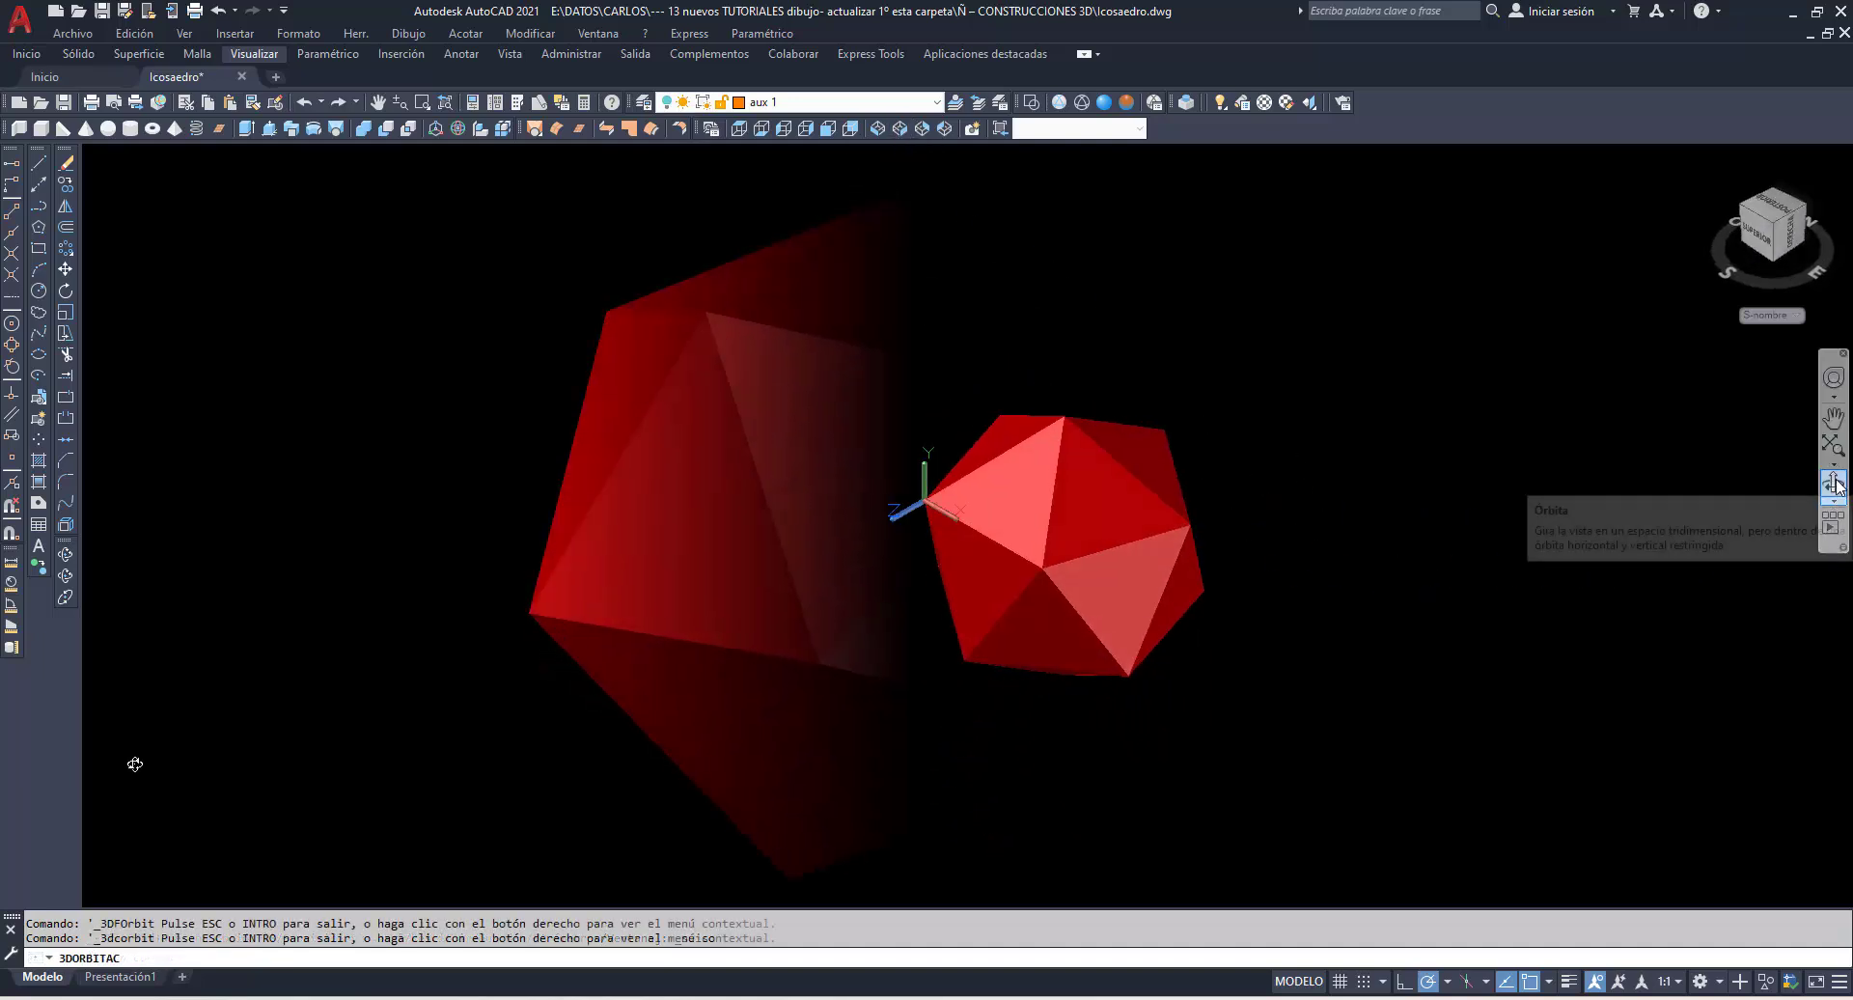